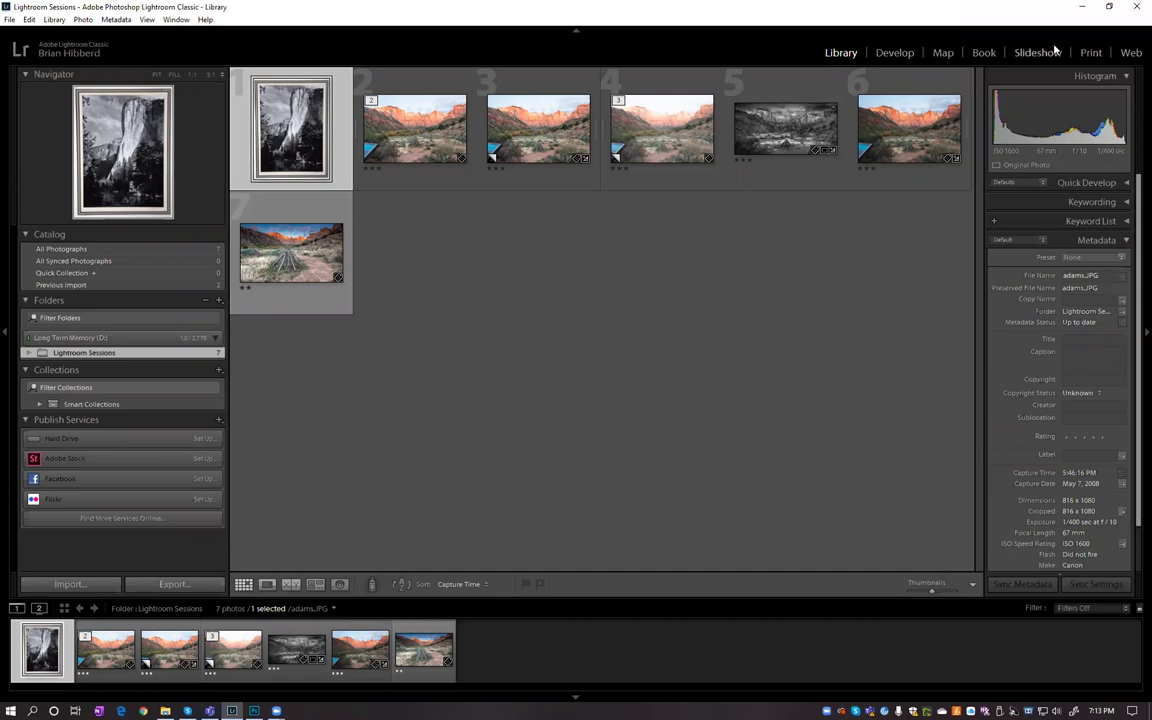
Open adams.JPG, the black-and-white El Capitan print, in the Develop module.
{"action": "left_click", "coordinate": [892, 52]}
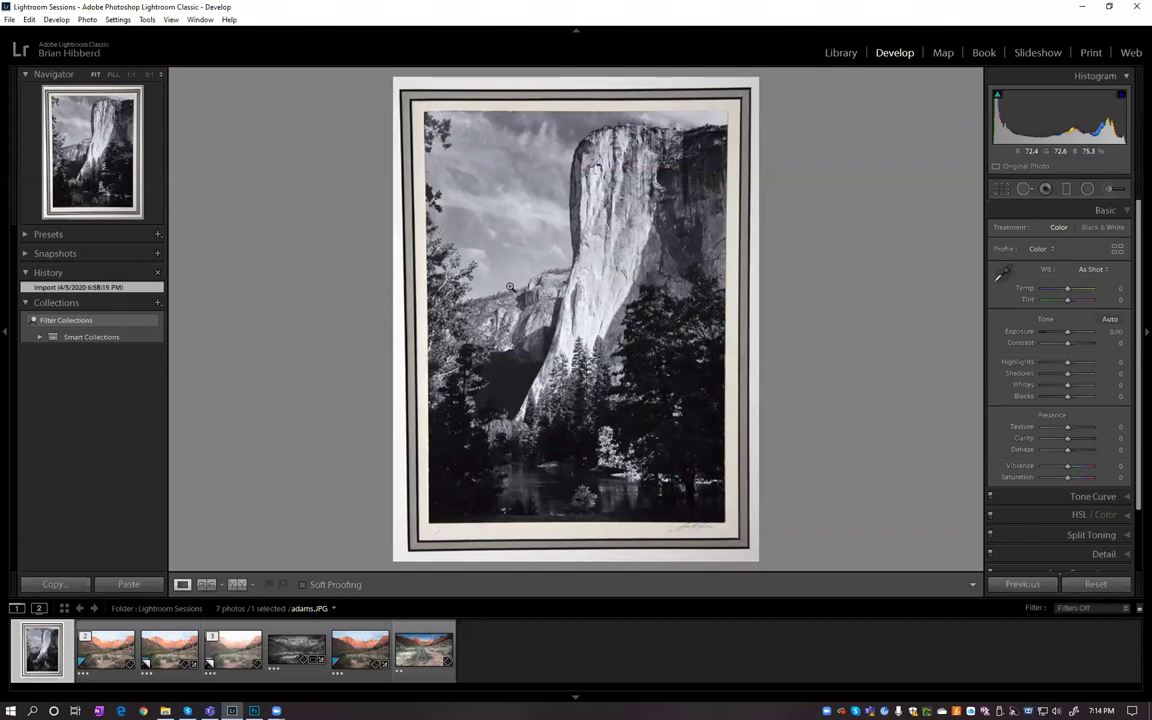
Inspect the print's signature corner at 1:1, return to Fit, then load the black-and-white Zion edit.
{"action": "left_click", "coordinate": [700, 530]}
{"action": "left_click_drag", "start_coordinate": [756, 350], "coordinate": [689, 368]}
{"action": "left_click", "coordinate": [689, 368]}
{"action": "left_click", "coordinate": [708, 545]}
{"action": "left_click", "coordinate": [708, 545]}
{"action": "left_click", "coordinate": [707, 540]}
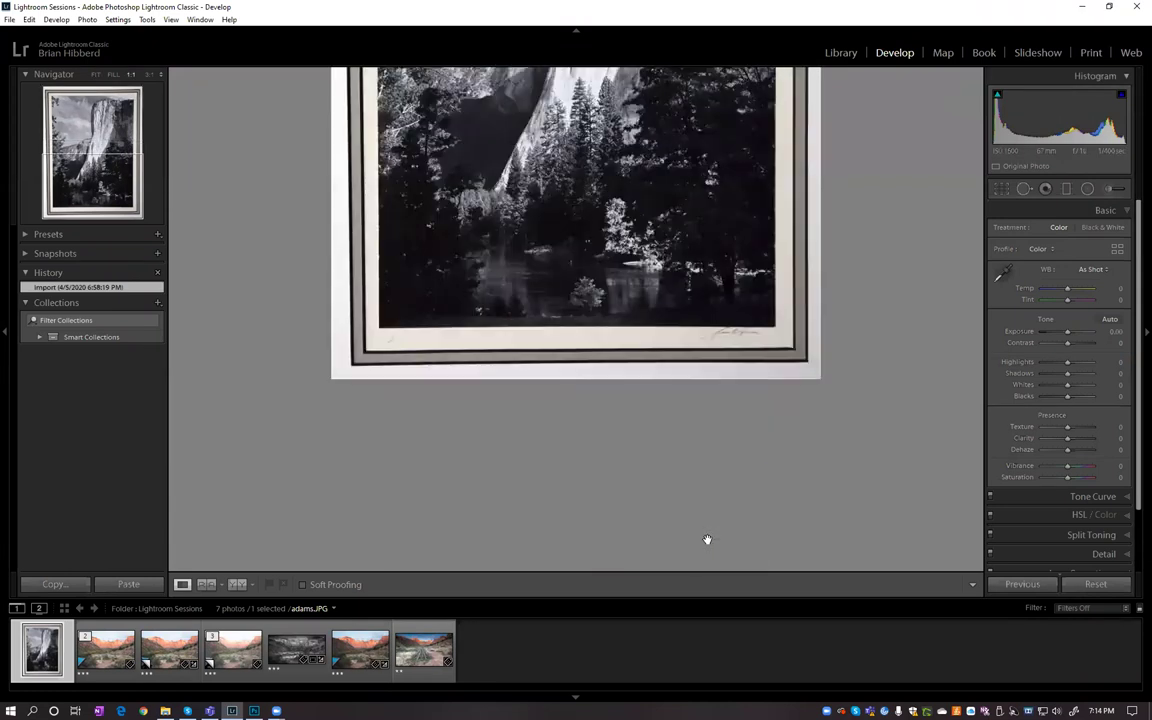
{"action": "left_click", "coordinate": [740, 361]}
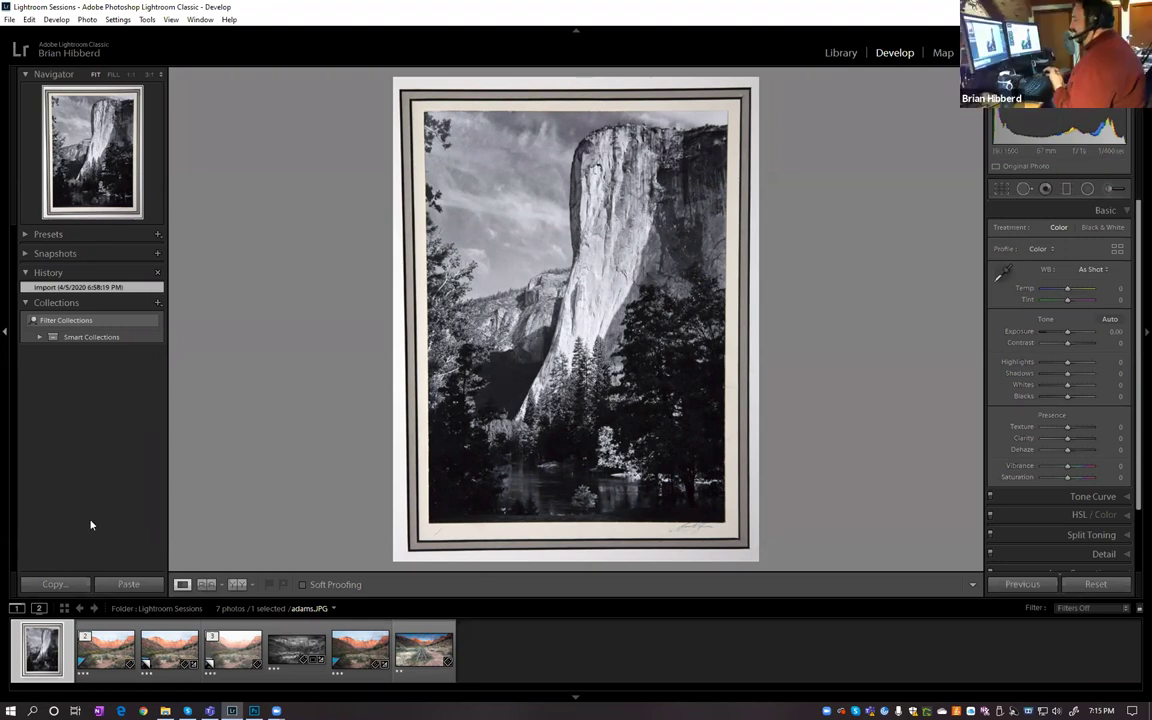
{"action": "left_click", "coordinate": [288, 652]}
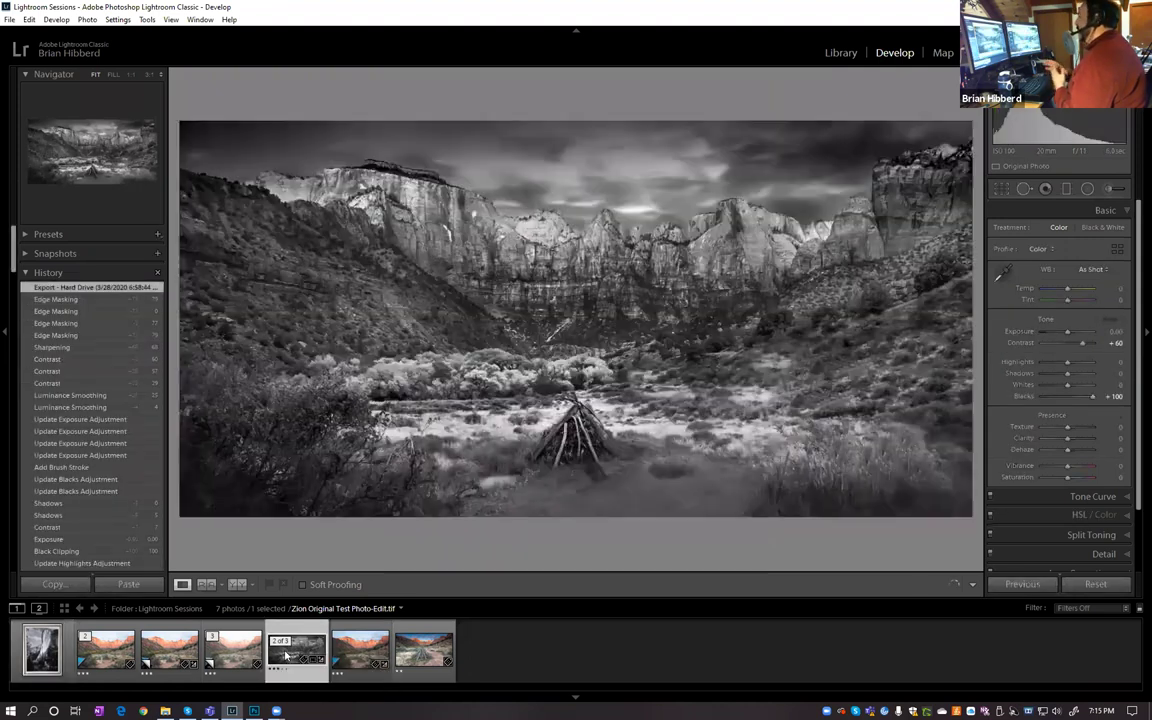
Load the colour virtual copy Zion Original Test Photo Copy 1 from the filmstrip.
{"action": "left_click", "coordinate": [230, 665]}
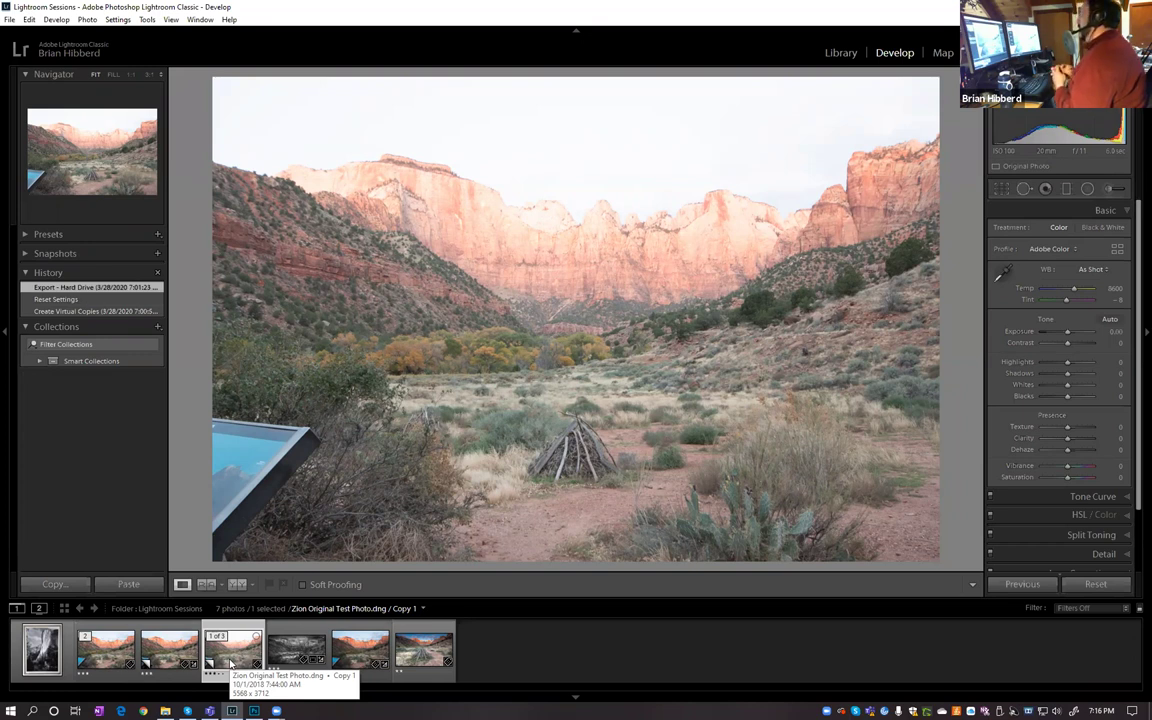
{"action": "left_click", "coordinate": [230, 663]}
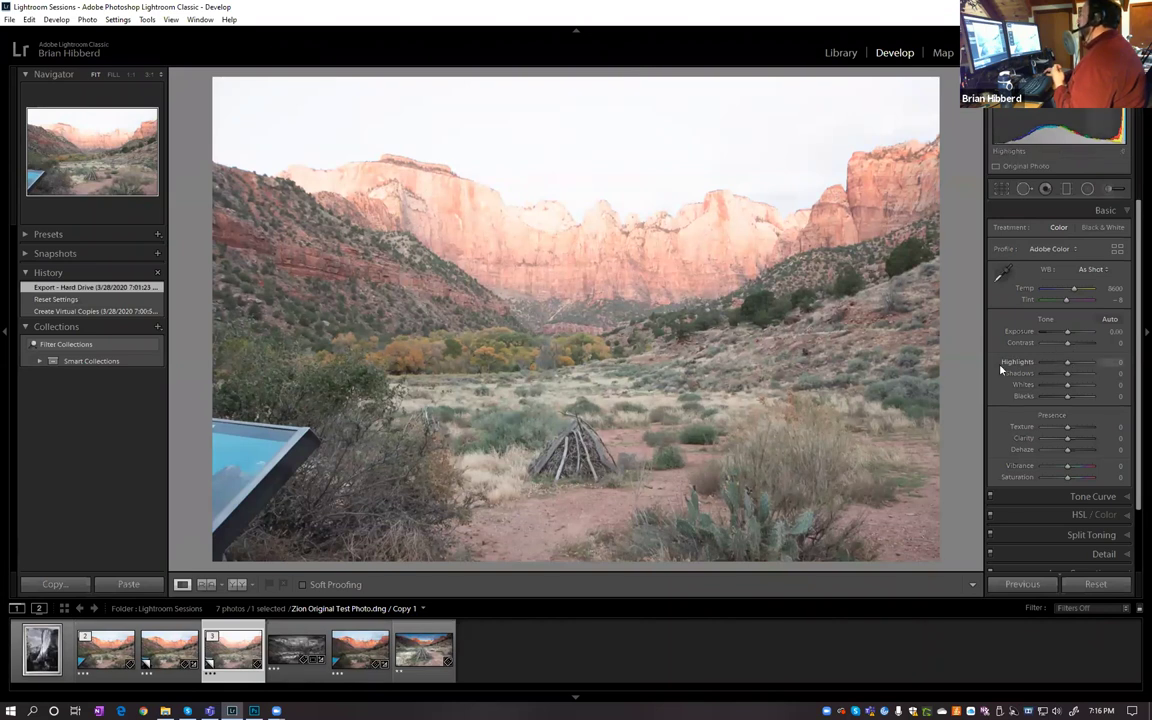
Try lowering Highlights and Exposure on the colour copy to darken the sky.
{"action": "left_click_drag", "start_coordinate": [1001, 370], "coordinate": [960, 370]}
{"action": "left_click_drag", "start_coordinate": [1067, 331], "coordinate": [1072, 331]}
{"action": "double_click", "coordinate": [1052, 341]}
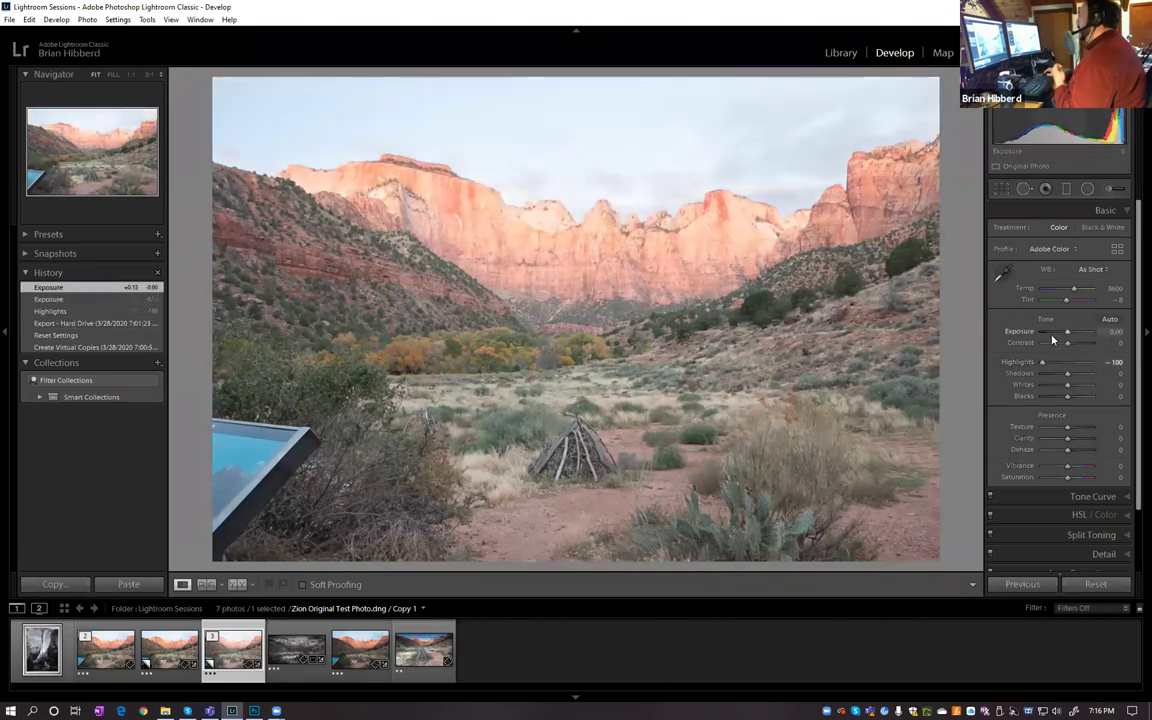
{"action": "left_click", "coordinate": [1052, 334]}
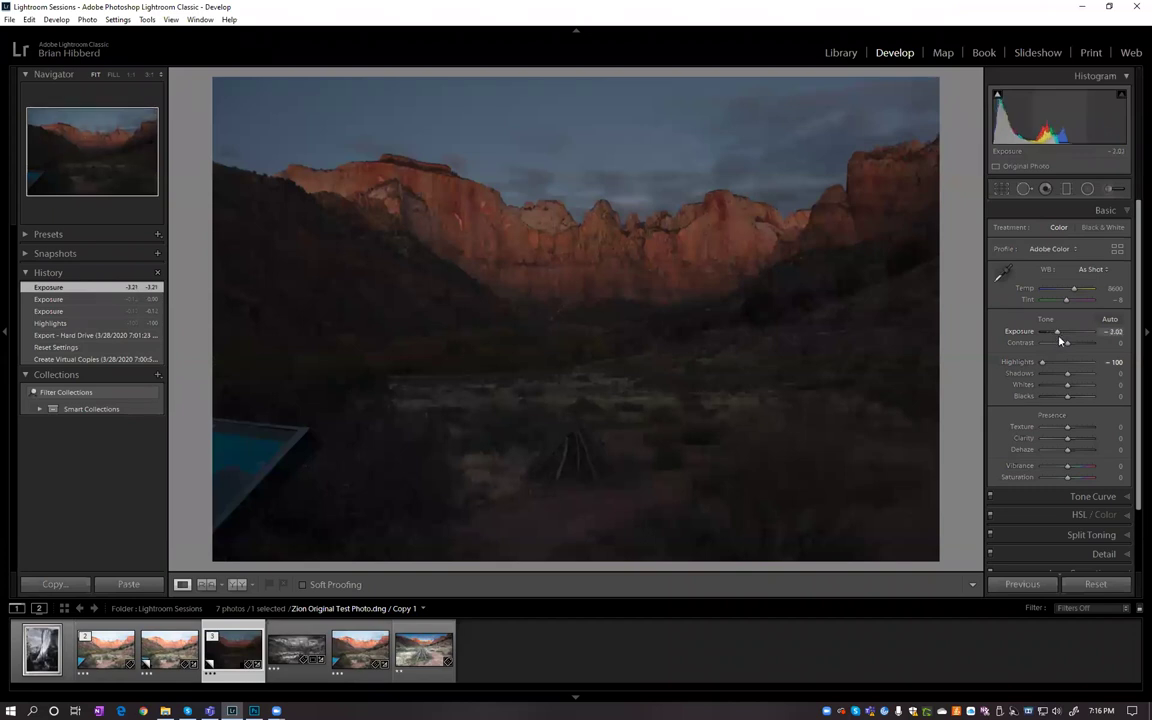
{"action": "double_click", "coordinate": [1057, 334]}
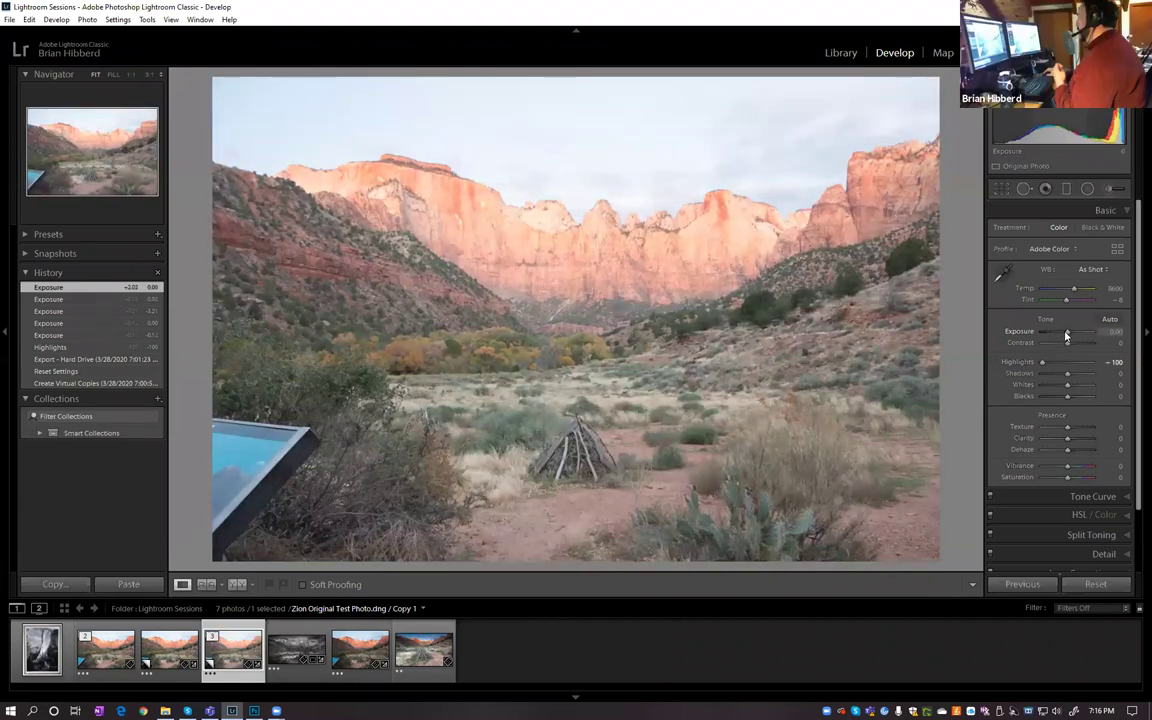
{"action": "left_click_drag", "start_coordinate": [1066, 336], "coordinate": [1063, 336]}
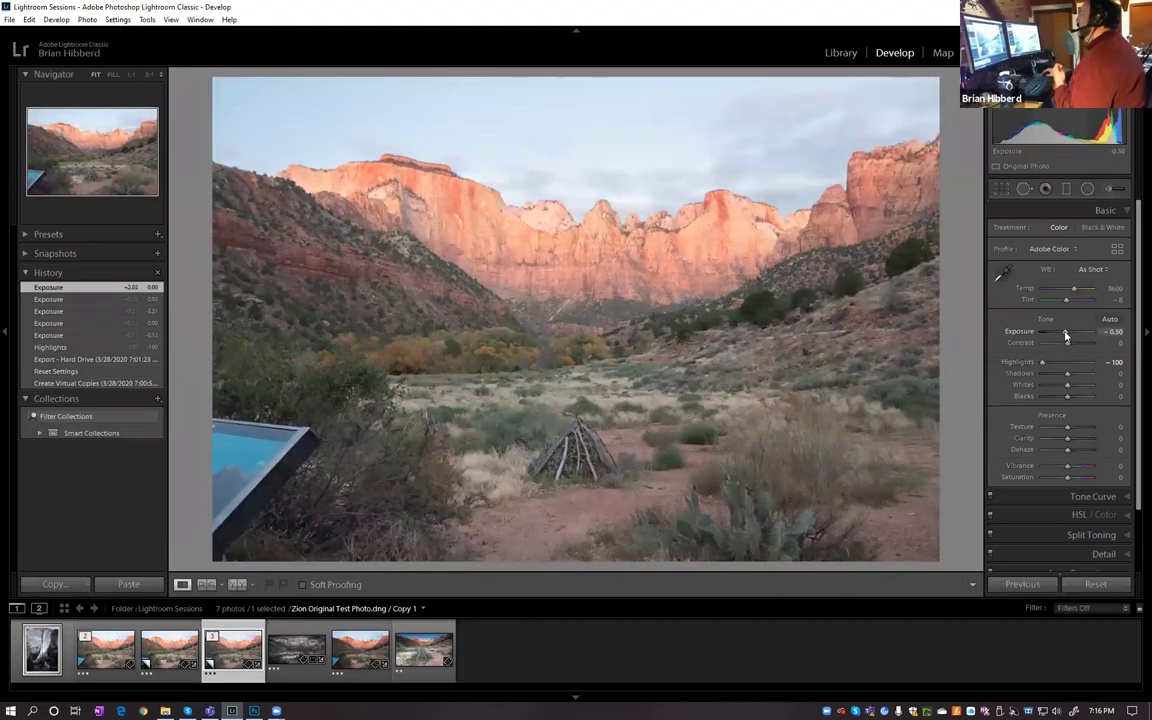
Reset Exposure and Highlights to 0, then load the black-and-white Zion TIFF edit.
{"action": "scroll", "coordinate": [1067, 336], "scroll_direction": "down", "scroll_amount": 2}
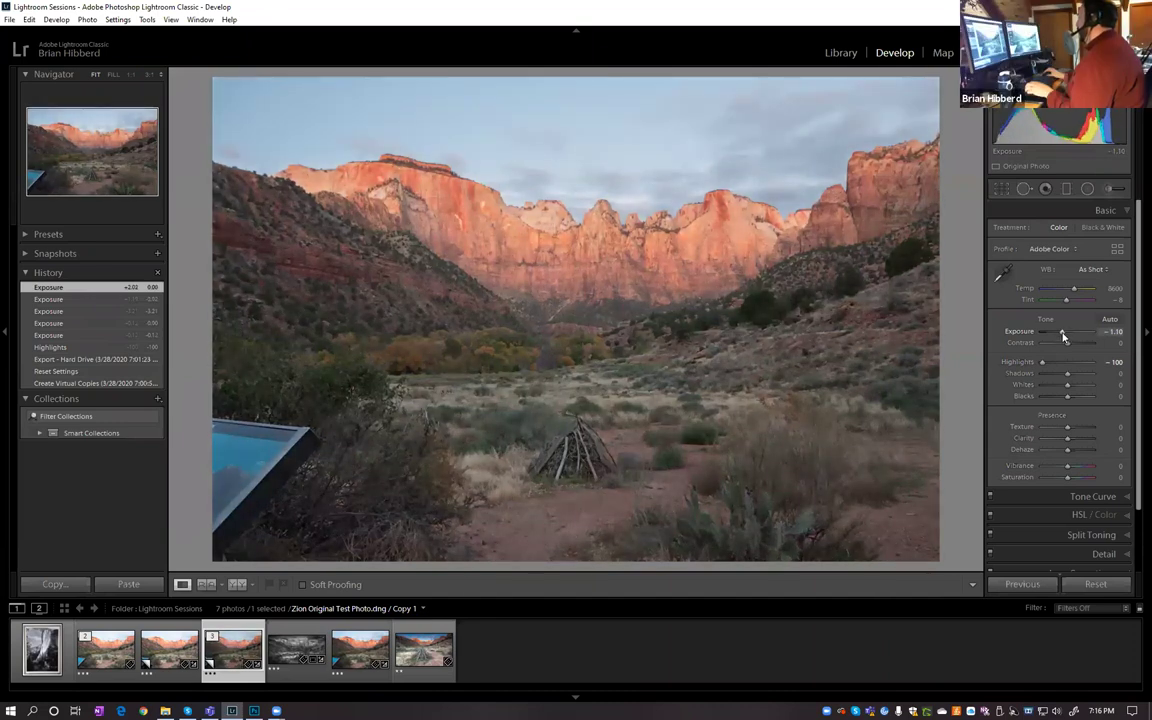
{"action": "double_click", "coordinate": [1063, 333]}
{"action": "double_click", "coordinate": [1042, 362]}
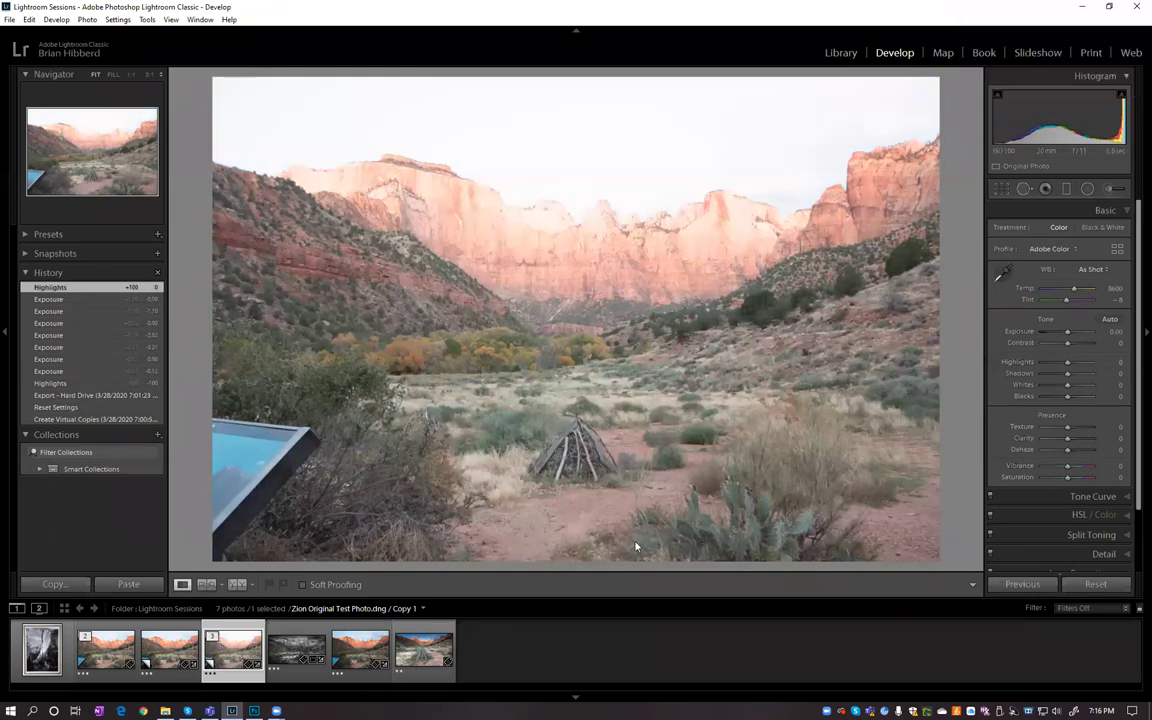
{"action": "left_click", "coordinate": [318, 645]}
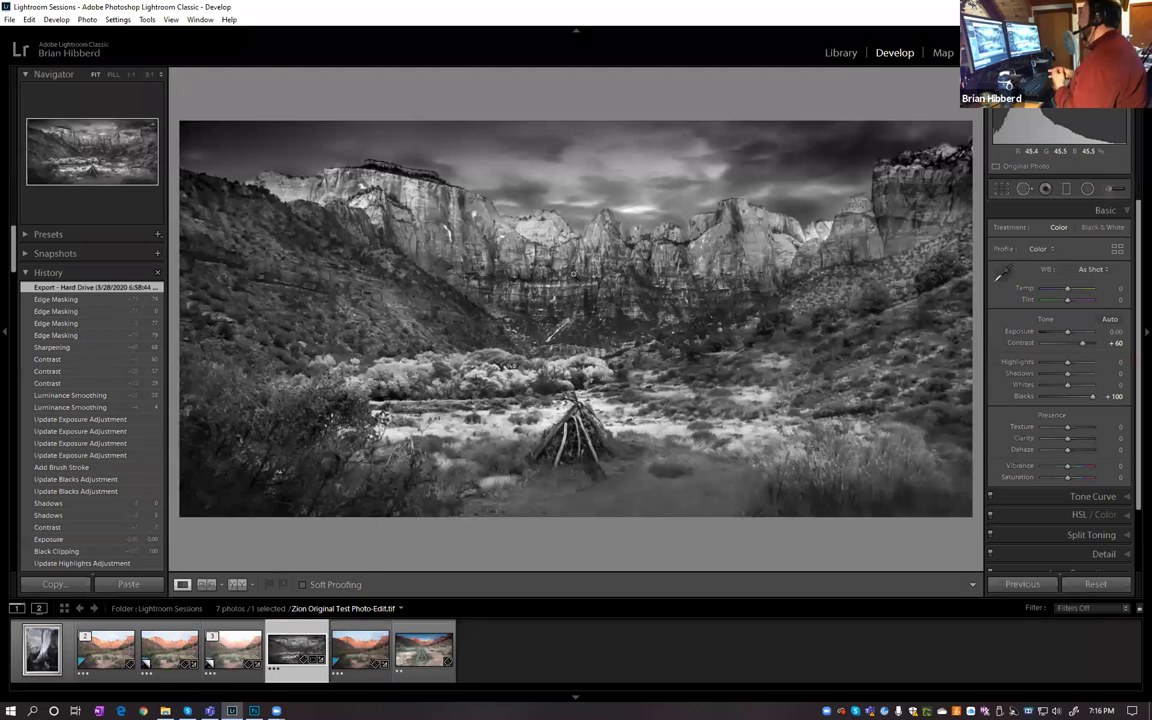
Float Photoshop's sign-free Zion Original Test Photo-Edit-2.tif over Lightroom's selected colour Zion copy.
{"action": "left_click", "coordinate": [255, 706]}
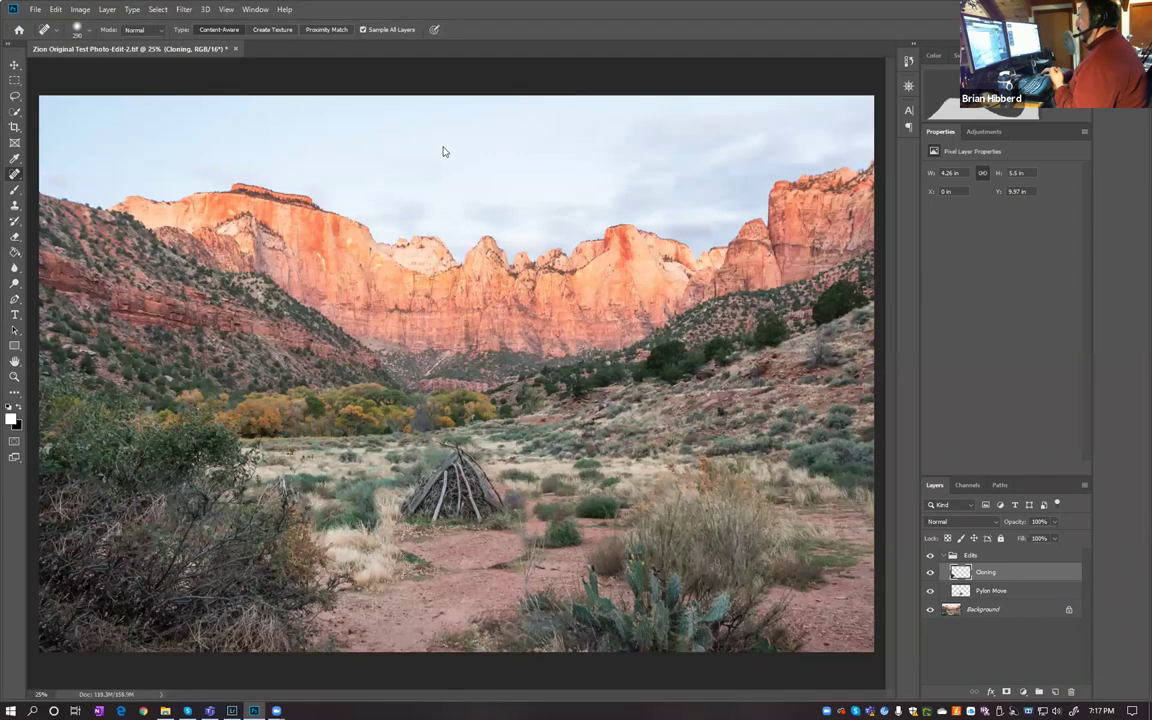
{"action": "key", "text": "super+Down"}
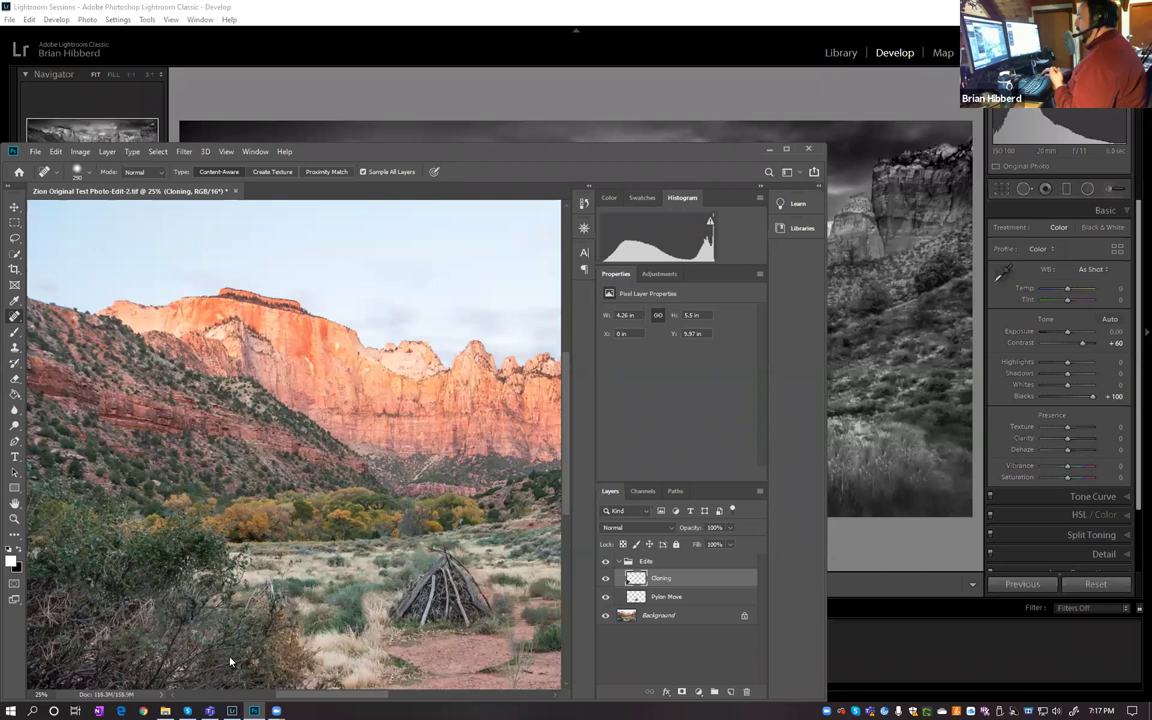
{"action": "key", "text": "super+Down"}
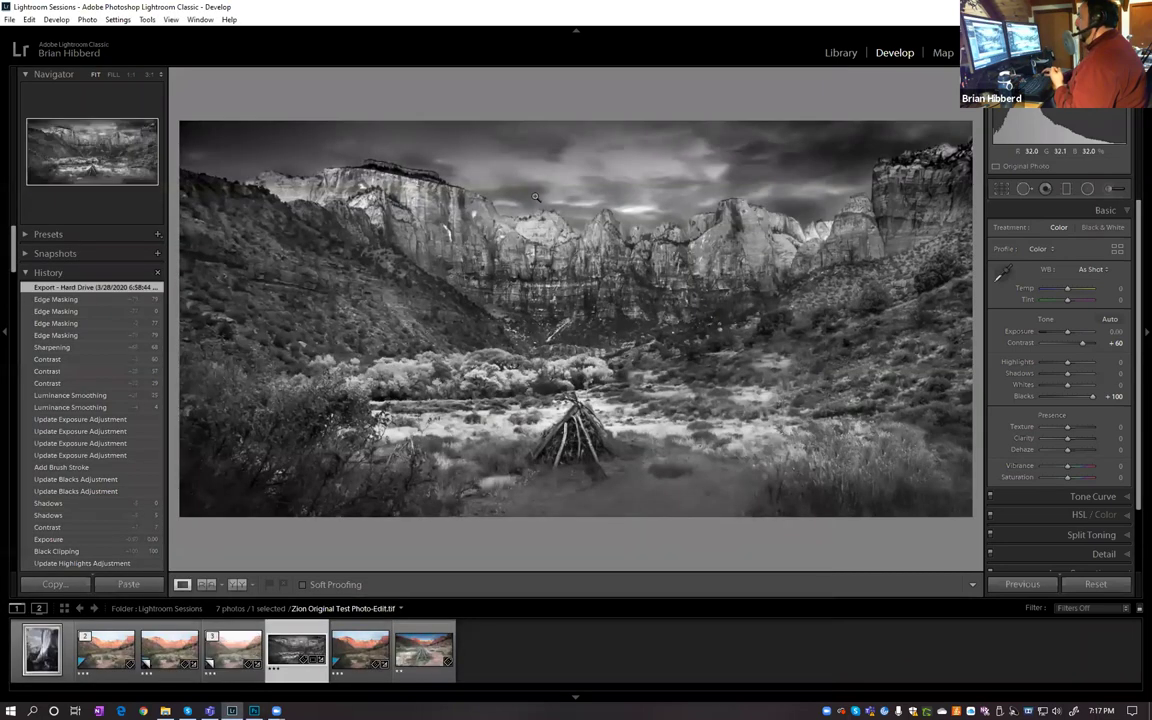
{"action": "left_click", "coordinate": [225, 648]}
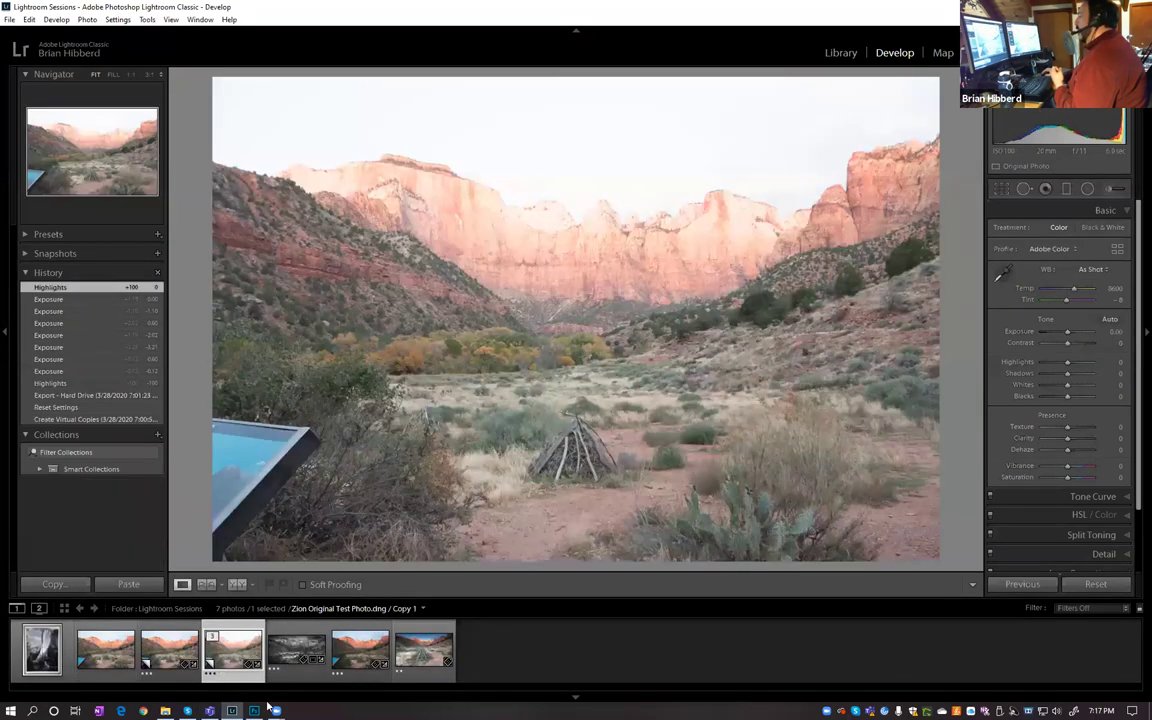
{"action": "left_click", "coordinate": [254, 710]}
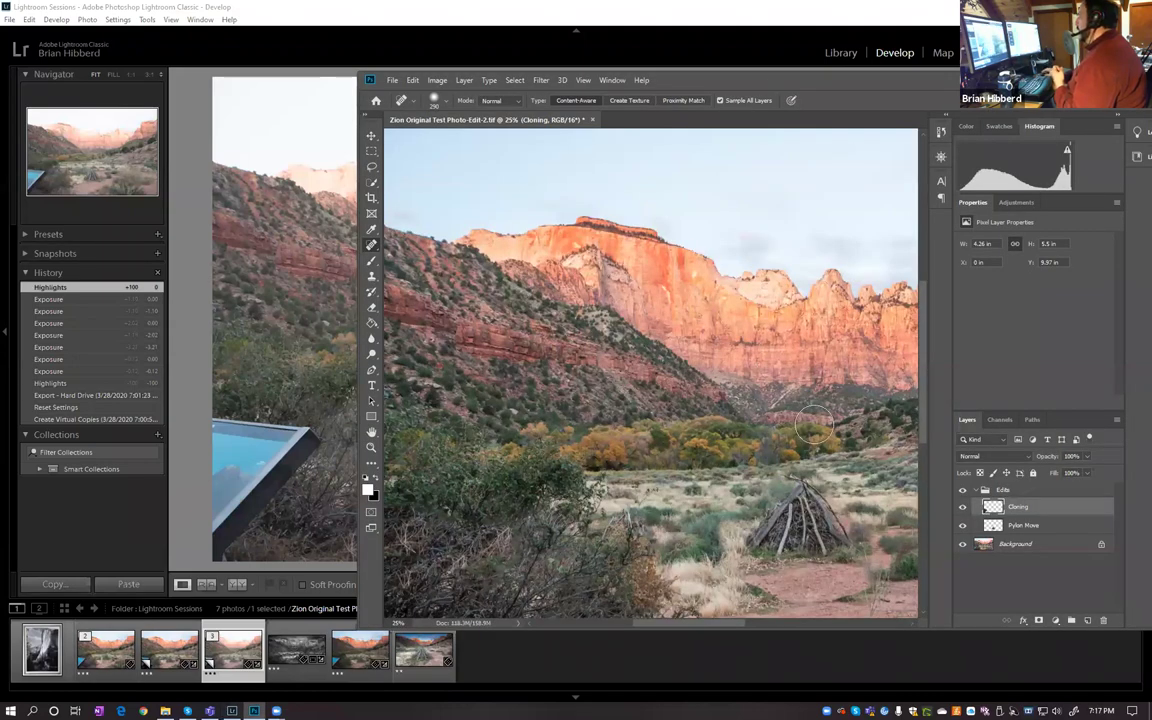
Move the Photoshop window right and make it taller for comparison, then minimise it.
{"action": "left_click_drag", "start_coordinate": [766, 88], "coordinate": [1056, 38]}
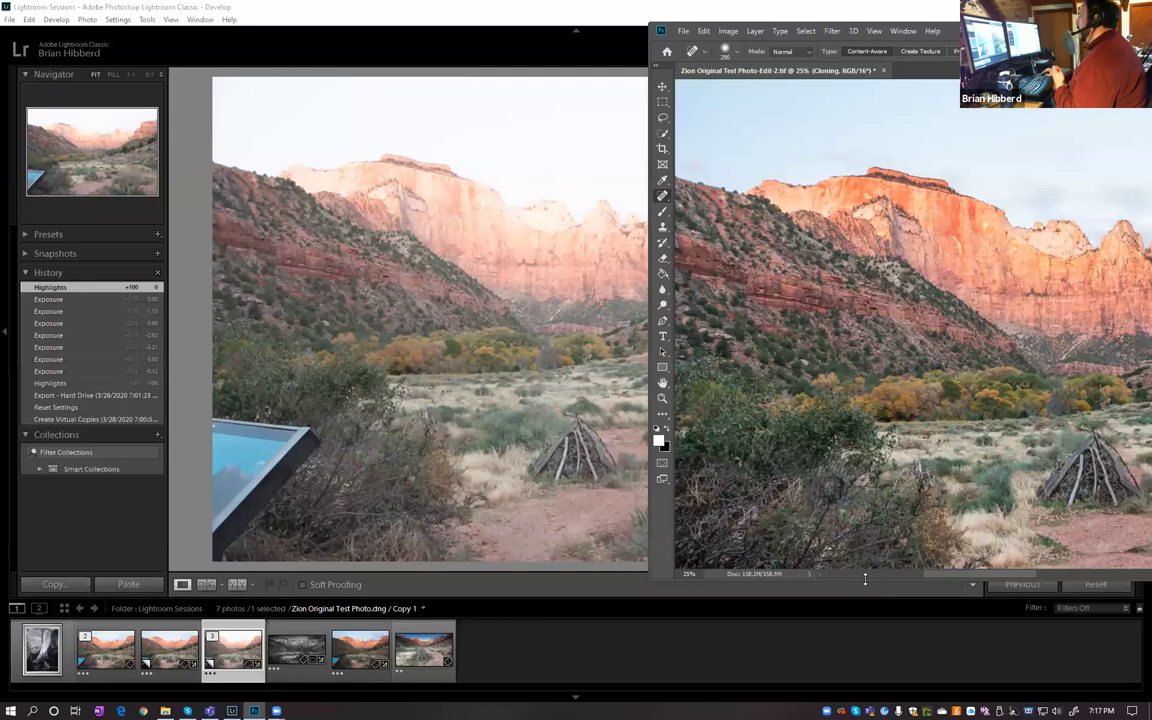
{"action": "left_click_drag", "start_coordinate": [860, 665], "coordinate": [860, 666]}
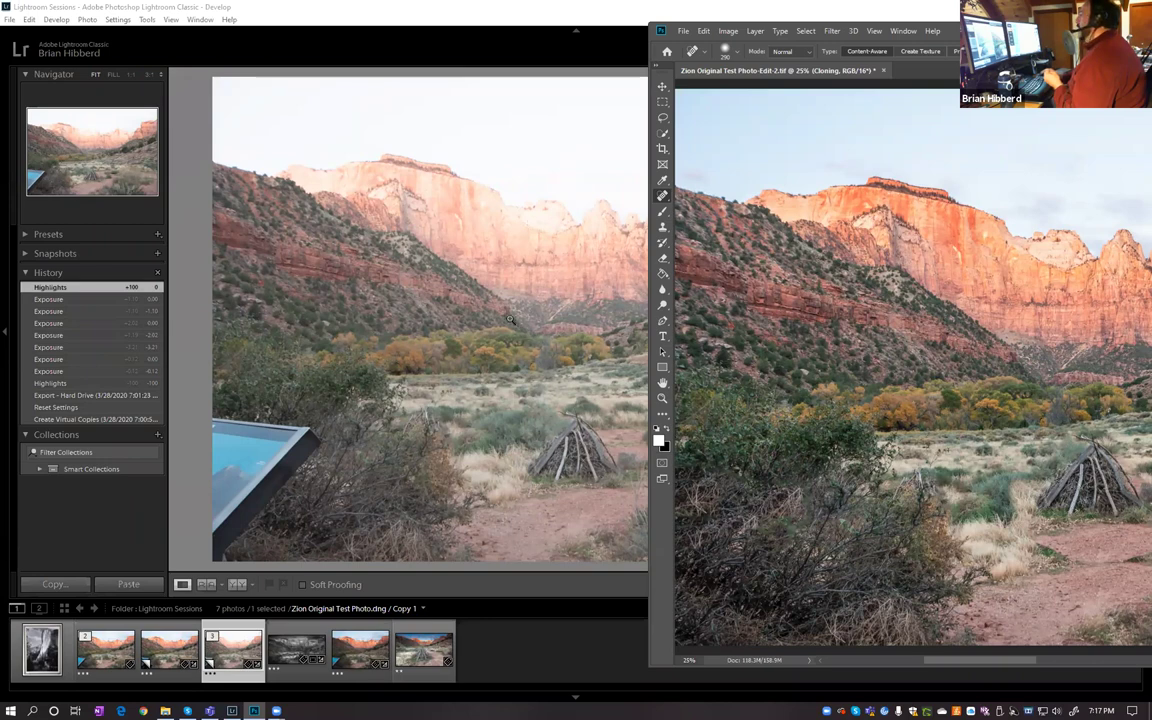
{"action": "left_click", "coordinate": [452, 321]}
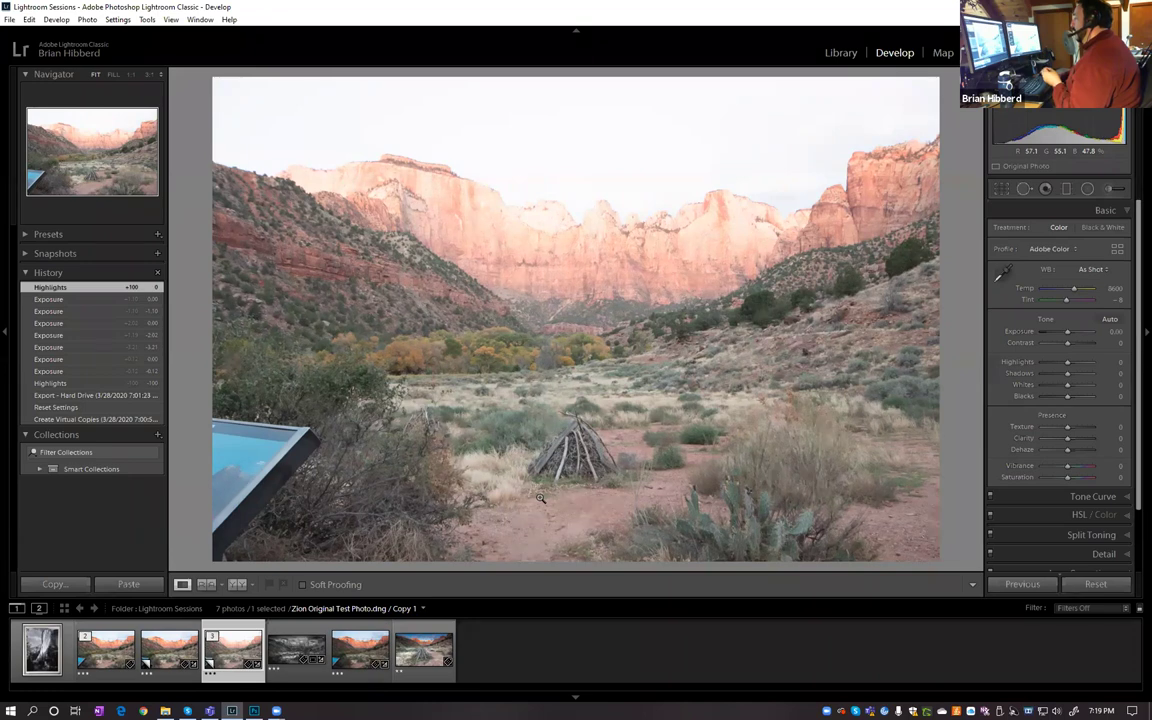
Compare Bonfire.jpg with Zion Original Test Photo.dng, ending on the original Zion photo.
{"action": "left_click", "coordinate": [424, 661]}
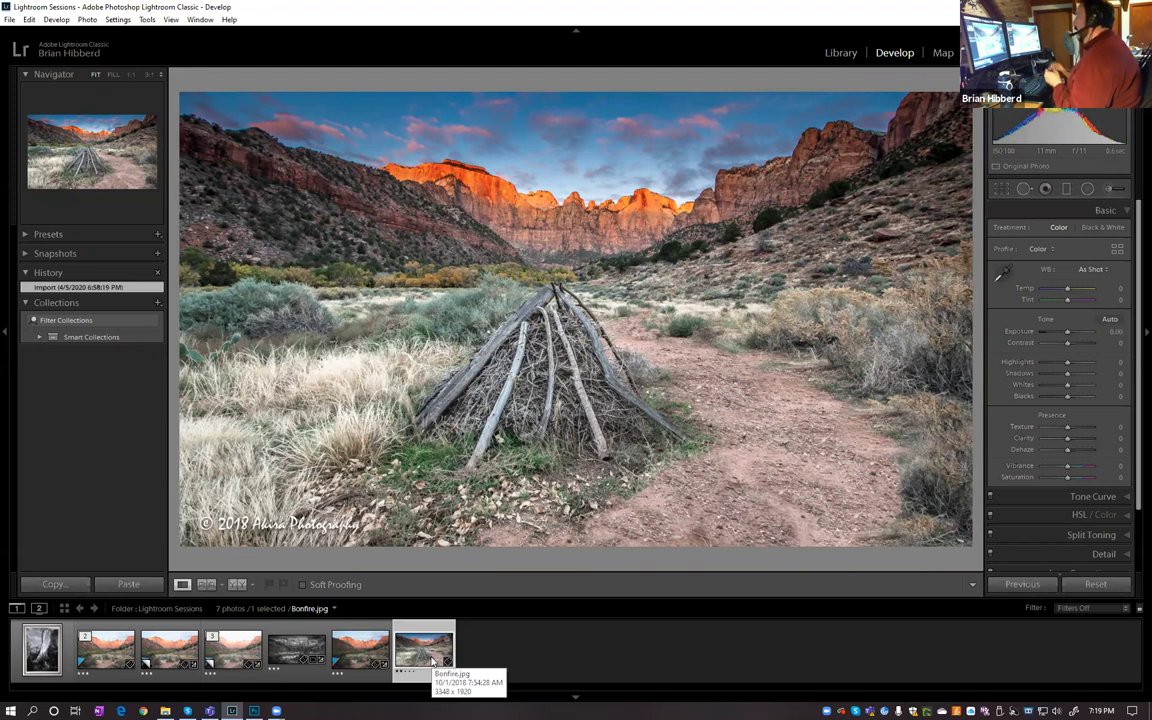
{"action": "left_click", "coordinate": [345, 650]}
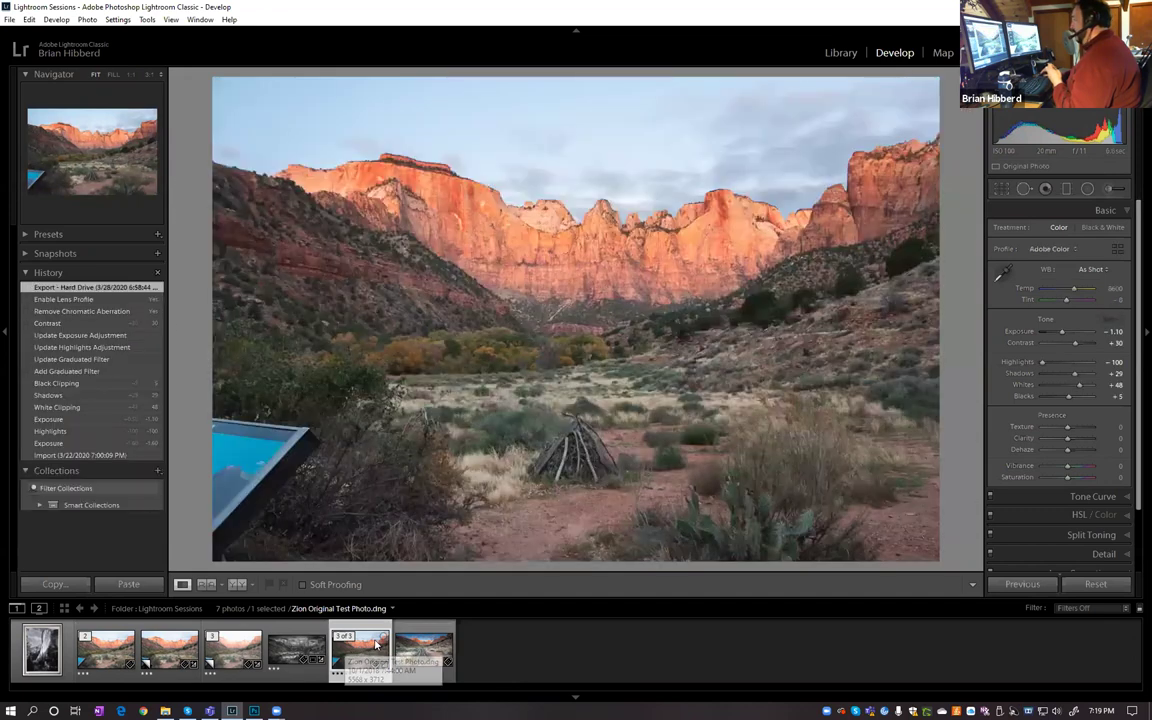
{"action": "left_click", "coordinate": [418, 651]}
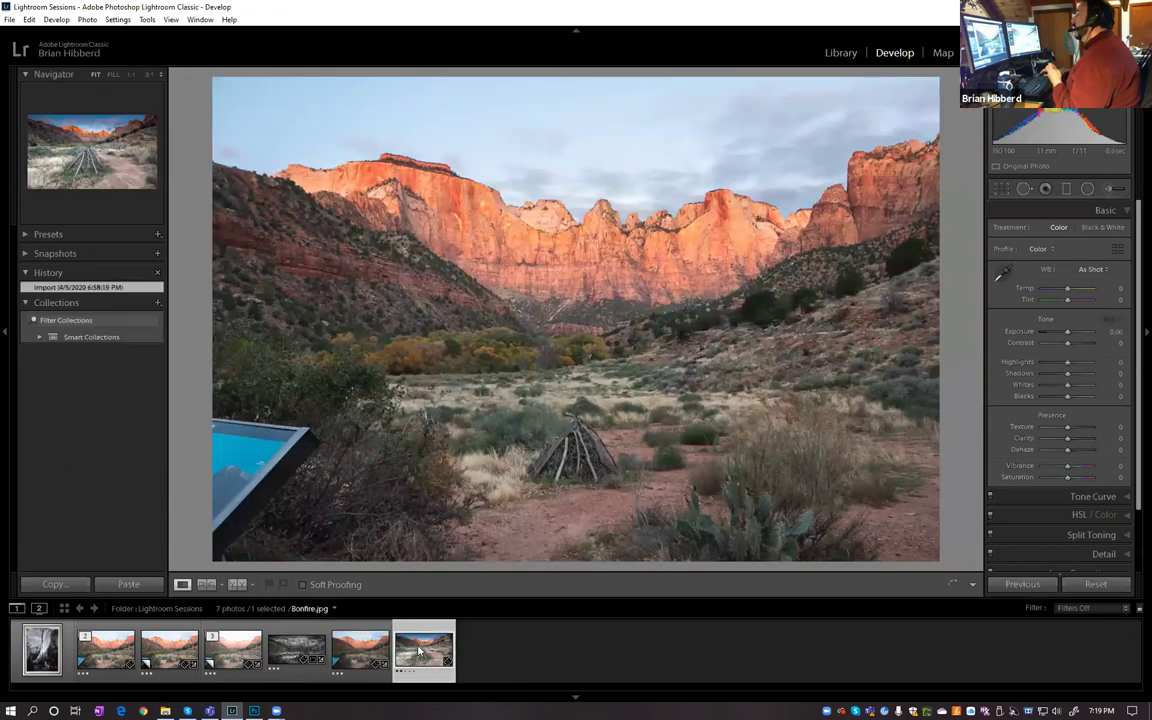
{"action": "left_click", "coordinate": [363, 652]}
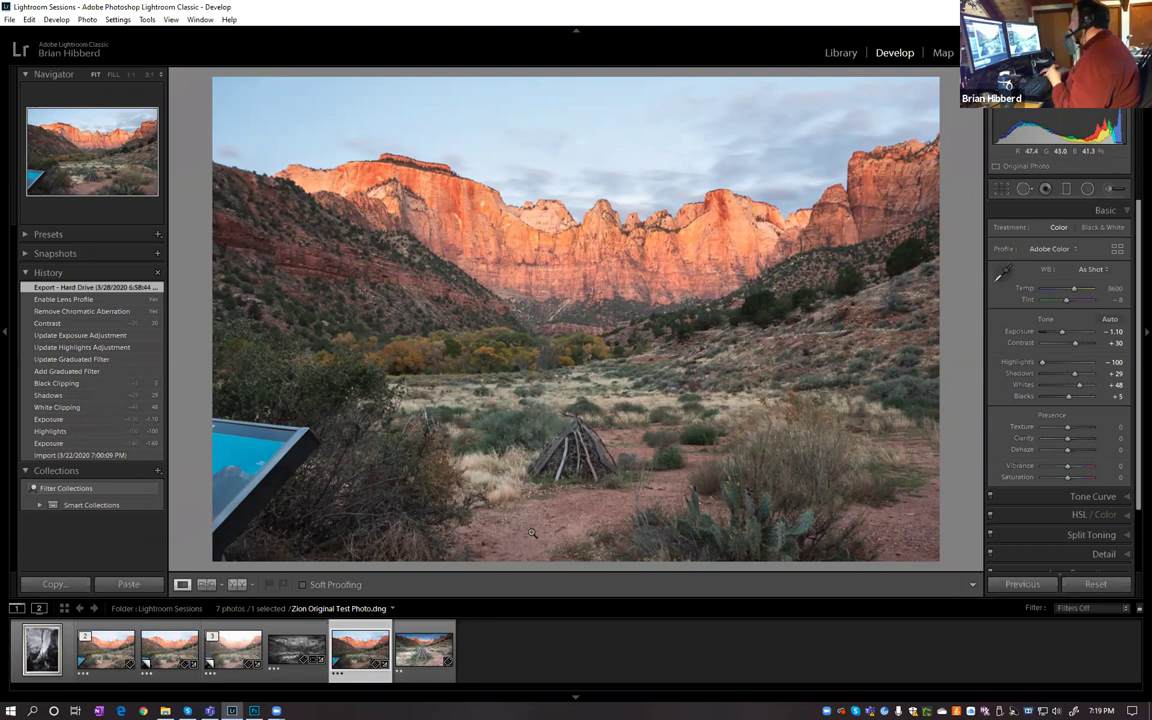
{"action": "left_click", "coordinate": [425, 642]}
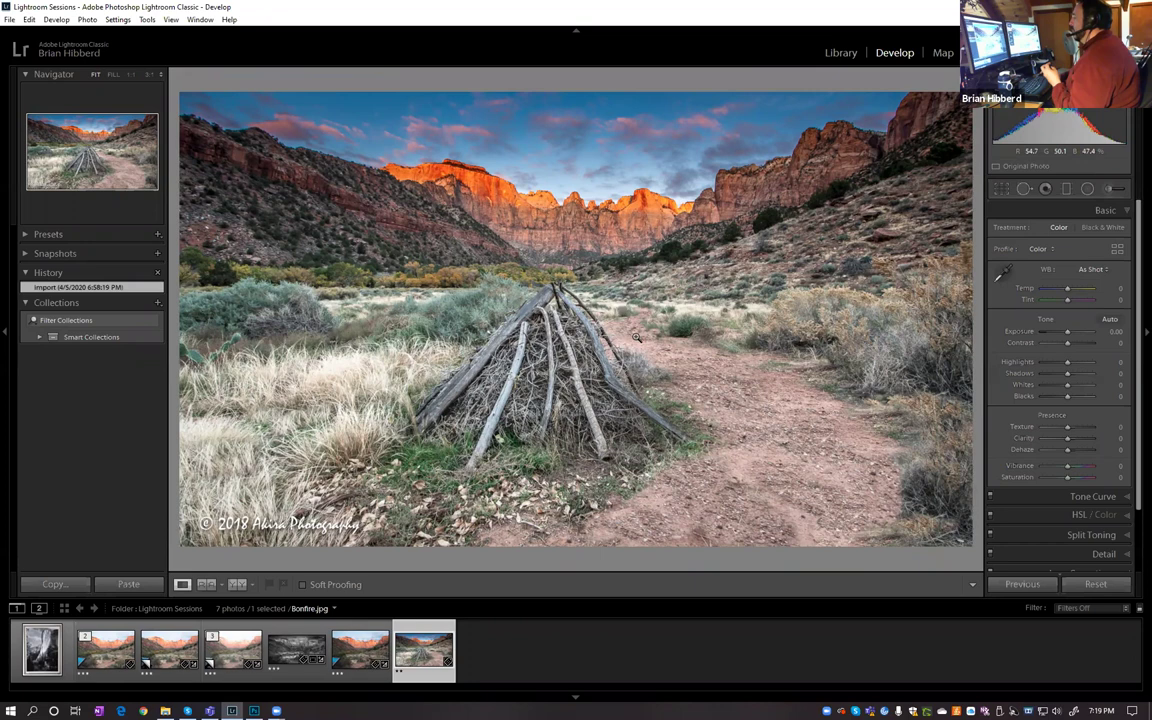
{"action": "left_click", "coordinate": [358, 660]}
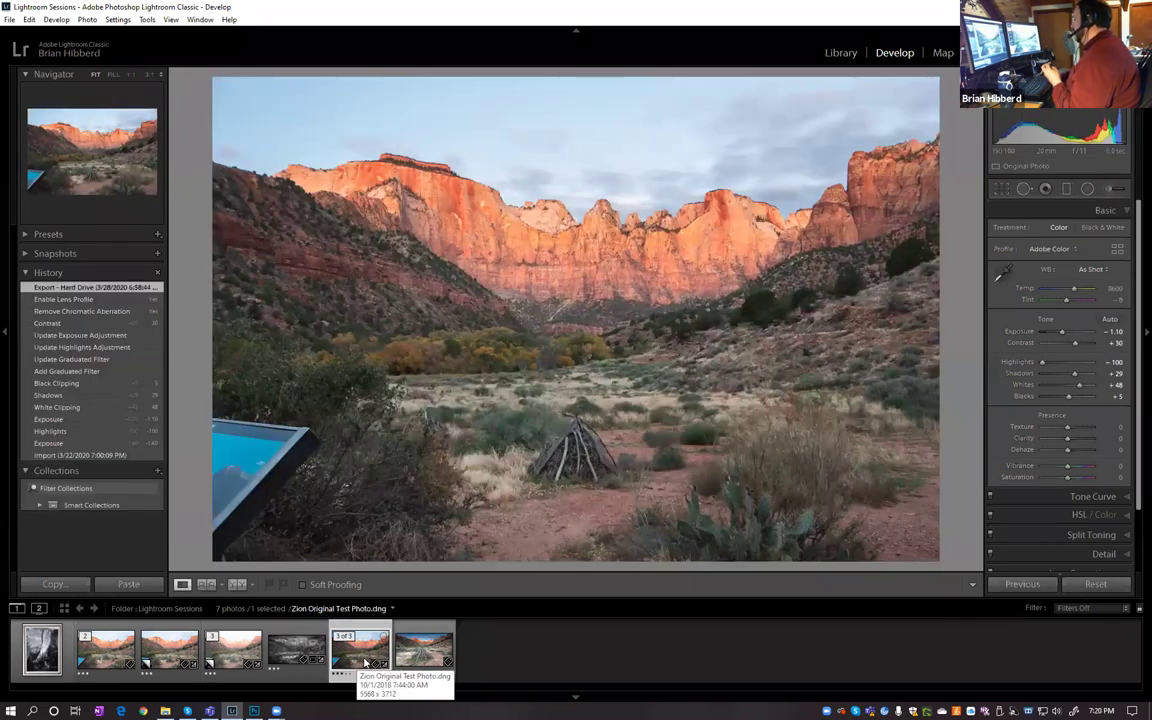
Switch to Bonfire.jpg, then to the black-and-white Zion canyon edit.
{"action": "left_click", "coordinate": [420, 655]}
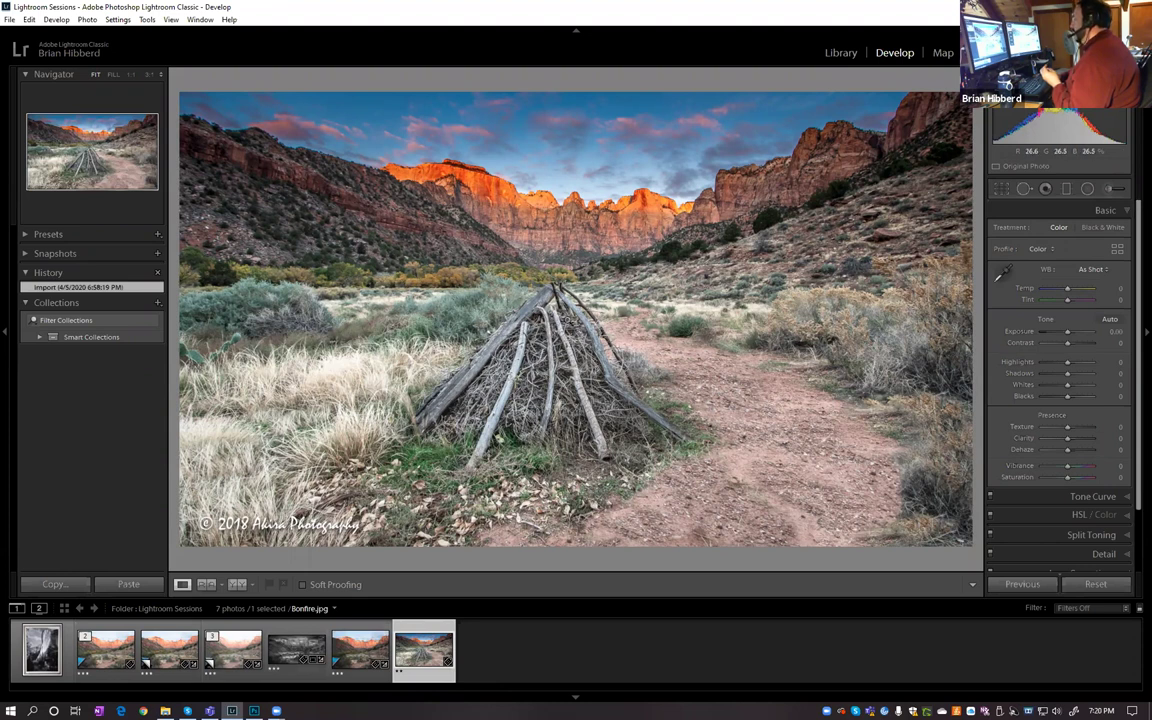
{"action": "left_click", "coordinate": [300, 655]}
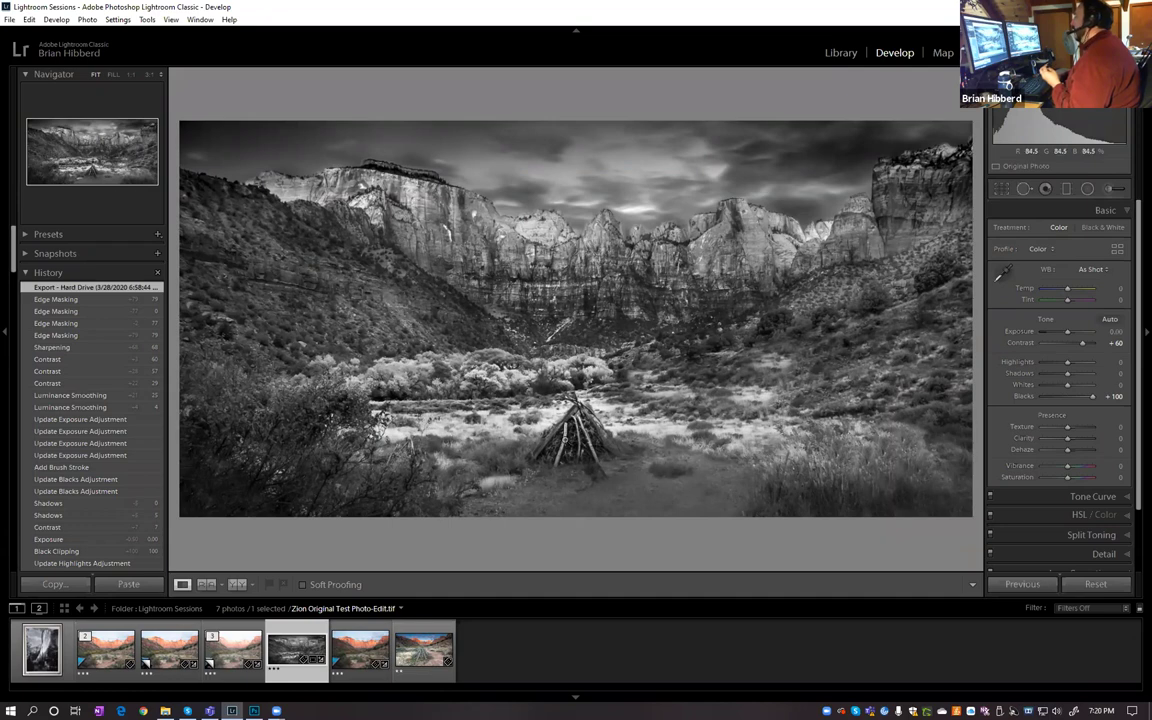
Select Bonfire.jpg, the last thumbnail in the filmstrip.
{"action": "left_click", "coordinate": [424, 650]}
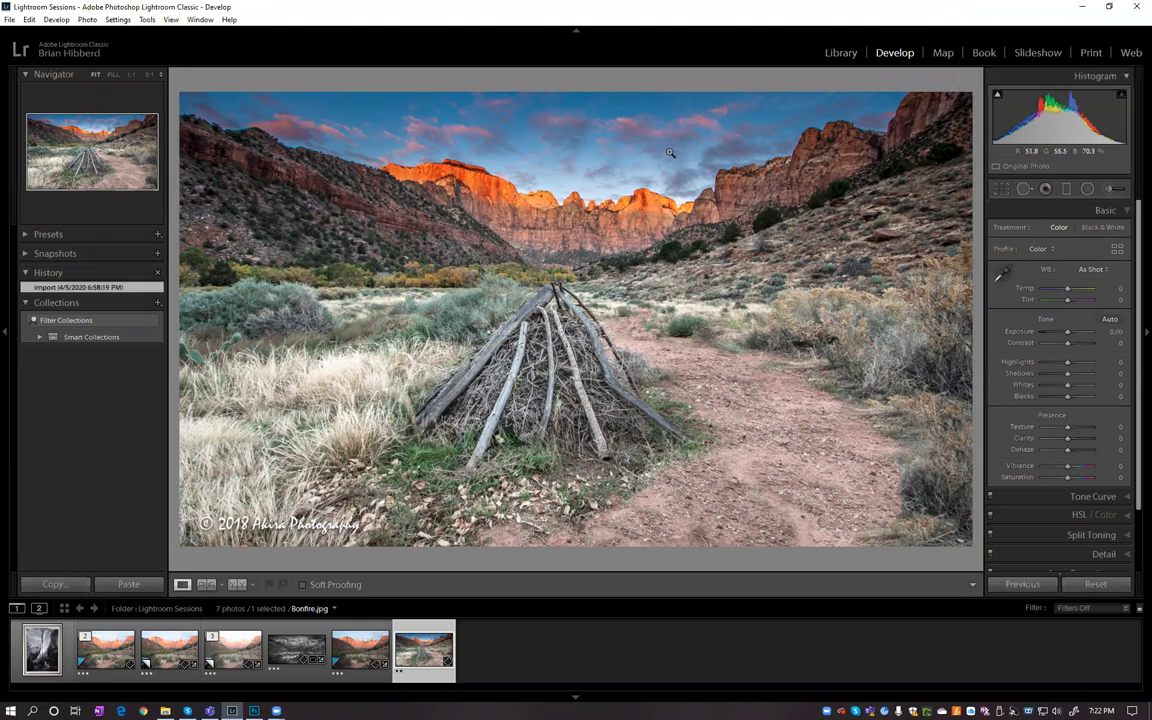
View the Bonfire cliffs at 1:1, return to Fit, then select Zion Original Test Photo.dng.
{"action": "left_click", "coordinate": [447, 161]}
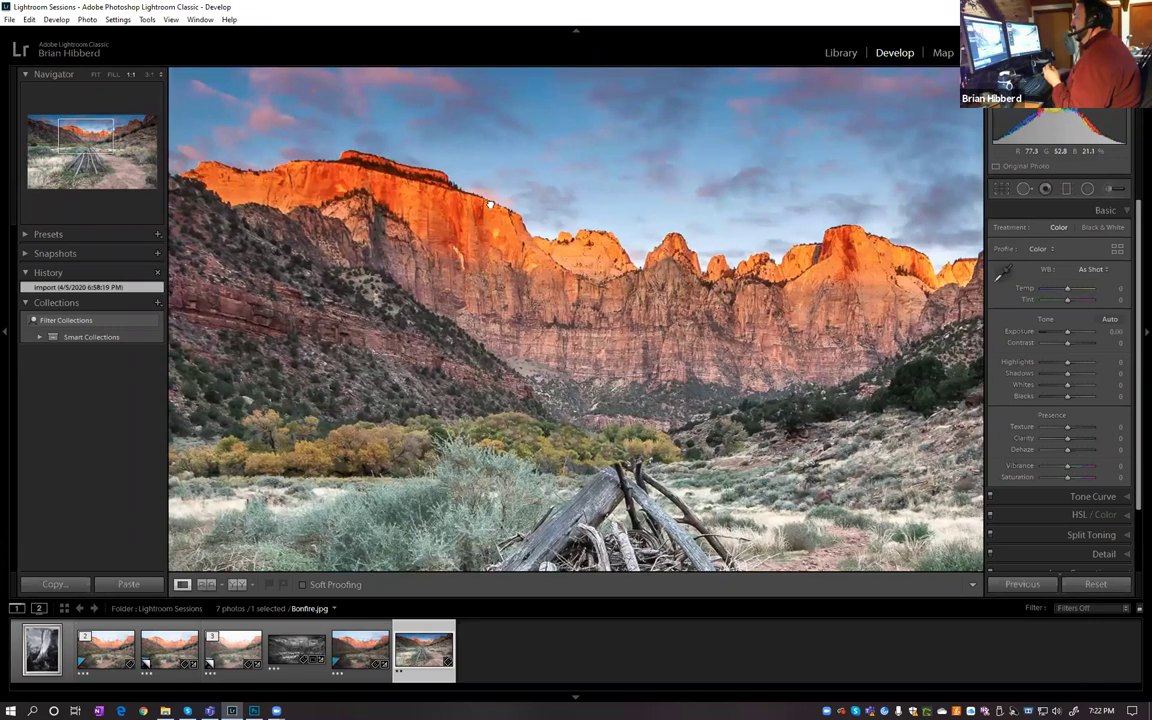
{"action": "left_click", "coordinate": [490, 204]}
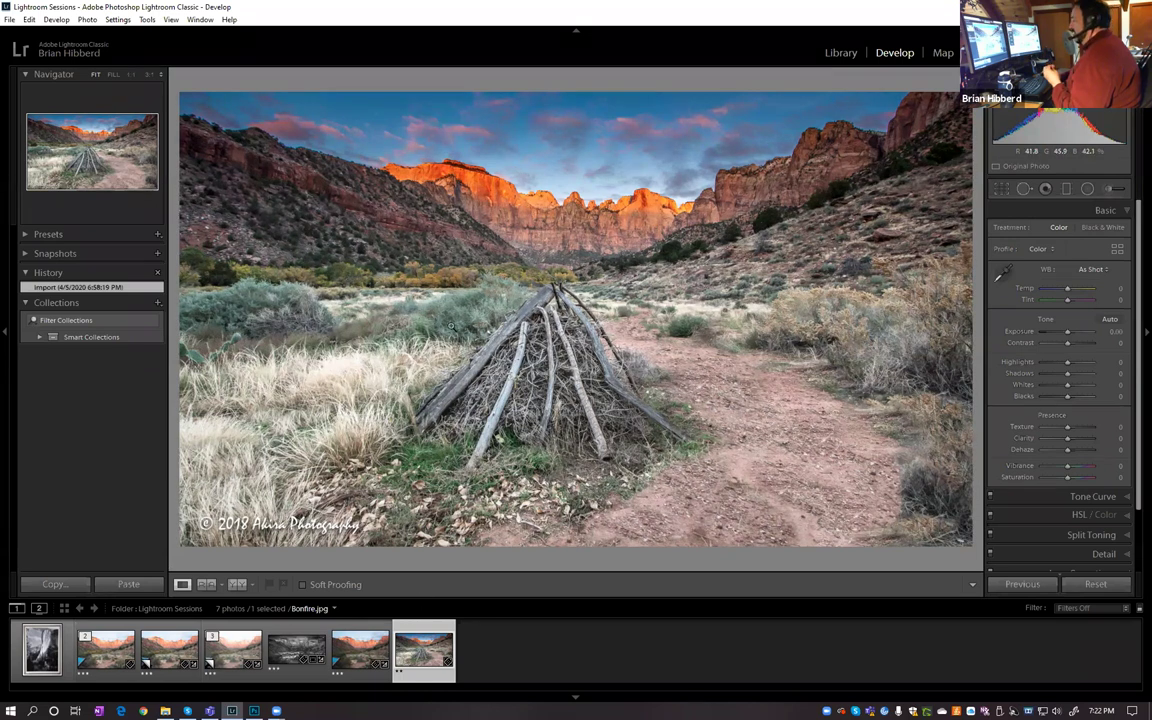
{"action": "left_click", "coordinate": [383, 641]}
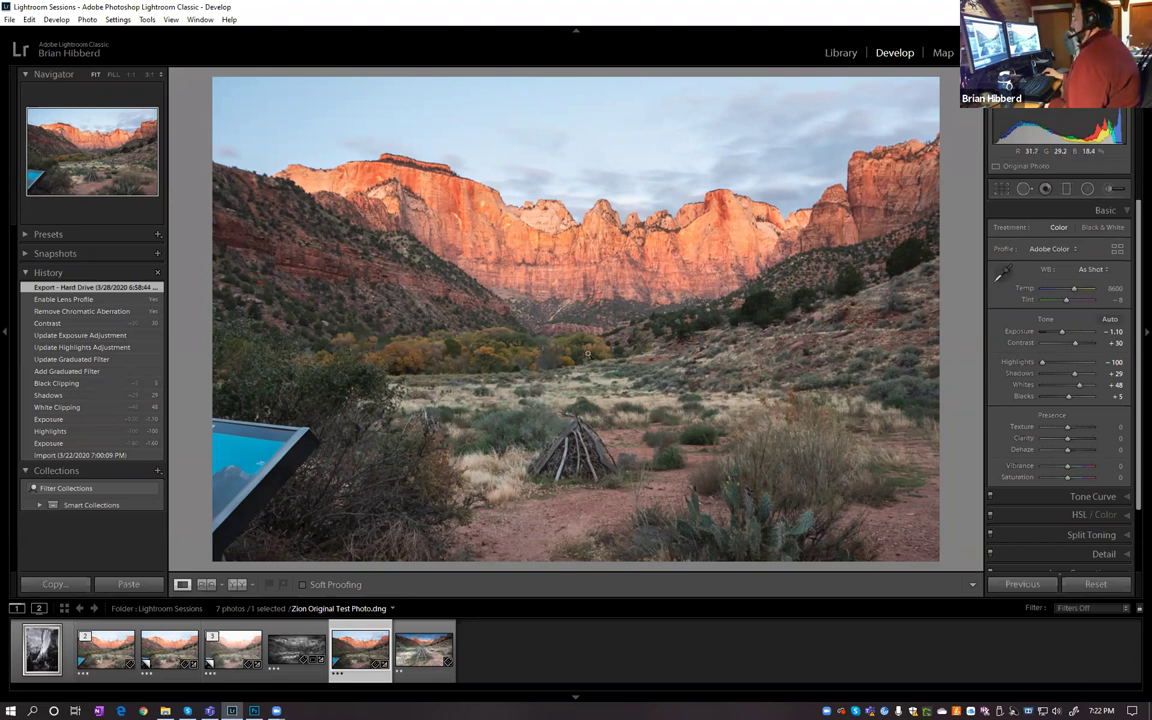
Select Bonfire.jpg in the filmstrip to compare it with the original.
{"action": "left_click", "coordinate": [408, 656]}
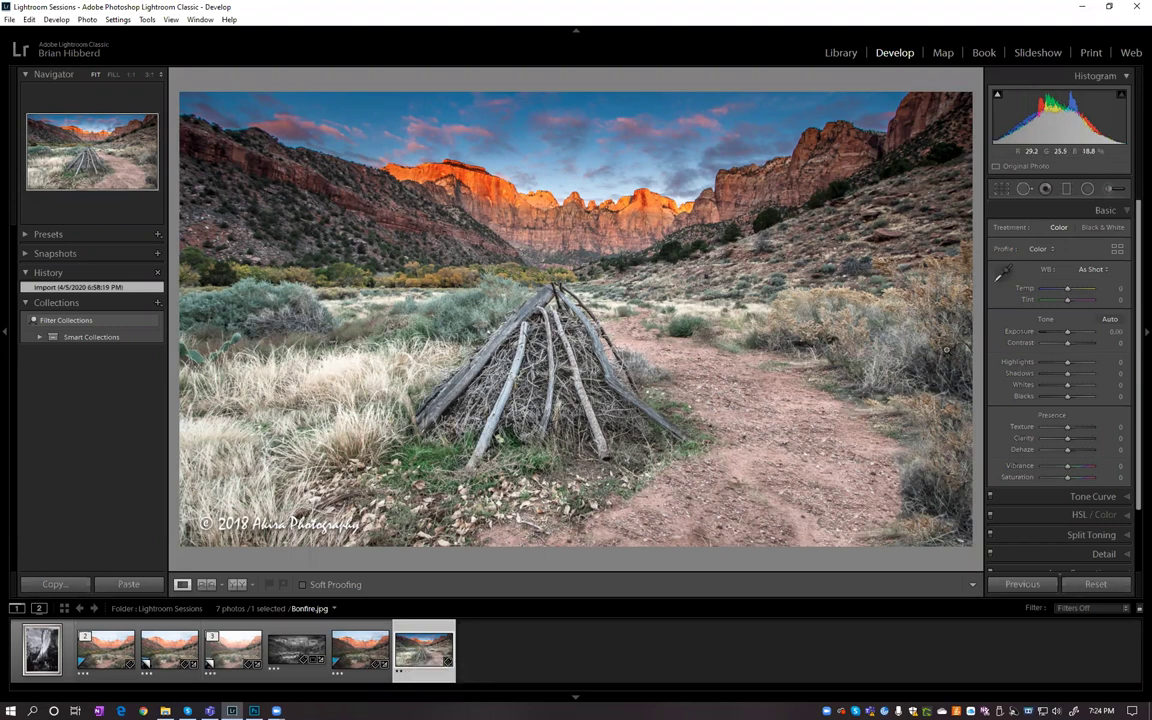
Add a darkening post-crop vignette with Amount -30 in the Effects panel.
{"action": "scroll", "coordinate": [1090, 350], "scroll_direction": "down", "scroll_amount": 4}
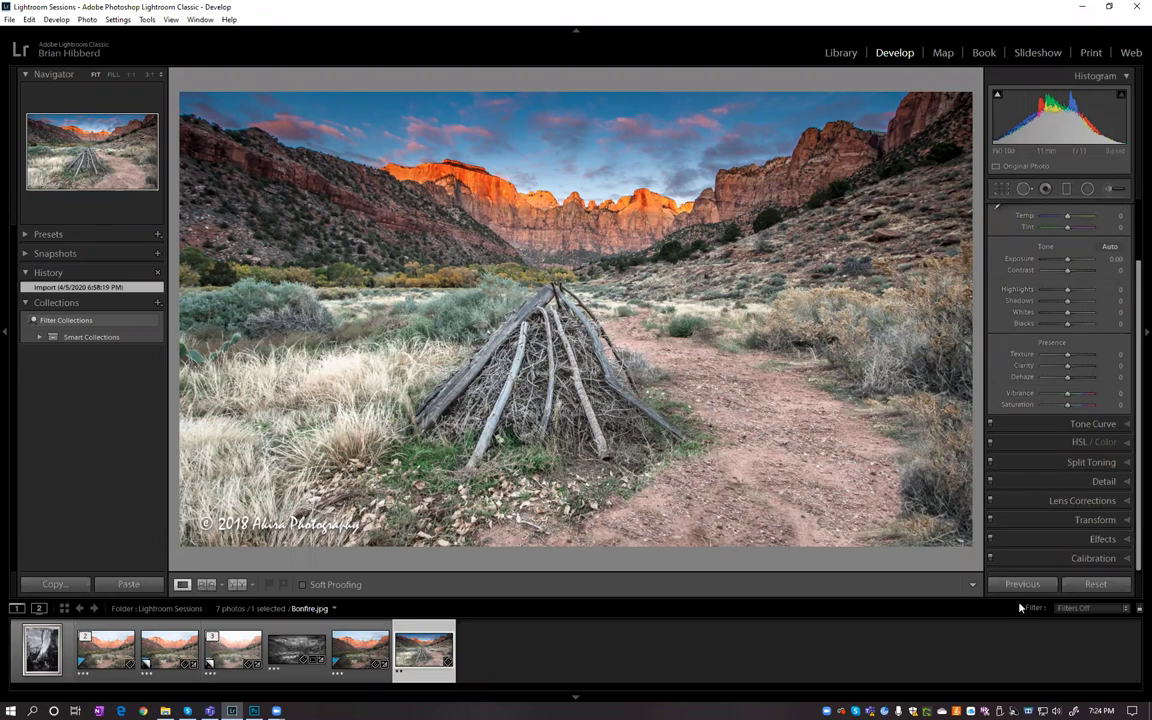
{"action": "left_click", "coordinate": [1100, 539]}
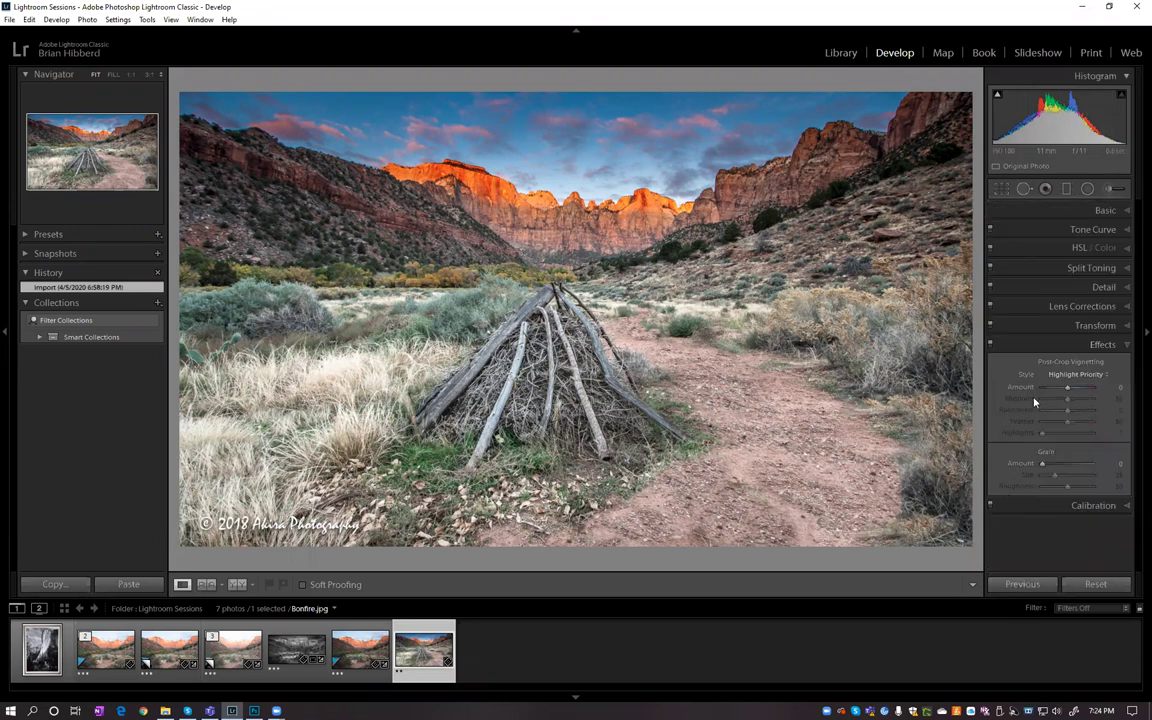
{"action": "left_click_drag", "start_coordinate": [1068, 388], "coordinate": [1075, 365]}
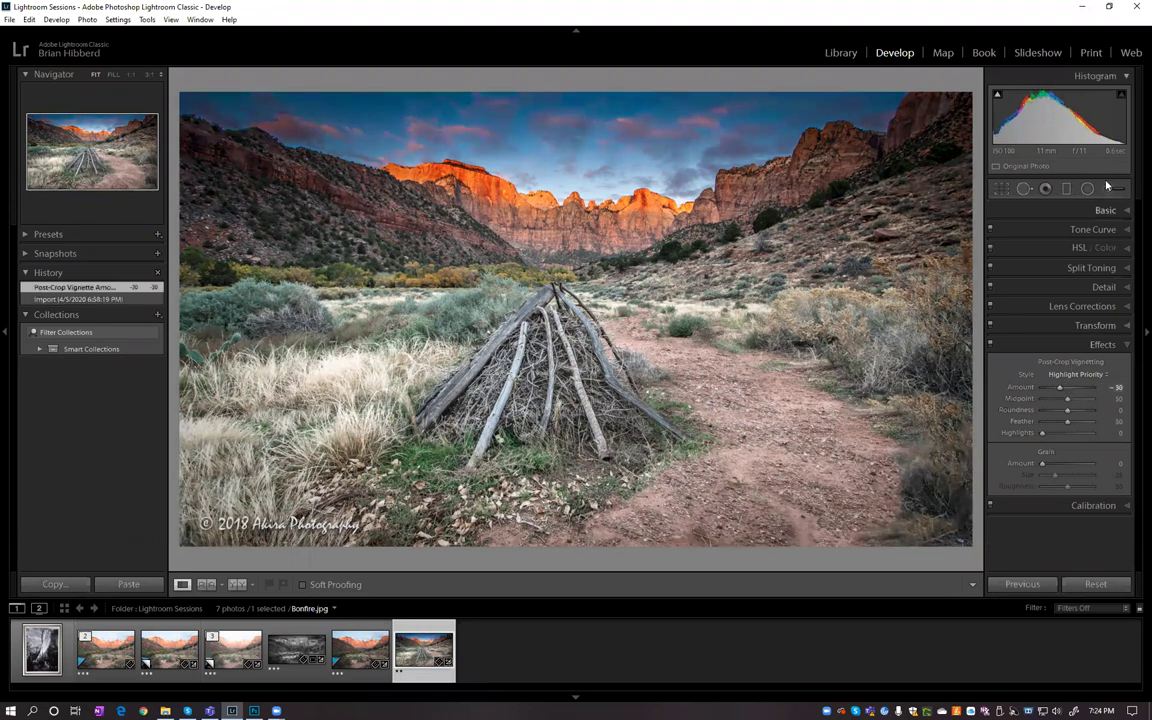
Keep one lower-left graduated filter at -0.30 exposure, deleting the extra filters.
{"action": "left_click", "coordinate": [1107, 188]}
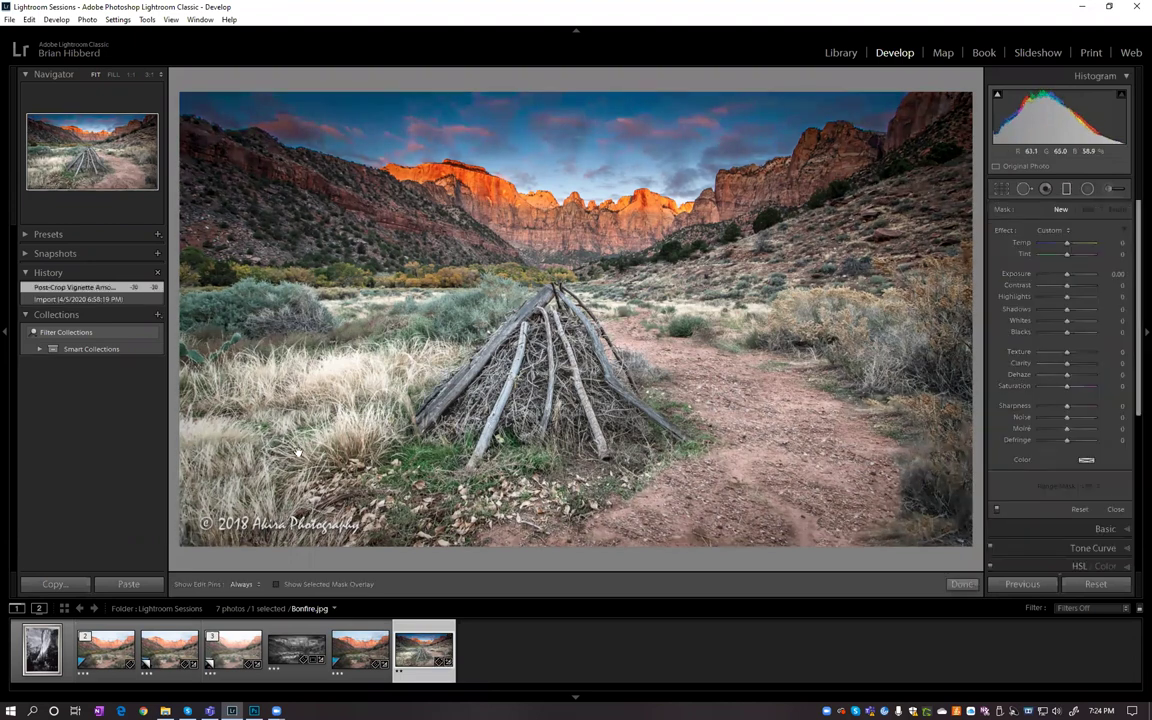
{"action": "left_click_drag", "start_coordinate": [297, 452], "coordinate": [255, 502]}
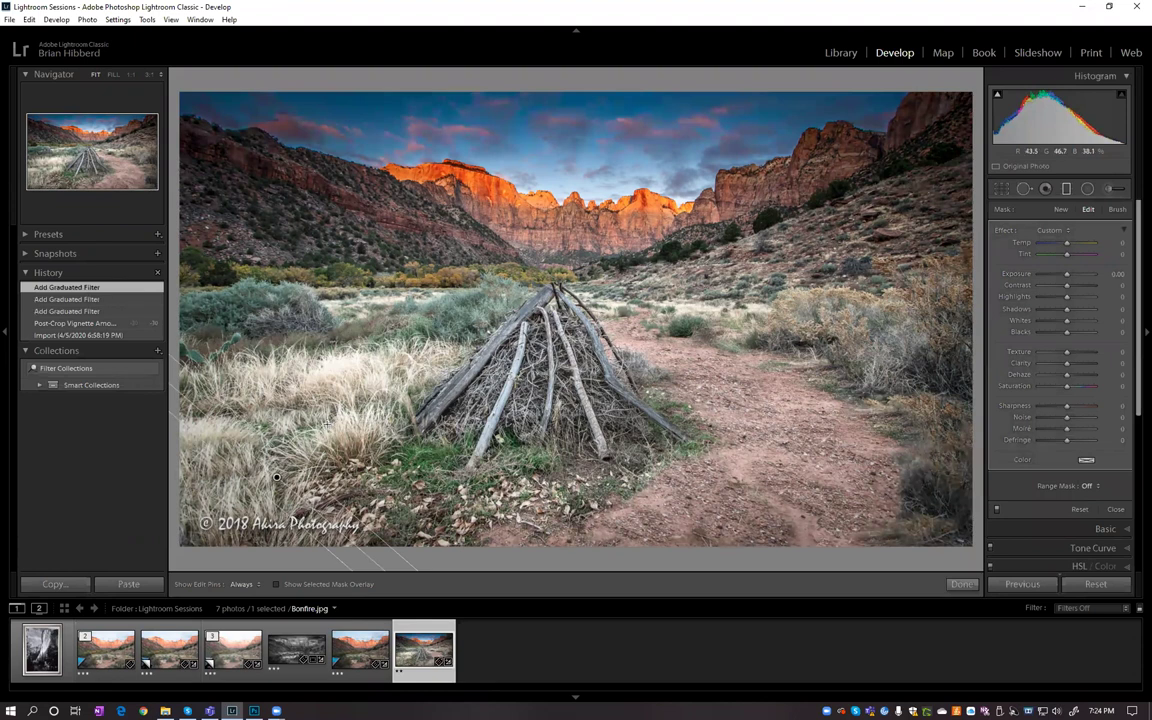
{"action": "left_click_drag", "start_coordinate": [282, 403], "coordinate": [352, 461]}
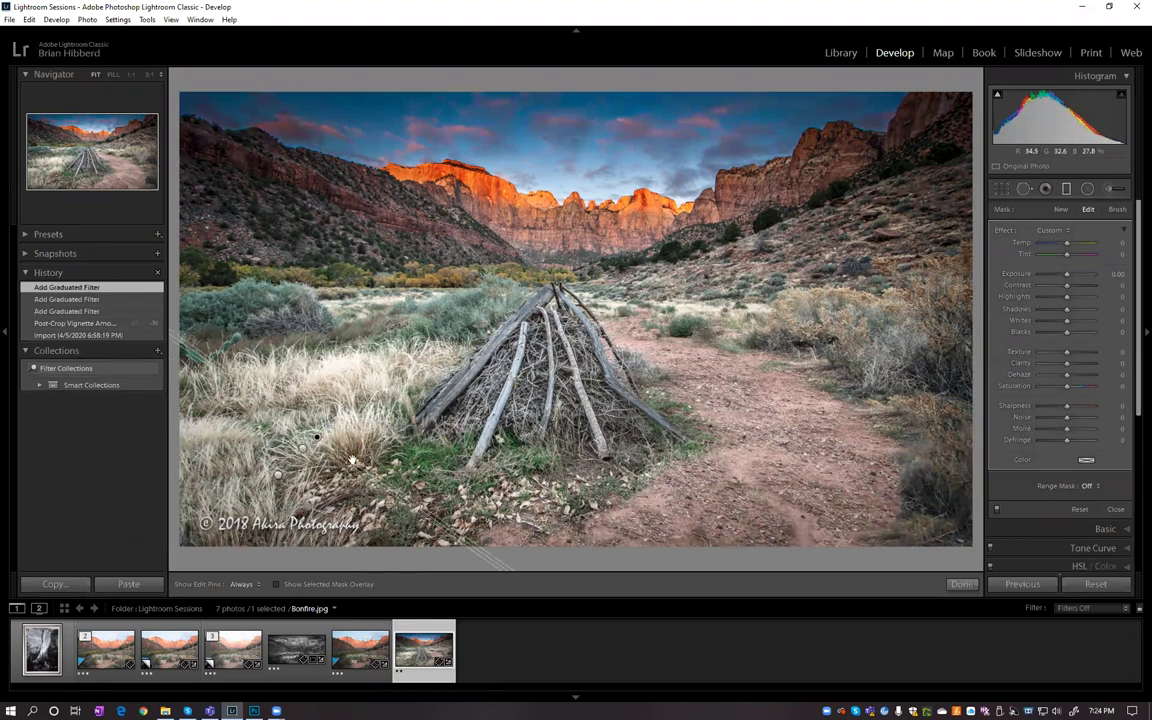
{"action": "key", "text": "Delete"}
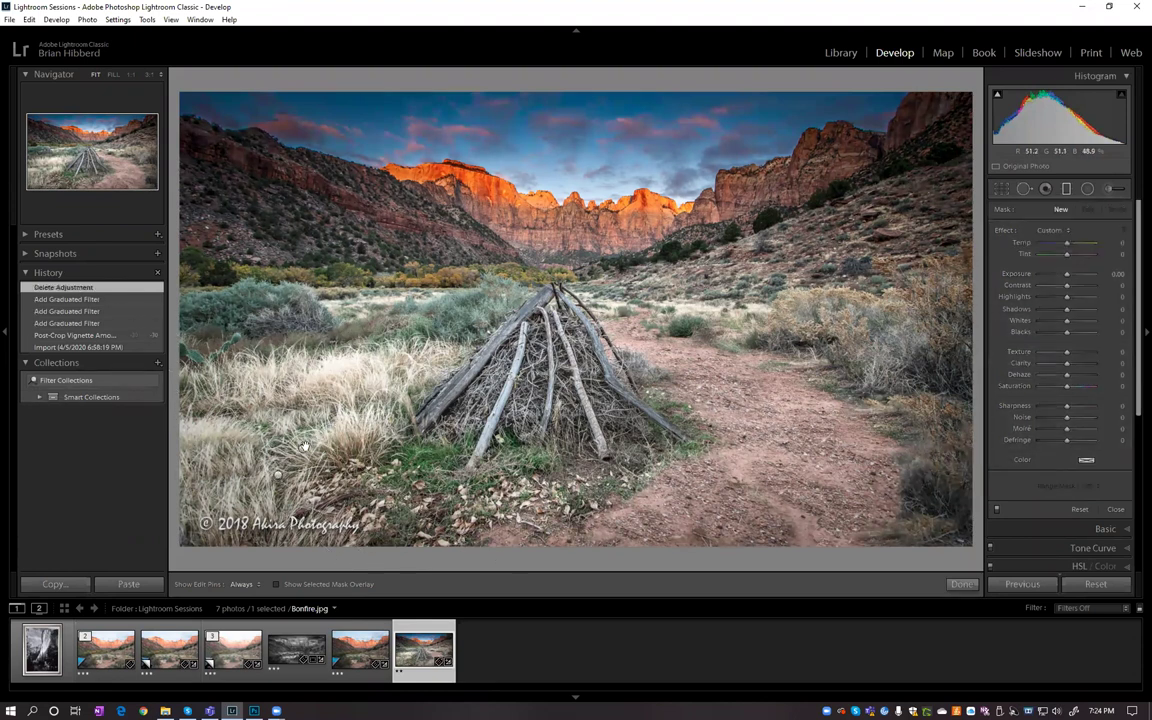
{"action": "left_click", "coordinate": [303, 447]}
{"action": "key", "text": "Delete"}
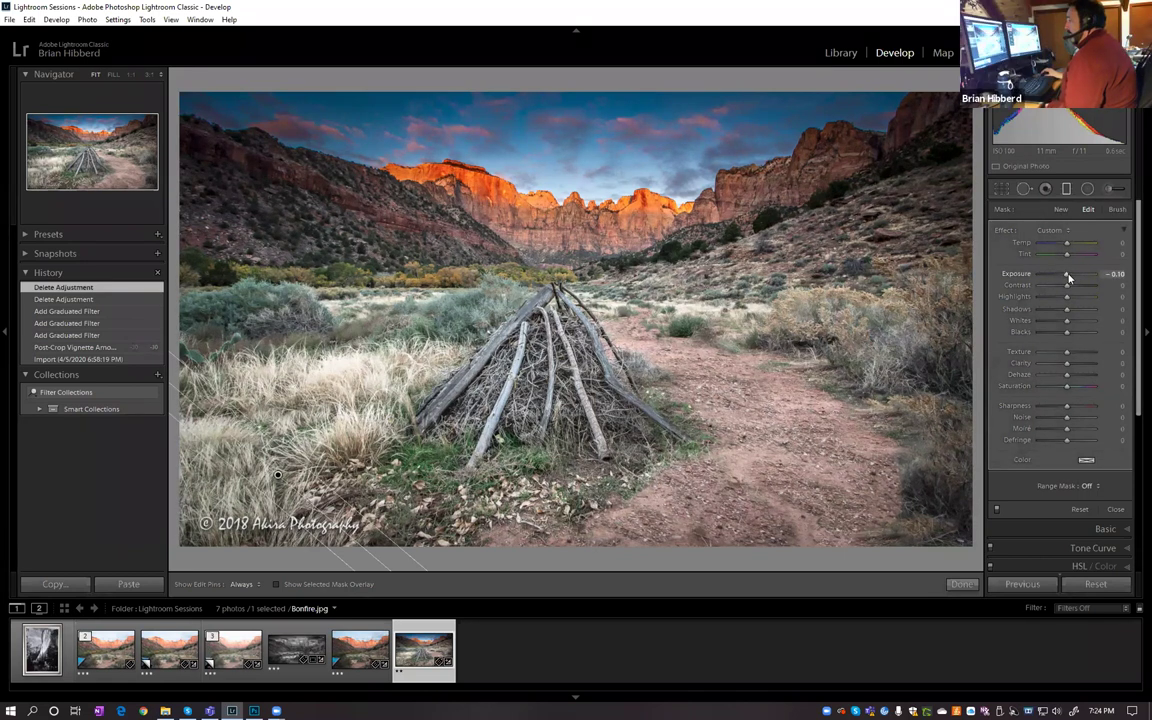
{"action": "left_click_drag", "start_coordinate": [1068, 277], "coordinate": [1066, 277]}
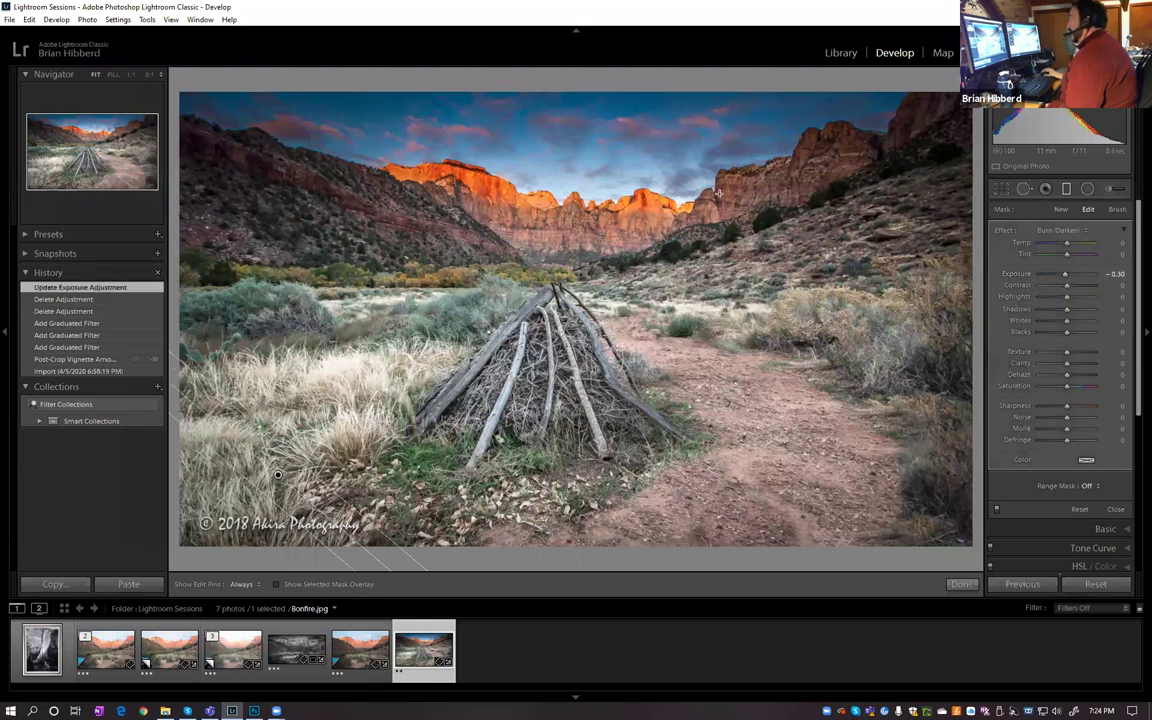
Refine the lower-left graduated filter, check the Before view, and finish the filter.
{"action": "left_click", "coordinate": [960, 584]}
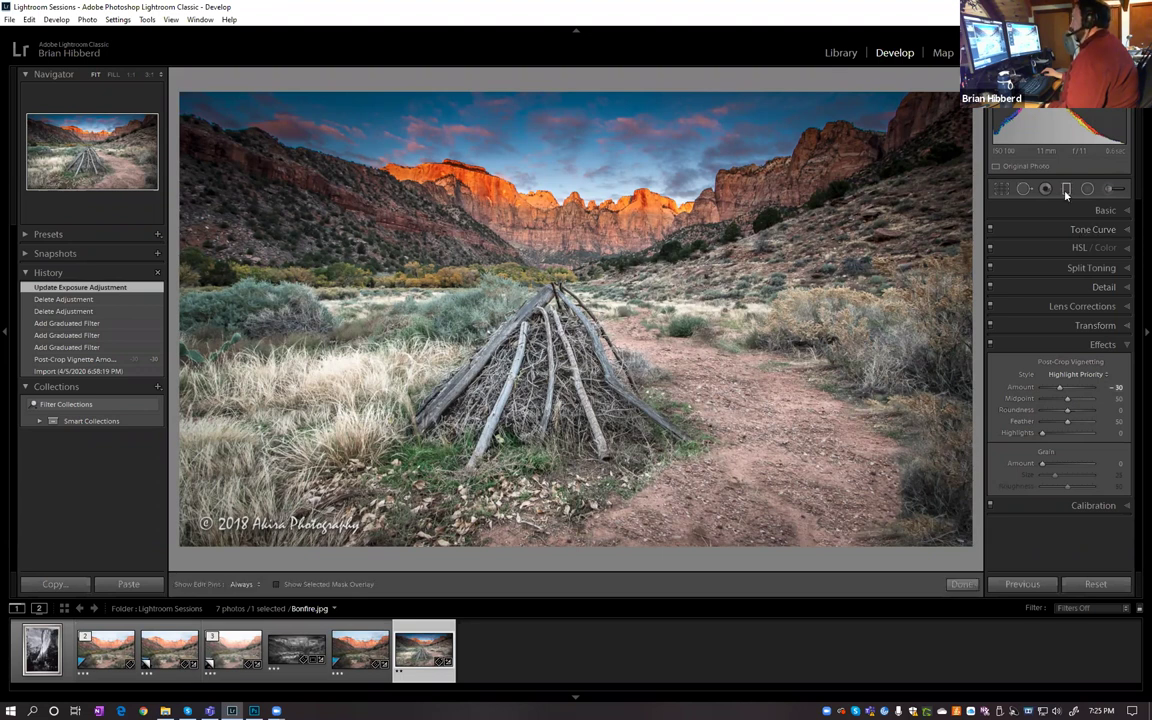
{"action": "left_click", "coordinate": [1066, 188]}
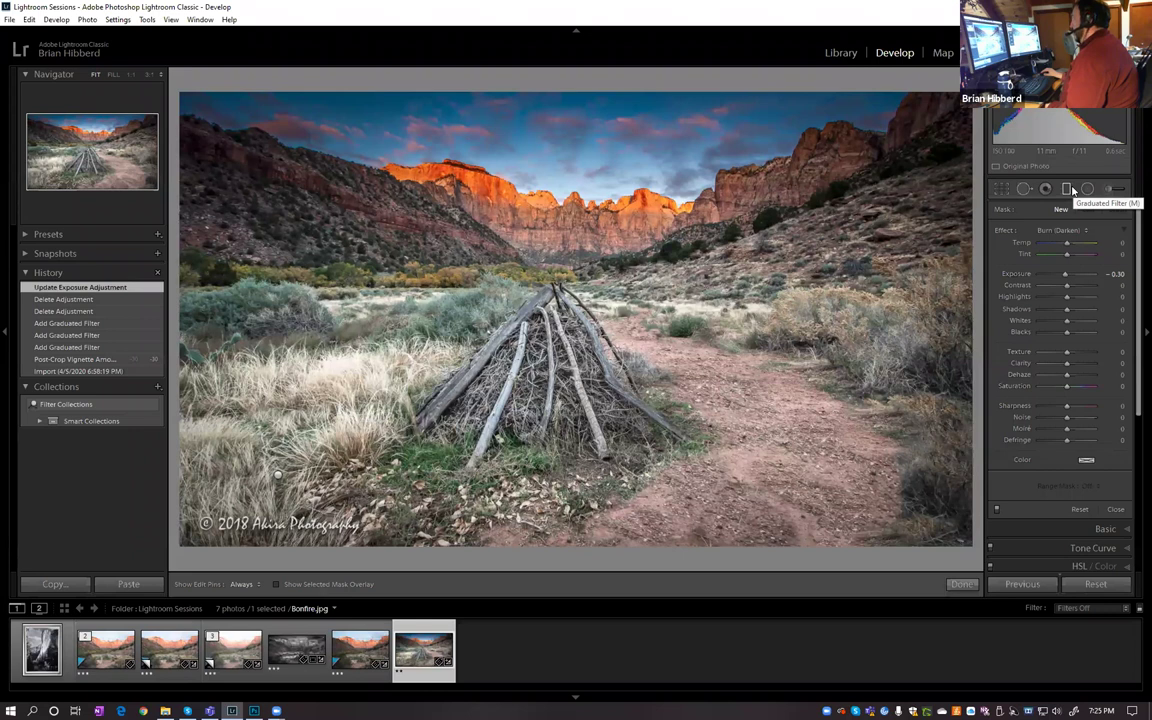
{"action": "left_click_drag", "start_coordinate": [251, 432], "coordinate": [277, 476]}
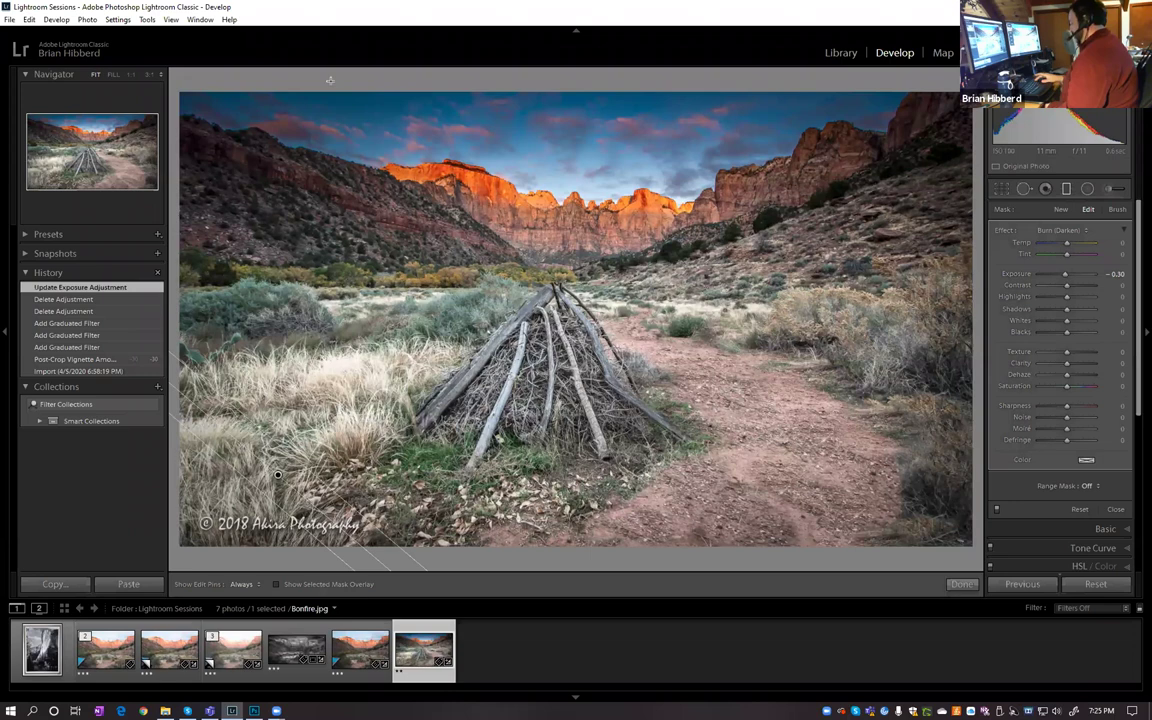
{"action": "key", "text": "backslash"}
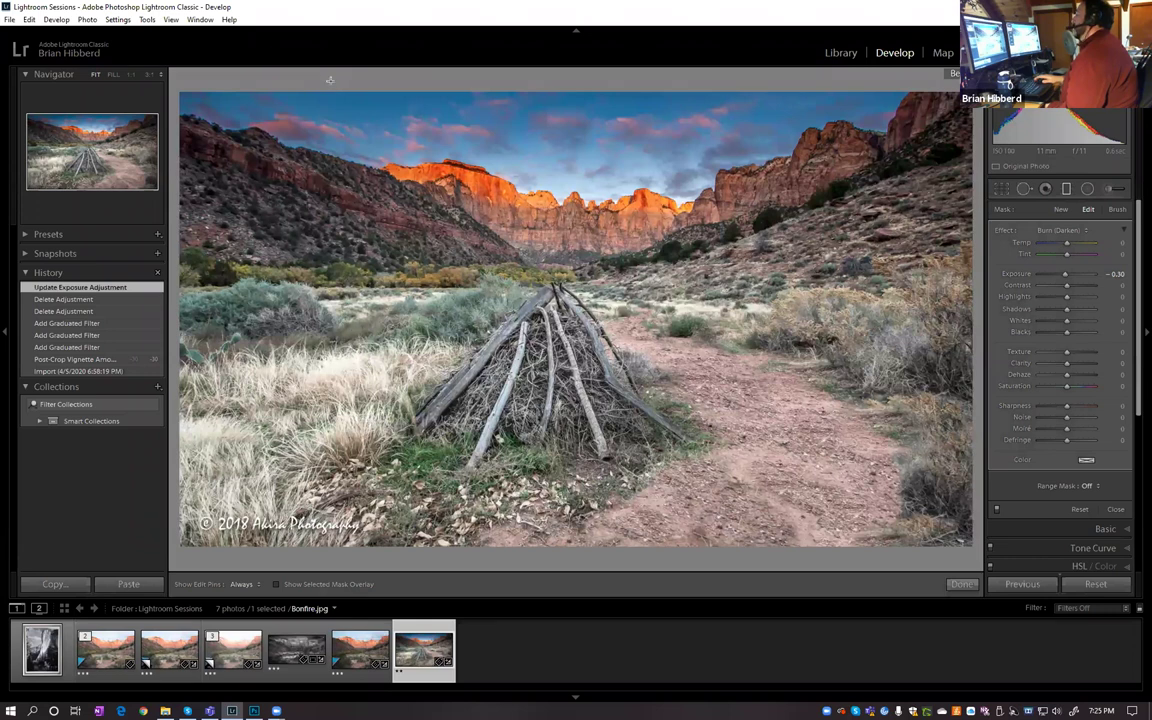
{"action": "left_click", "coordinate": [961, 584]}
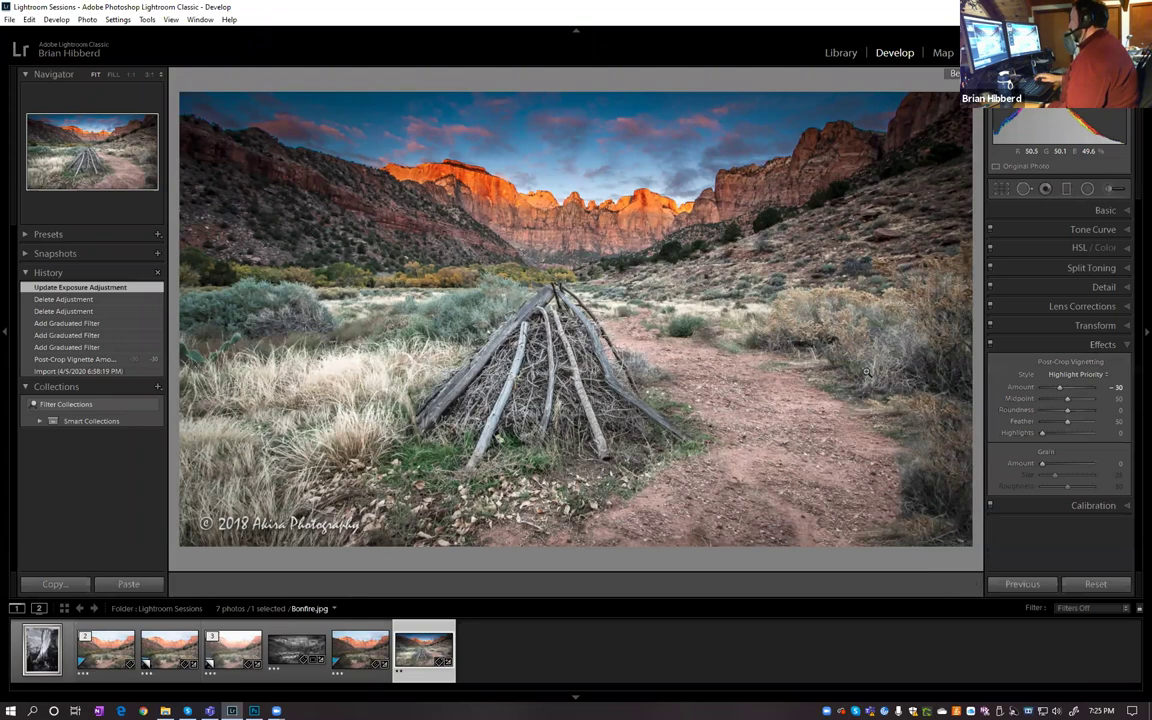
{"action": "key", "text": "backslash"}
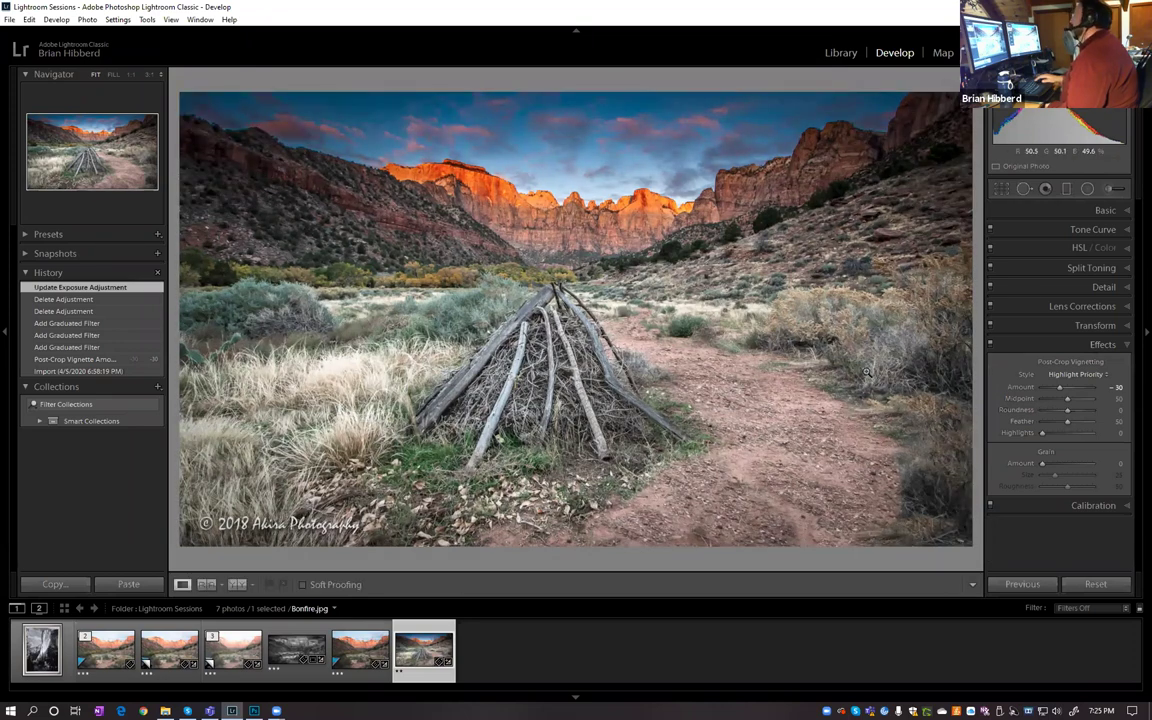
{"action": "key", "text": "backslash"}
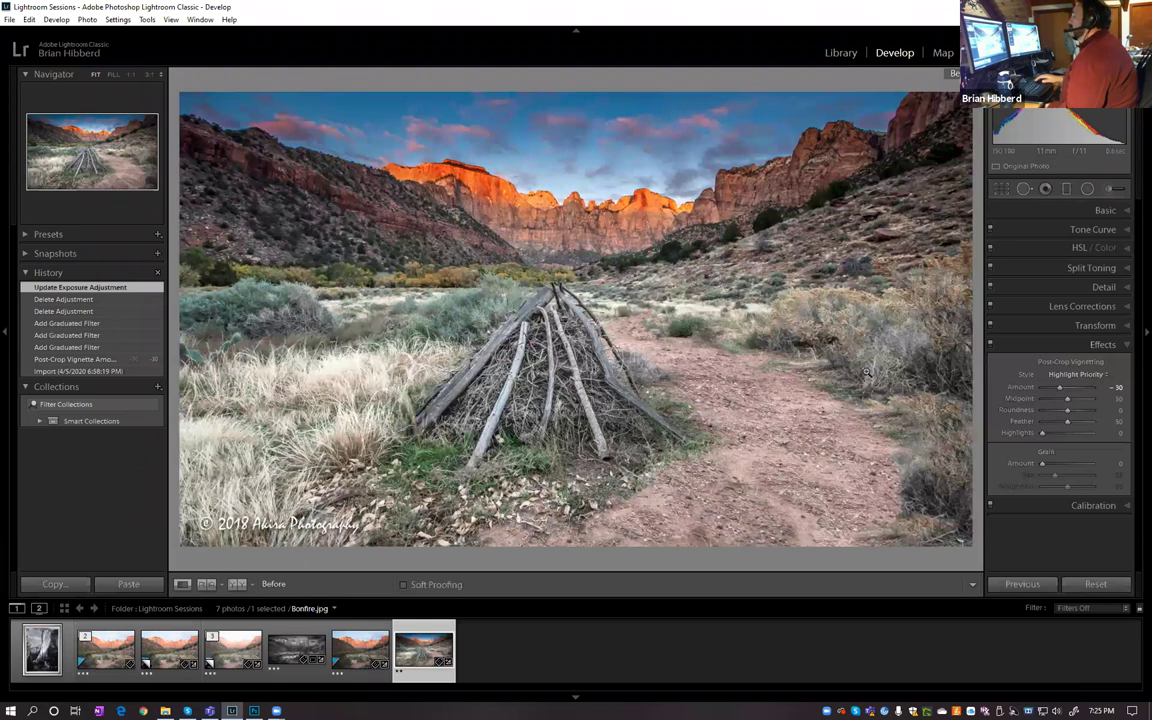
{"action": "key", "text": "backslash"}
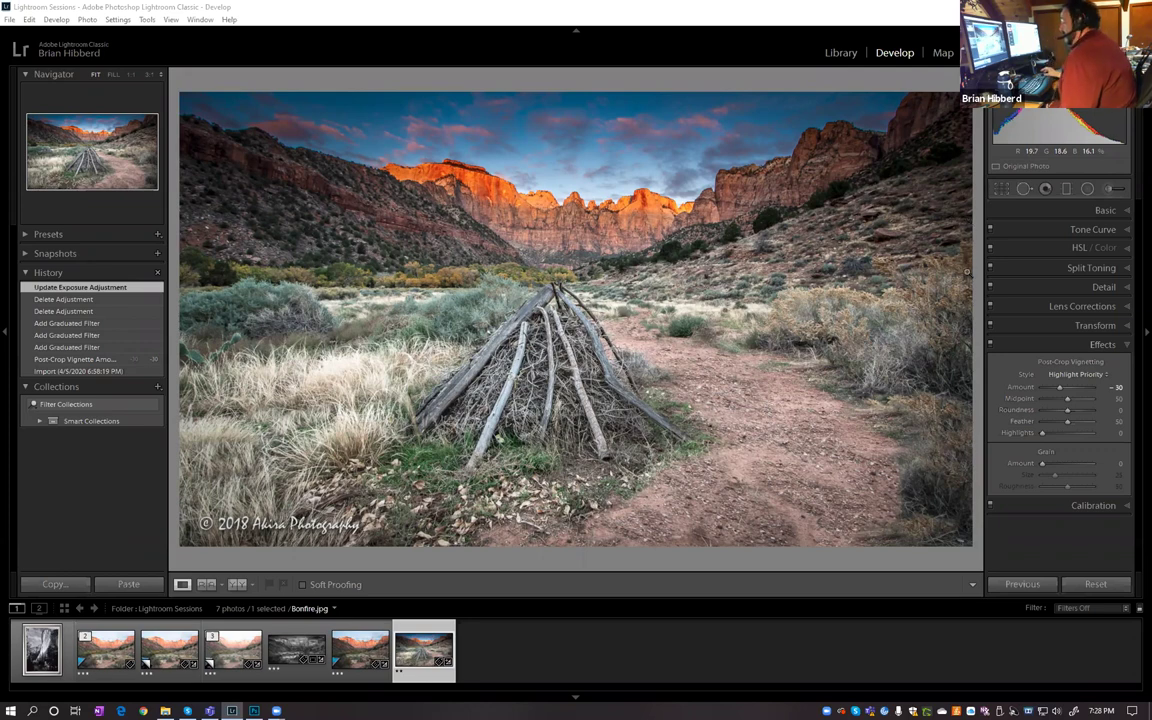
Flip between Zion Original Test Photo.dng and Bonfire.jpg, ending on Bonfire with Lens Corrections expanded.
{"action": "left_click", "coordinate": [362, 655]}
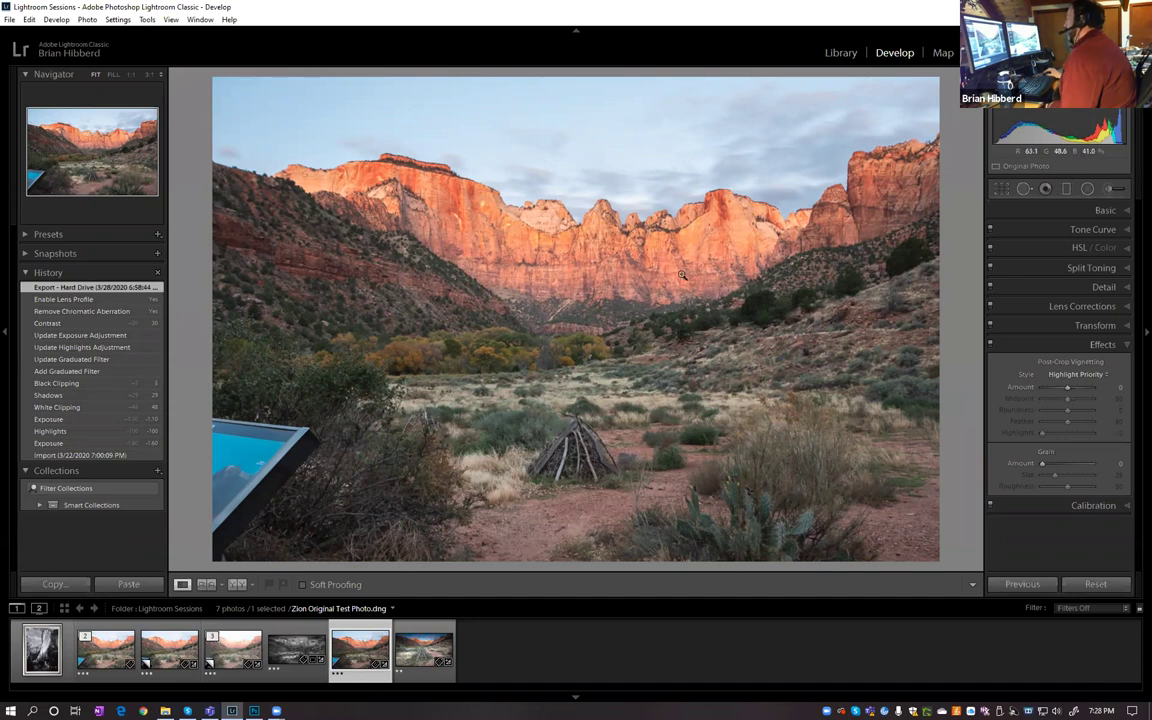
{"action": "left_click", "coordinate": [425, 655]}
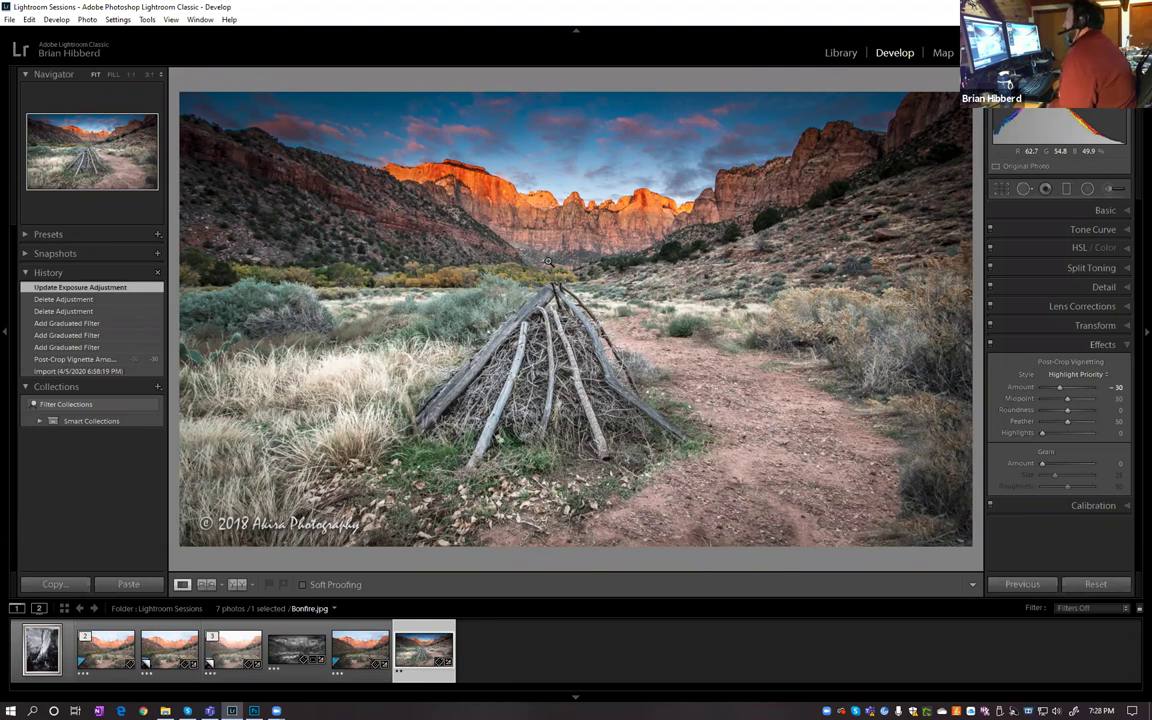
{"action": "left_click", "coordinate": [350, 650]}
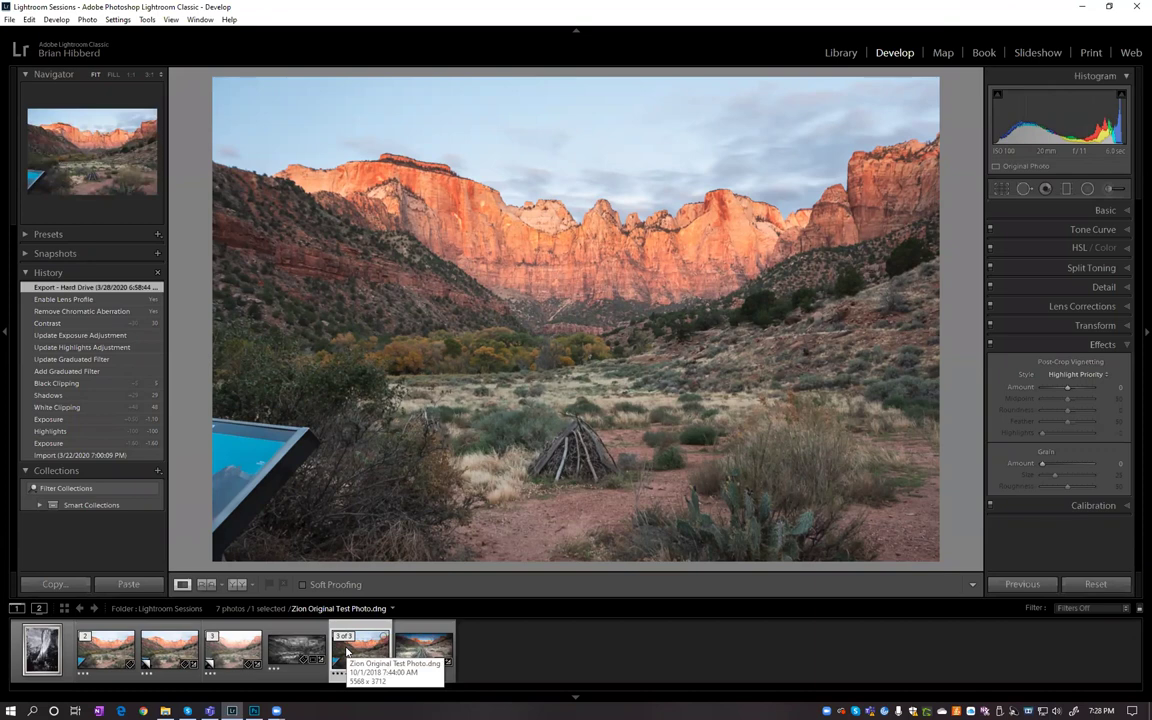
{"action": "key", "text": "Right"}
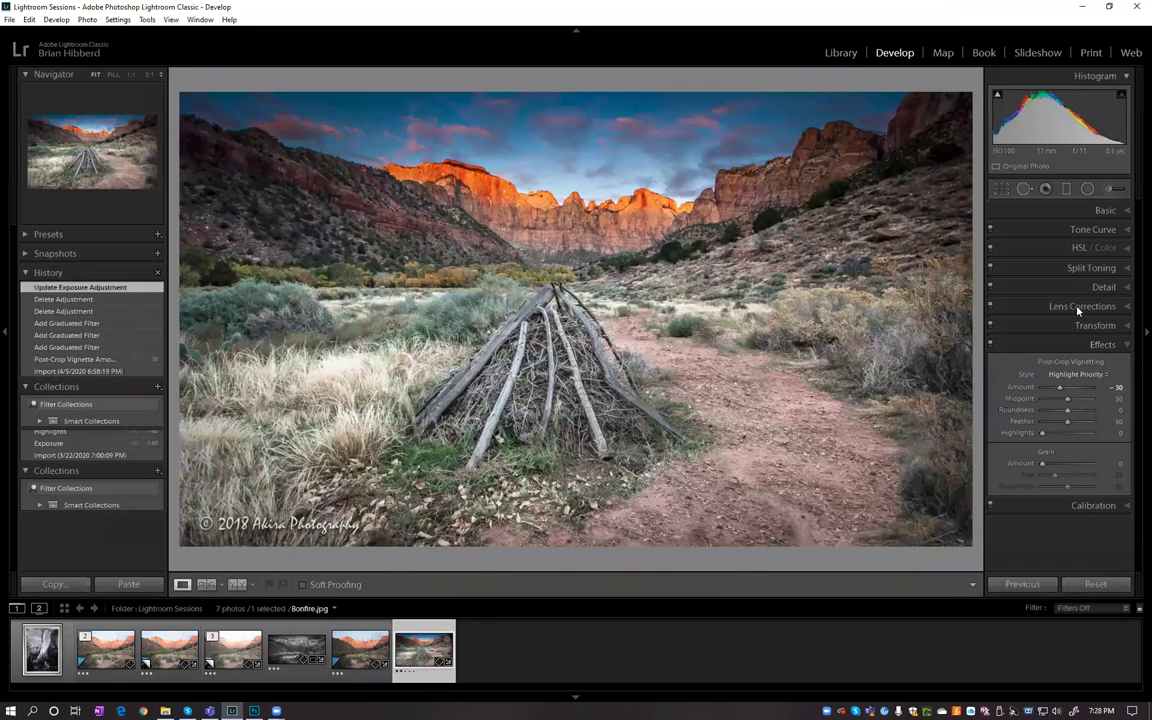
{"action": "left_click", "coordinate": [1079, 307]}
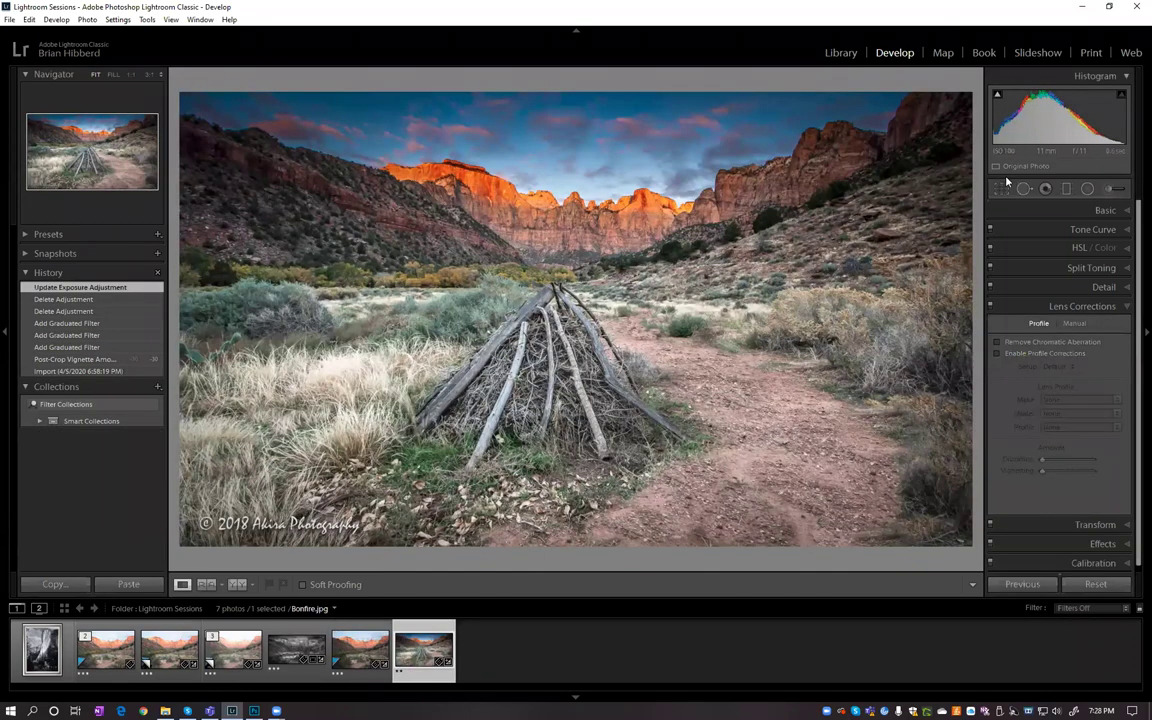
Switch to the Library grid, scroll the metadata, and show Bonfire.jpg alone in Loupe view.
{"action": "key", "text": "g"}
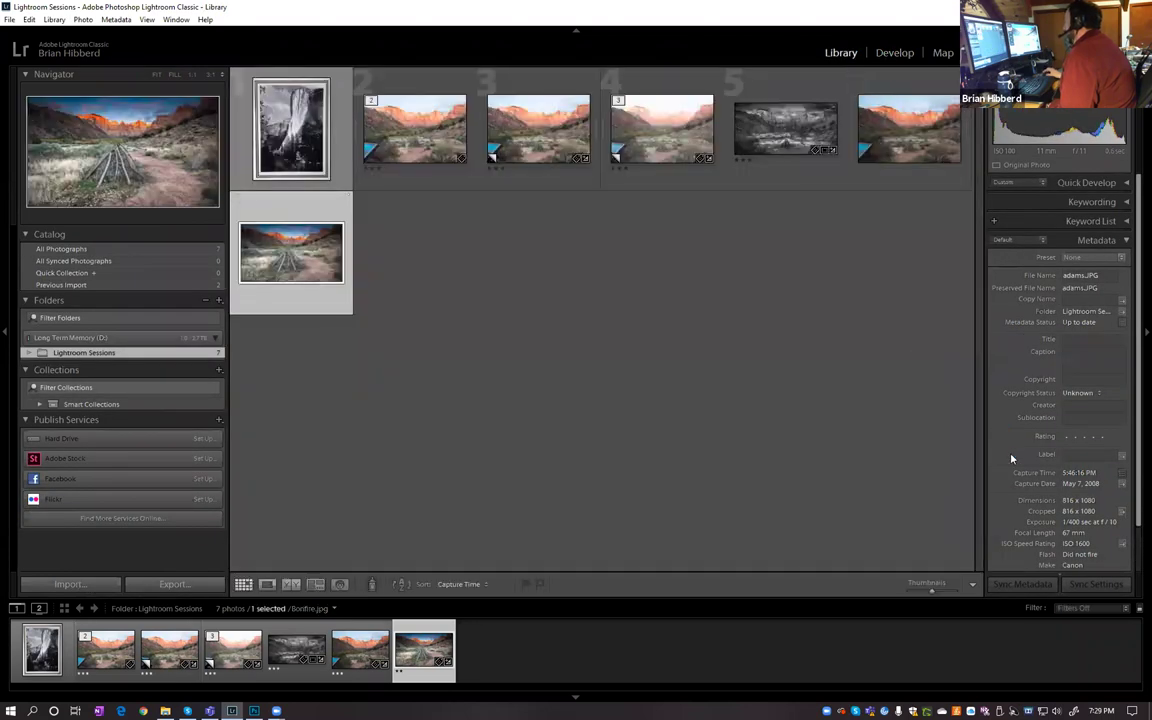
{"action": "scroll", "coordinate": [1040, 490], "scroll_direction": "down", "scroll_amount": 1}
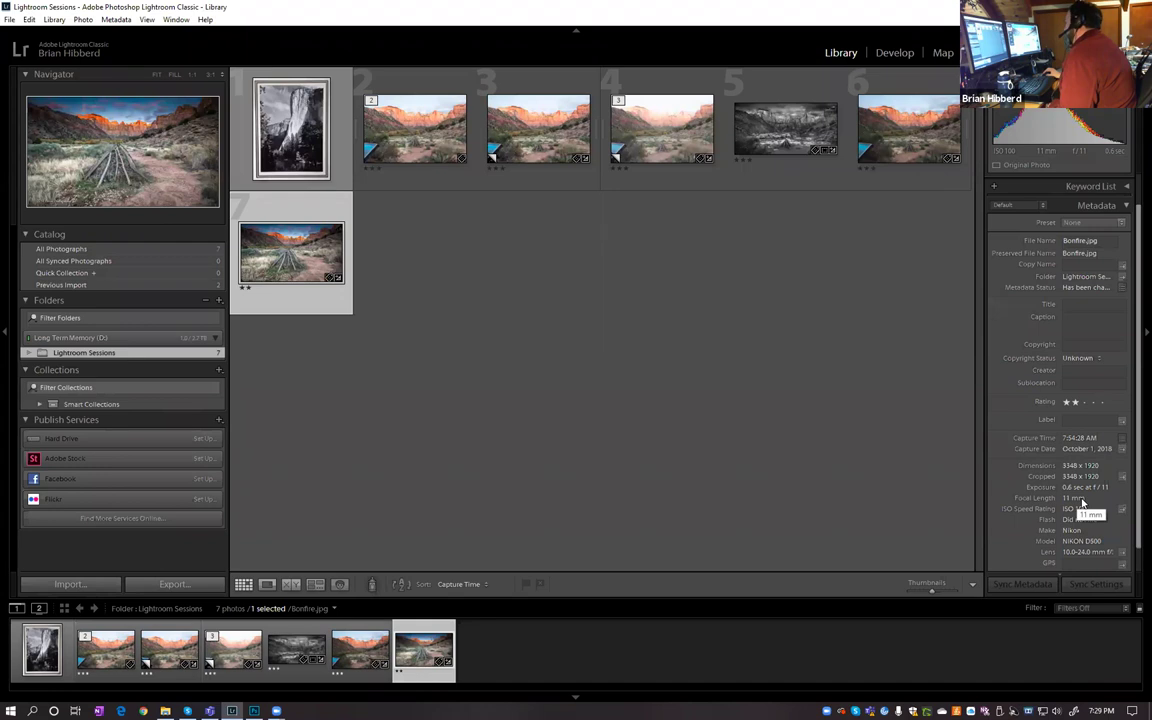
{"action": "scroll", "coordinate": [1080, 503], "scroll_direction": "down", "scroll_amount": 1}
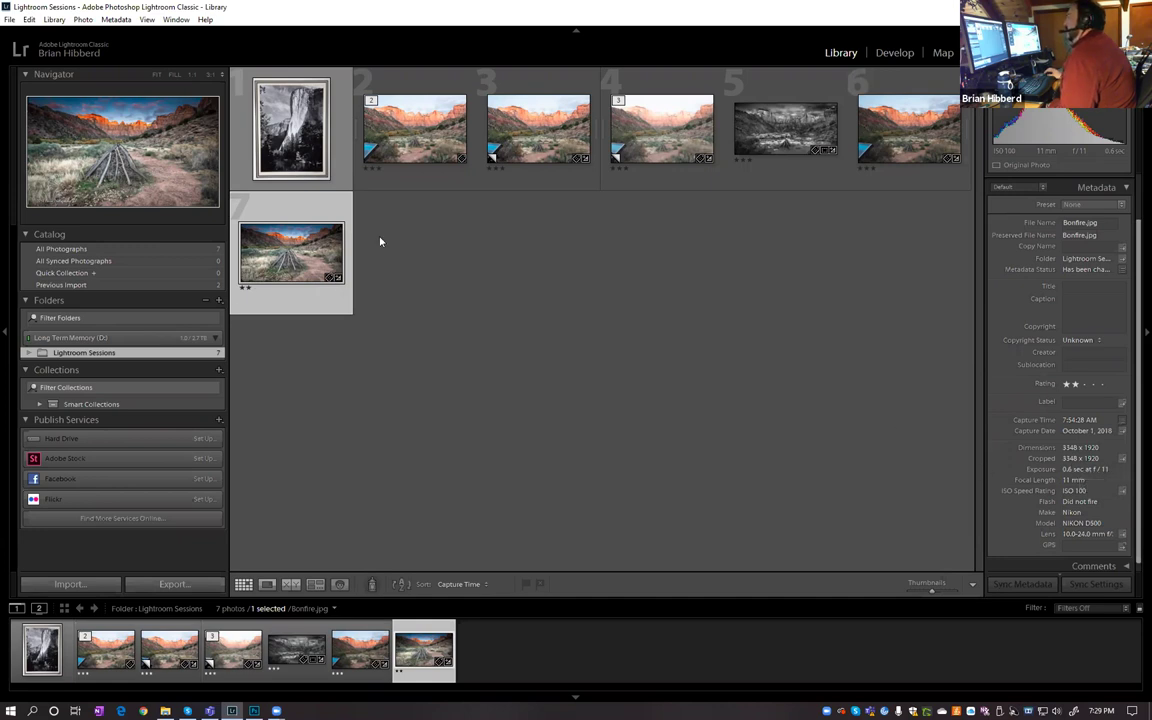
{"action": "key", "text": "e"}
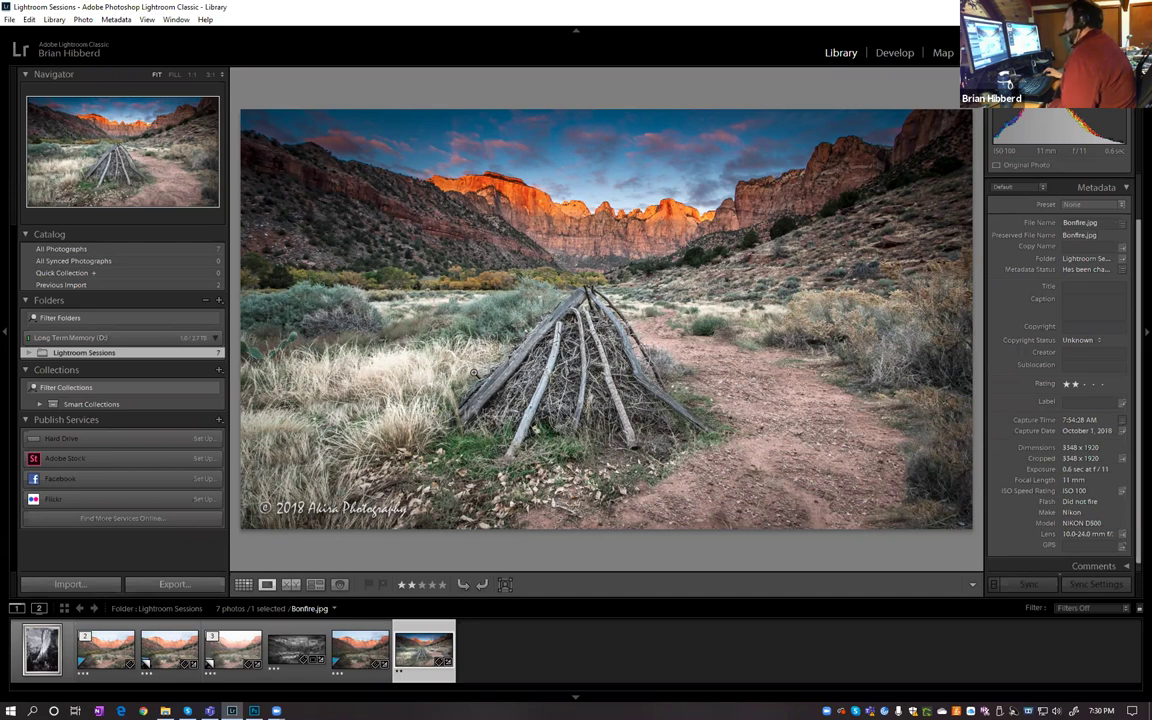
Inspect Bonfire.jpg at 1:1, fit it back, compare with the original, then switch to Photoshop.
{"action": "left_click", "coordinate": [612, 242]}
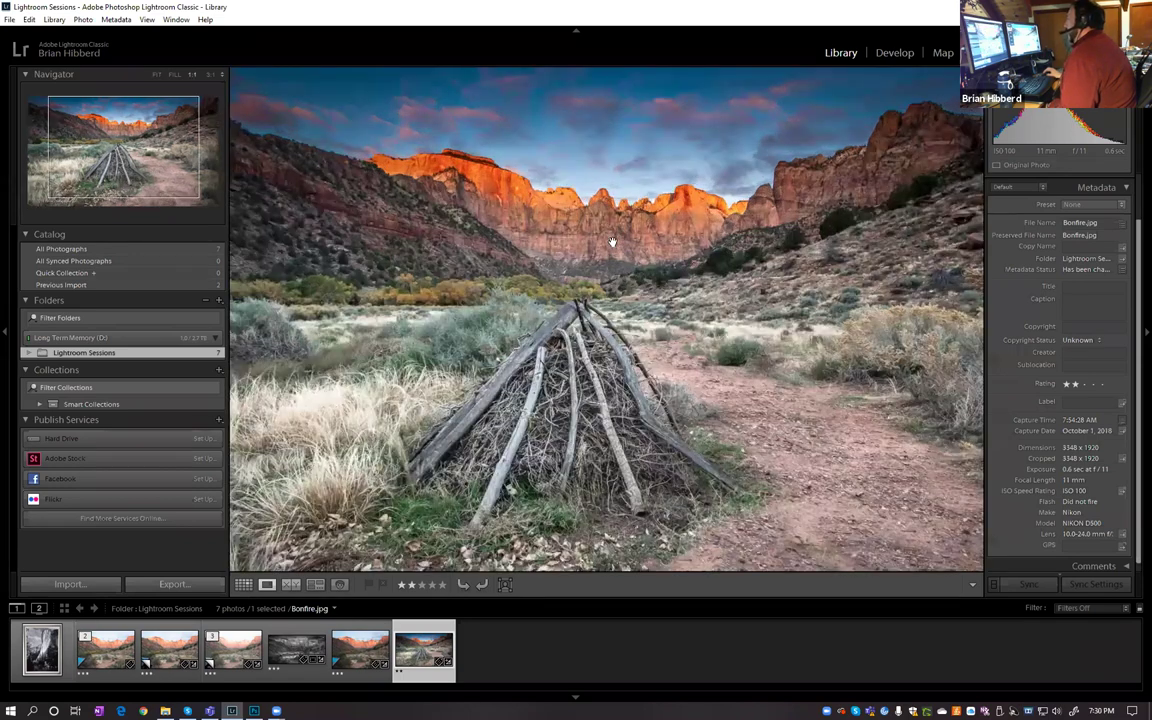
{"action": "left_click_drag", "start_coordinate": [612, 242], "coordinate": [608, 336]}
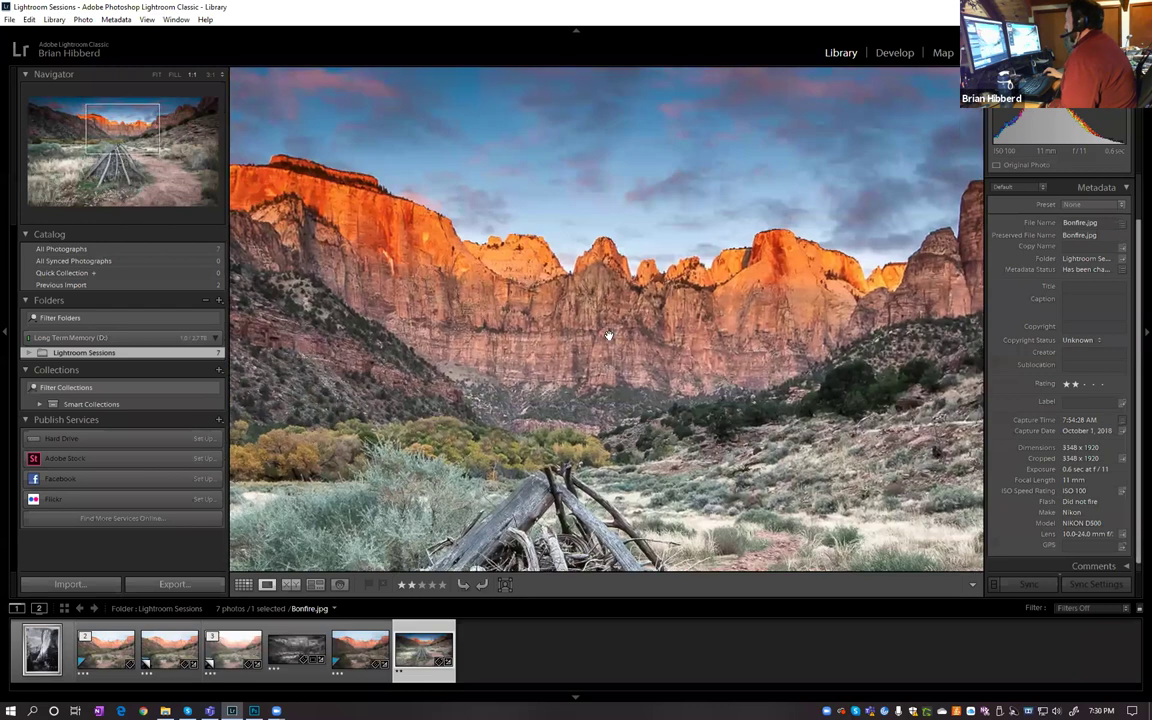
{"action": "left_click", "coordinate": [550, 300]}
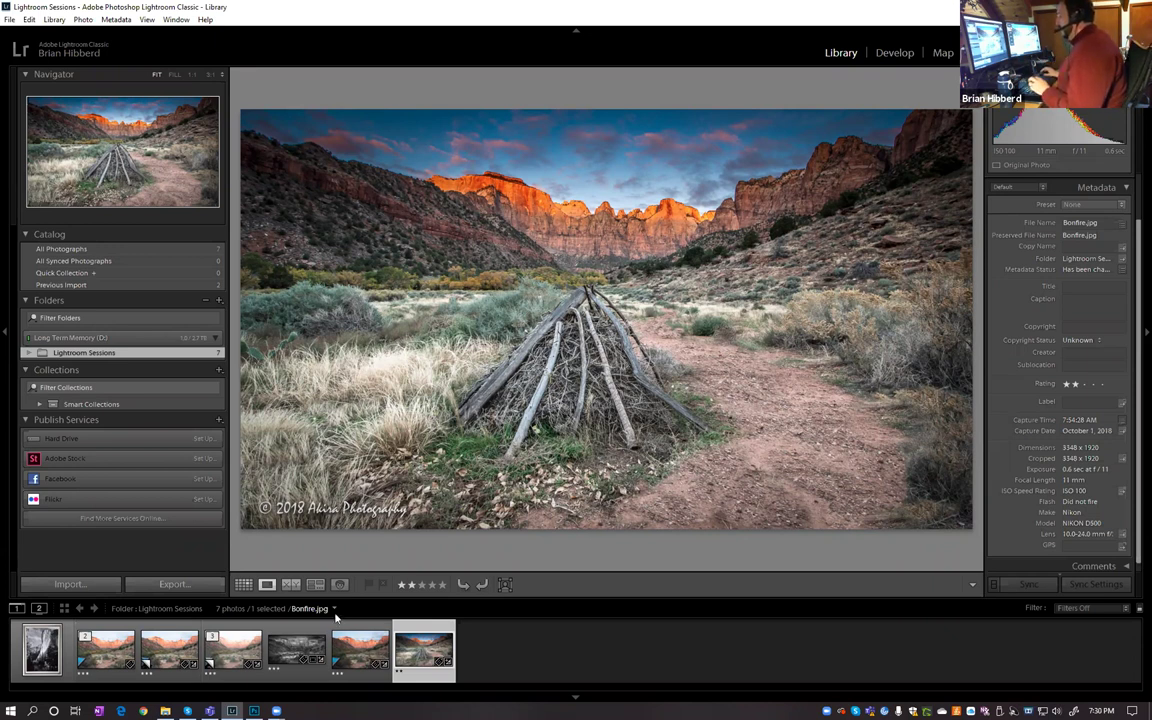
{"action": "left_click", "coordinate": [352, 657]}
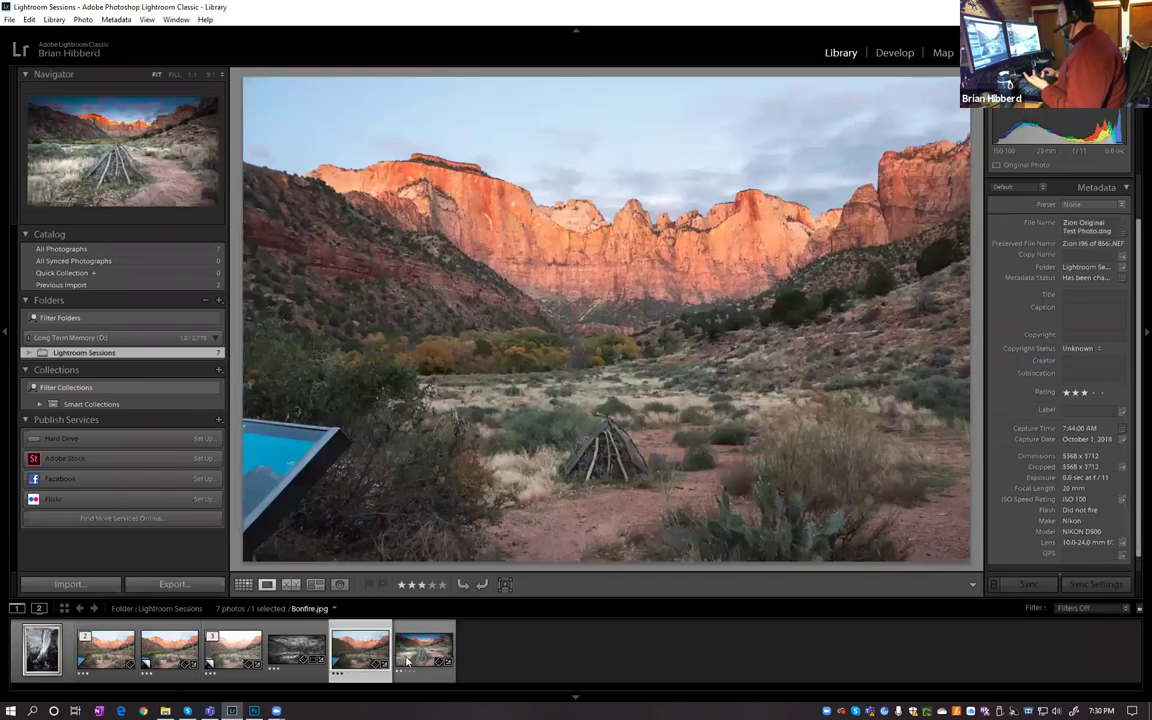
{"action": "left_click", "coordinate": [427, 660]}
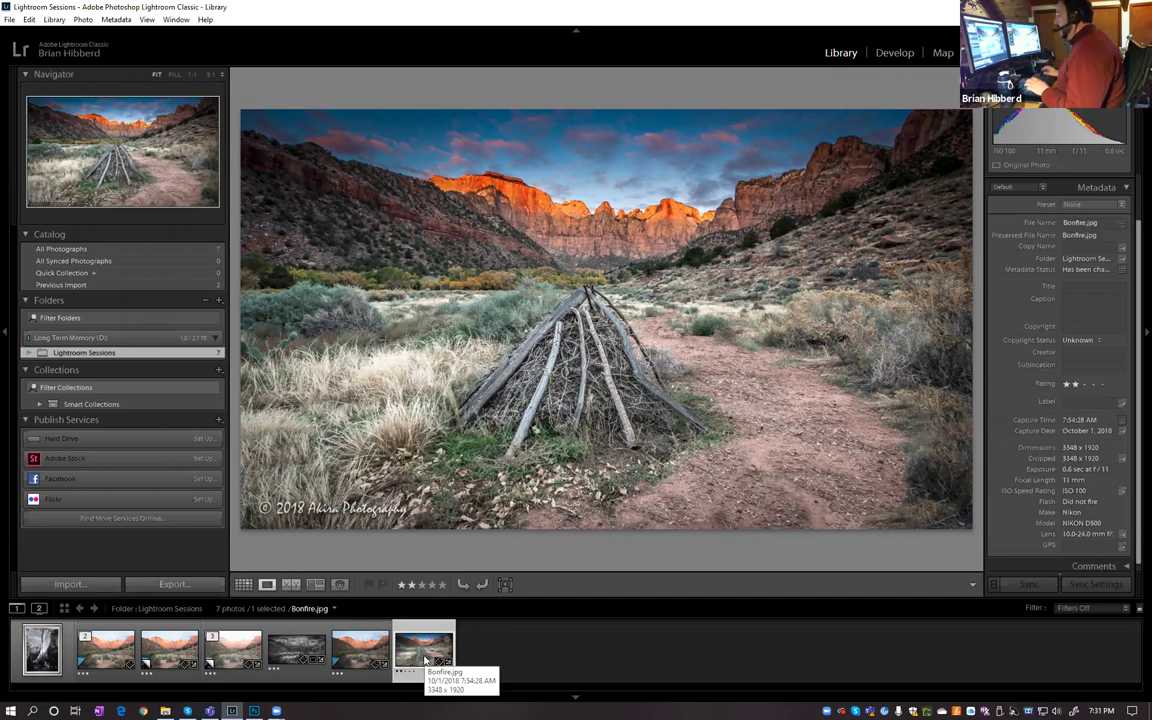
{"action": "left_click", "coordinate": [255, 710]}
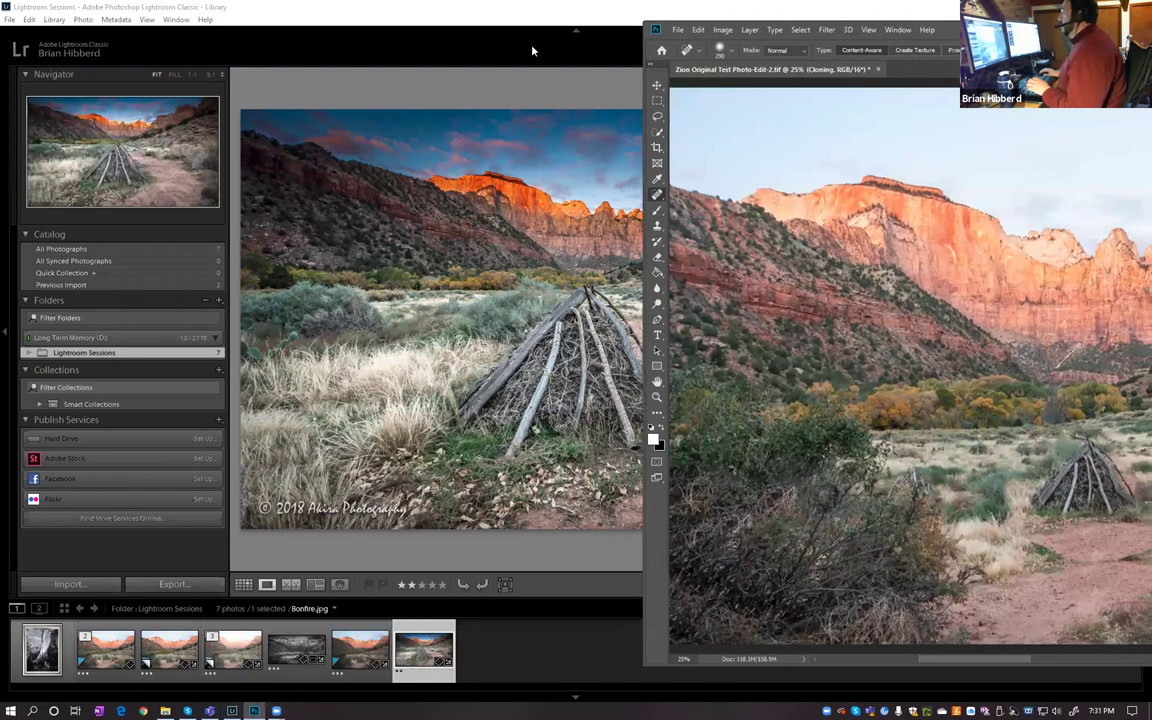
Maximize Photoshop and hide the Edits group so the original blue sign shows again.
{"action": "key", "text": "super+Up"}
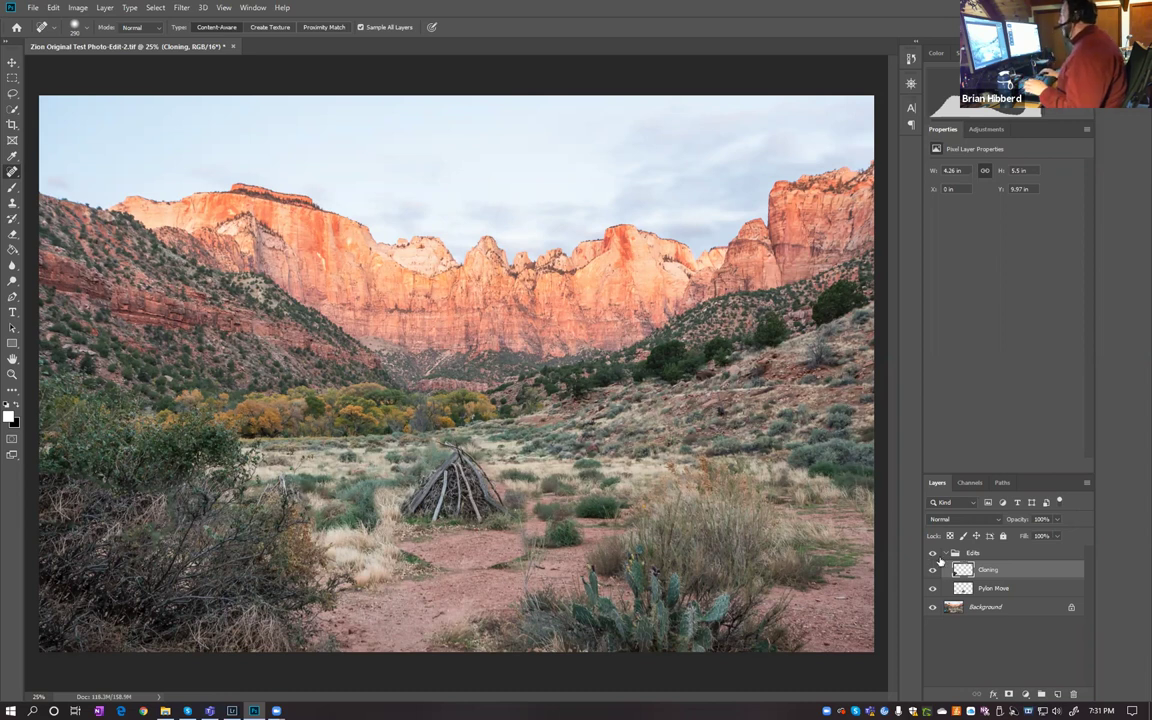
{"action": "left_click", "coordinate": [1013, 589], "text": "shift"}
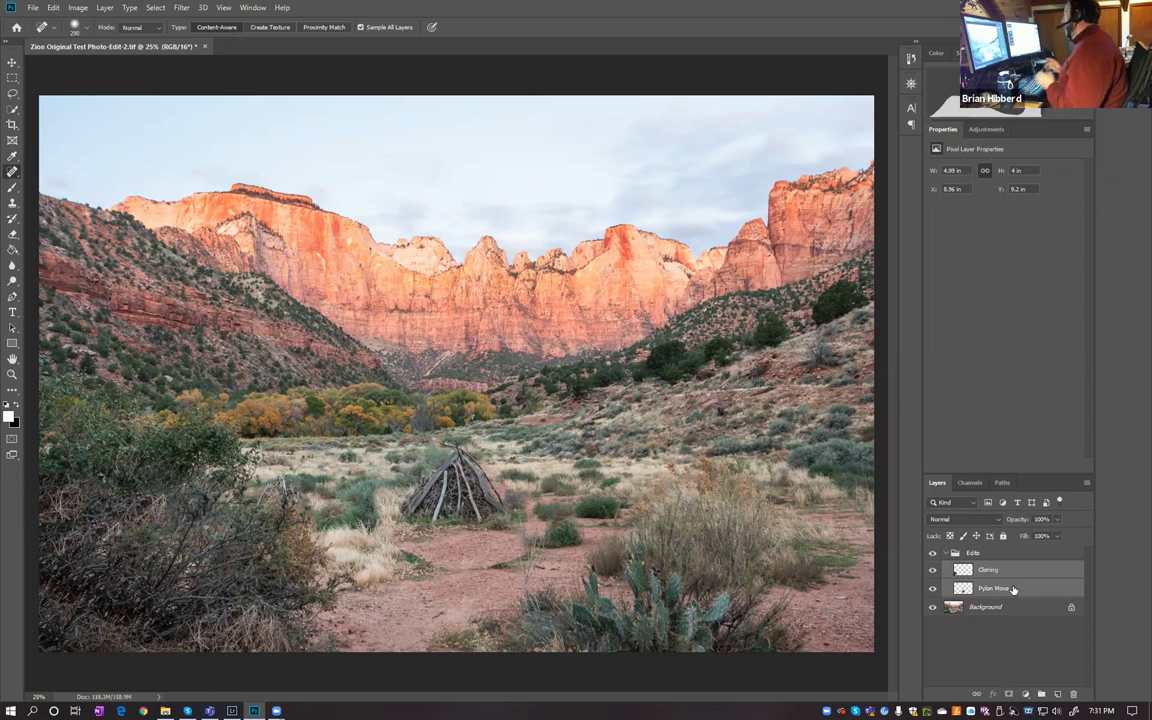
{"action": "left_click", "coordinate": [932, 552]}
{"action": "left_click", "coordinate": [996, 612]}
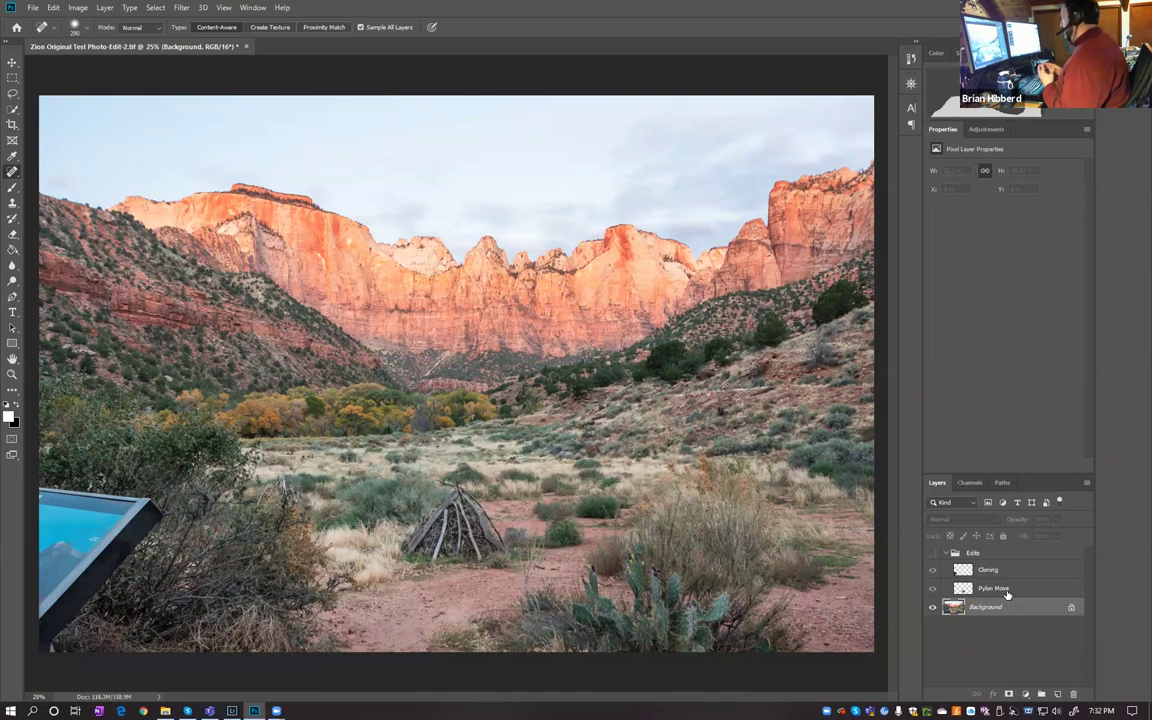
{"action": "left_click", "coordinate": [968, 556]}
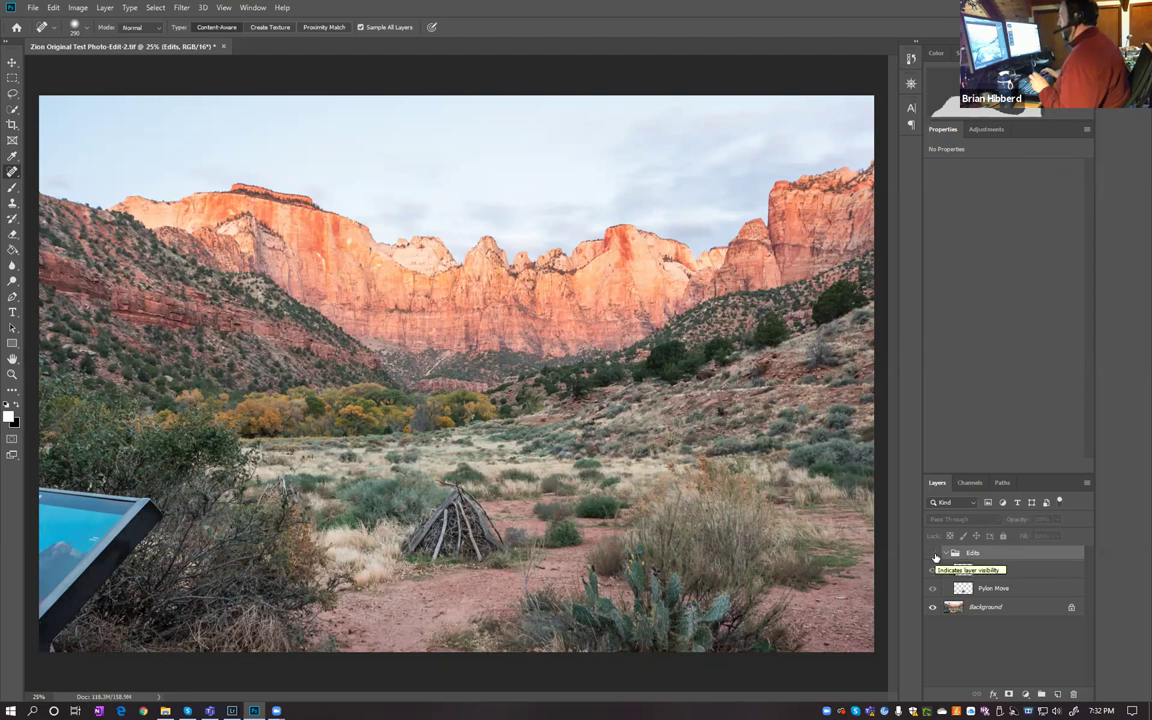
{"action": "left_click", "coordinate": [933, 554]}
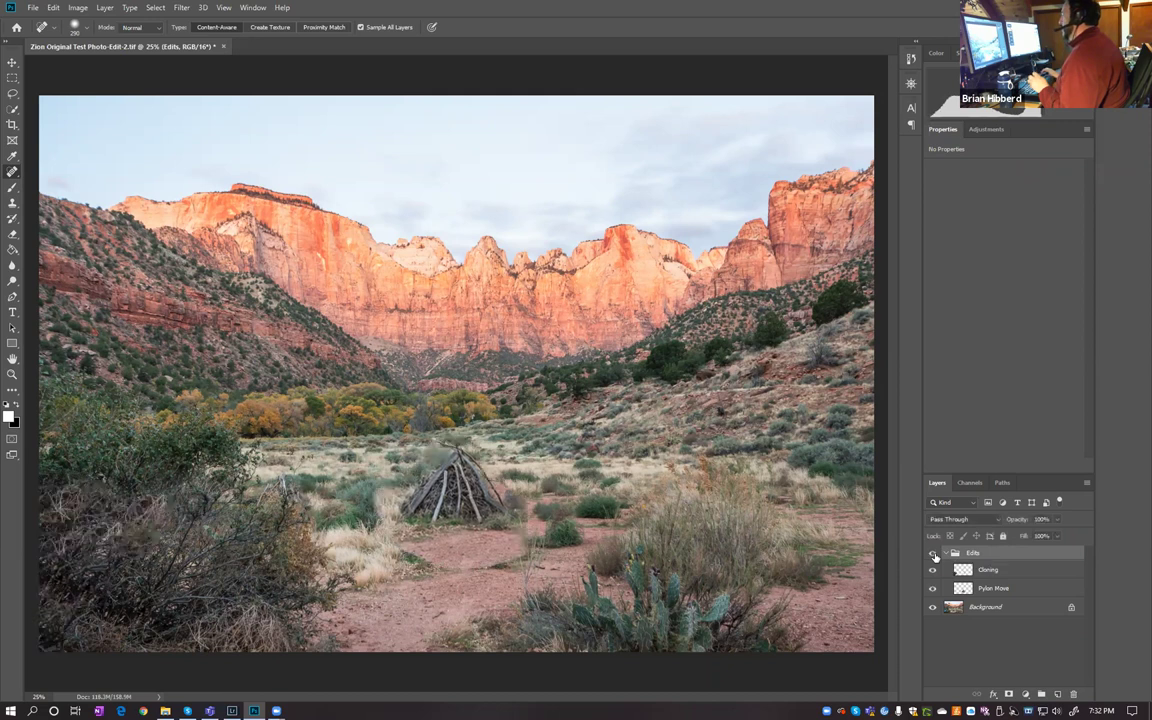
{"action": "left_click", "coordinate": [934, 555]}
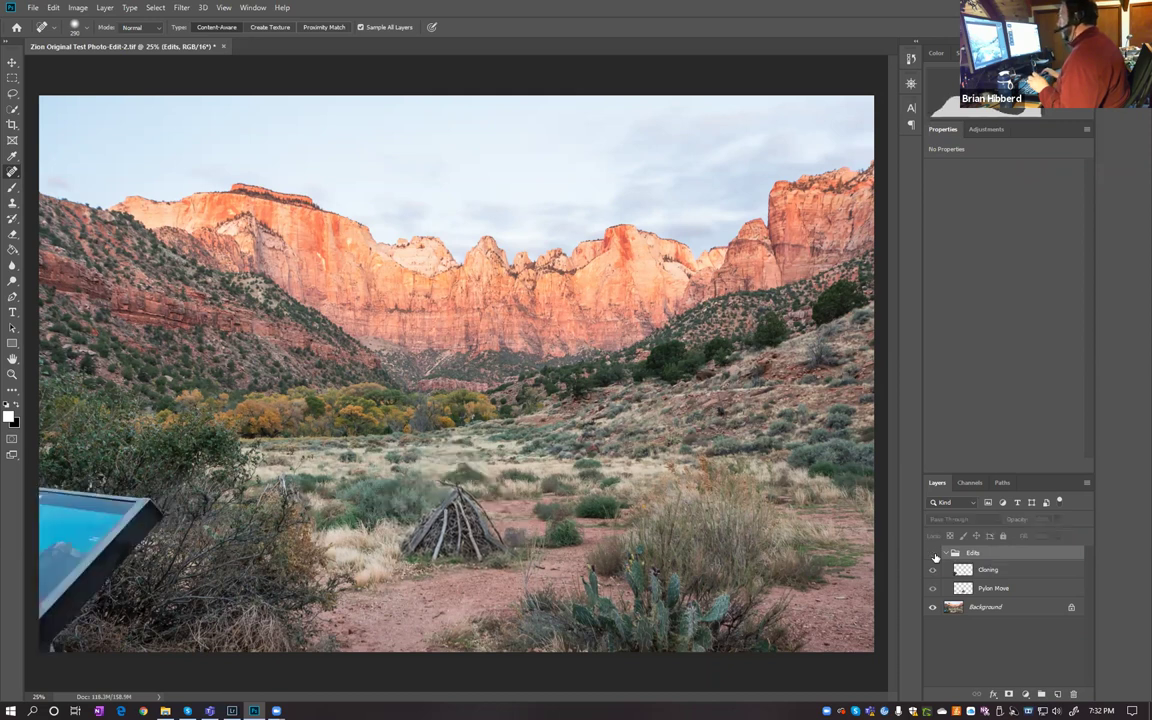
{"action": "left_click", "coordinate": [934, 555]}
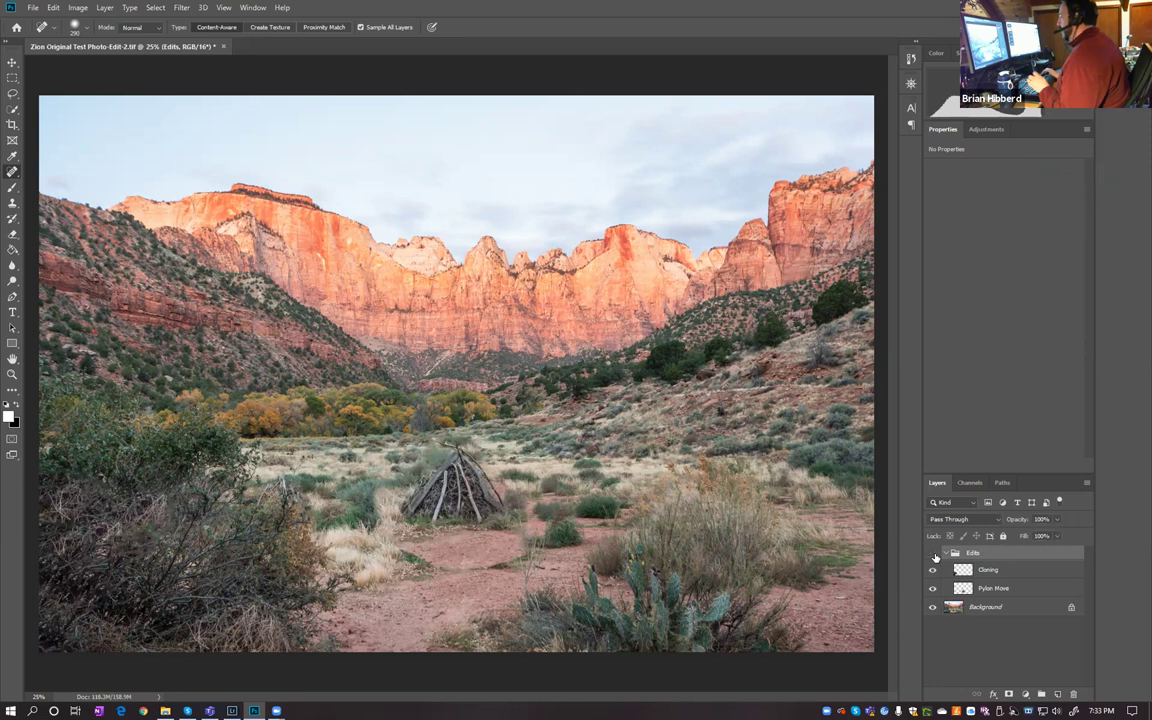
{"action": "left_click", "coordinate": [934, 555]}
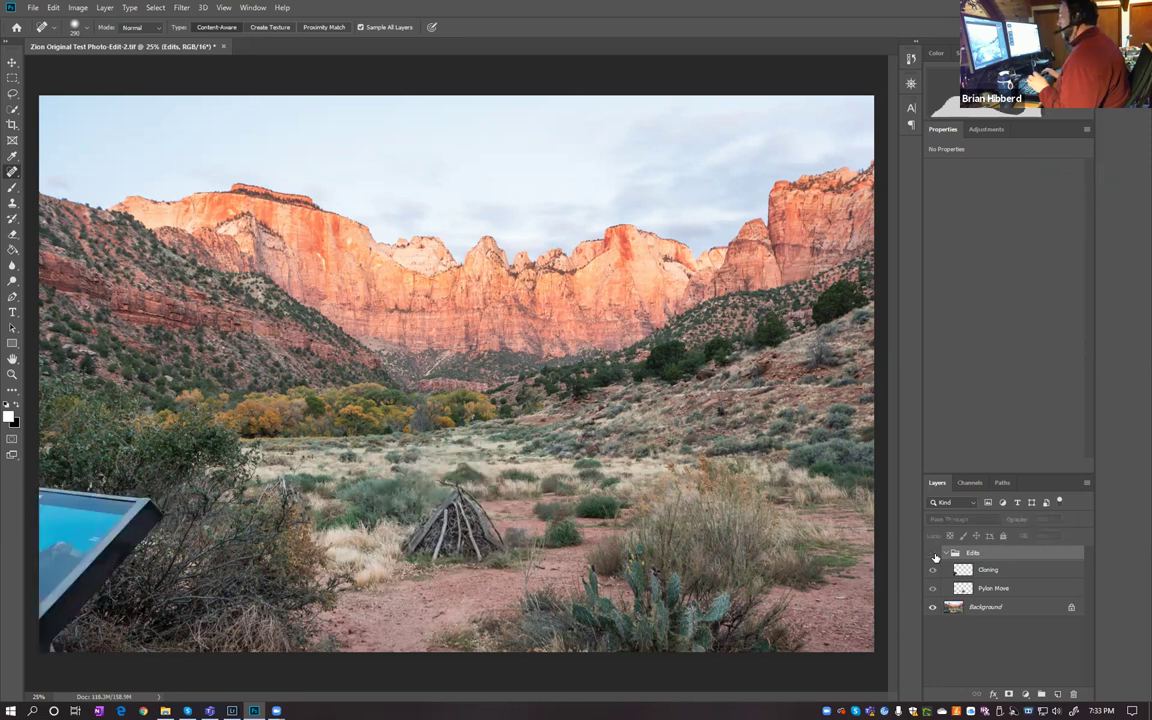
{"action": "left_click", "coordinate": [934, 555]}
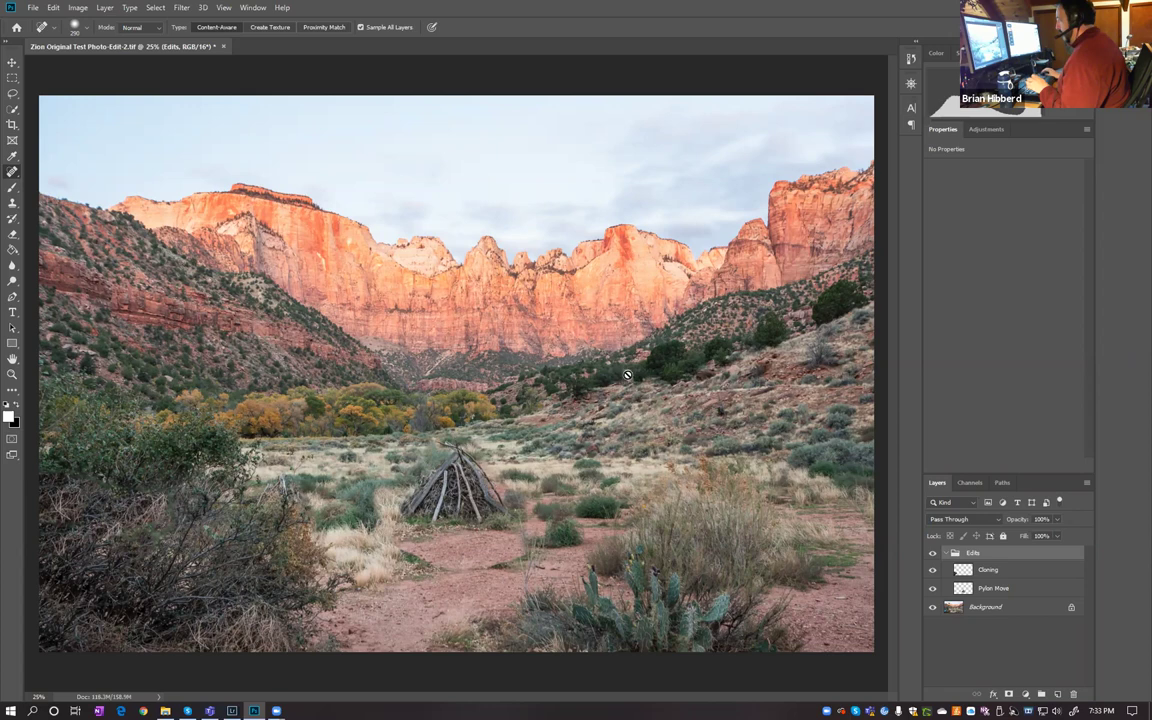
View the black-and-white version in Lightroom, then return to Photoshop's Cloning layer.
{"action": "left_click", "coordinate": [232, 710]}
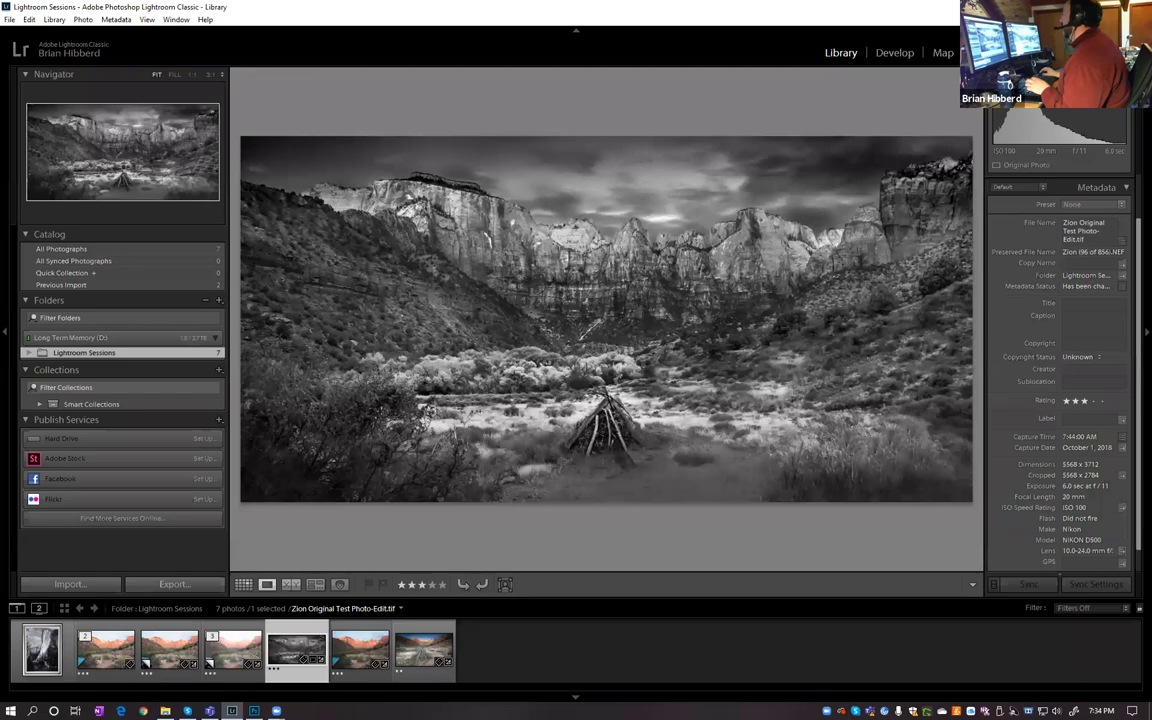
{"action": "key", "text": "alt+Tab"}
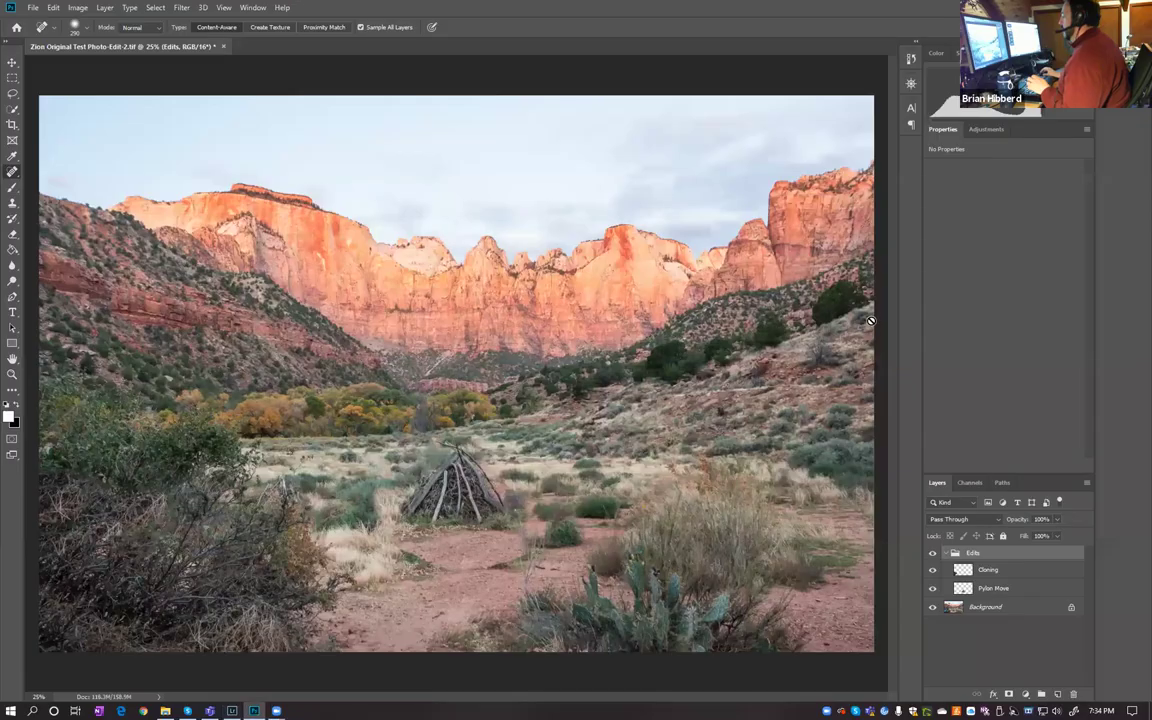
{"action": "left_click", "coordinate": [1019, 575]}
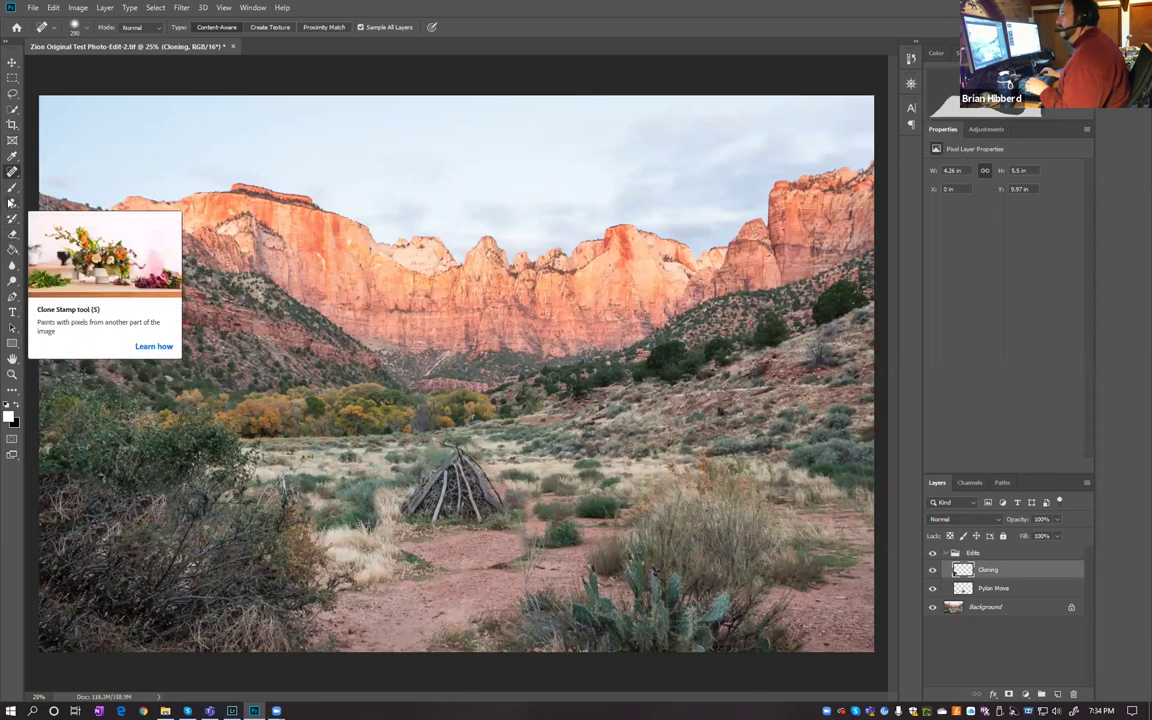
Pick the Clone Stamp tool and zoom in to about 36% on the dirt trail.
{"action": "left_click", "coordinate": [11, 202]}
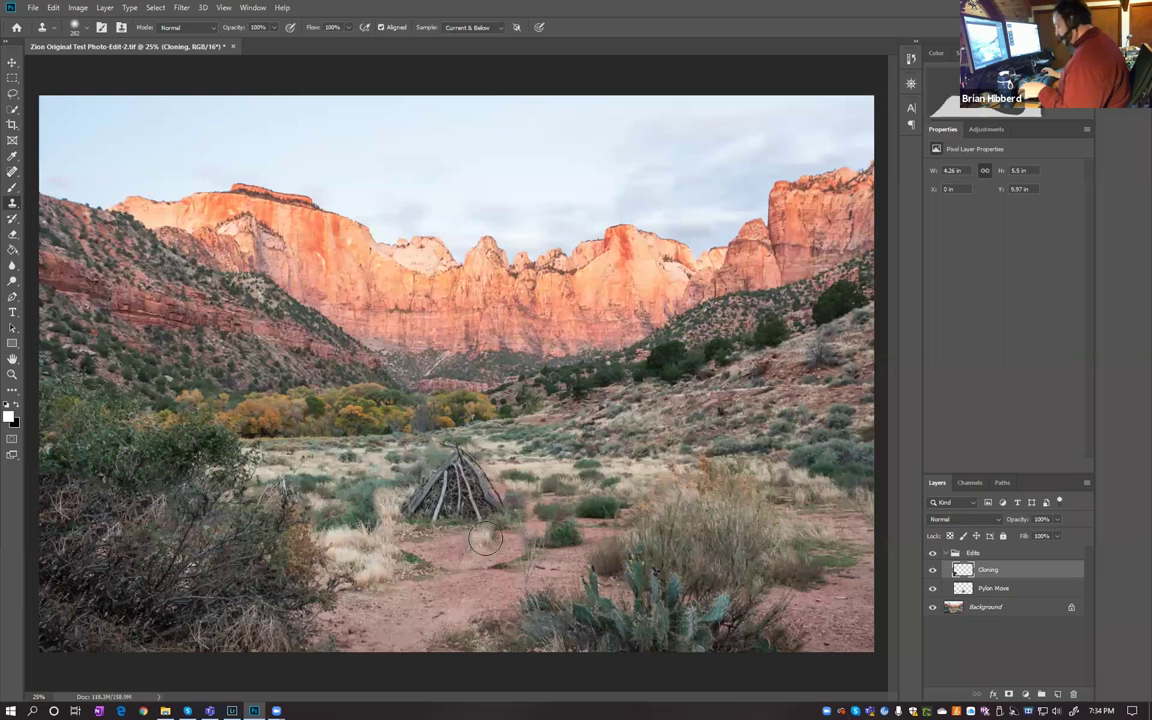
{"action": "scroll", "coordinate": [485, 538], "scroll_direction": "up", "scroll_amount": 2}
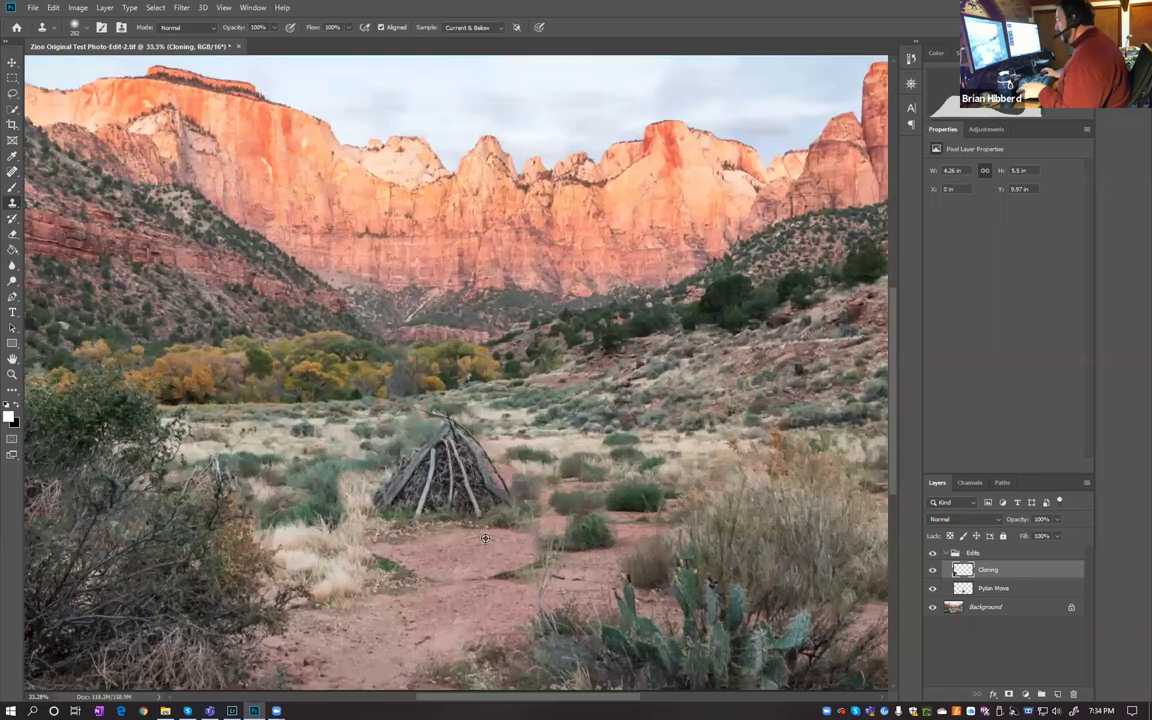
{"action": "scroll", "coordinate": [485, 538], "scroll_direction": "up", "scroll_amount": 1}
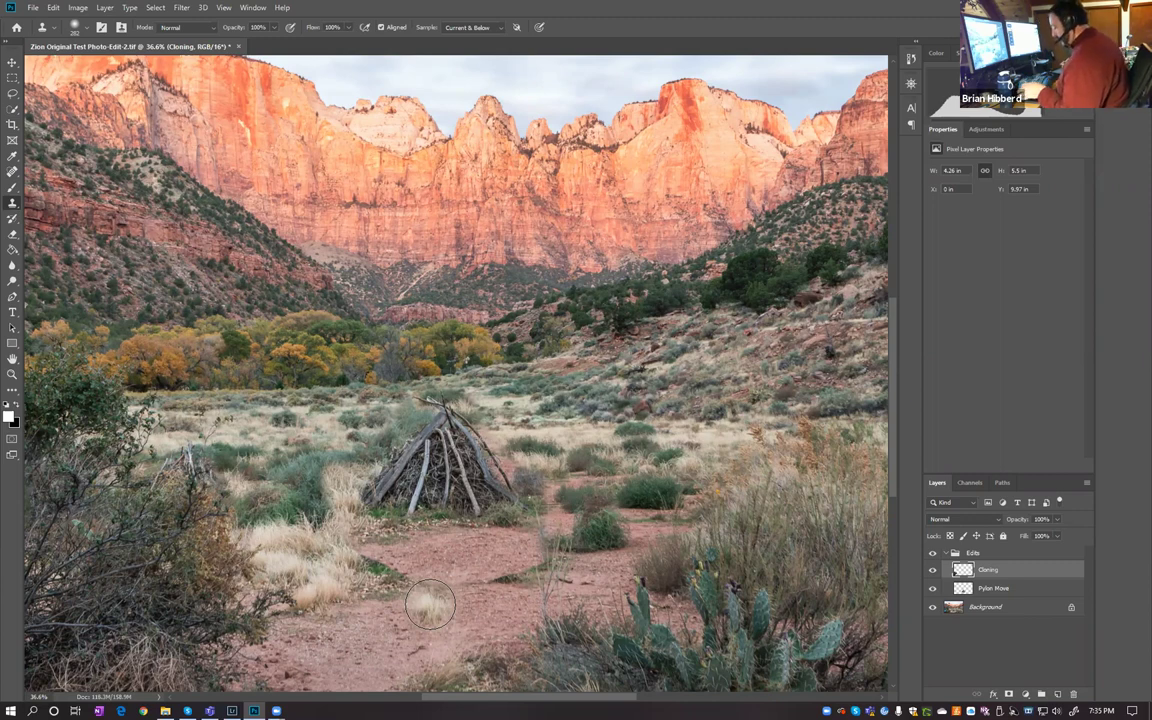
Clone bare dirt over the grass edges beside the trail and along the hut's base.
{"action": "left_click", "coordinate": [432, 522], "text": "alt"}
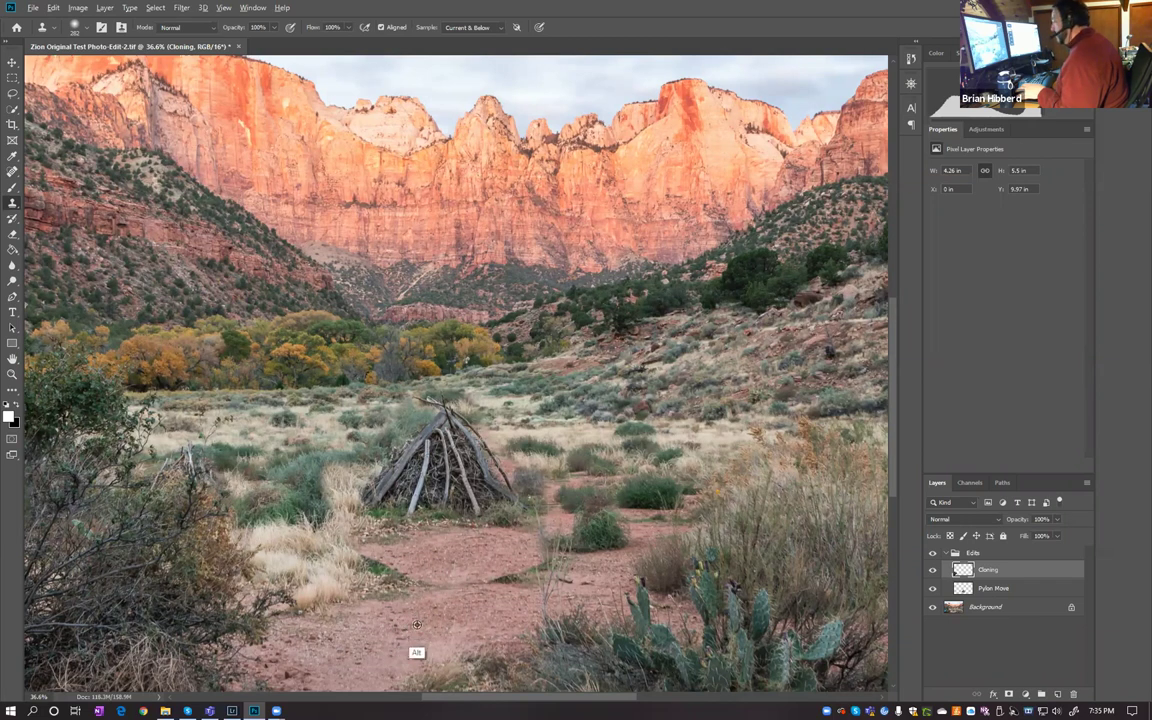
{"action": "right_click", "coordinate": [424, 630]}
{"action": "key", "text": "Escape"}
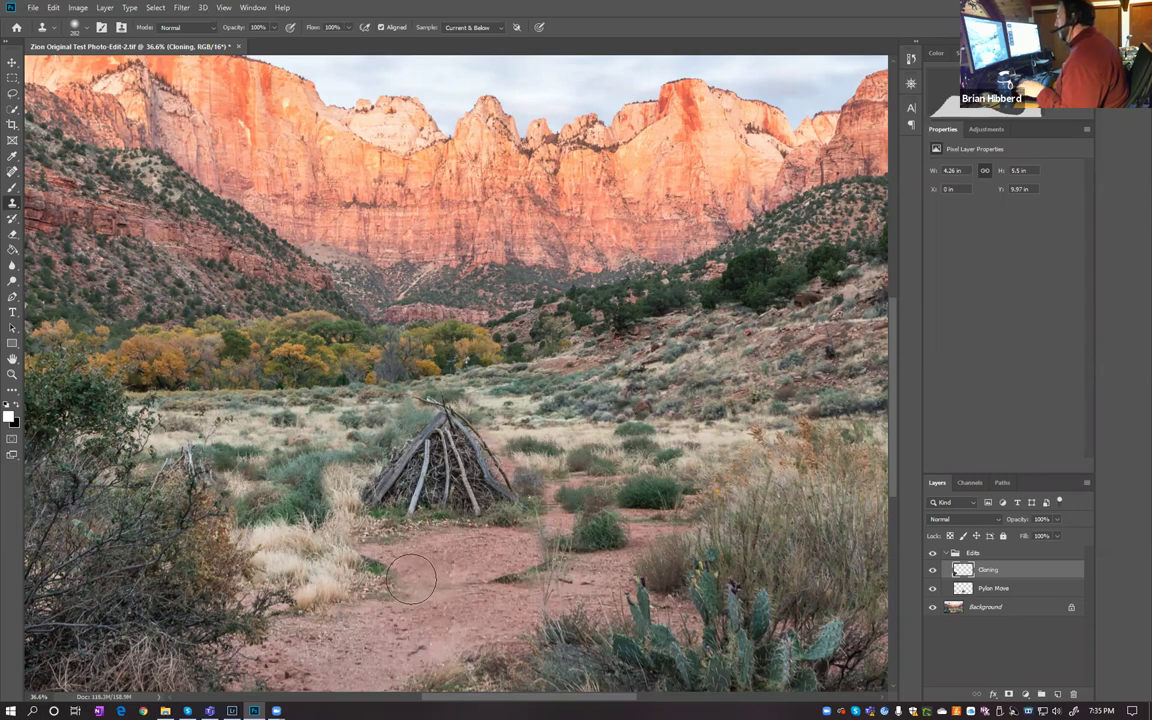
{"action": "mouse_move", "coordinate": [374, 596]}
{"action": "left_mouse_down"}
{"action": "mouse_move", "coordinate": [345, 530]}
{"action": "mouse_move", "coordinate": [352, 510]}
{"action": "mouse_move", "coordinate": [370, 565]}
{"action": "left_mouse_up"}
{"action": "left_click", "coordinate": [396, 618], "text": "alt"}
{"action": "left_click_drag", "start_coordinate": [350, 515], "coordinate": [360, 515]}
{"action": "mouse_move", "coordinate": [416, 570]}
{"action": "left_mouse_down"}
{"action": "mouse_move", "coordinate": [400, 505]}
{"action": "mouse_move", "coordinate": [360, 505]}
{"action": "mouse_move", "coordinate": [453, 560]}
{"action": "mouse_move", "coordinate": [417, 603]}
{"action": "left_mouse_up"}
{"action": "left_click", "coordinate": [351, 636], "text": "alt"}
{"action": "mouse_move", "coordinate": [395, 540]}
{"action": "left_mouse_down"}
{"action": "mouse_move", "coordinate": [450, 505]}
{"action": "mouse_move", "coordinate": [440, 525]}
{"action": "mouse_move", "coordinate": [460, 530]}
{"action": "left_mouse_up"}
{"action": "mouse_move", "coordinate": [490, 580]}
{"action": "left_mouse_down"}
{"action": "mouse_move", "coordinate": [452, 500]}
{"action": "mouse_move", "coordinate": [507, 550]}
{"action": "mouse_move", "coordinate": [455, 500]}
{"action": "left_mouse_up"}
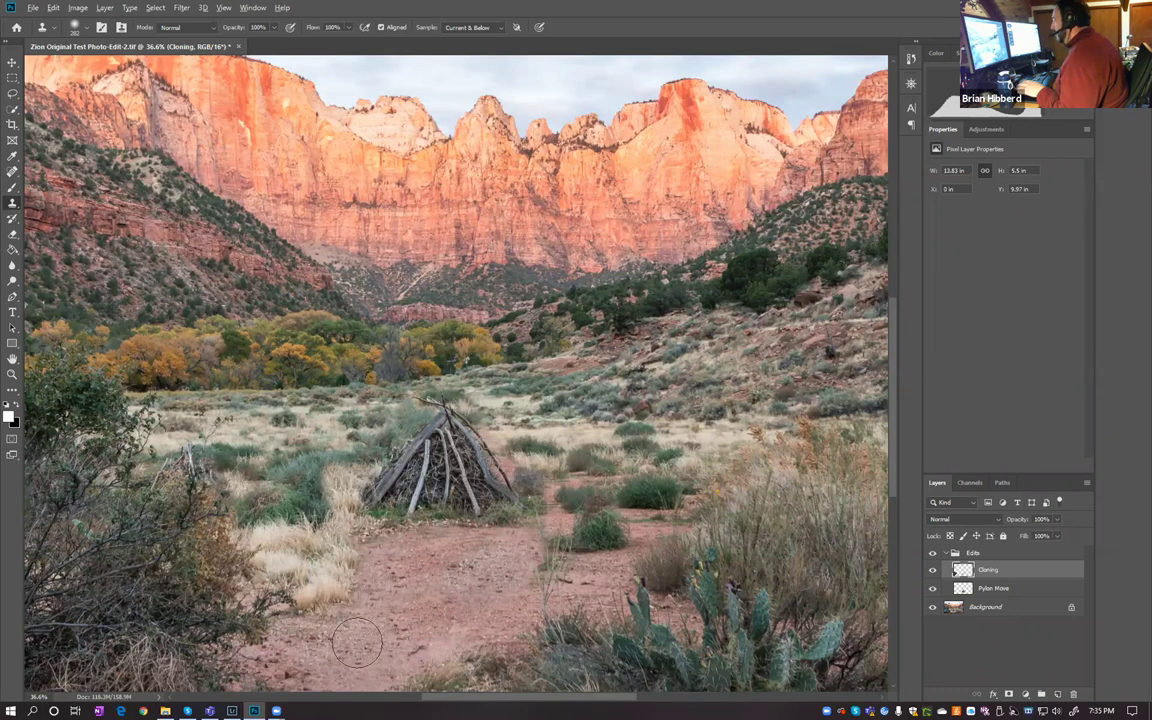
Clone dirt over the green bush and grass patch right of the trail, then switch to Lightroom.
{"action": "left_click", "coordinate": [417, 593], "text": "alt"}
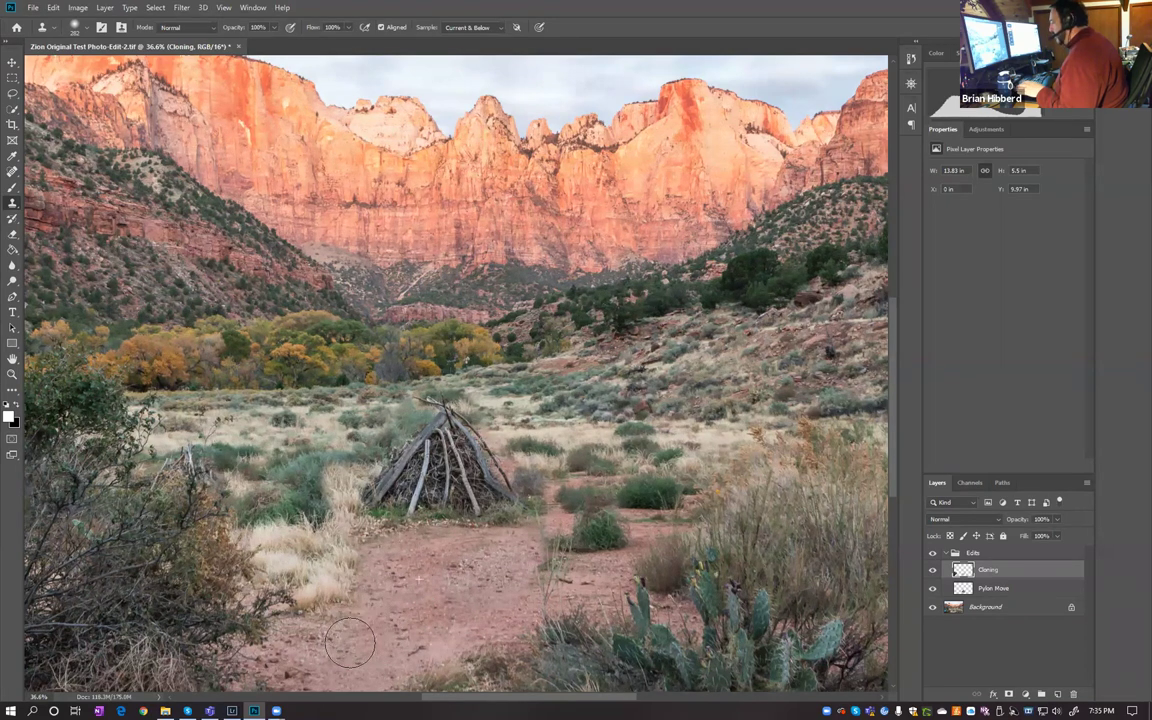
{"action": "left_click", "coordinate": [430, 580]}
{"action": "key", "text": "ctrl+z"}
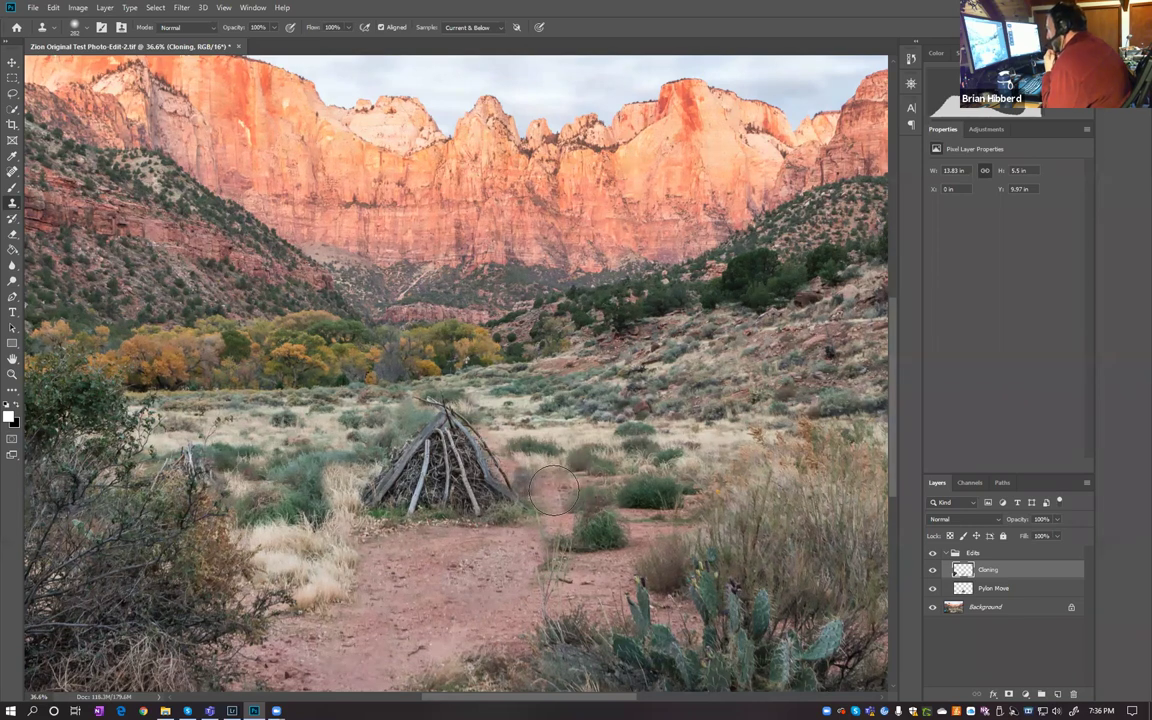
{"action": "left_click_drag", "start_coordinate": [583, 528], "coordinate": [596, 537]}
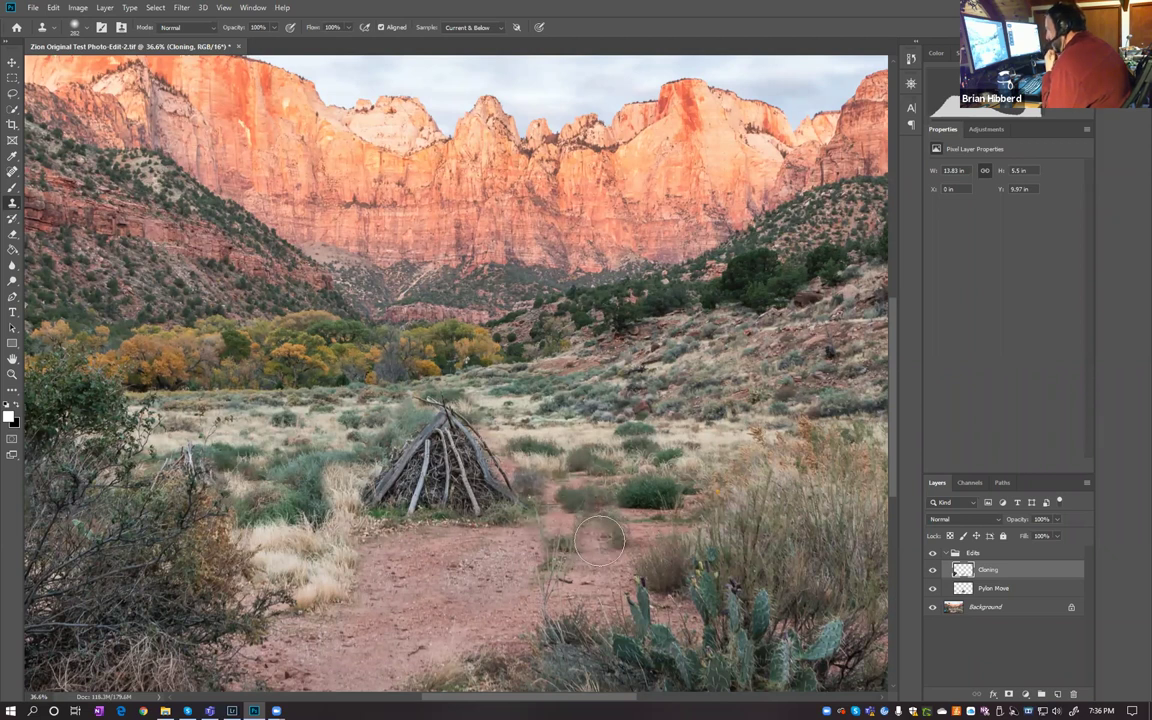
{"action": "mouse_move", "coordinate": [600, 550]}
{"action": "left_mouse_down"}
{"action": "mouse_move", "coordinate": [588, 540]}
{"action": "mouse_move", "coordinate": [606, 528]}
{"action": "mouse_move", "coordinate": [600, 535]}
{"action": "left_mouse_up"}
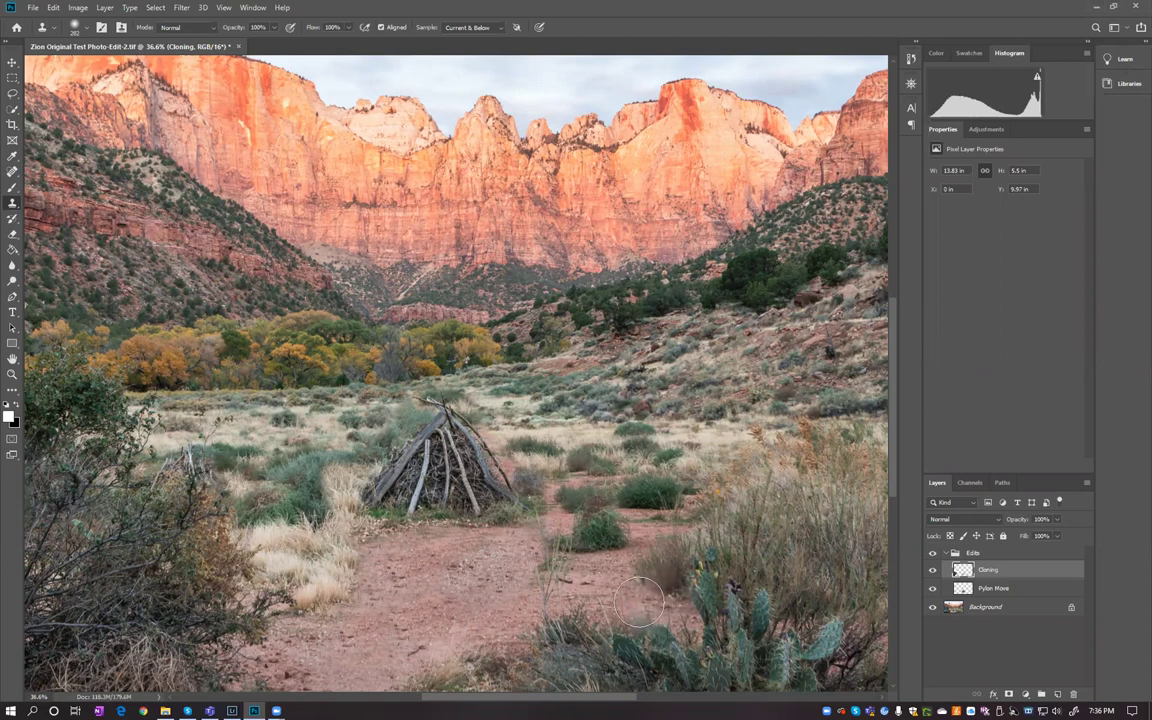
{"action": "left_click", "coordinate": [741, 477]}
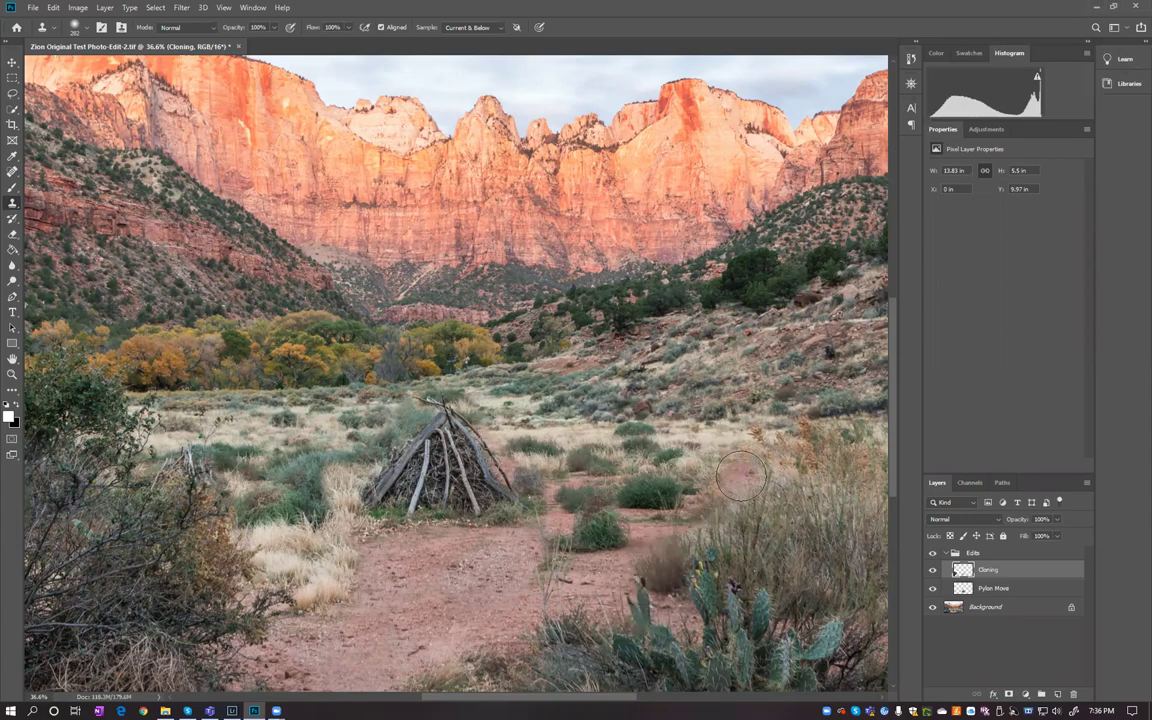
{"action": "left_click", "coordinate": [224, 708]}
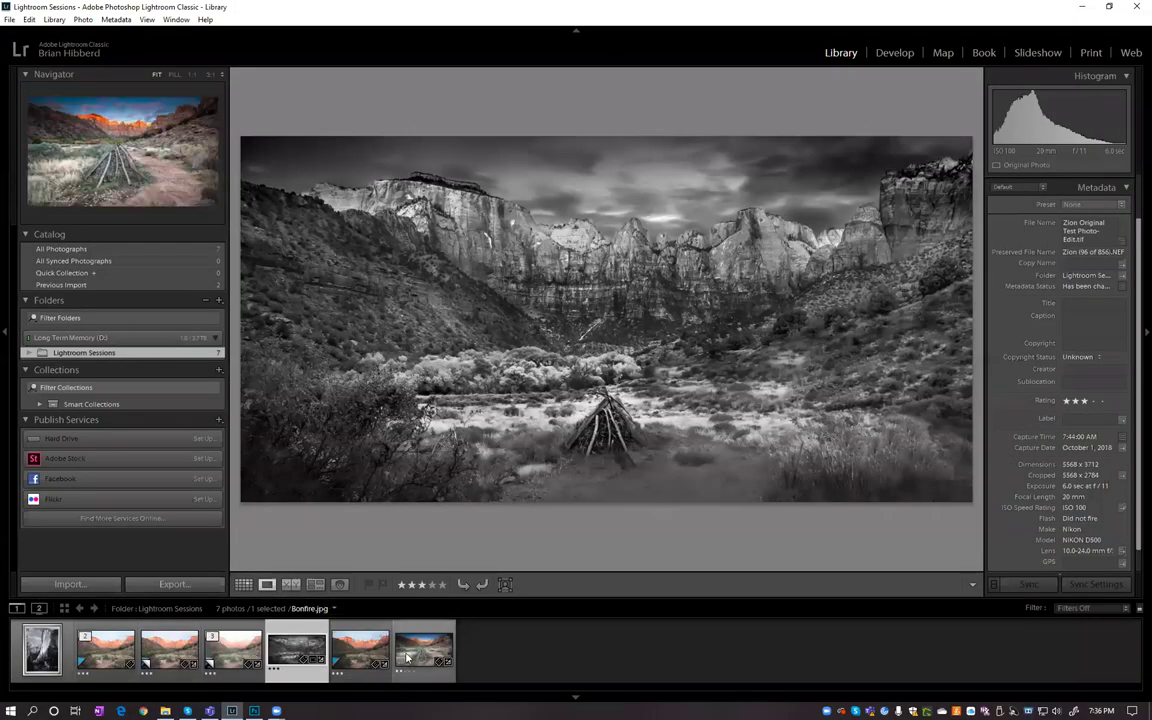
Show the Bonfire photo from the Lightroom filmstrip for reference.
{"action": "left_click", "coordinate": [407, 657]}
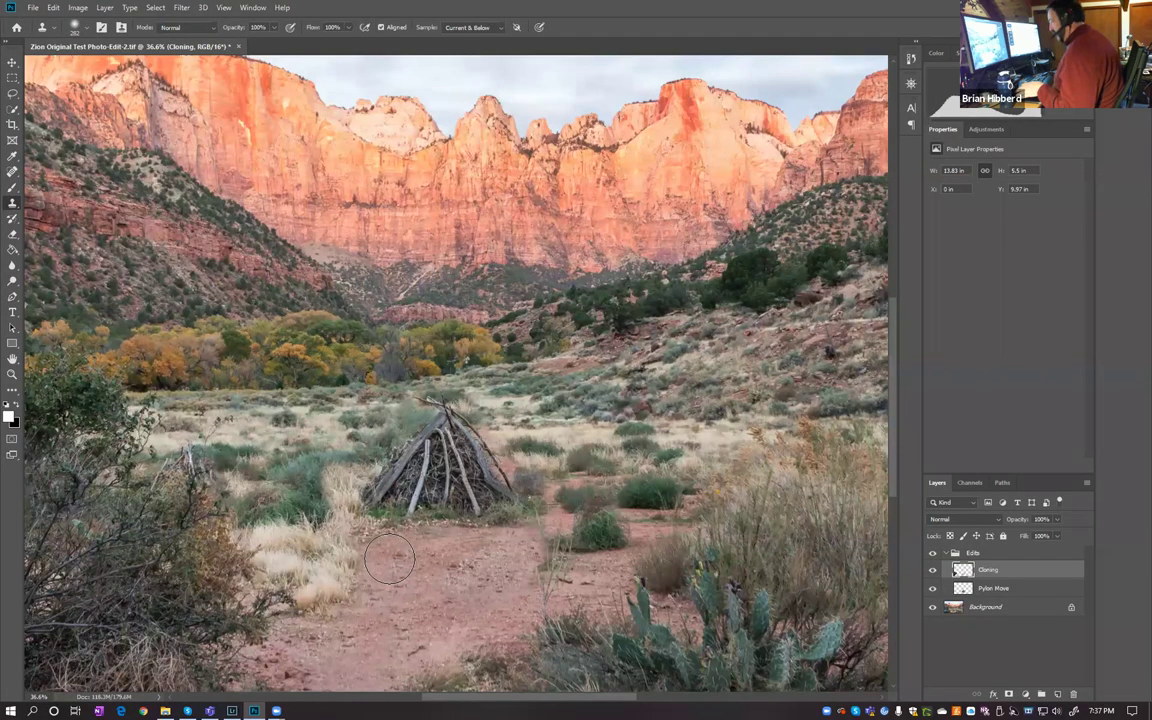
Clone trail dirt over the thin grass tuft and part of the shrub by the path.
{"action": "key", "text": "alt"}
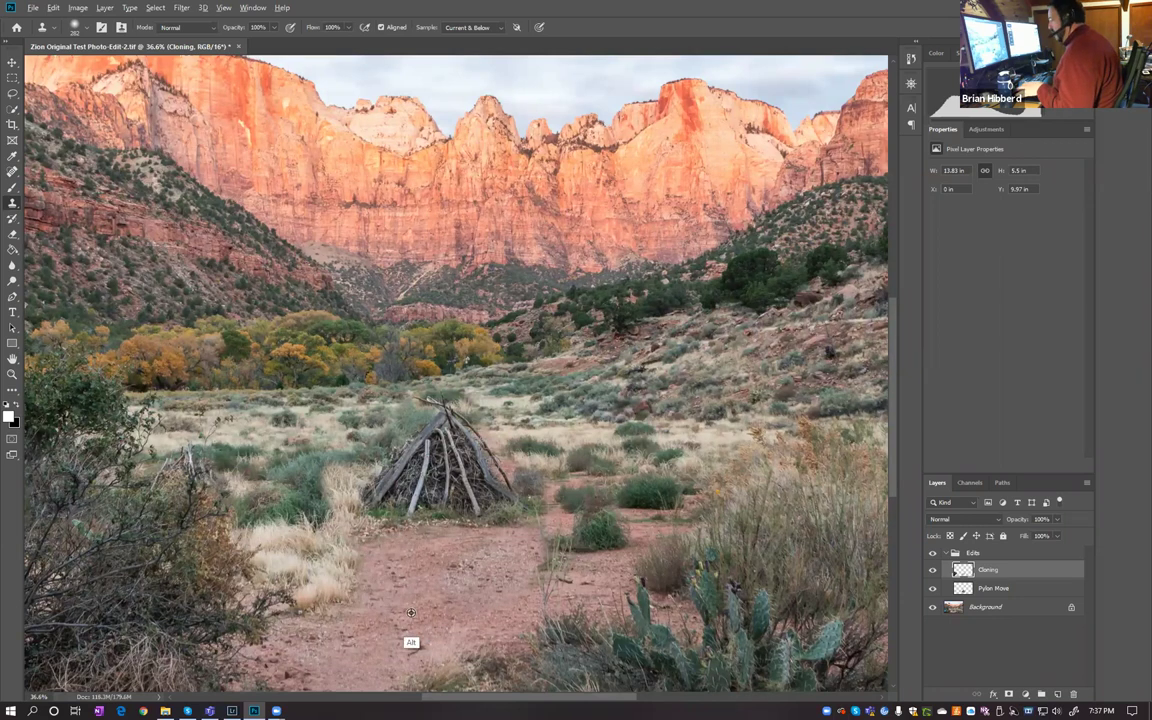
{"action": "left_click", "coordinate": [410, 602], "text": "alt"}
{"action": "left_click_drag", "start_coordinate": [545, 597], "coordinate": [558, 545]}
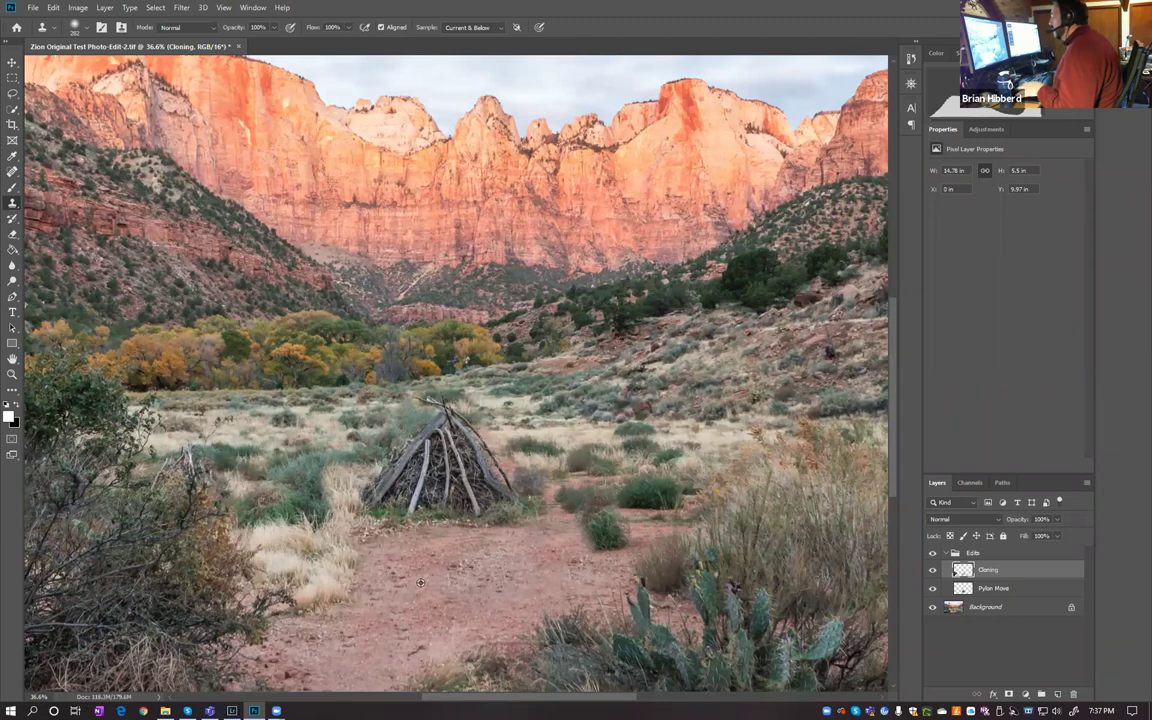
{"action": "left_click_drag", "start_coordinate": [603, 545], "coordinate": [540, 470]}
{"action": "left_click", "coordinate": [598, 539], "text": "alt"}
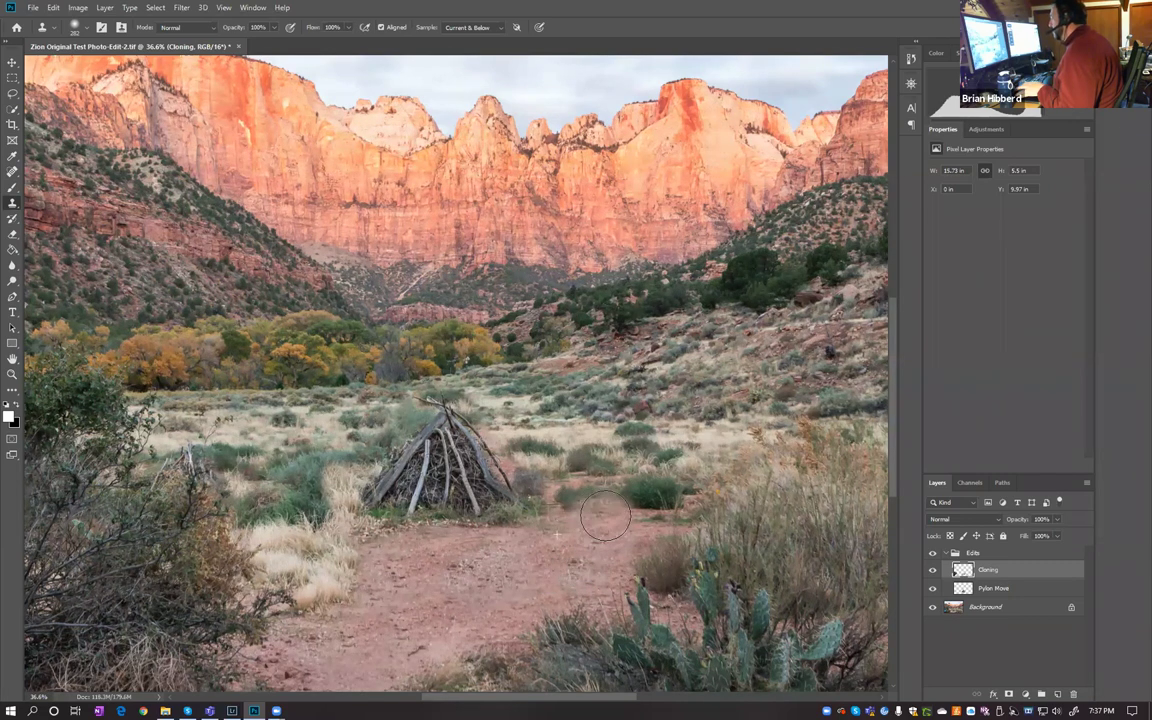
Resample path dirt and paint it over the shrub right of the hut, undoing the last strokes.
{"action": "key", "text": "alt"}
{"action": "left_click", "coordinate": [621, 527], "text": "alt"}
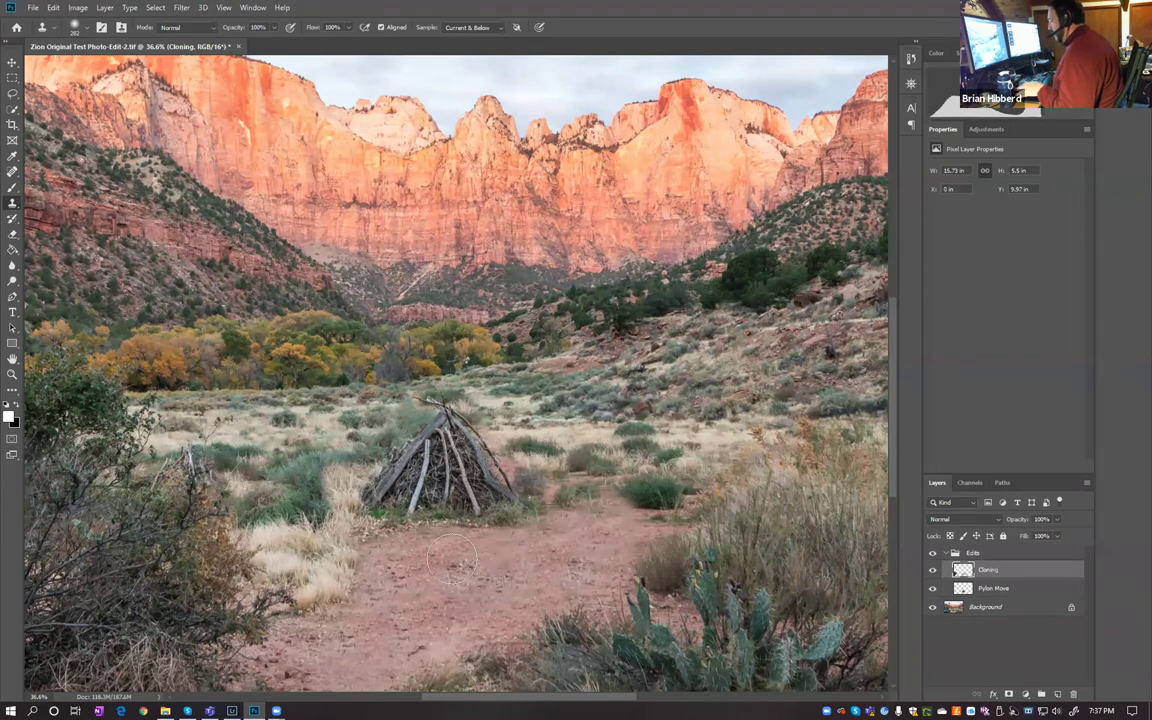
{"action": "key", "text": "alt"}
{"action": "left_click", "coordinate": [414, 609], "text": "alt"}
{"action": "mouse_move", "coordinate": [585, 512]}
{"action": "left_mouse_down"}
{"action": "mouse_move", "coordinate": [525, 445]}
{"action": "mouse_move", "coordinate": [676, 493]}
{"action": "left_mouse_up"}
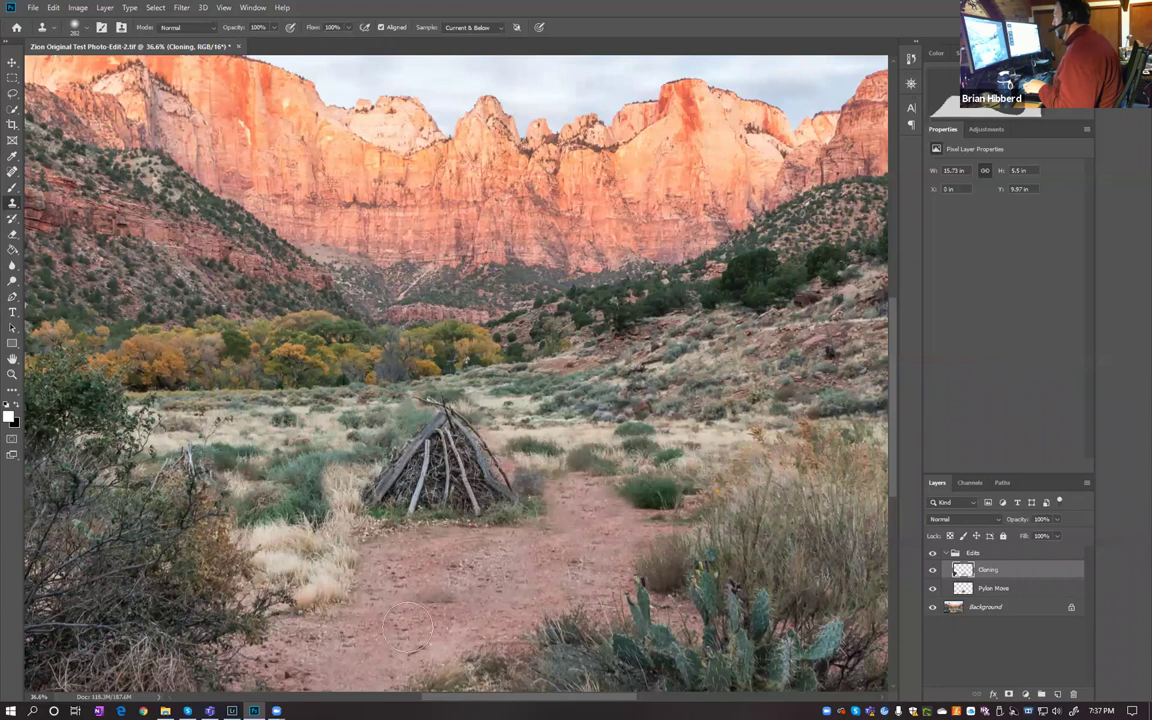
{"action": "mouse_move", "coordinate": [590, 508]}
{"action": "left_mouse_down"}
{"action": "mouse_move", "coordinate": [550, 480]}
{"action": "mouse_move", "coordinate": [580, 490]}
{"action": "left_mouse_up"}
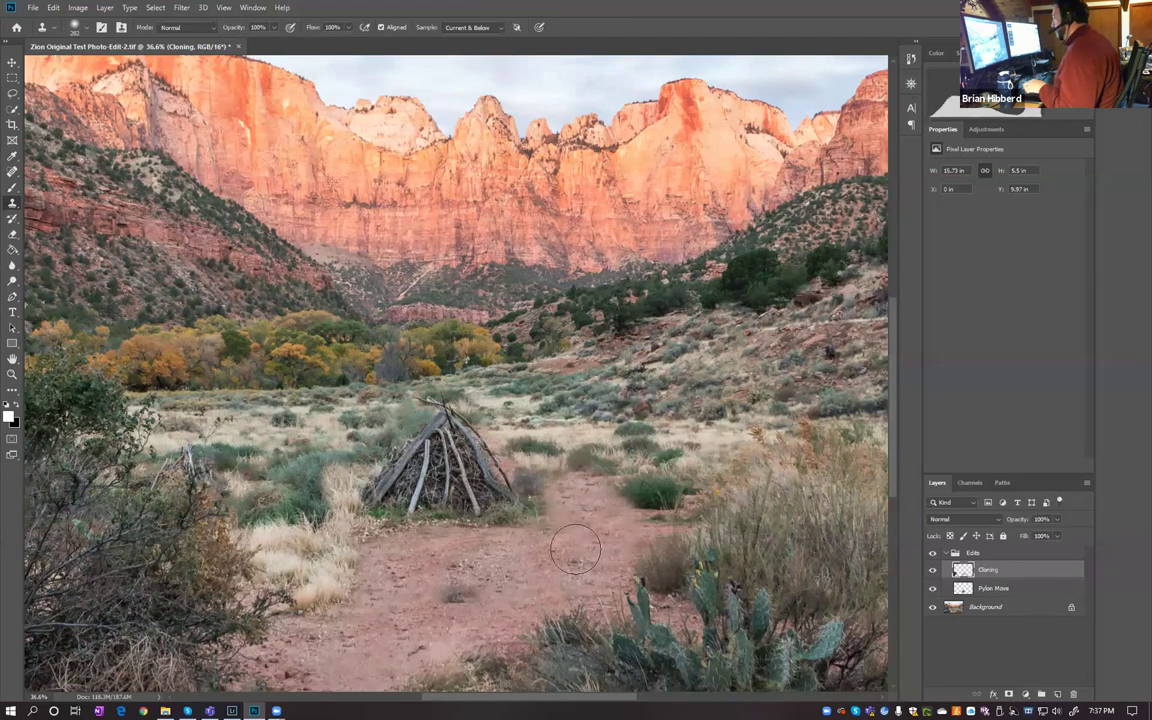
{"action": "key", "text": "ctrl+z"}
{"action": "key", "text": "ctrl+z"}
{"action": "key", "text": "ctrl+z"}
{"action": "key", "text": "ctrl+z"}
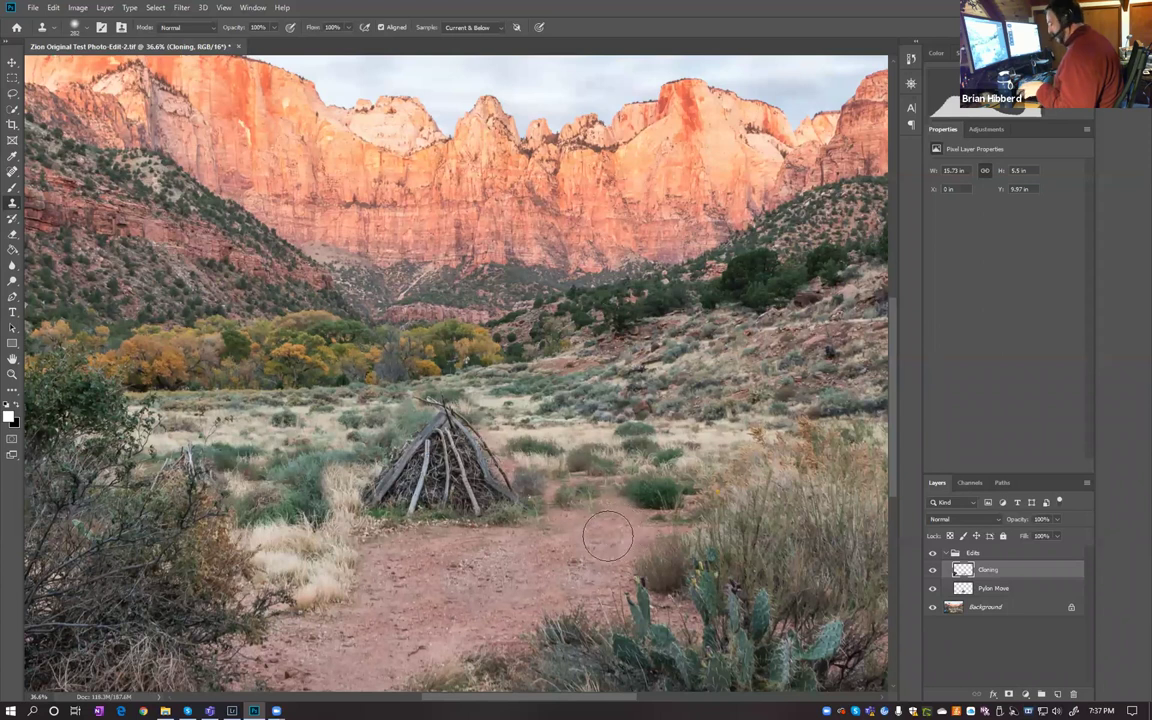
Turn the remaining shrub patch and nearby trail into cloned dirt.
{"action": "left_click", "coordinate": [622, 526], "text": "alt"}
{"action": "left_click", "coordinate": [571, 497]}
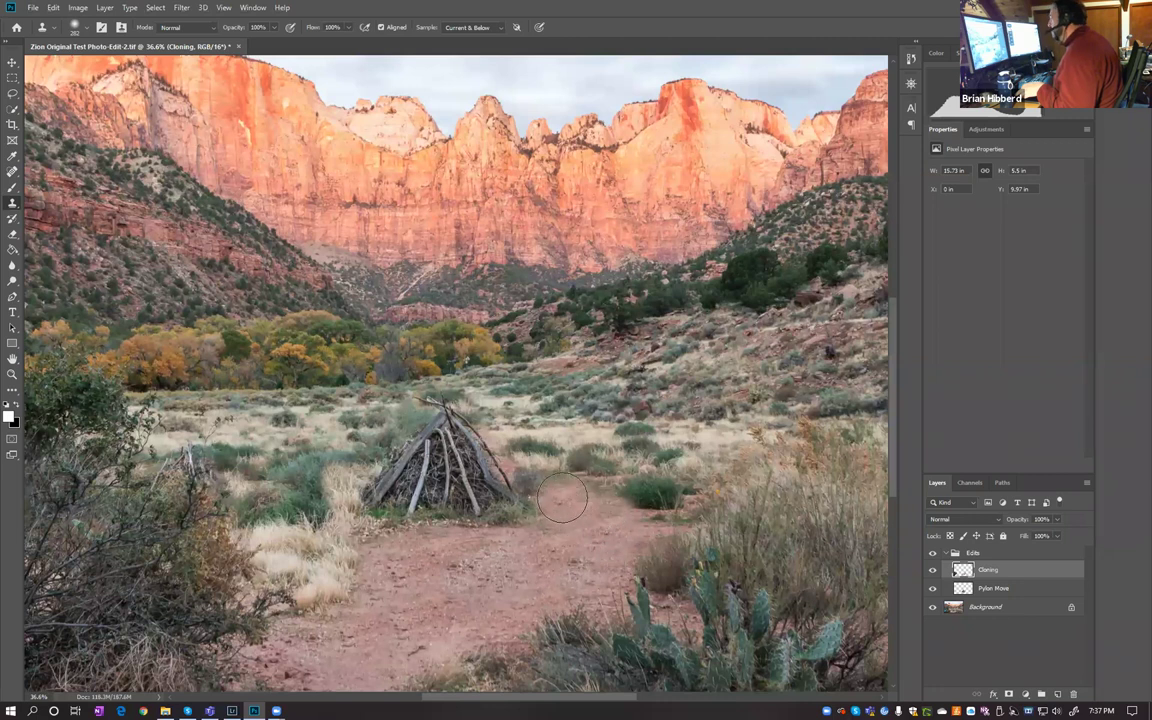
{"action": "left_click_drag", "start_coordinate": [505, 450], "coordinate": [598, 460]}
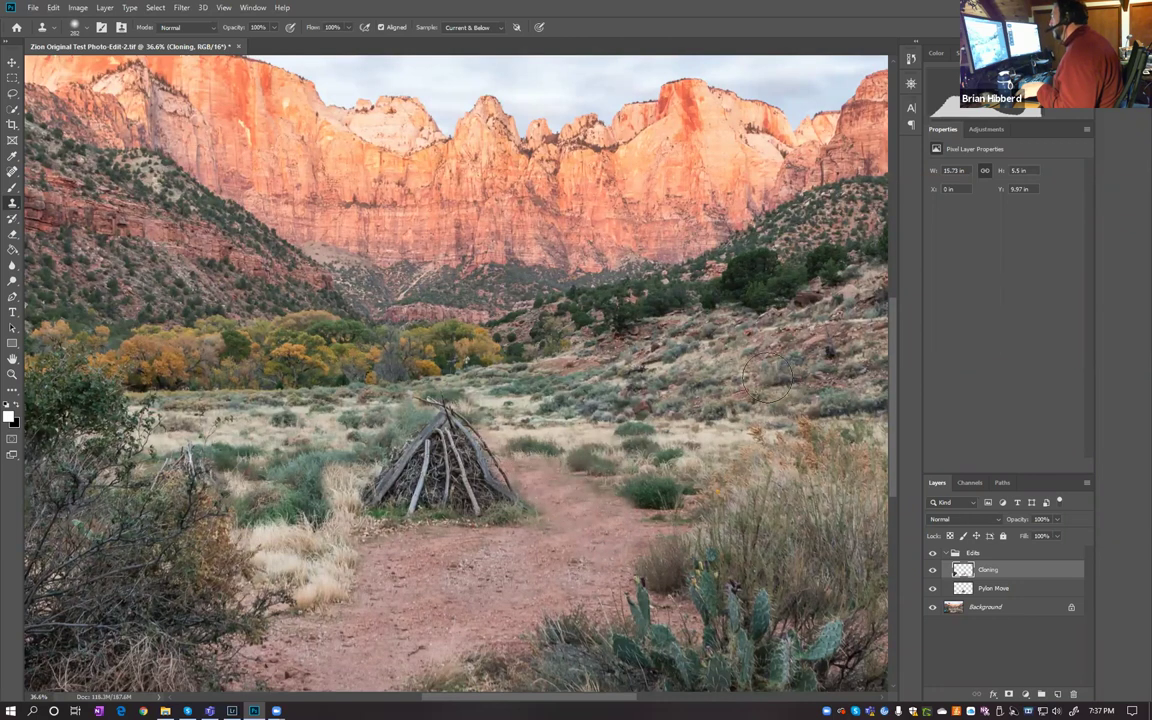
{"action": "left_click", "coordinate": [560, 513], "text": "alt"}
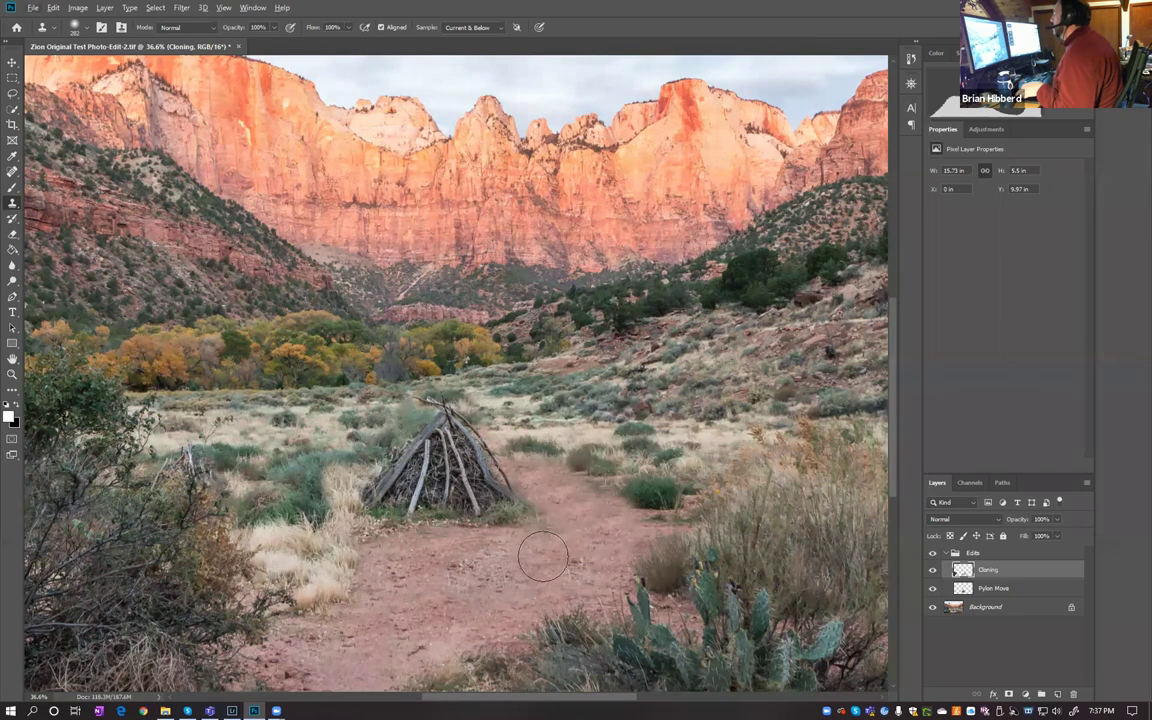
{"action": "mouse_move", "coordinate": [561, 545]}
{"action": "left_mouse_down"}
{"action": "mouse_move", "coordinate": [541, 488]}
{"action": "mouse_move", "coordinate": [580, 490]}
{"action": "mouse_move", "coordinate": [575, 538]}
{"action": "mouse_move", "coordinate": [597, 511]}
{"action": "mouse_move", "coordinate": [587, 469]}
{"action": "mouse_move", "coordinate": [597, 474]}
{"action": "mouse_move", "coordinate": [592, 523]}
{"action": "mouse_move", "coordinate": [550, 565]}
{"action": "mouse_move", "coordinate": [579, 523]}
{"action": "mouse_move", "coordinate": [643, 553]}
{"action": "mouse_move", "coordinate": [601, 558]}
{"action": "mouse_move", "coordinate": [601, 535]}
{"action": "mouse_move", "coordinate": [514, 479]}
{"action": "mouse_move", "coordinate": [629, 536]}
{"action": "mouse_move", "coordinate": [497, 464]}
{"action": "mouse_move", "coordinate": [556, 480]}
{"action": "mouse_move", "coordinate": [615, 518]}
{"action": "mouse_move", "coordinate": [576, 564]}
{"action": "mouse_move", "coordinate": [602, 523]}
{"action": "mouse_move", "coordinate": [598, 502]}
{"action": "mouse_move", "coordinate": [557, 490]}
{"action": "left_mouse_up"}
{"action": "left_click", "coordinate": [627, 541], "text": "alt"}
Try cloning grass tufts and a bush patch onto the trail, undoing the unwanted results.
{"action": "key", "text": "ctrl"}
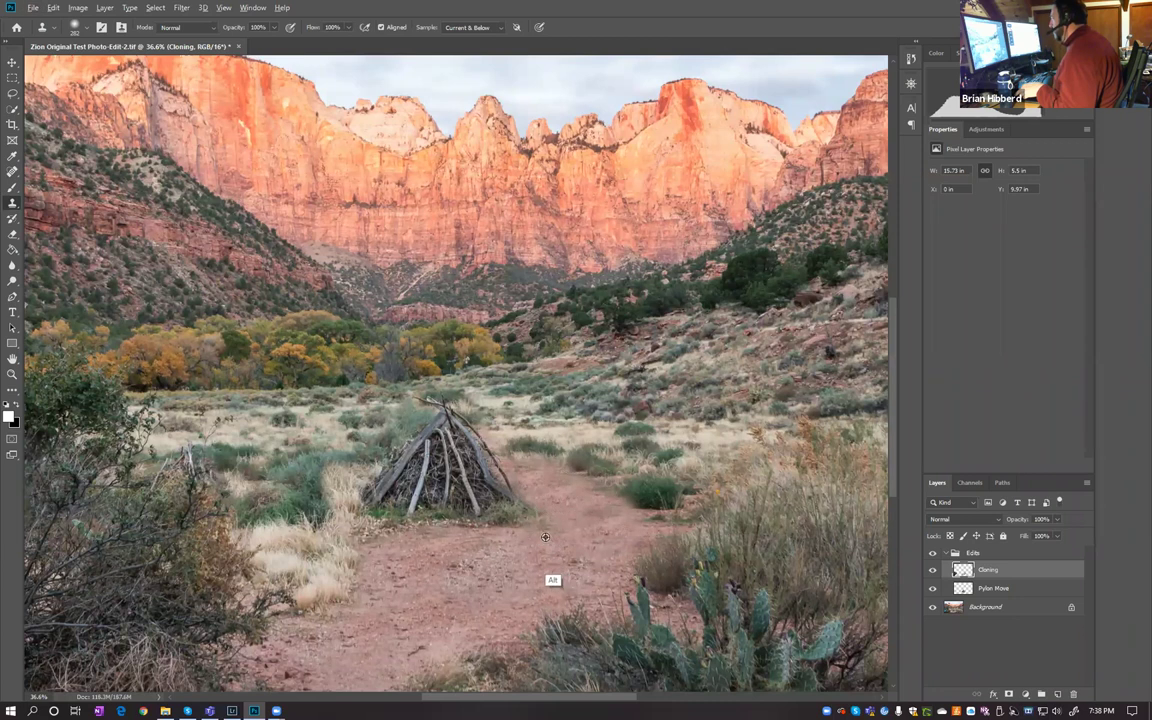
{"action": "key", "text": "alt"}
{"action": "left_click", "coordinate": [552, 537], "text": "alt"}
{"action": "left_click_drag", "start_coordinate": [604, 527], "coordinate": [565, 541]}
{"action": "key", "text": "ctrl+z"}
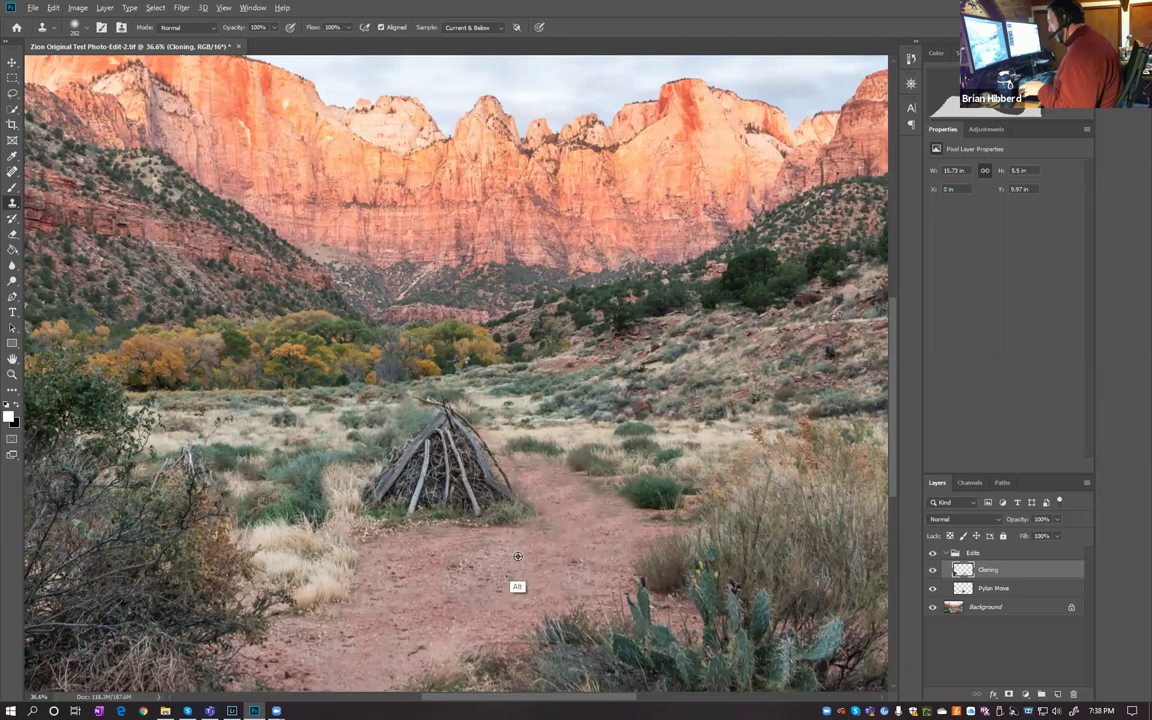
{"action": "left_click_drag", "start_coordinate": [571, 538], "coordinate": [584, 528]}
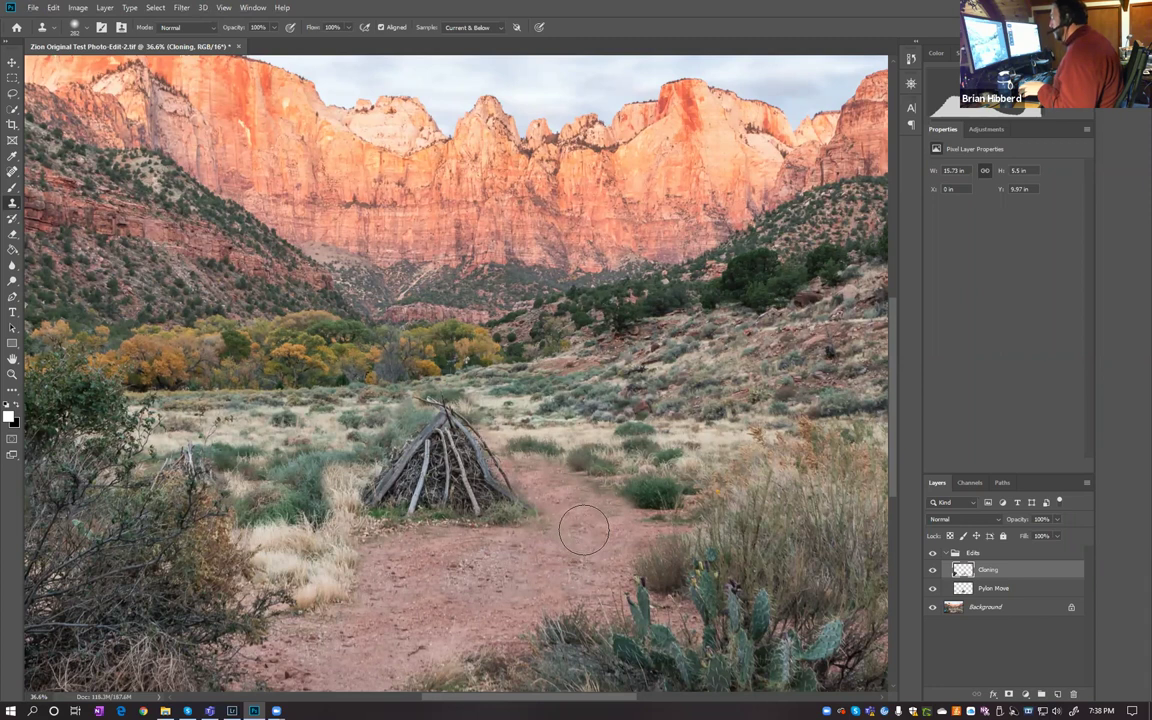
{"action": "left_click", "coordinate": [543, 496]}
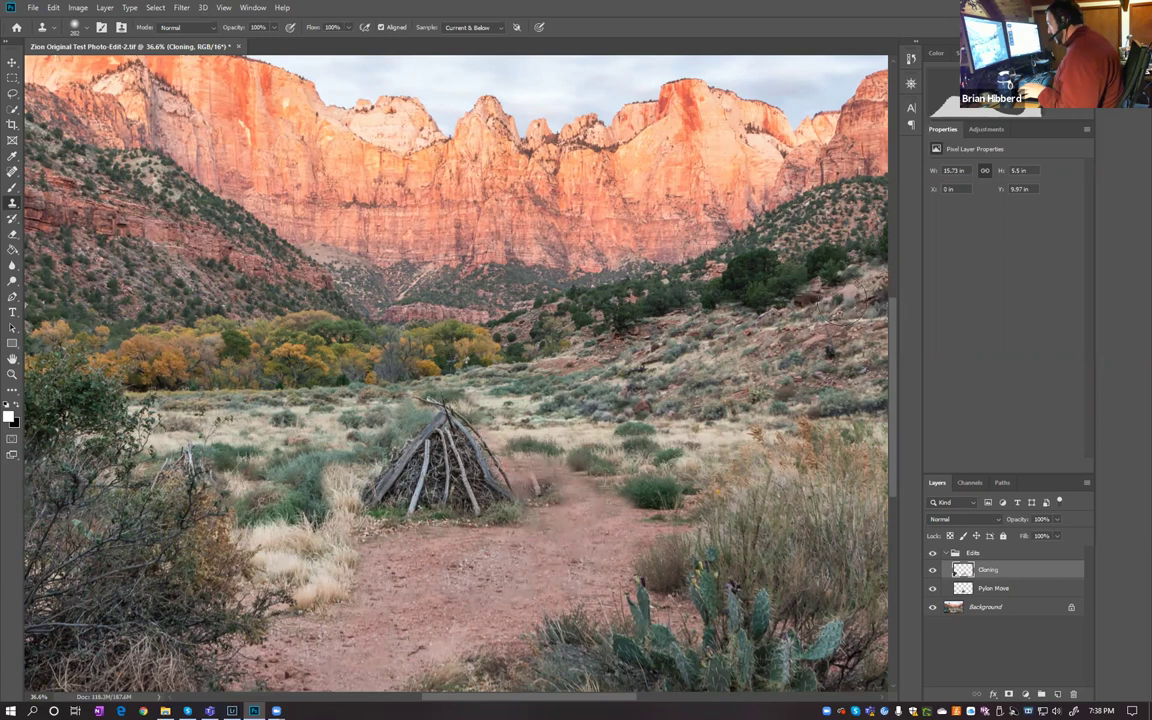
{"action": "key", "text": "ctrl+z"}
{"action": "left_click", "coordinate": [543, 440]}
{"action": "key", "text": "ctrl+z"}
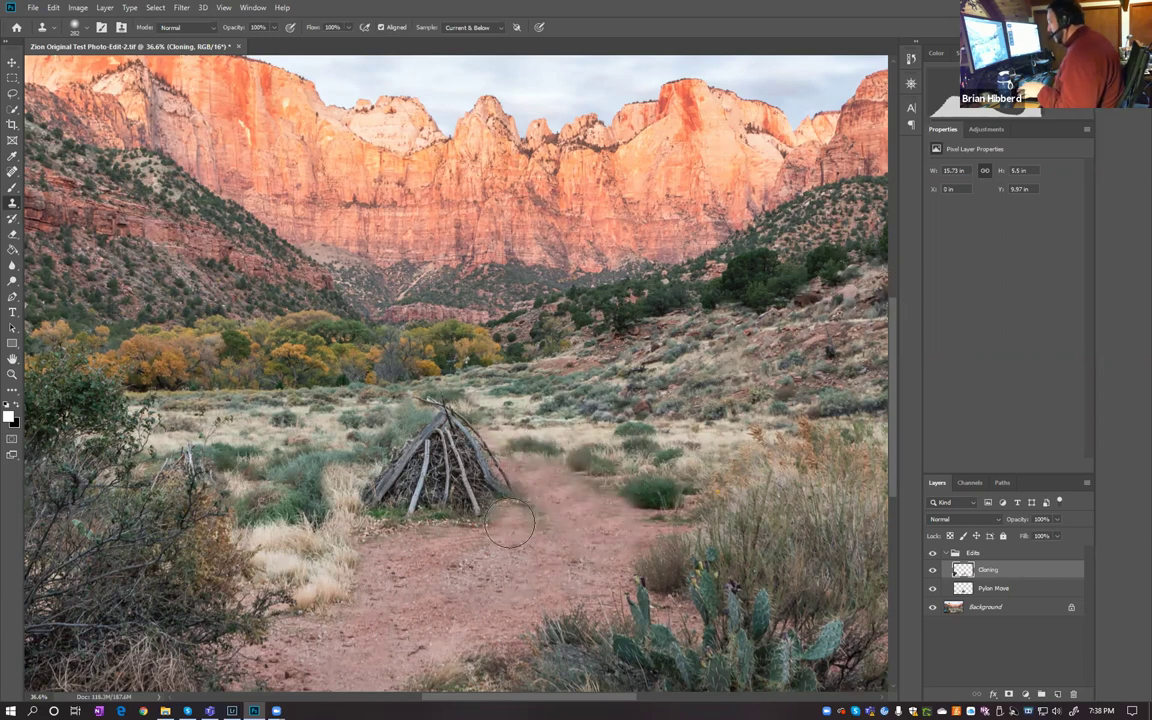
Enlarge the clone brush to 470 px at 0% hardness and lower its opacity to 42%.
{"action": "right_click", "coordinate": [609, 360], "text": "alt"}
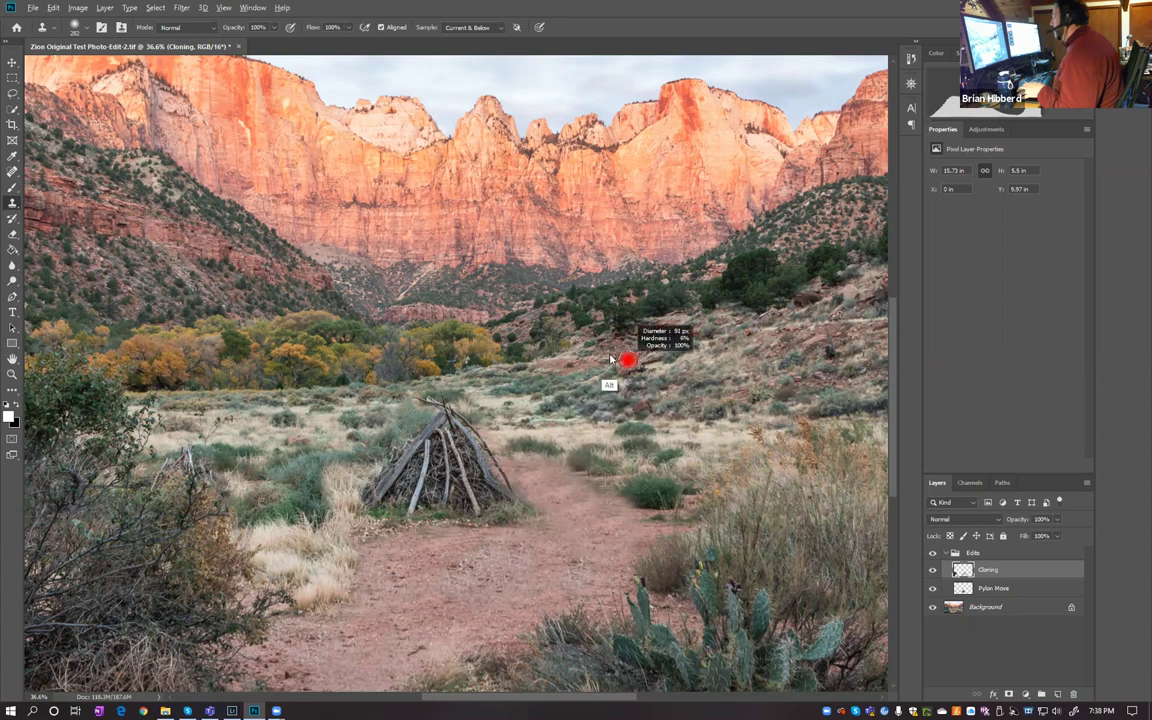
{"action": "mouse_move", "coordinate": [588, 369]}
{"action": "left_mouse_down"}
{"action": "mouse_move", "coordinate": [634, 333]}
{"action": "mouse_move", "coordinate": [616, 343]}
{"action": "left_mouse_up"}
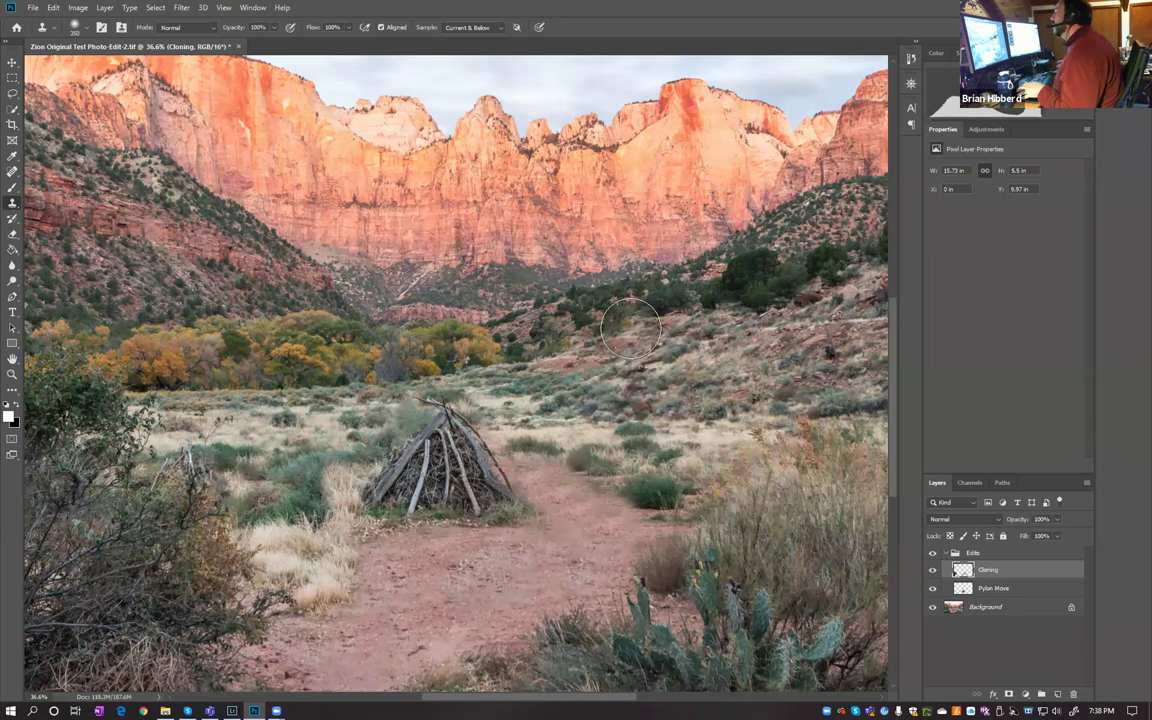
{"action": "left_click", "coordinate": [275, 29]}
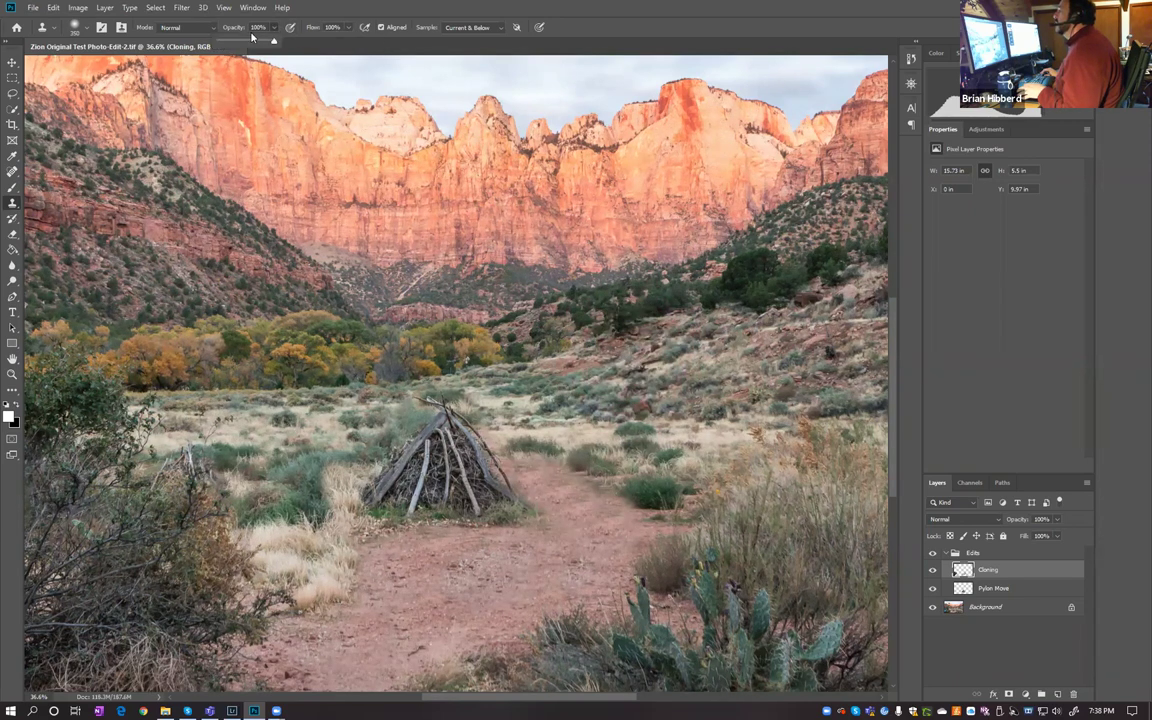
Set brush opacity to 50%, stamp a trial dirt patch near the path, then undo it.
{"action": "left_click", "coordinate": [302, 13]}
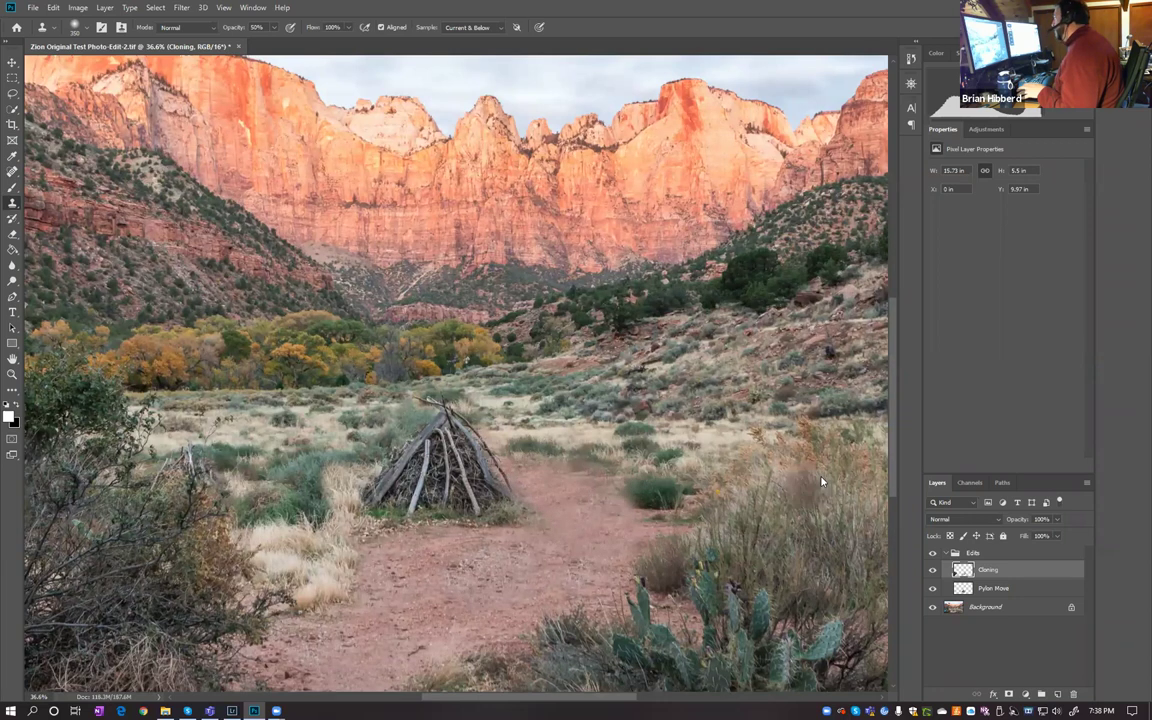
{"action": "key", "text": "alt"}
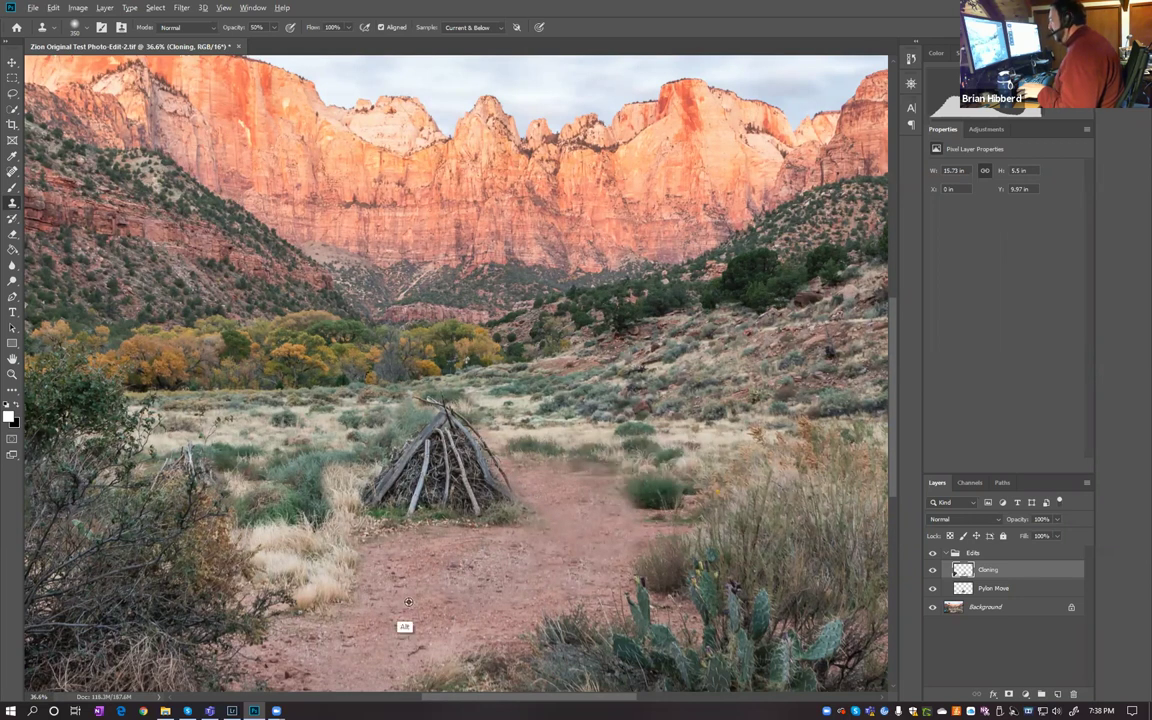
{"action": "left_click", "coordinate": [430, 601], "text": "alt"}
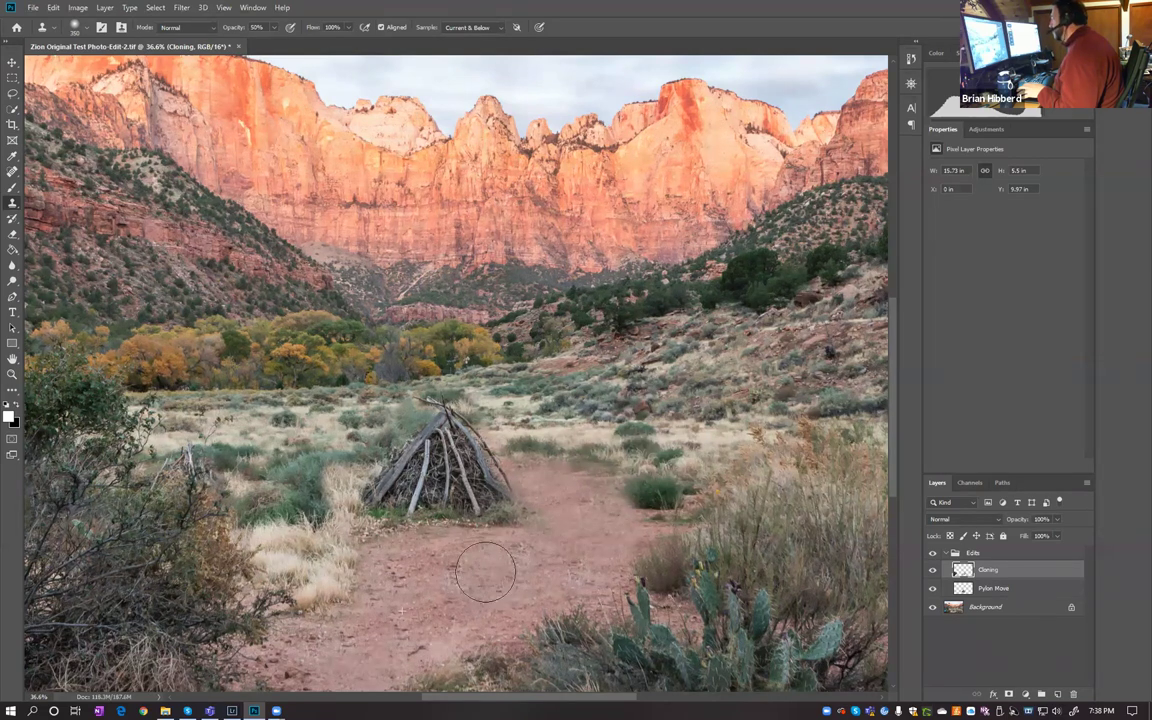
{"action": "left_click", "coordinate": [657, 425]}
{"action": "key", "text": "ctrl+z"}
Shrink the clone brush to about 126 px and raise its opacity back to 100%.
{"action": "right_click", "coordinate": [724, 348], "text": "alt"}
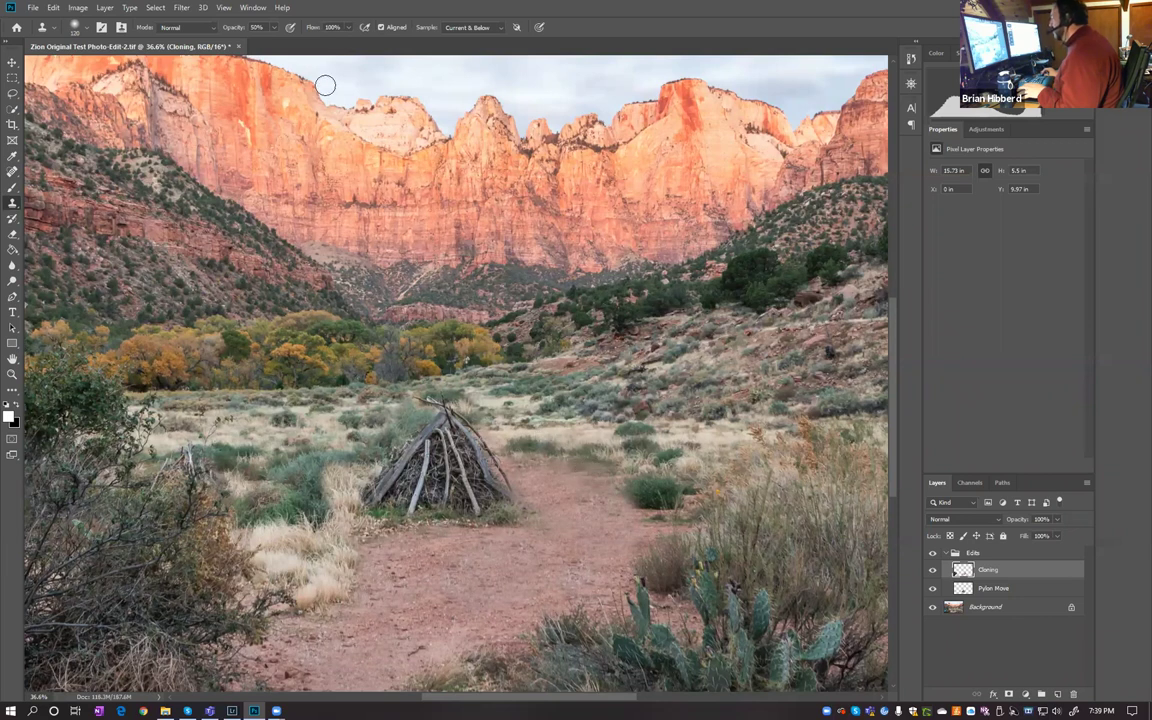
{"action": "left_click", "coordinate": [274, 30]}
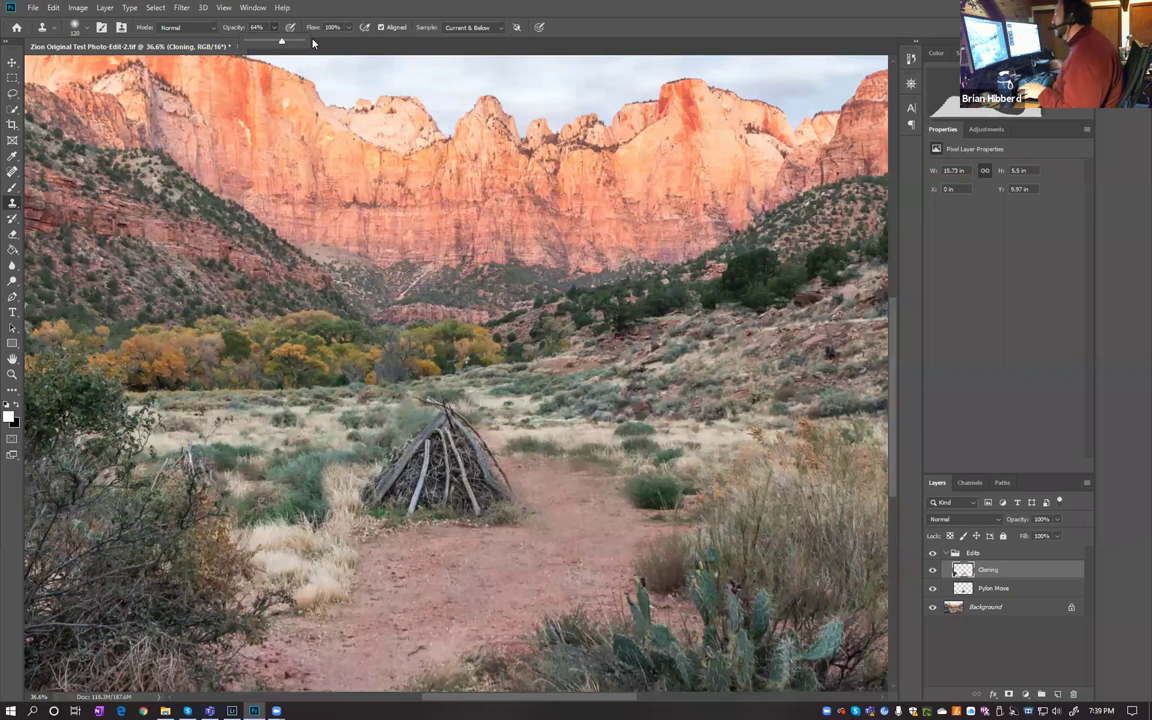
{"action": "left_click_drag", "start_coordinate": [292, 45], "coordinate": [302, 44]}
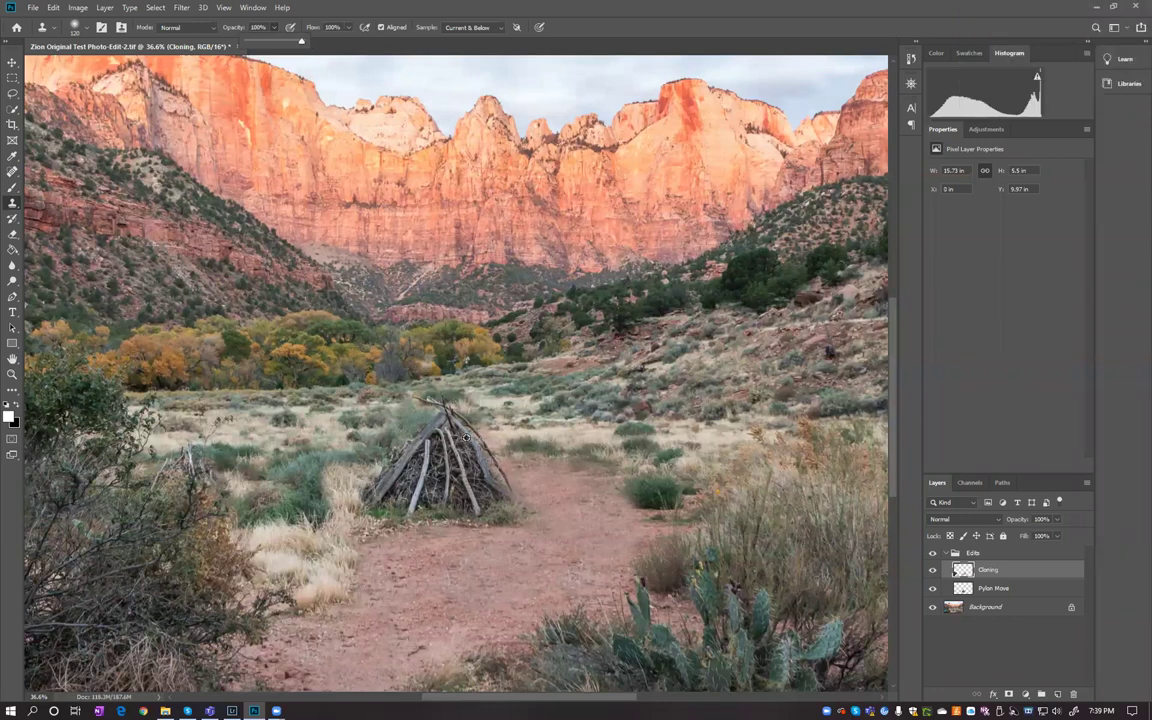
Clone dirt over the path right of the teepee, checking the brush size and hardness.
{"action": "left_click", "coordinate": [525, 443], "text": "alt"}
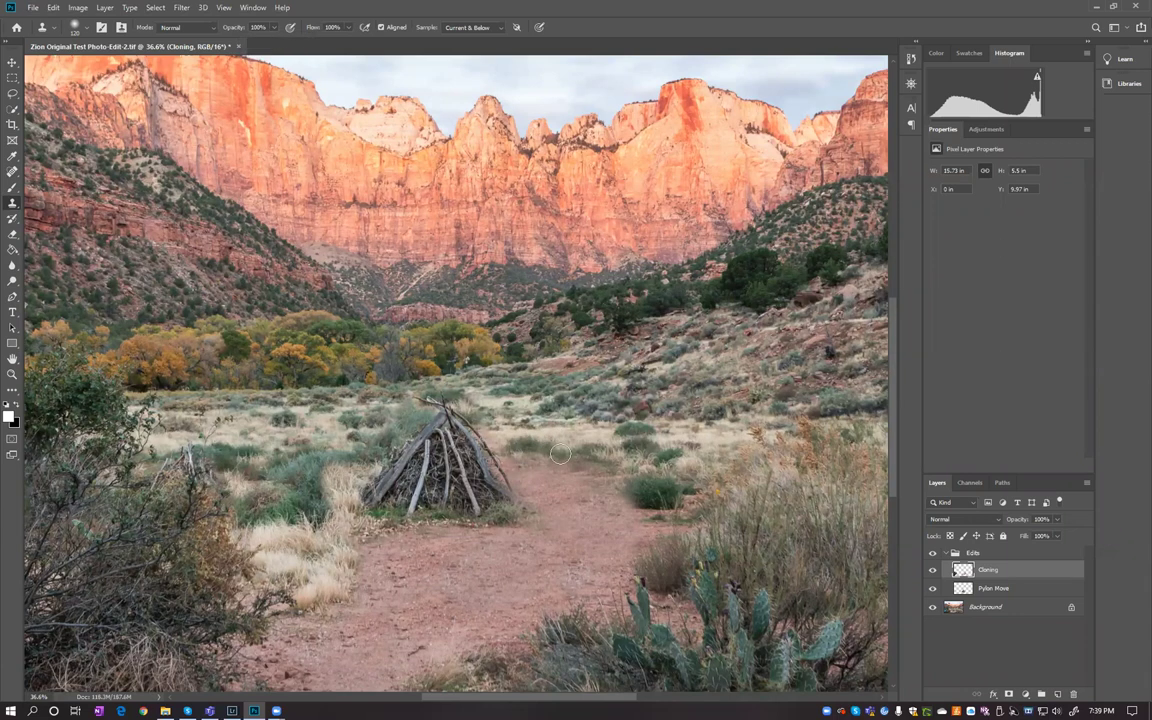
{"action": "right_click", "coordinate": [597, 447]}
{"action": "key", "text": "Escape"}
{"action": "mouse_move", "coordinate": [587, 461]}
{"action": "left_mouse_down"}
{"action": "mouse_move", "coordinate": [637, 474]}
{"action": "mouse_move", "coordinate": [598, 470]}
{"action": "left_mouse_up"}
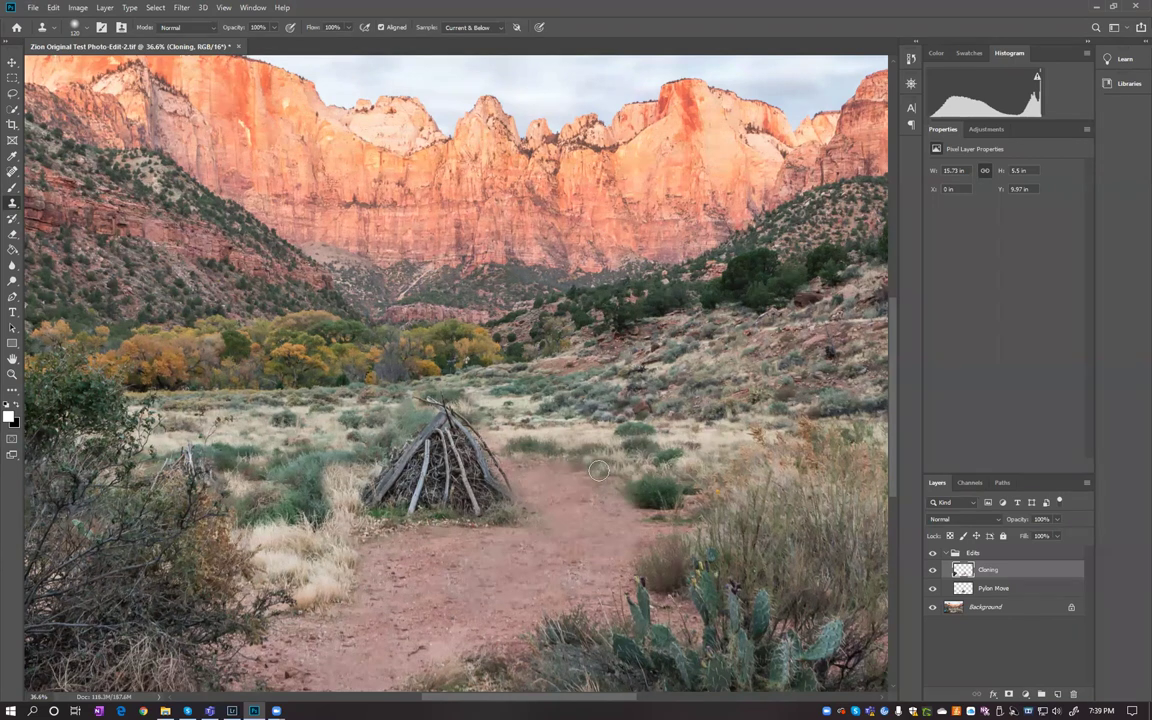
{"action": "right_click", "coordinate": [598, 470]}
{"action": "left_click", "coordinate": [588, 446]}
{"action": "right_click", "coordinate": [585, 460]}
{"action": "left_click", "coordinate": [560, 345]}
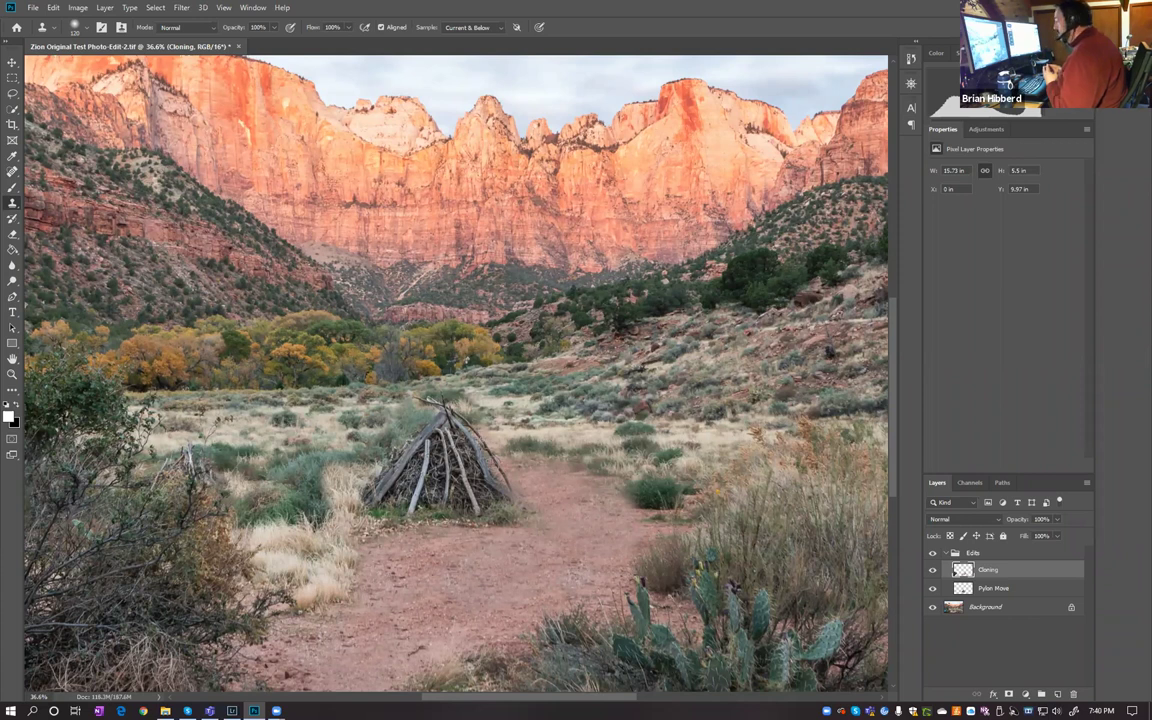
Erase cloned dirt right of the teepee to restore the grass tufts and bush shadow.
{"action": "key", "text": "e"}
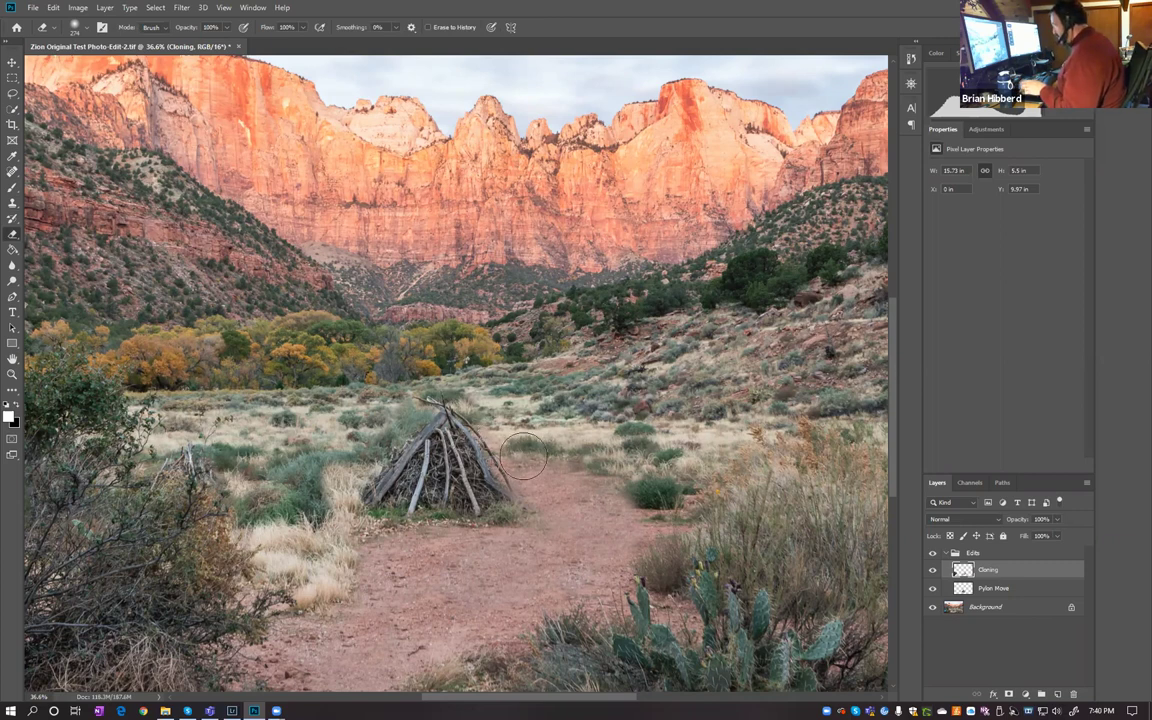
{"action": "mouse_move", "coordinate": [505, 450]}
{"action": "left_mouse_down"}
{"action": "mouse_move", "coordinate": [585, 458]}
{"action": "mouse_move", "coordinate": [545, 480]}
{"action": "mouse_move", "coordinate": [590, 500]}
{"action": "left_mouse_up"}
{"action": "left_click_drag", "start_coordinate": [663, 550], "coordinate": [592, 505]}
{"action": "left_click_drag", "start_coordinate": [516, 462], "coordinate": [590, 402]}
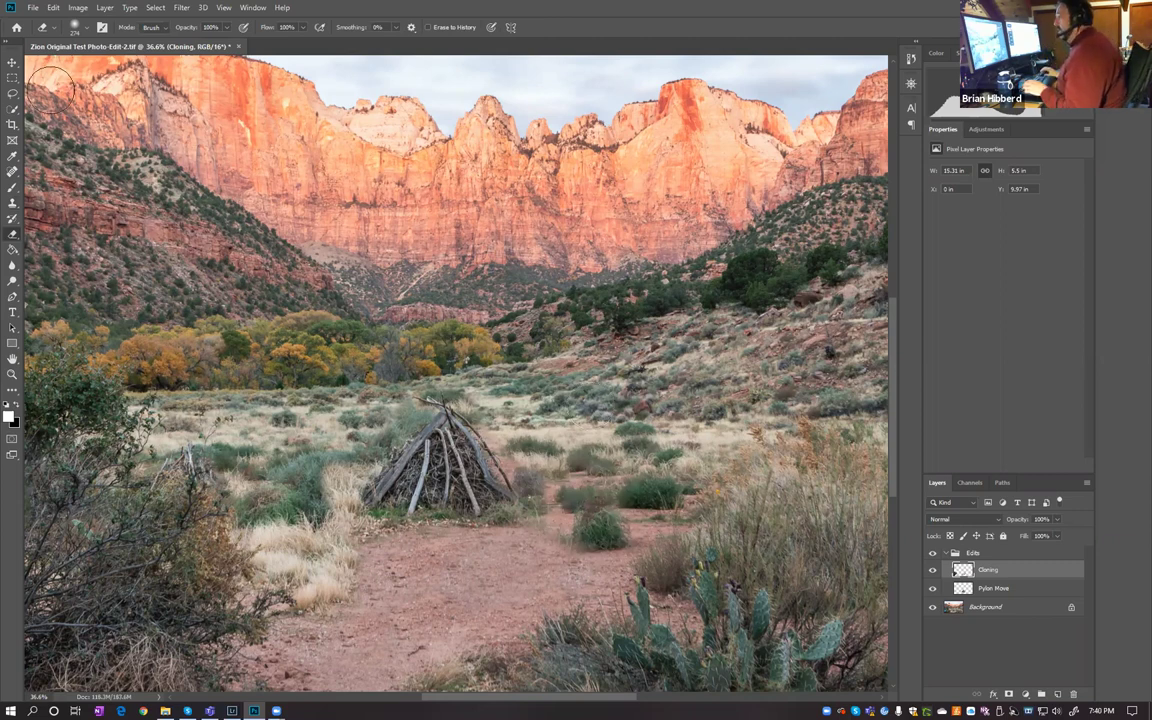
{"action": "left_click", "coordinate": [13, 77]}
{"action": "left_click", "coordinate": [12, 94]}
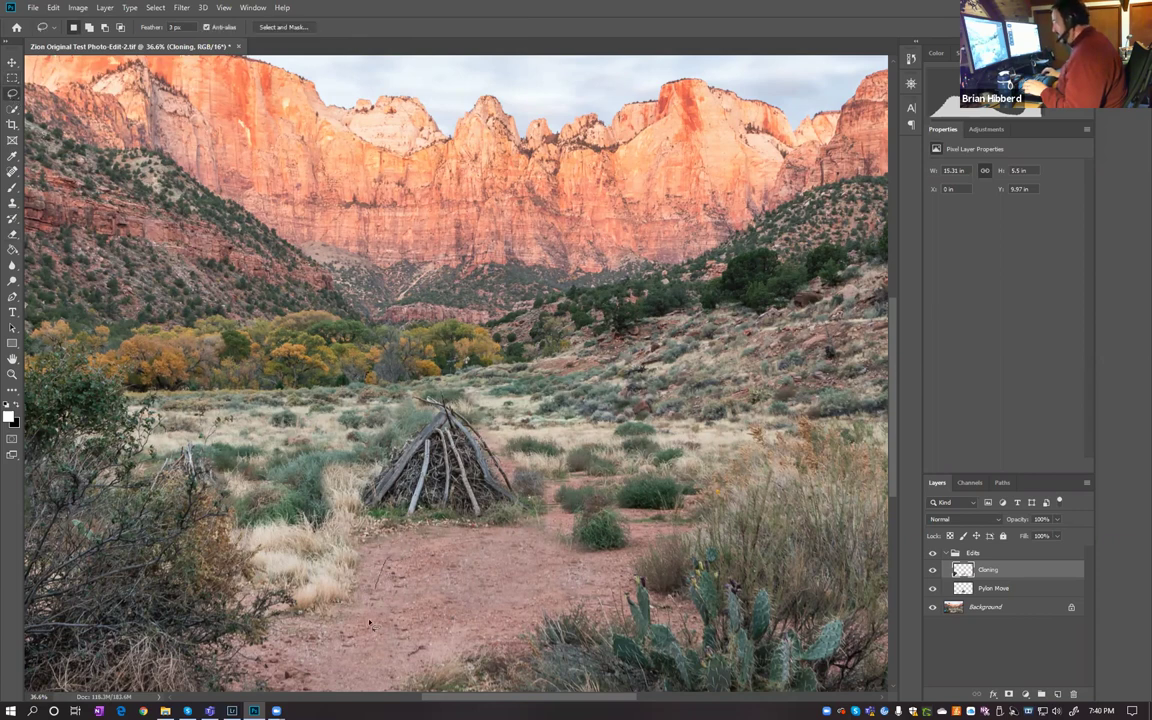
Lasso the foreground dirt patch, Copy Merged it, and paste it as a new Layer 1.
{"action": "mouse_move", "coordinate": [370, 665]}
{"action": "left_mouse_down"}
{"action": "mouse_move", "coordinate": [543, 587]}
{"action": "mouse_move", "coordinate": [505, 536]}
{"action": "mouse_move", "coordinate": [408, 537]}
{"action": "mouse_move", "coordinate": [358, 492]}
{"action": "mouse_move", "coordinate": [350, 505]}
{"action": "left_mouse_up"}
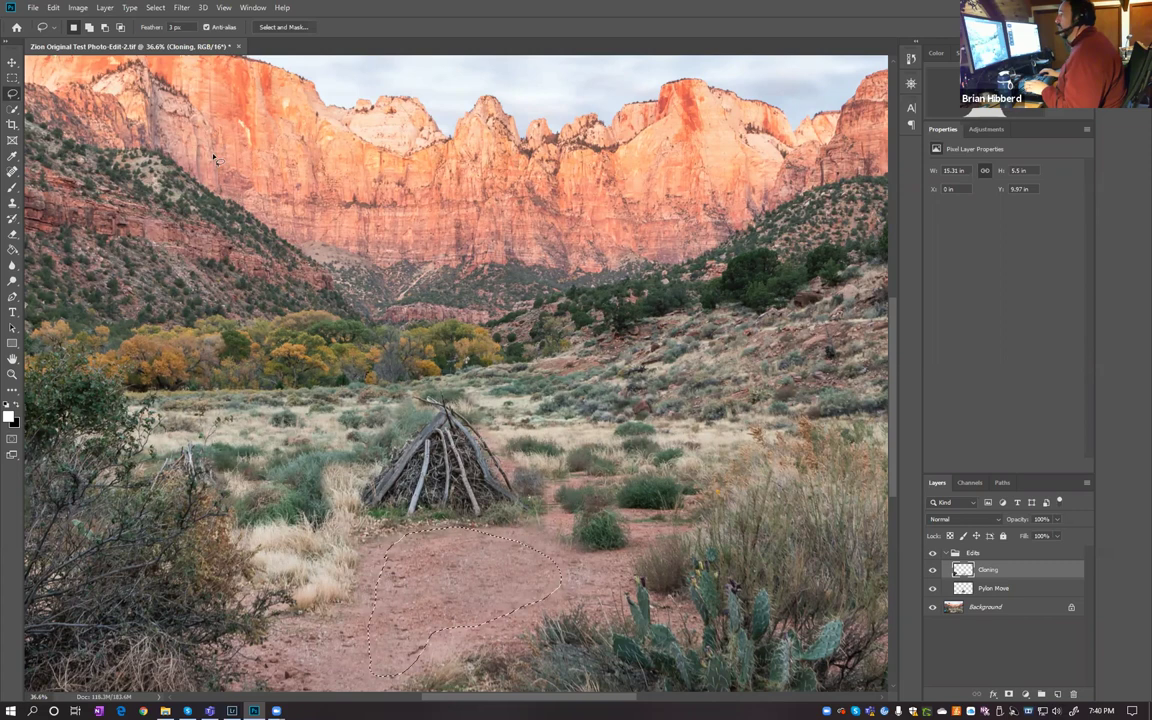
{"action": "left_click", "coordinate": [53, 7]}
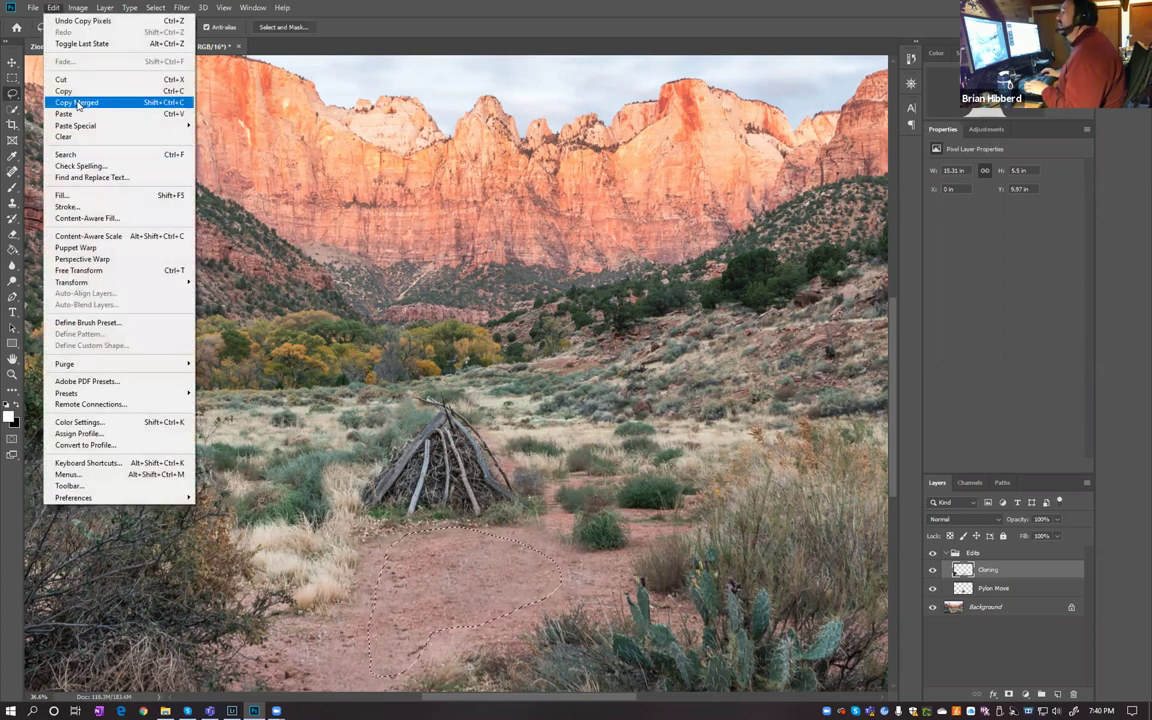
{"action": "left_click", "coordinate": [77, 103]}
{"action": "left_click", "coordinate": [53, 9]}
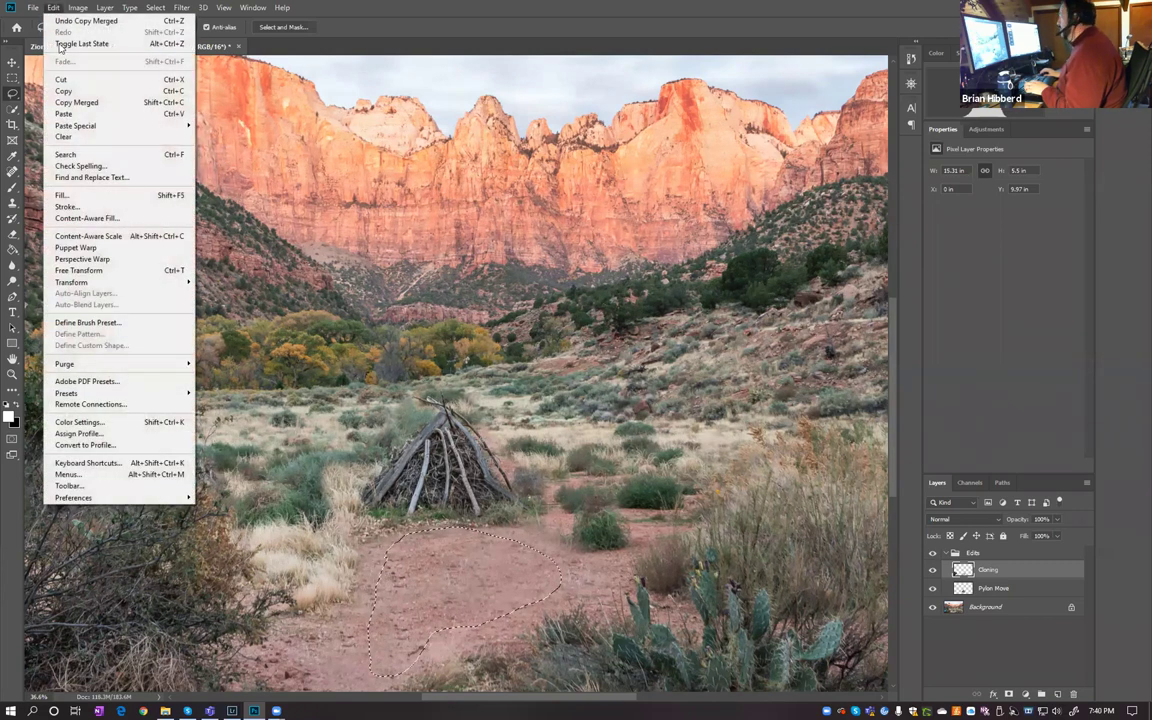
{"action": "left_click", "coordinate": [88, 115]}
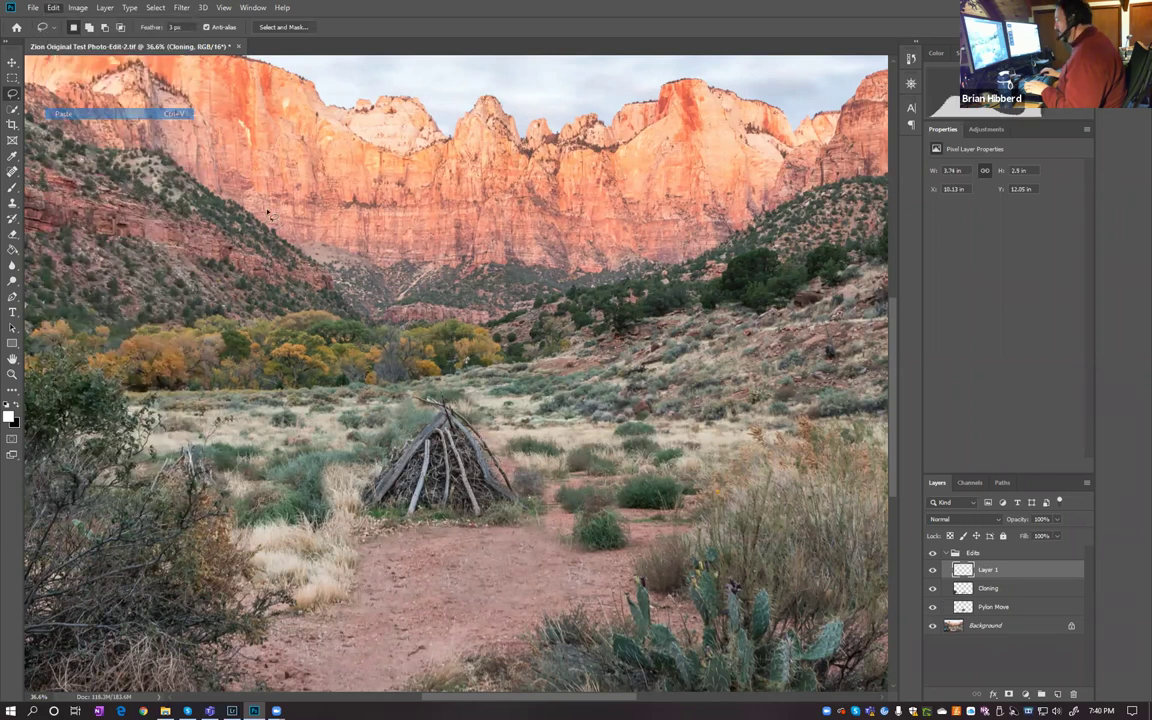
{"action": "left_click", "coordinate": [12, 62]}
Move the pasted dirt patch up beside the teepee and stack Layer 1 above Cloning.
{"action": "left_click_drag", "start_coordinate": [451, 562], "coordinate": [513, 450]}
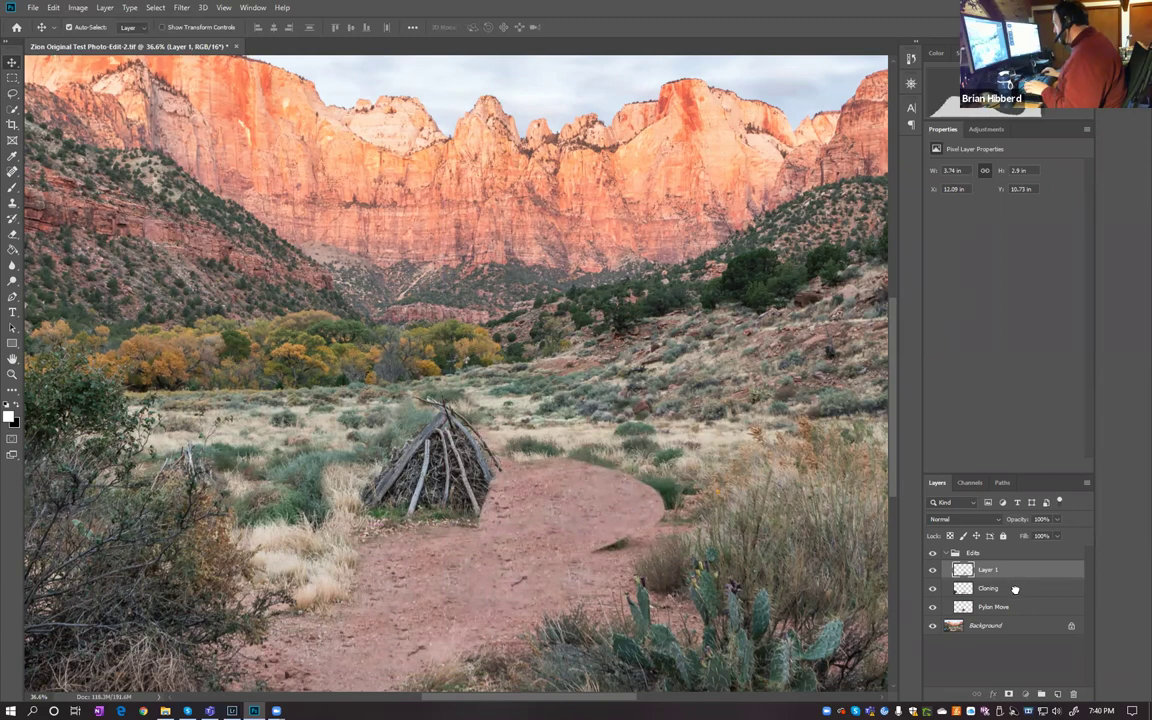
{"action": "left_click_drag", "start_coordinate": [1016, 591], "coordinate": [1009, 604]}
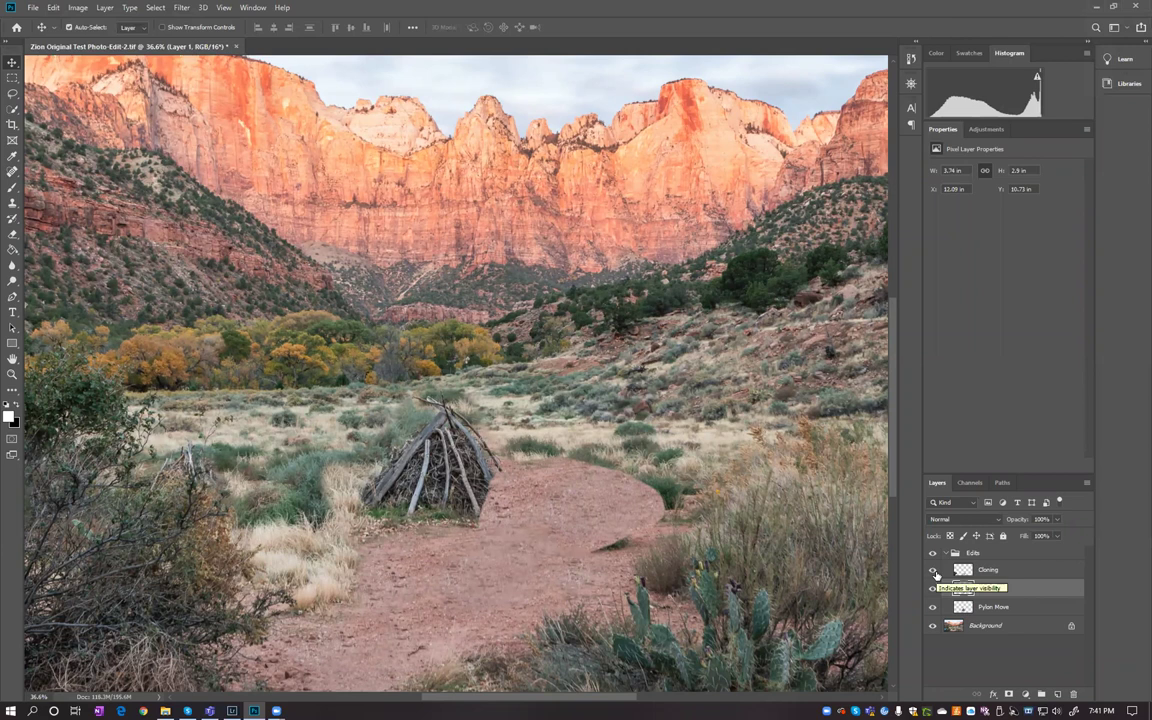
{"action": "mouse_move", "coordinate": [1030, 596]}
{"action": "left_mouse_down"}
{"action": "mouse_move", "coordinate": [1031, 573]}
{"action": "mouse_move", "coordinate": [1026, 589]}
{"action": "left_mouse_up"}
{"action": "left_click", "coordinate": [1010, 570]}
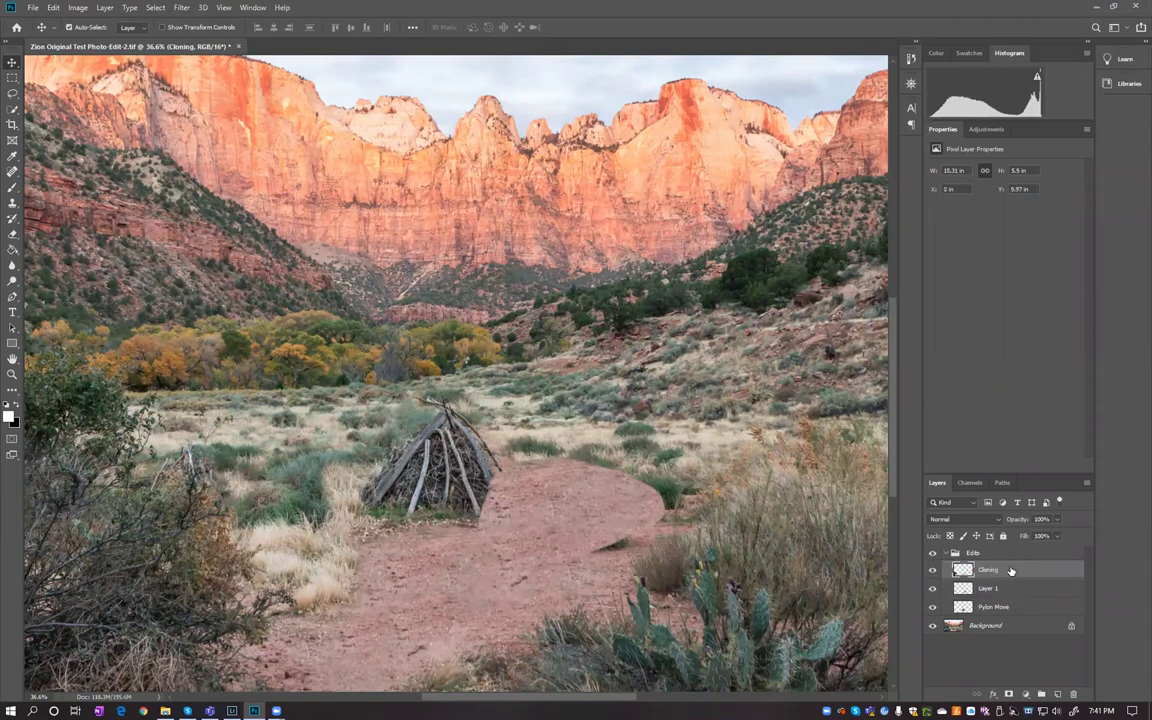
{"action": "left_click_drag", "start_coordinate": [1015, 588], "coordinate": [1019, 567]}
{"action": "left_click_drag", "start_coordinate": [590, 512], "coordinate": [596, 513]}
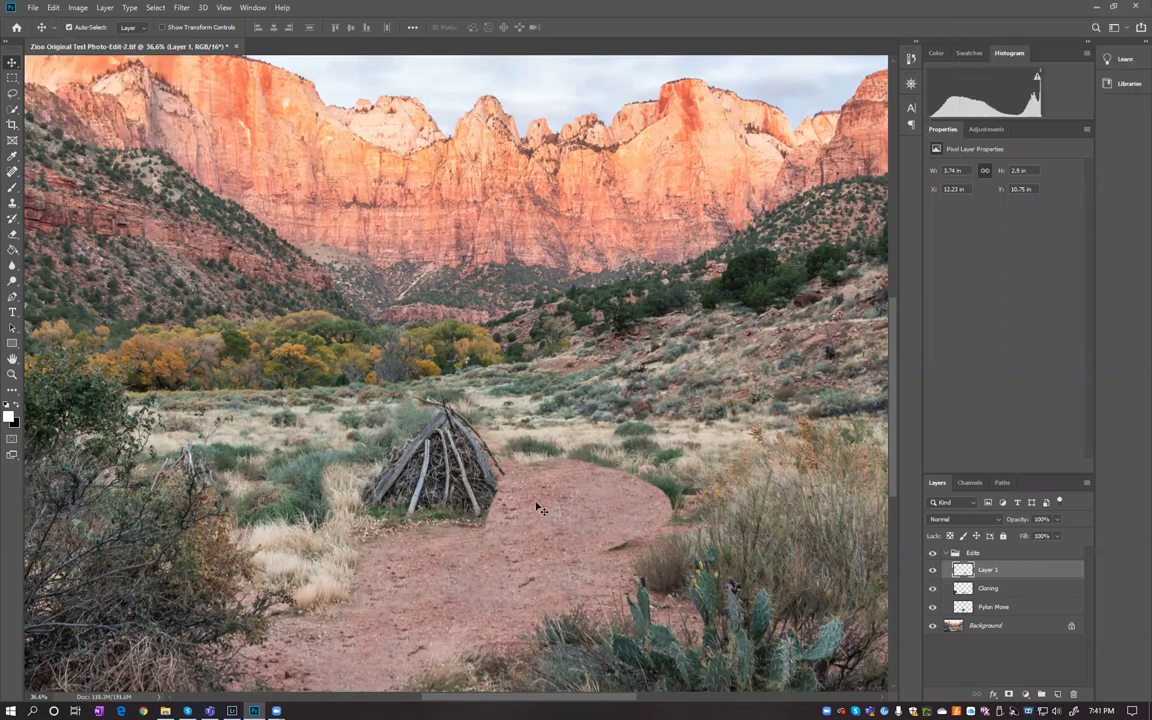
{"action": "right_click", "coordinate": [17, 65]}
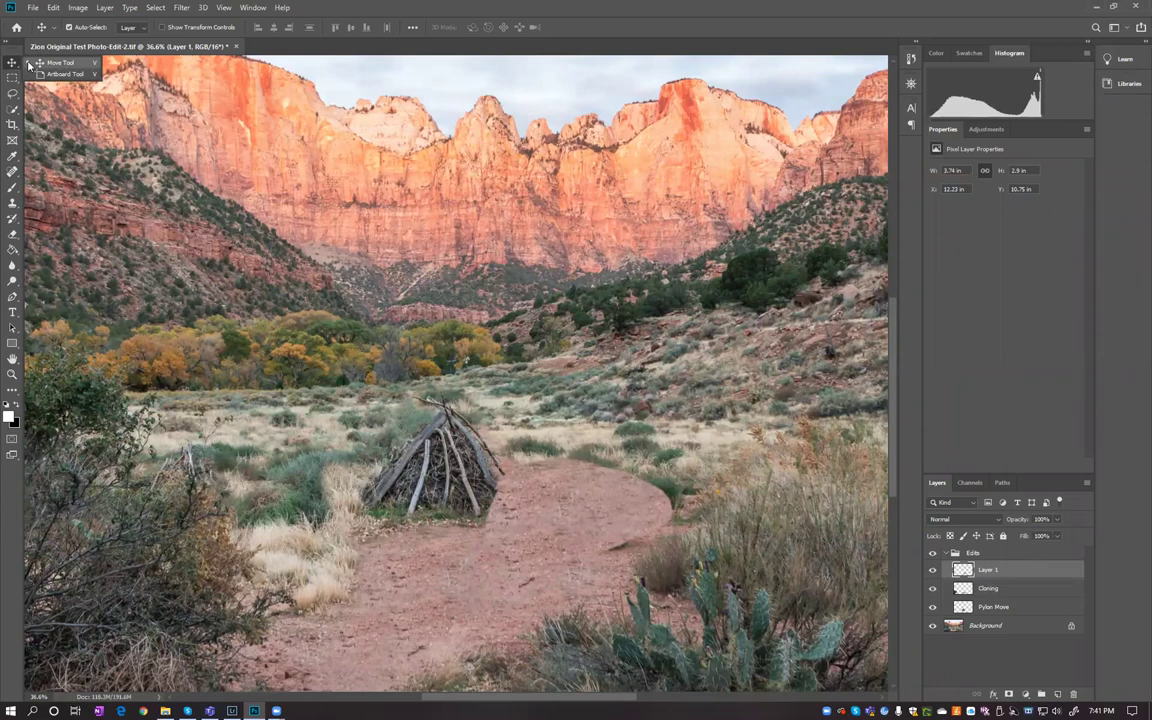
{"action": "left_click", "coordinate": [31, 65]}
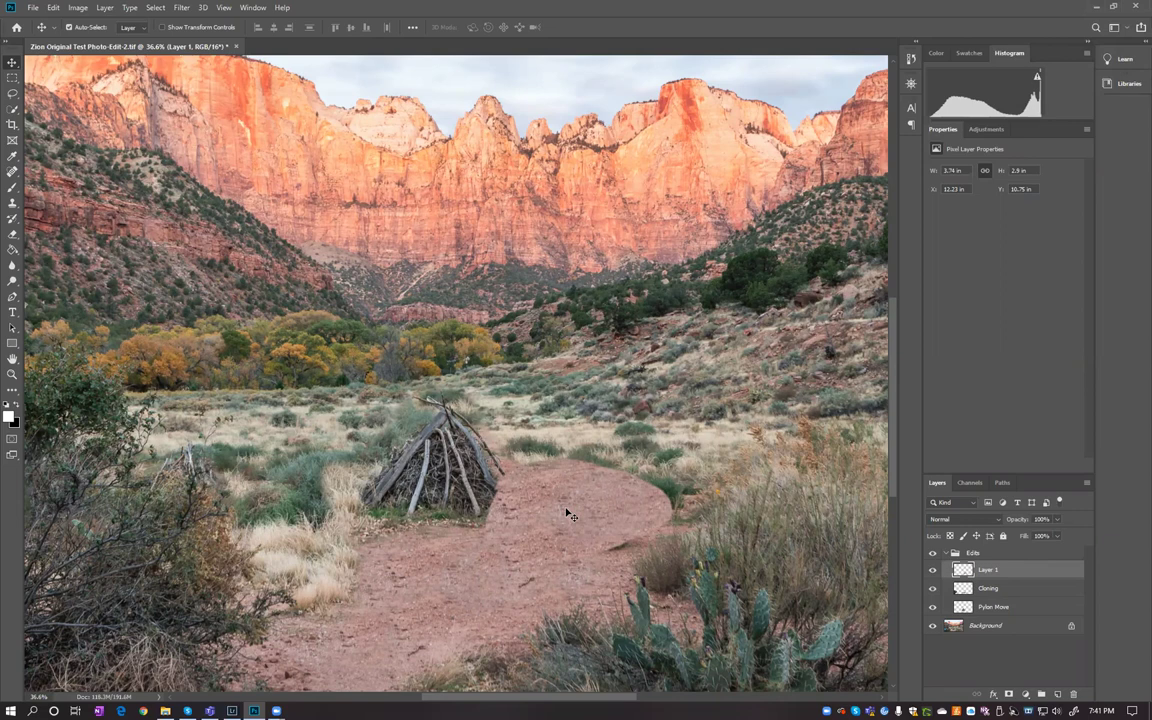
Scale the dirt patch to 74.25%, shift it right and down, and add a white layer mask.
{"action": "left_click", "coordinate": [162, 27]}
{"action": "left_click_drag", "start_coordinate": [672, 610], "coordinate": [604, 547]}
{"action": "key", "text": "Return"}
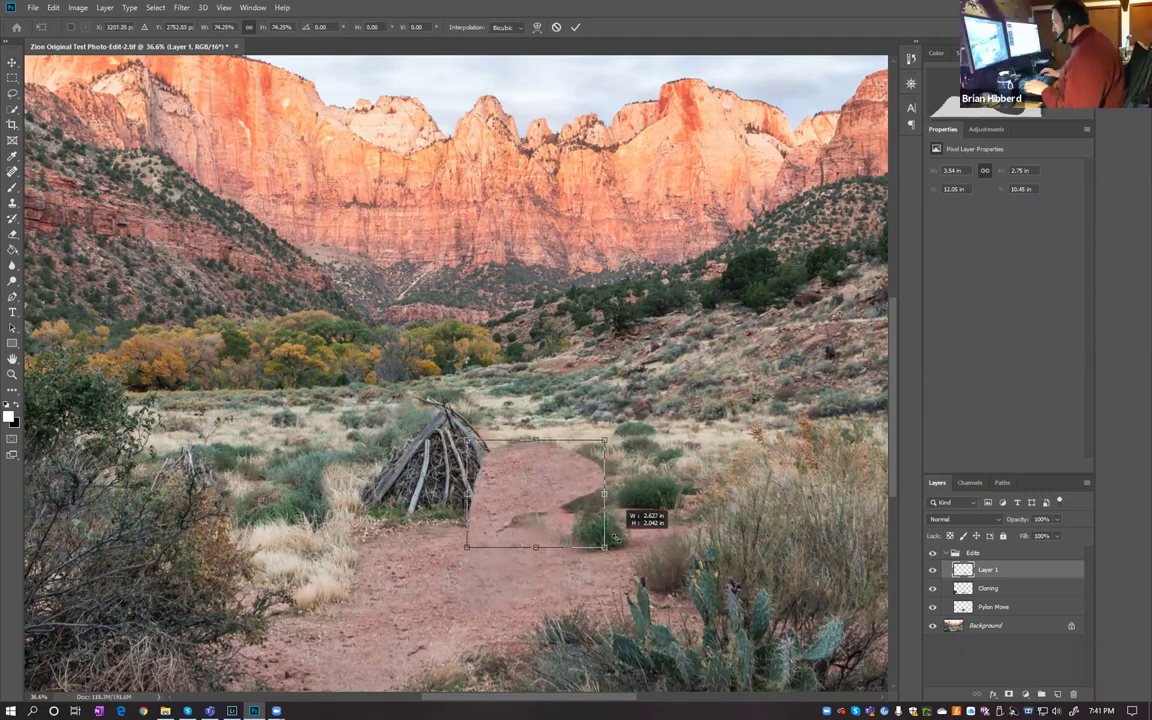
{"action": "left_click_drag", "start_coordinate": [554, 472], "coordinate": [576, 488]}
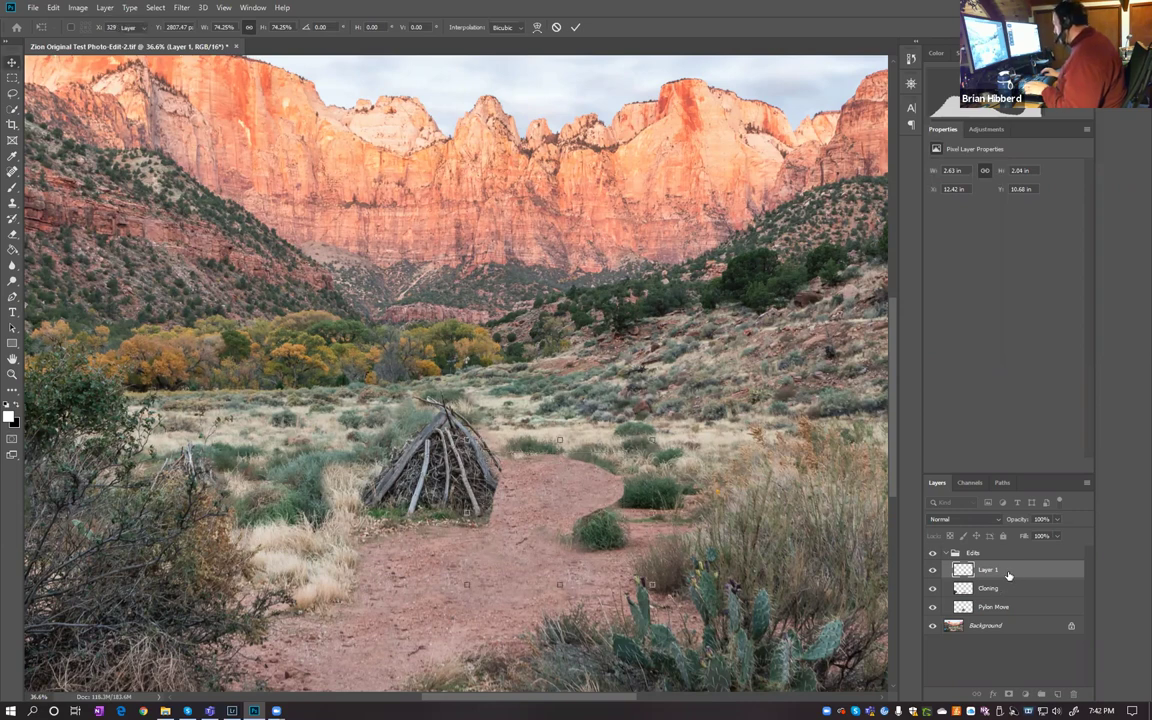
{"action": "left_click", "coordinate": [994, 694]}
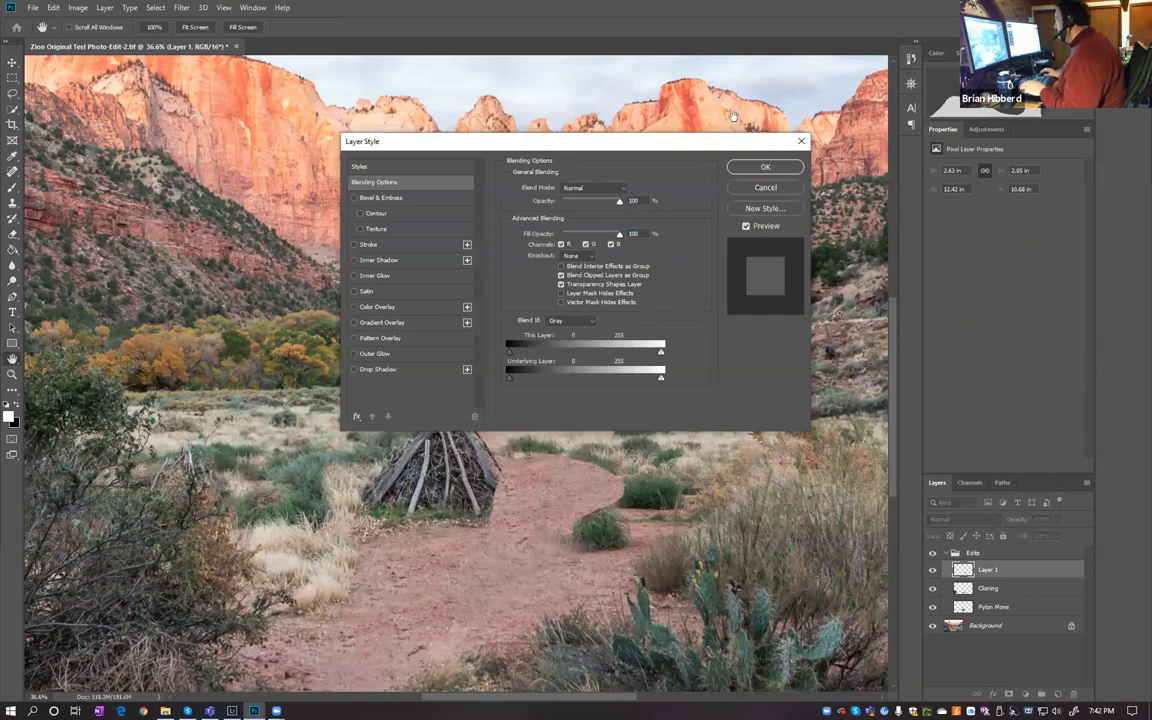
{"action": "left_click", "coordinate": [742, 187]}
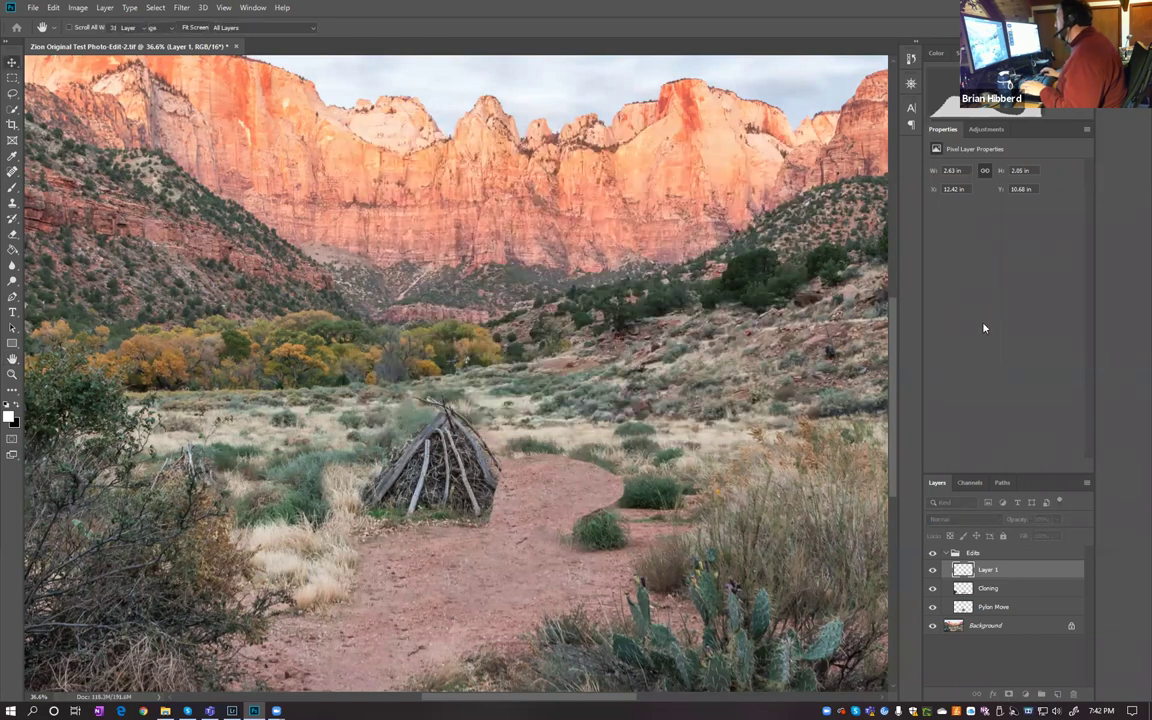
{"action": "left_click", "coordinate": [1025, 694]}
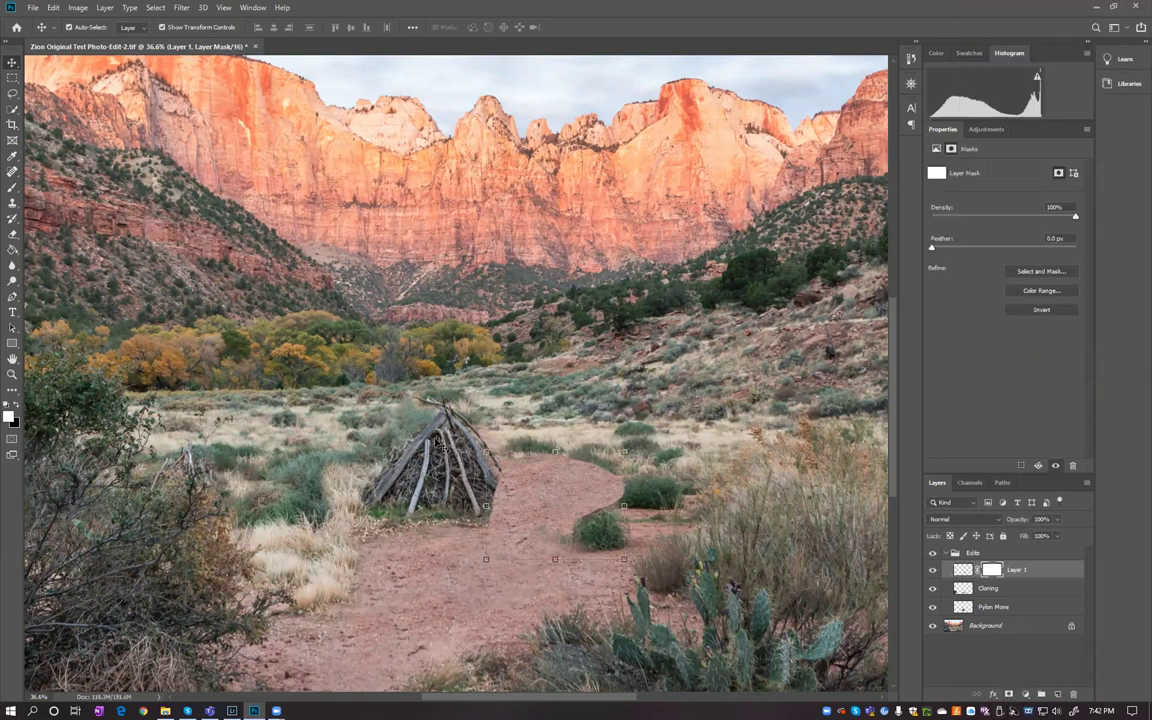
Rotate the dirt patch about 0.66° and stretch it to 114.25% width, then commit.
{"action": "key", "text": "b"}
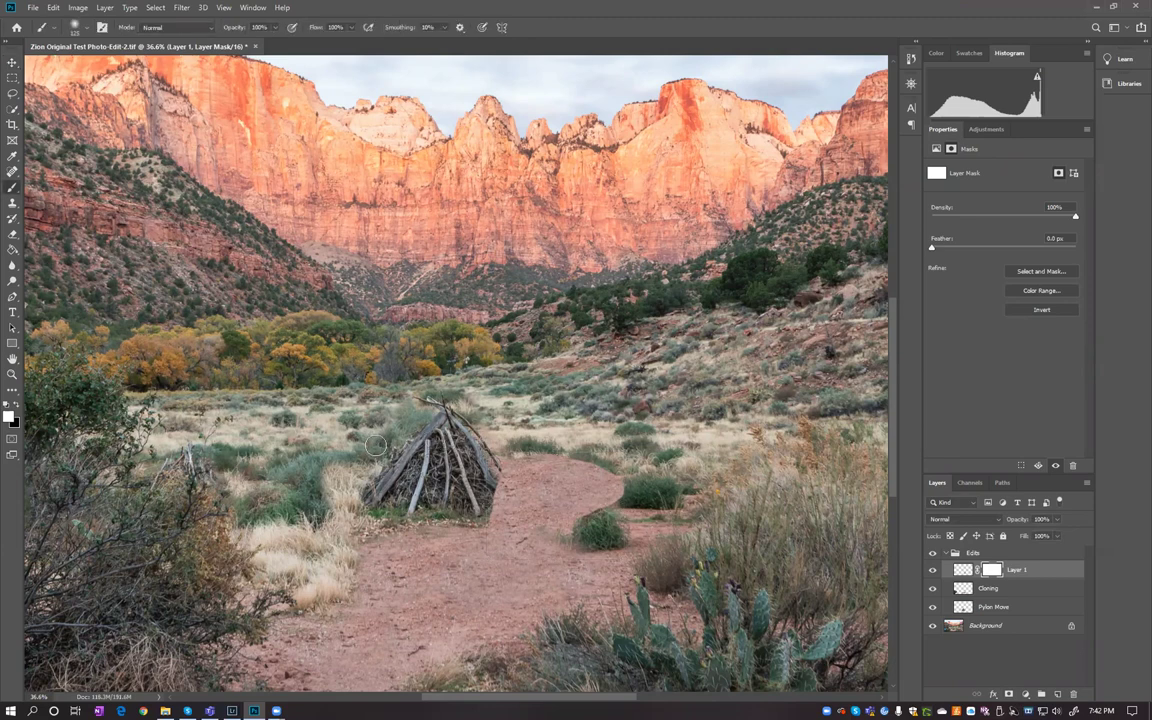
{"action": "key", "text": "x"}
{"action": "key", "text": "bracketright"}
{"action": "key", "text": "bracketright"}
{"action": "key", "text": "bracketright"}
{"action": "key", "text": "bracketright"}
{"action": "key", "text": "bracketright"}
{"action": "left_click", "coordinate": [12, 61]}
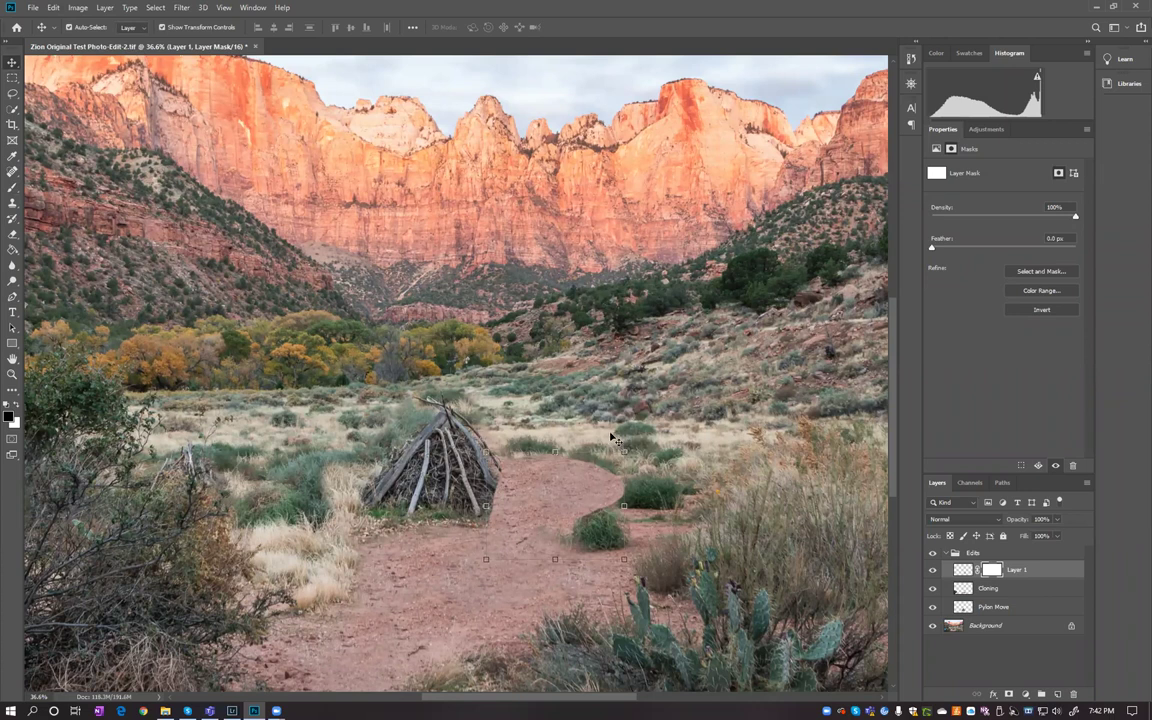
{"action": "left_click_drag", "start_coordinate": [561, 443], "coordinate": [523, 398]}
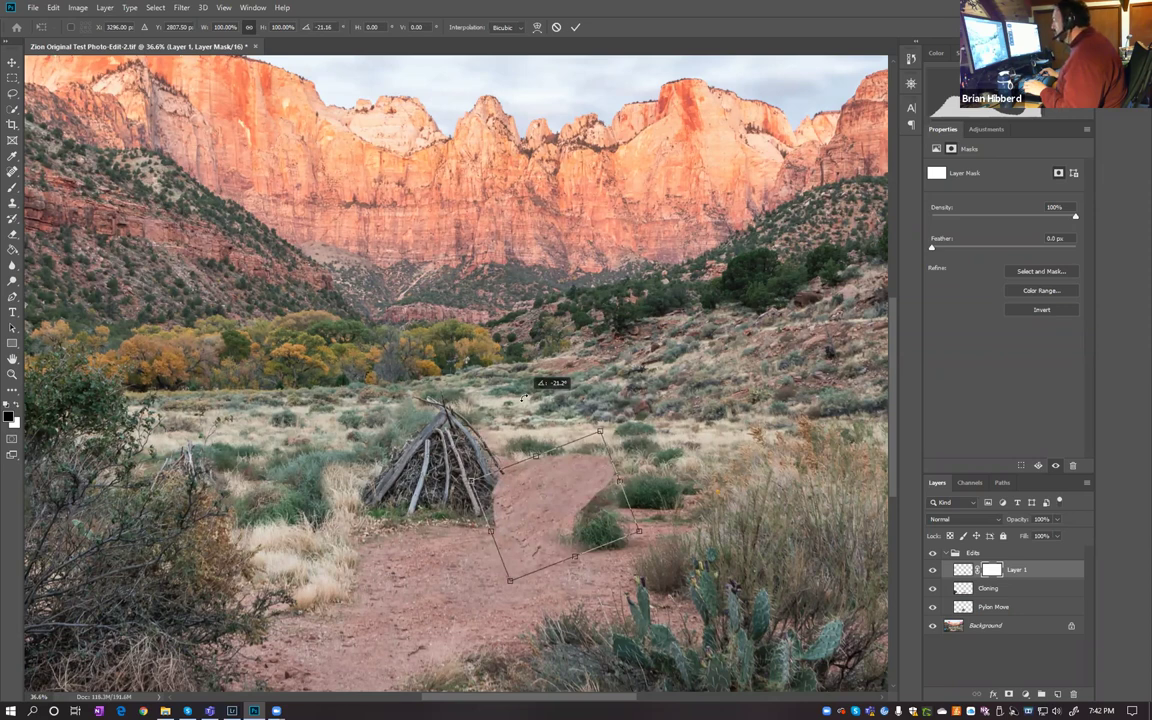
{"action": "left_click_drag", "start_coordinate": [523, 398], "coordinate": [528, 372]}
{"action": "left_click_drag", "start_coordinate": [623, 560], "coordinate": [643, 576]}
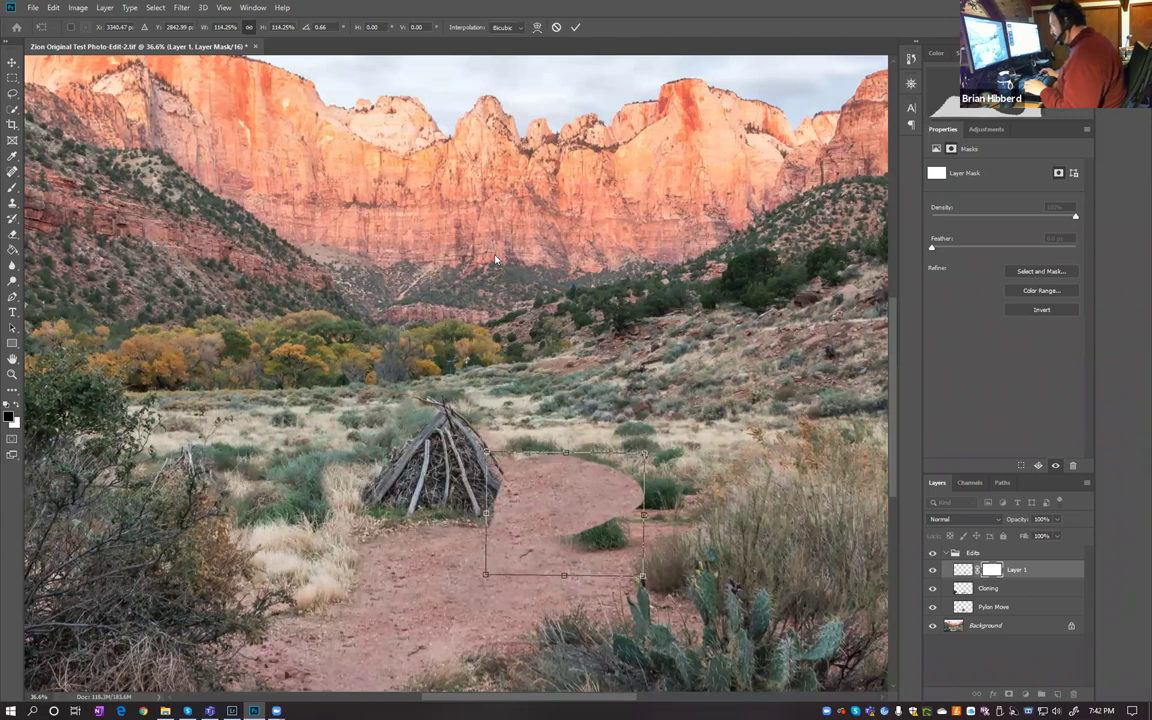
{"action": "left_click", "coordinate": [575, 27]}
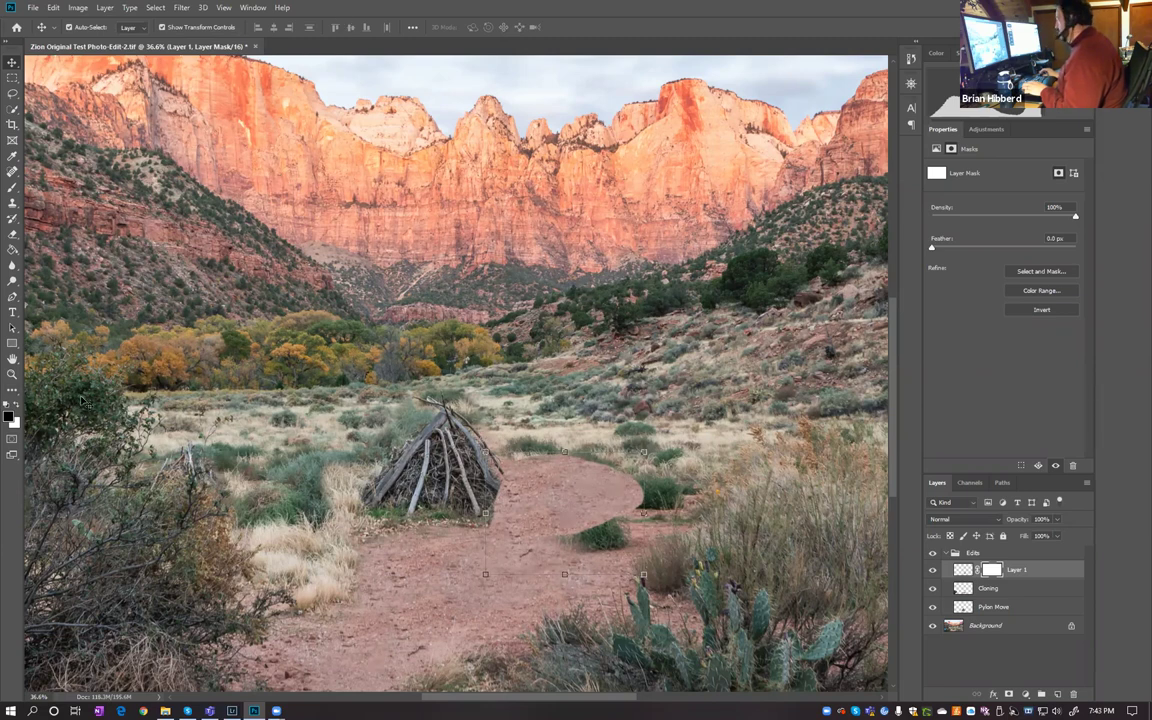
Paint black on Layer 1's mask to hide the patch's right edge and reveal grass clumps.
{"action": "left_click", "coordinate": [10, 187]}
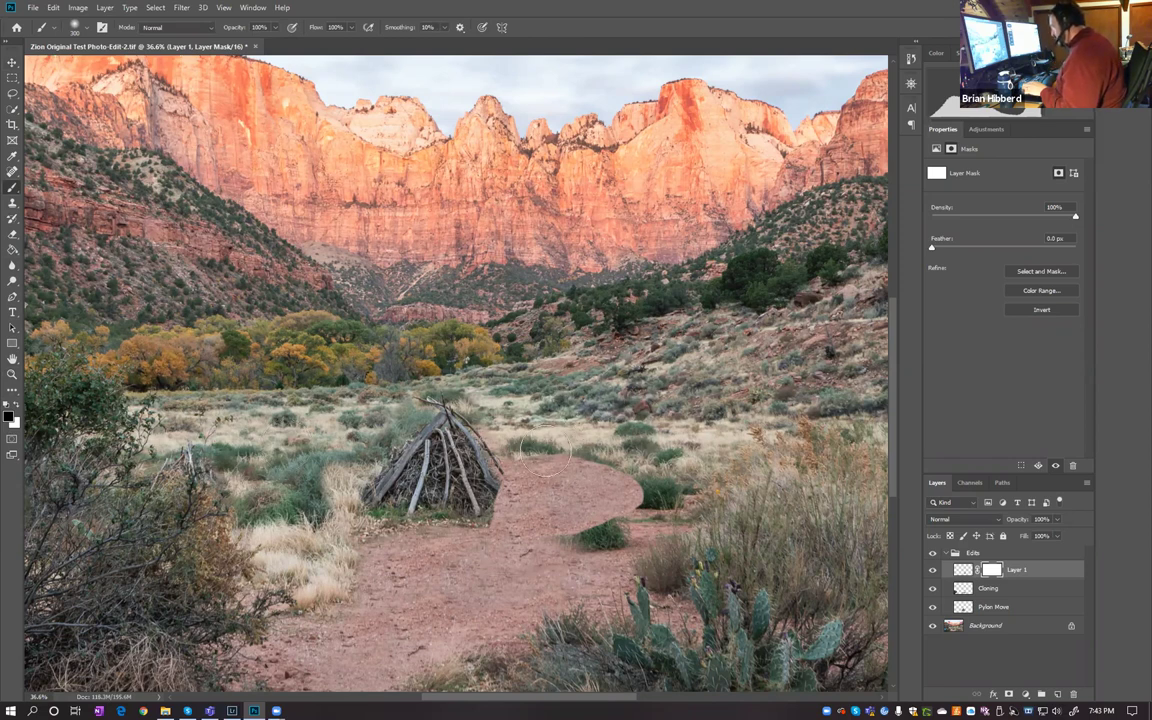
{"action": "mouse_move", "coordinate": [540, 432]}
{"action": "left_mouse_down"}
{"action": "mouse_move", "coordinate": [560, 470]}
{"action": "mouse_move", "coordinate": [601, 490]}
{"action": "left_mouse_up"}
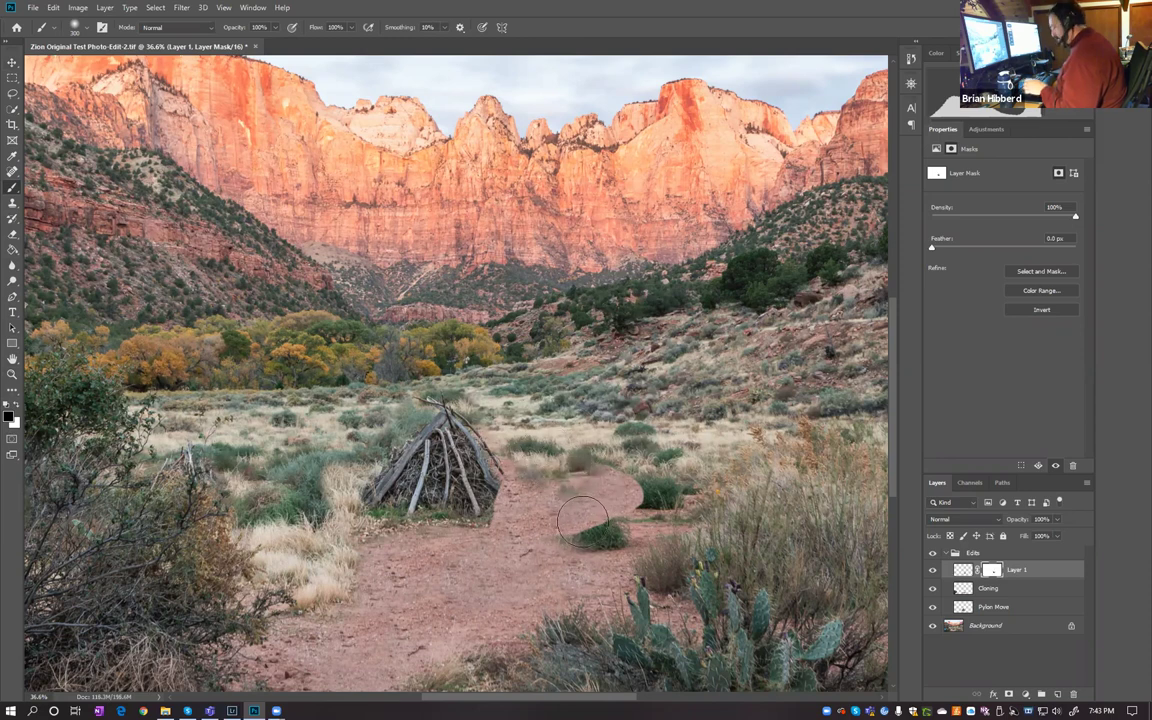
{"action": "key", "text": "x"}
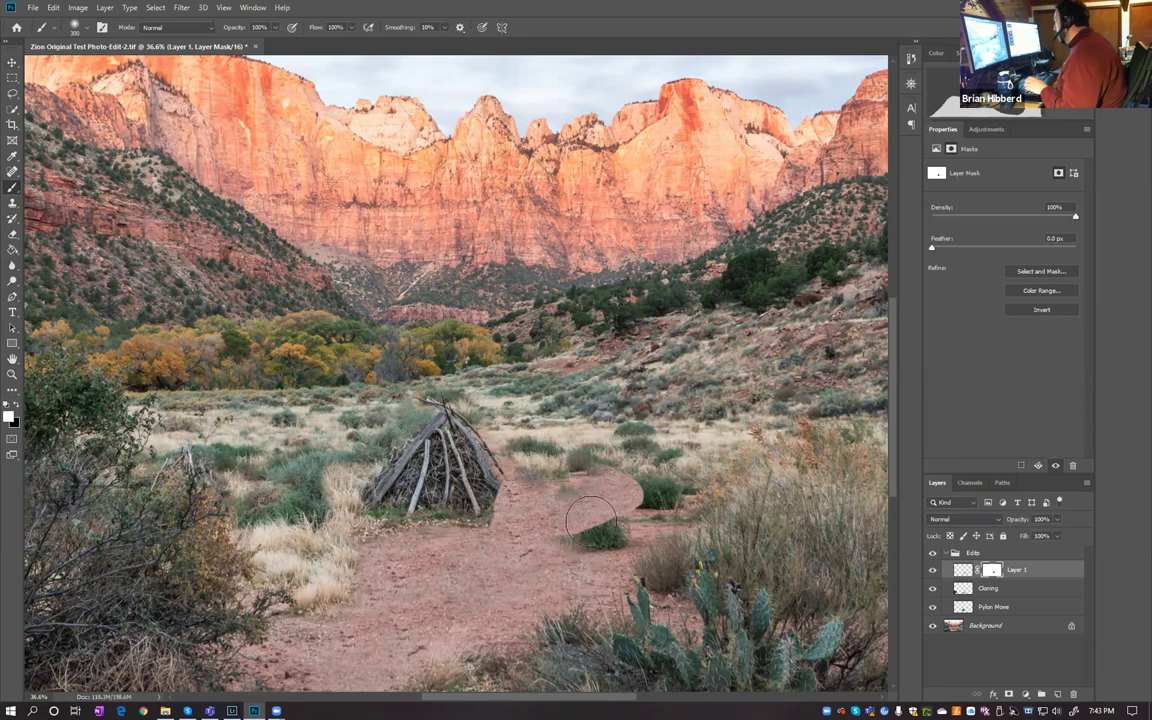
{"action": "key", "text": "x"}
{"action": "left_click_drag", "start_coordinate": [630, 460], "coordinate": [600, 460]}
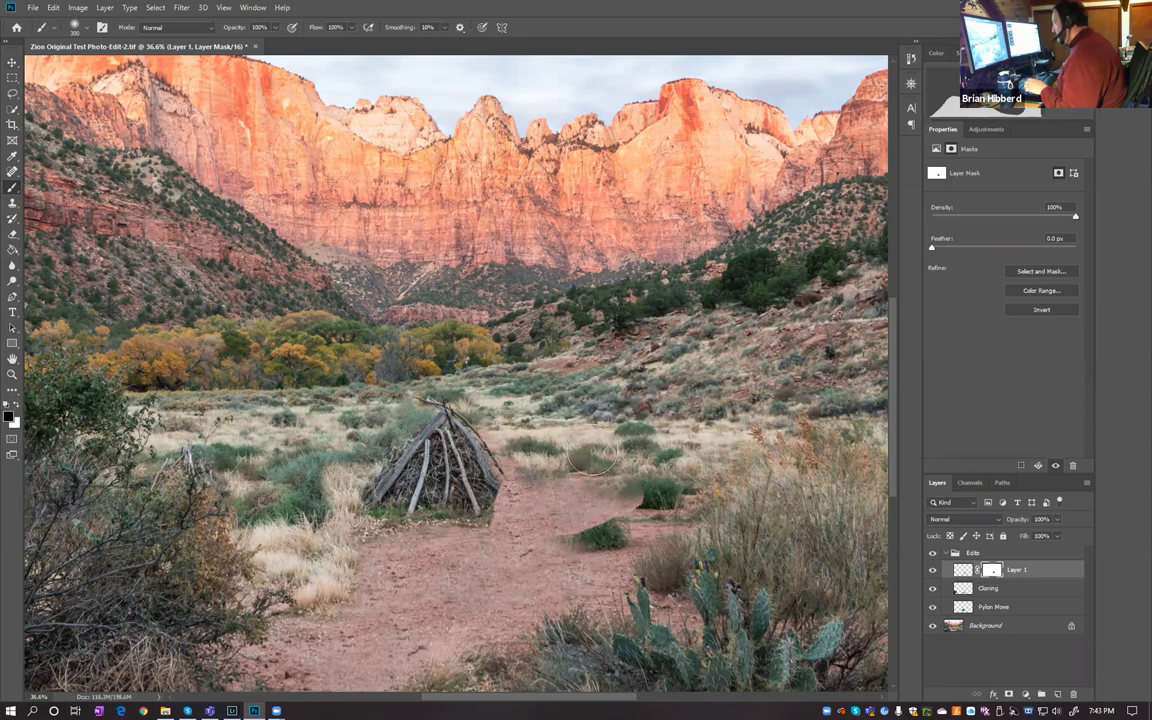
{"action": "mouse_move", "coordinate": [580, 492]}
{"action": "left_mouse_down"}
{"action": "mouse_move", "coordinate": [622, 492]}
{"action": "mouse_move", "coordinate": [560, 500]}
{"action": "mouse_move", "coordinate": [425, 470]}
{"action": "mouse_move", "coordinate": [435, 445]}
{"action": "mouse_move", "coordinate": [450, 440]}
{"action": "mouse_move", "coordinate": [470, 483]}
{"action": "mouse_move", "coordinate": [430, 445]}
{"action": "mouse_move", "coordinate": [490, 505]}
{"action": "mouse_move", "coordinate": [440, 435]}
{"action": "left_mouse_up"}
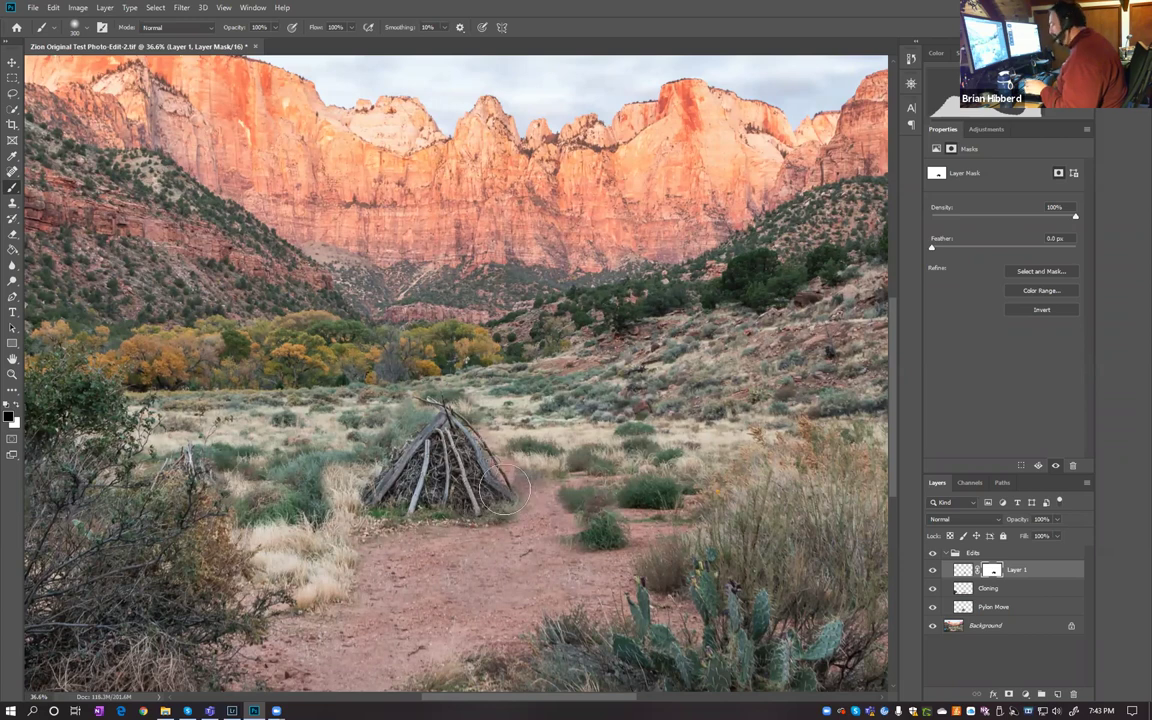
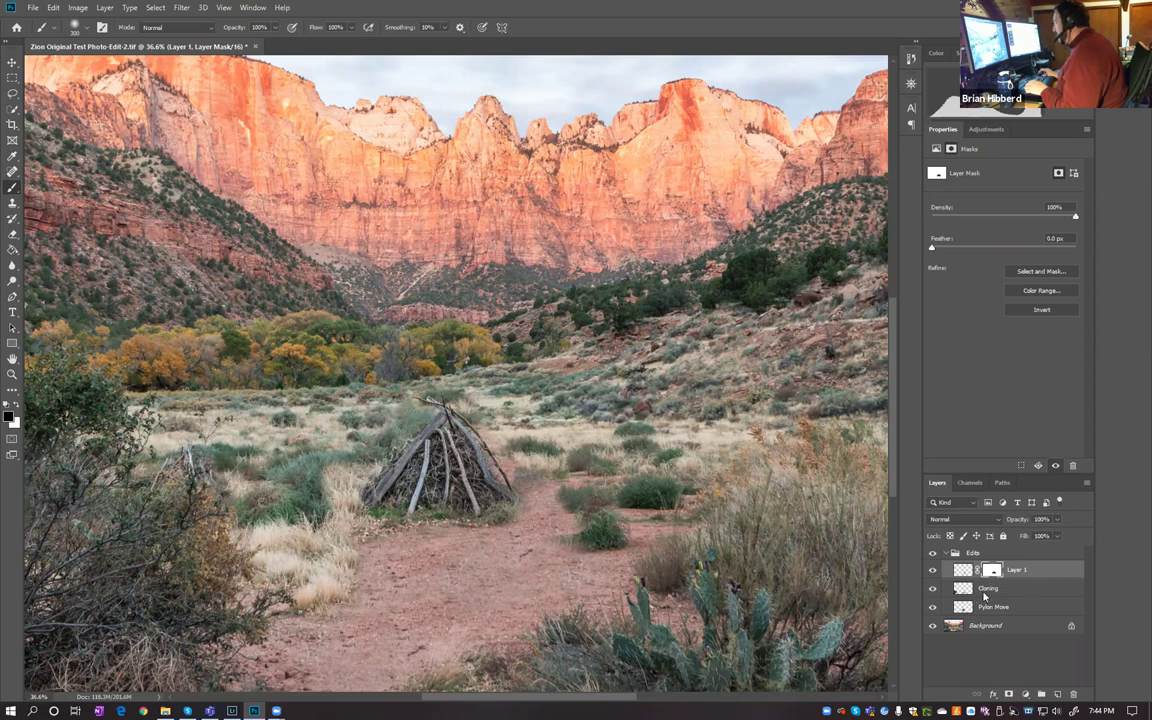
Select the Cloning layer in the Layers panel.
{"action": "left_click", "coordinate": [984, 592]}
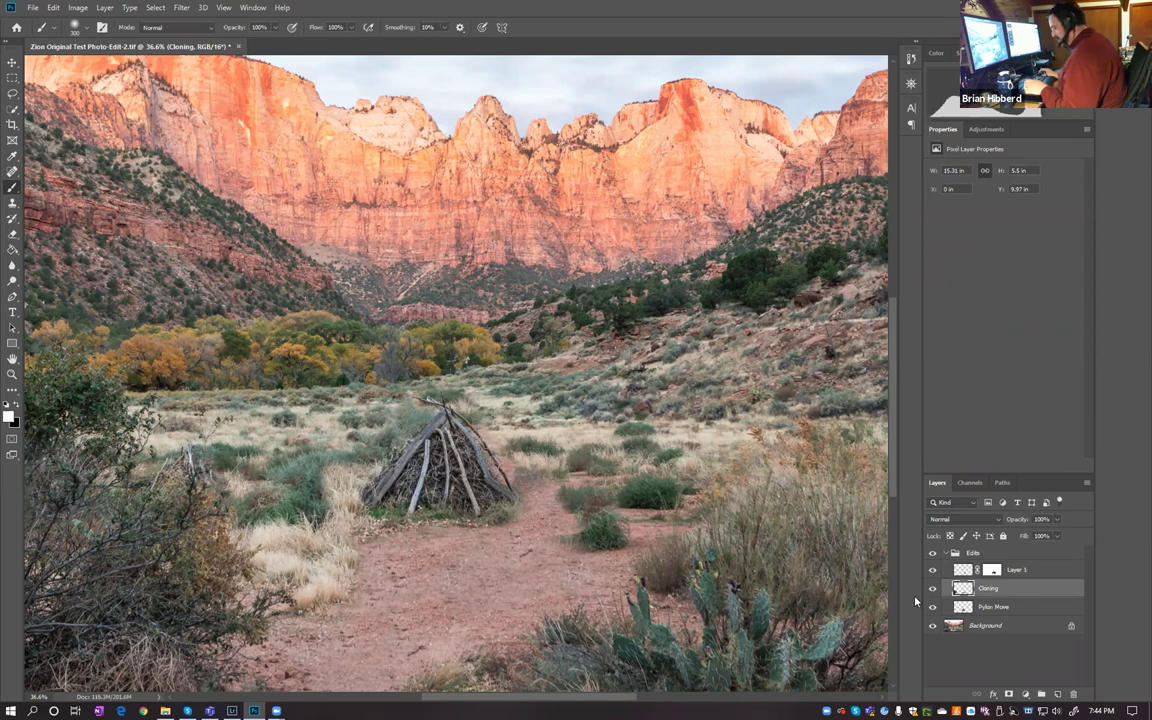
Clone-stamp sampled ground texture over the shrub on the trail right of the teepee.
{"action": "key", "text": "s"}
{"action": "left_click", "coordinate": [558, 563], "text": "alt"}
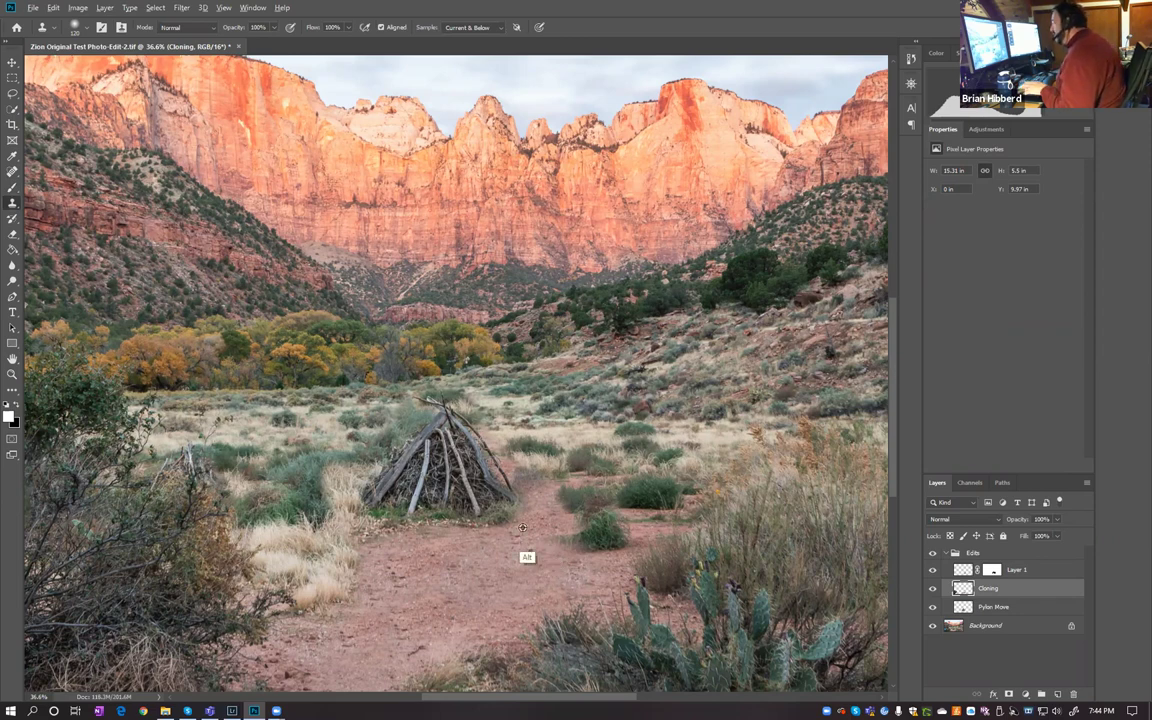
{"action": "left_click_drag", "start_coordinate": [591, 527], "coordinate": [545, 540]}
{"action": "left_click", "coordinate": [522, 578], "text": "alt"}
{"action": "left_click_drag", "start_coordinate": [612, 546], "coordinate": [587, 536]}
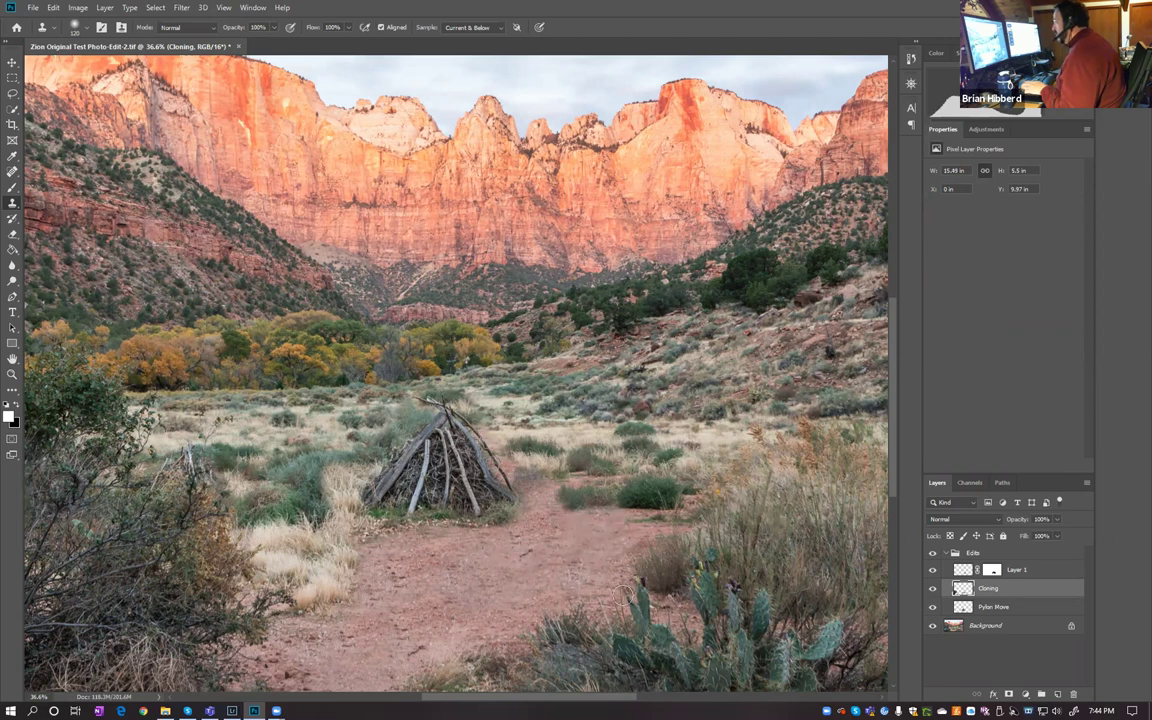
{"action": "left_click", "coordinate": [476, 502], "text": "alt"}
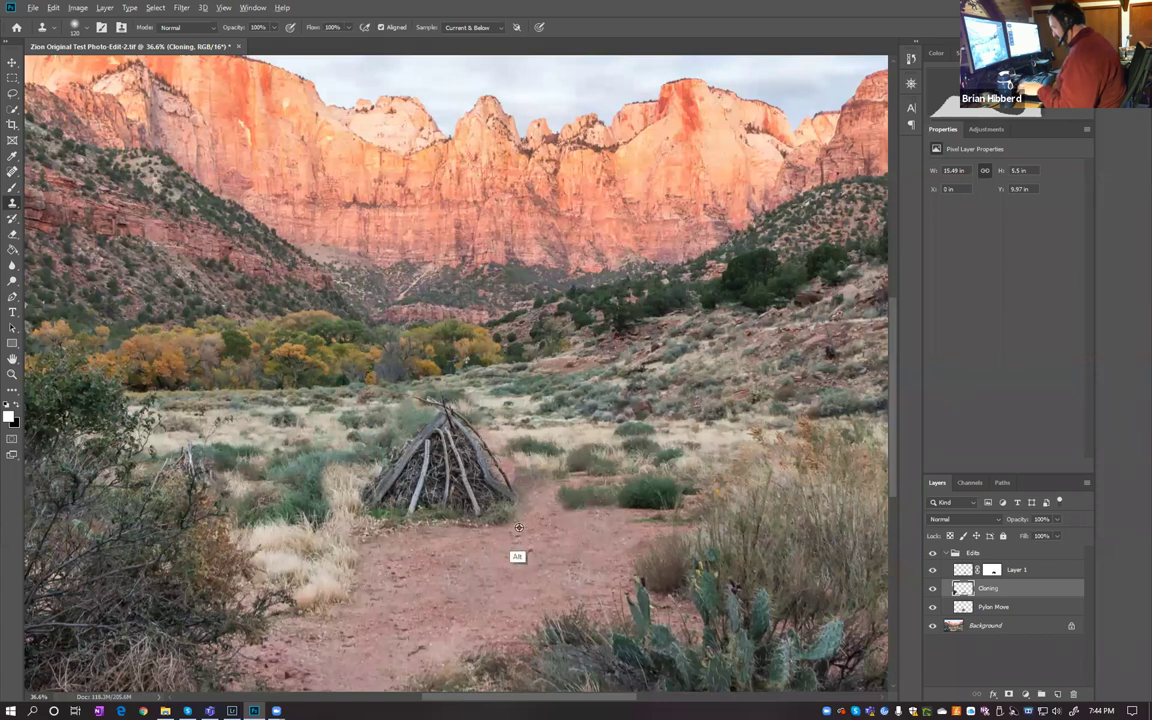
{"action": "left_click", "coordinate": [536, 525], "text": "alt"}
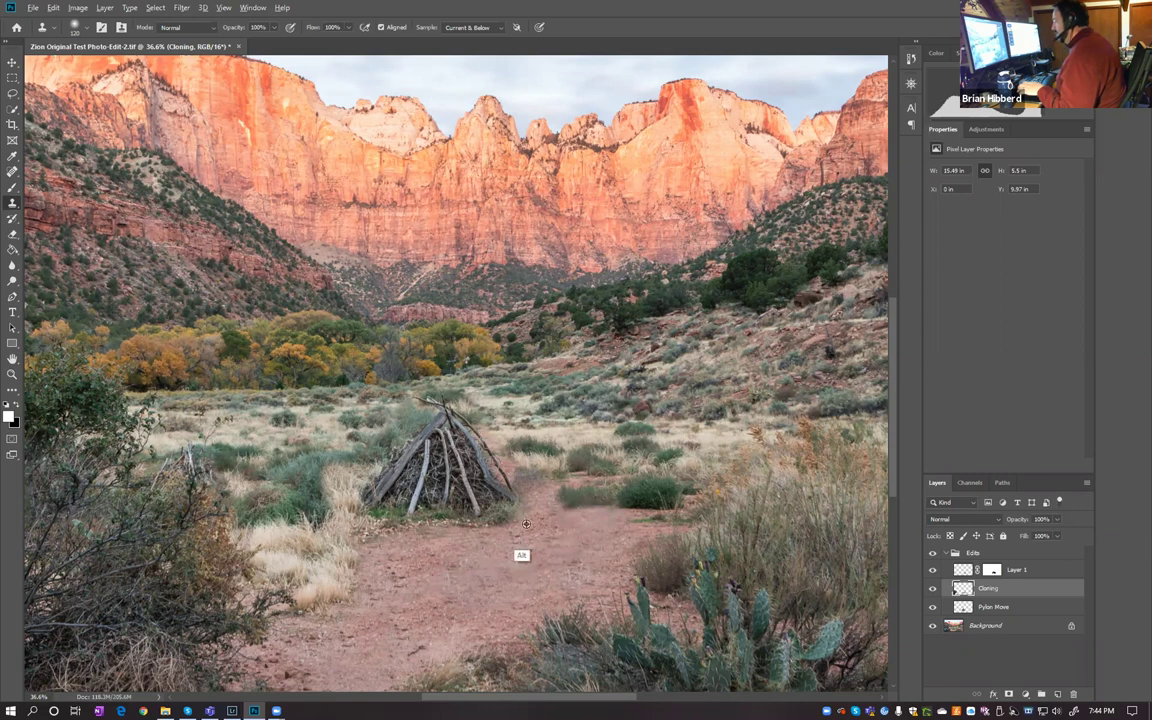
{"action": "left_click", "coordinate": [529, 525], "text": "alt"}
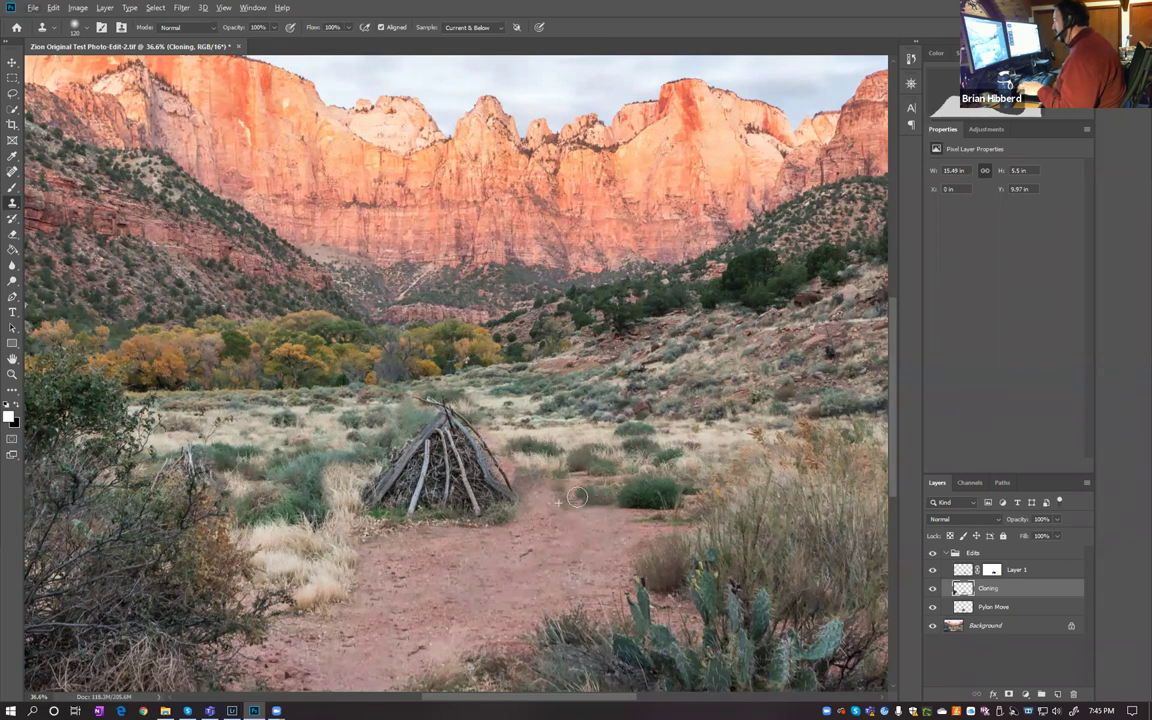
{"action": "mouse_move", "coordinate": [583, 501]}
{"action": "left_mouse_down"}
{"action": "mouse_move", "coordinate": [550, 522]}
{"action": "mouse_move", "coordinate": [578, 522]}
{"action": "mouse_move", "coordinate": [573, 510]}
{"action": "left_mouse_up"}
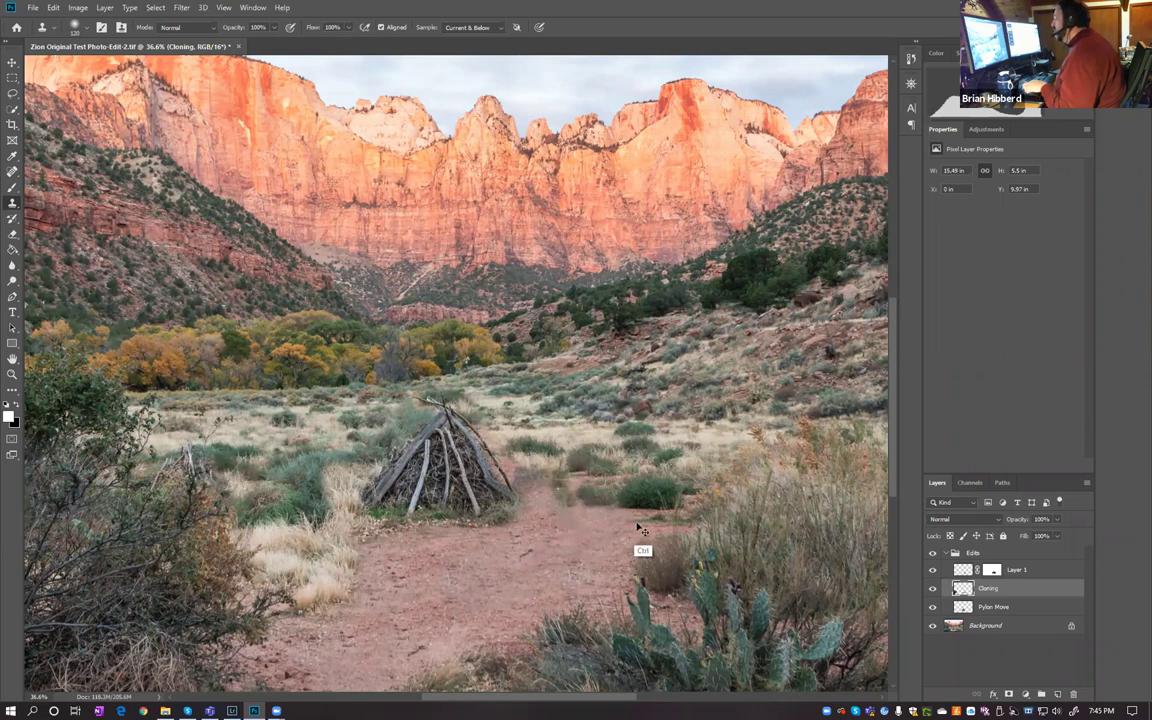
{"action": "mouse_move", "coordinate": [627, 537]}
{"action": "left_mouse_down"}
{"action": "mouse_move", "coordinate": [605, 535]}
{"action": "mouse_move", "coordinate": [615, 534]}
{"action": "left_mouse_up"}
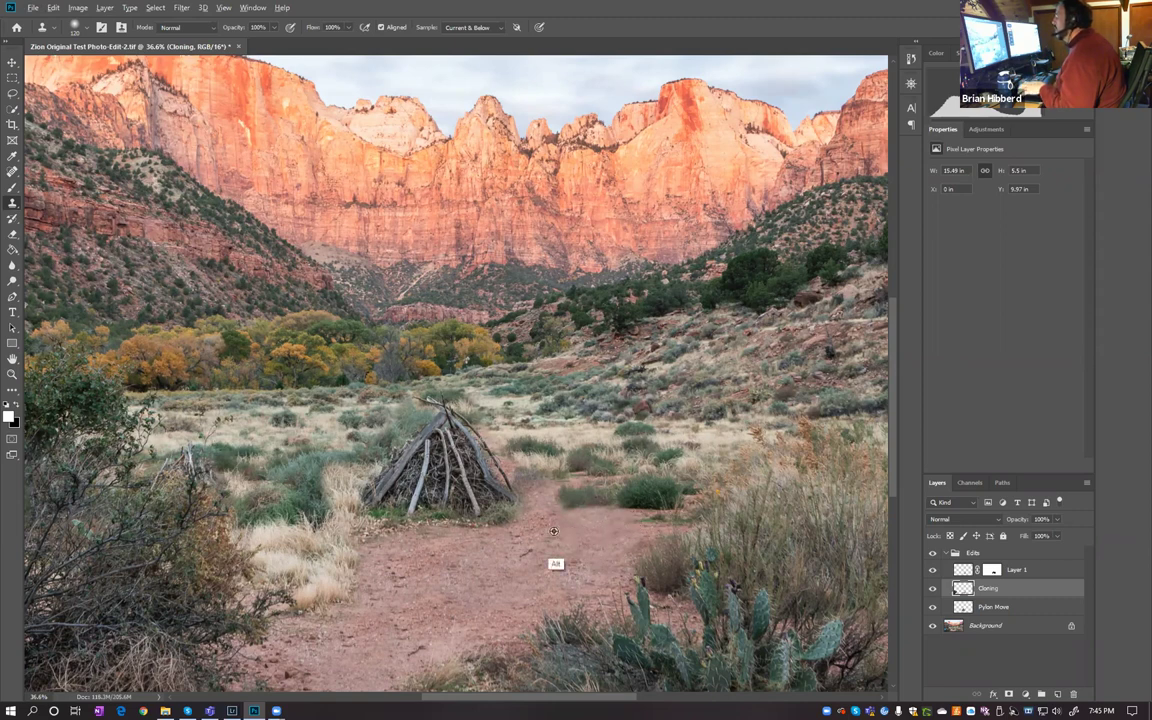
Blend cloned ground along the teepee's right edge, then toggle the Edits group to compare.
{"action": "left_click", "coordinate": [541, 526], "text": "alt"}
{"action": "left_click", "coordinate": [563, 521], "text": "alt"}
{"action": "left_click_drag", "start_coordinate": [510, 468], "coordinate": [516, 474]}
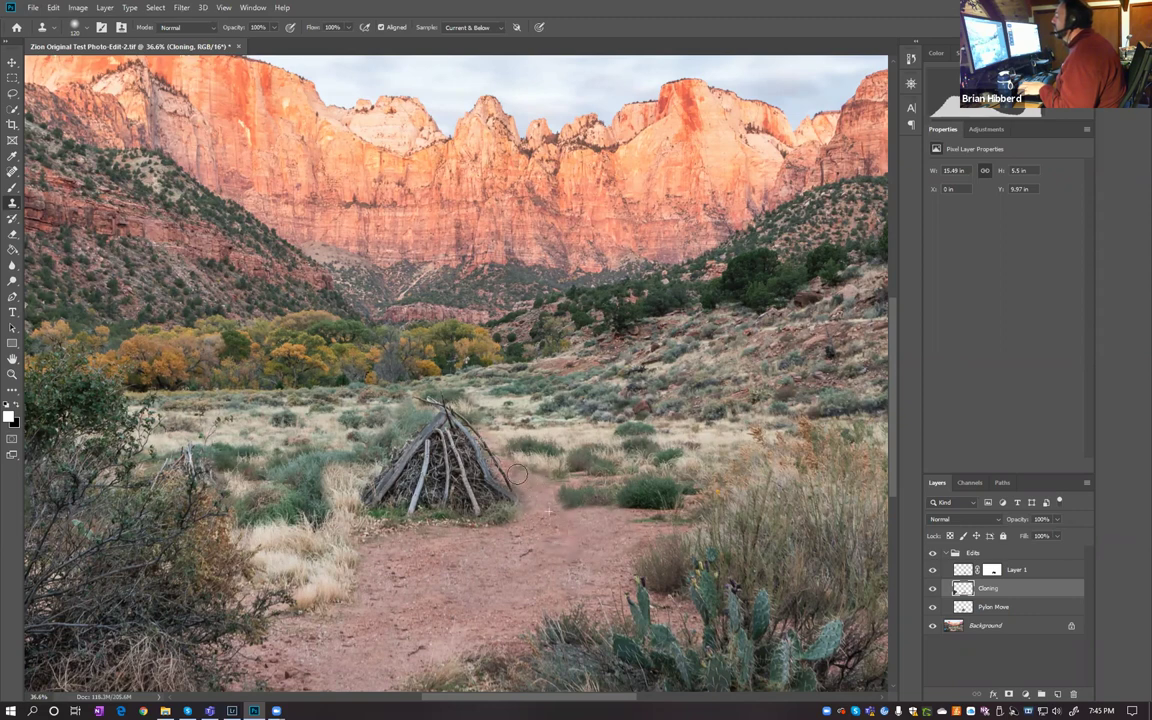
{"action": "left_click", "coordinate": [590, 523], "text": "alt"}
{"action": "left_click_drag", "start_coordinate": [516, 476], "coordinate": [516, 467]}
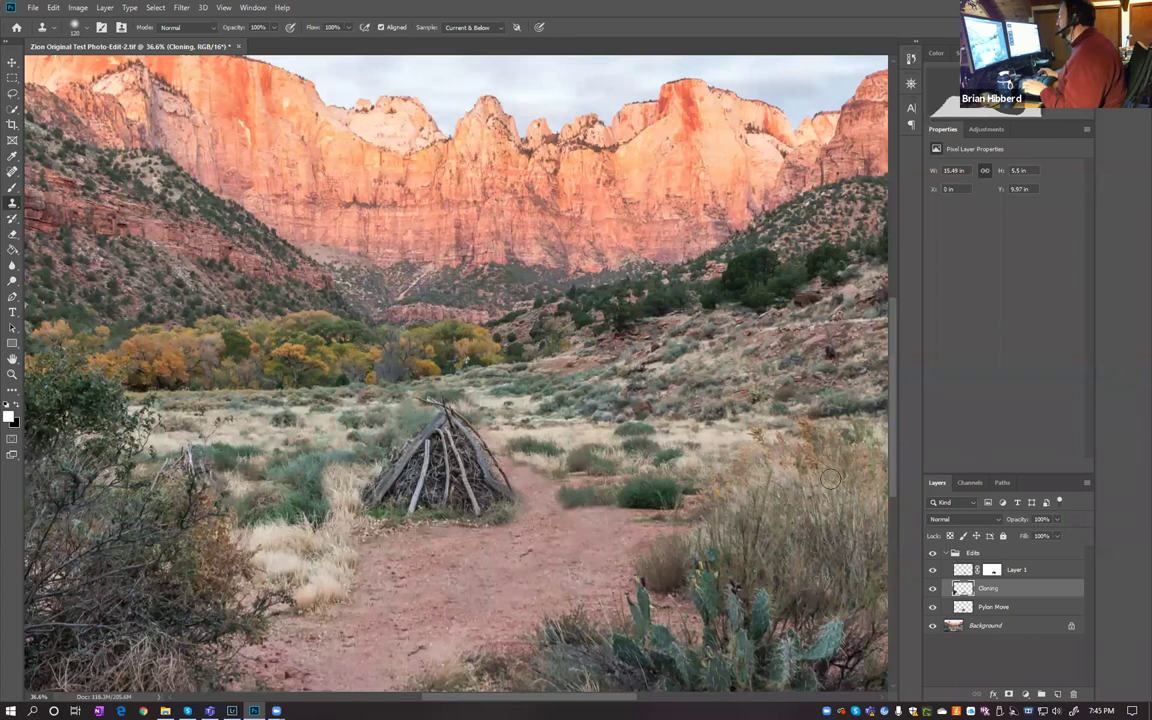
{"action": "left_click", "coordinate": [932, 555]}
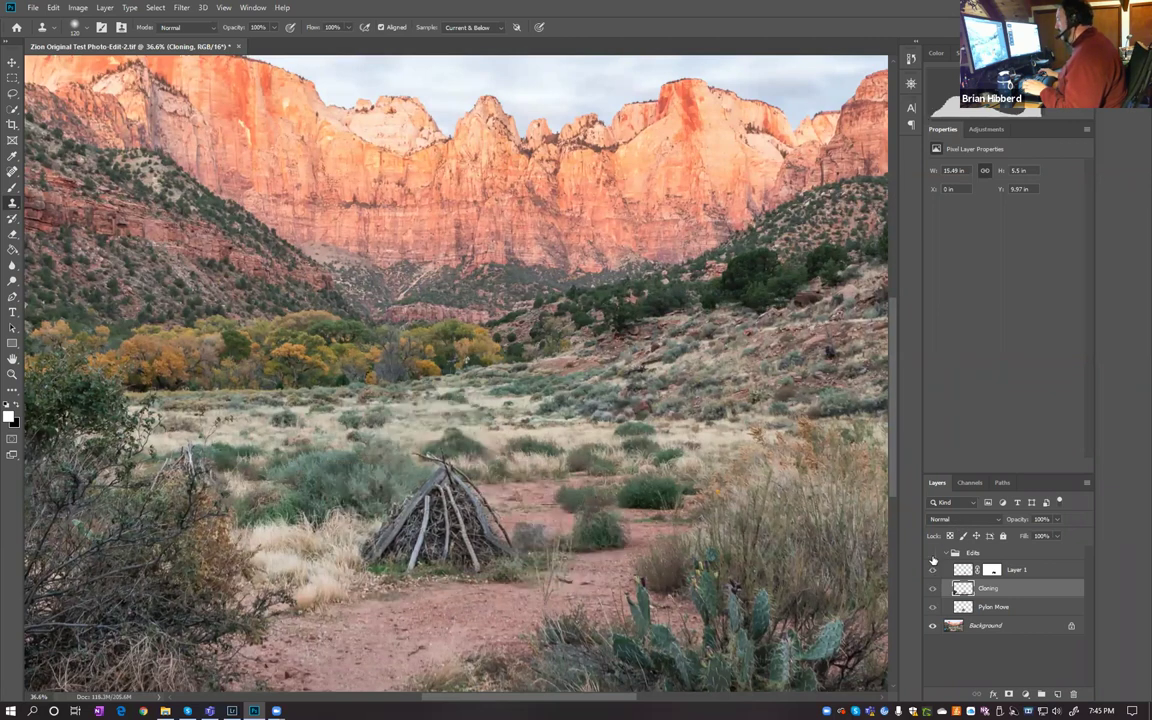
{"action": "left_click", "coordinate": [932, 555]}
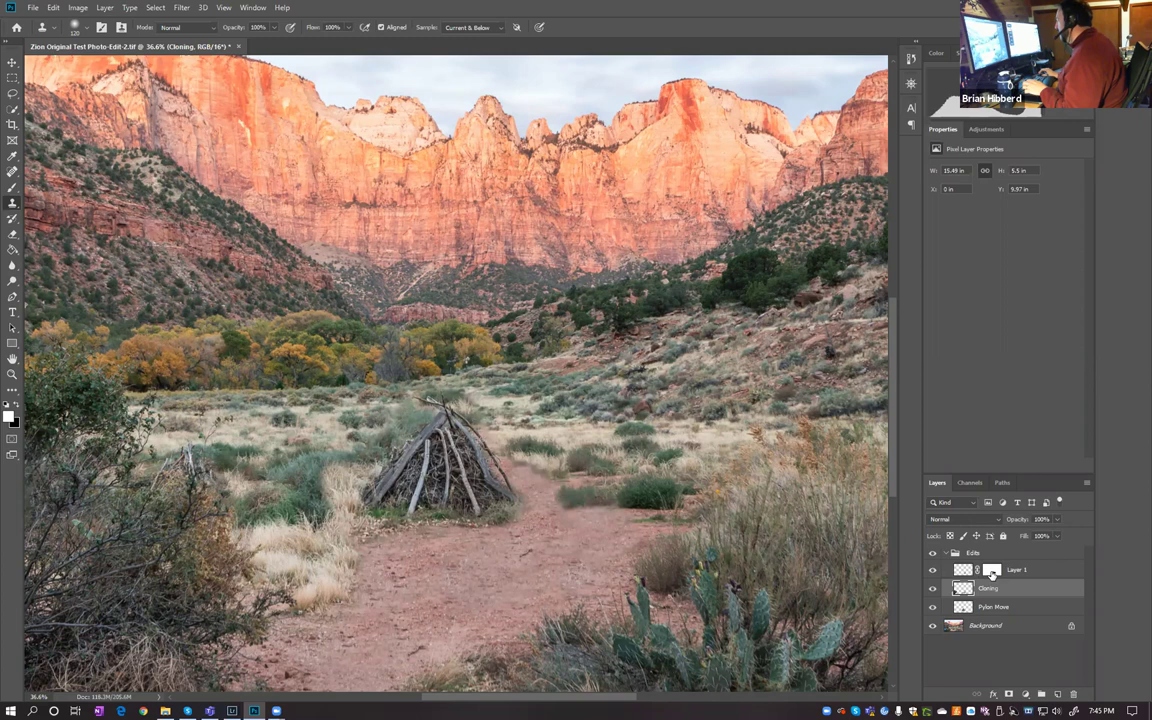
Lasso an oval patch of bare trail and copy it onto a new Layer 2.
{"action": "left_click", "coordinate": [12, 93]}
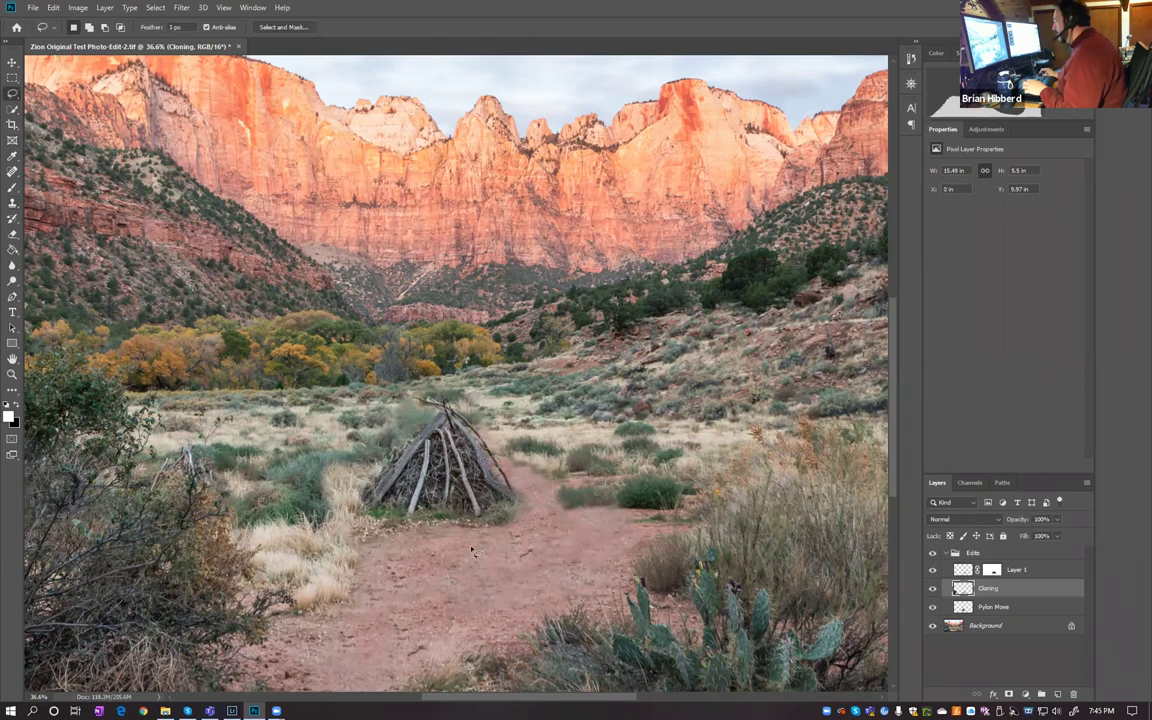
{"action": "mouse_move", "coordinate": [528, 582]}
{"action": "left_mouse_down"}
{"action": "mouse_move", "coordinate": [520, 546]}
{"action": "mouse_move", "coordinate": [428, 546]}
{"action": "left_mouse_up"}
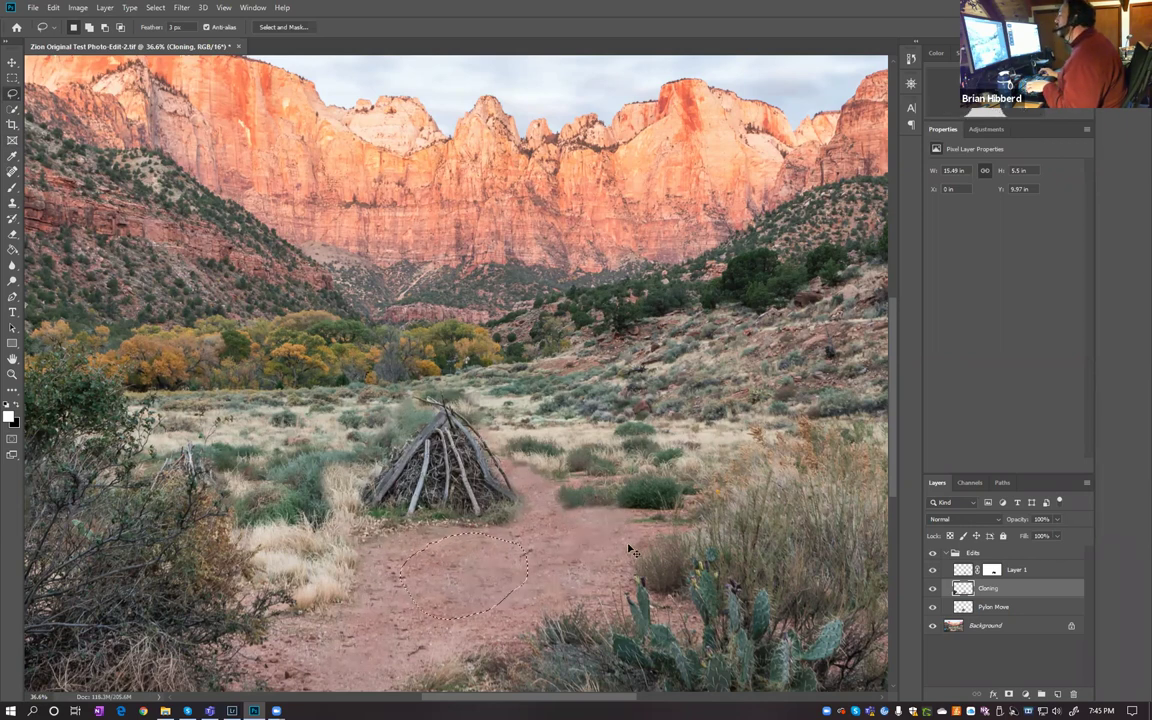
{"action": "key", "text": "ctrl+j"}
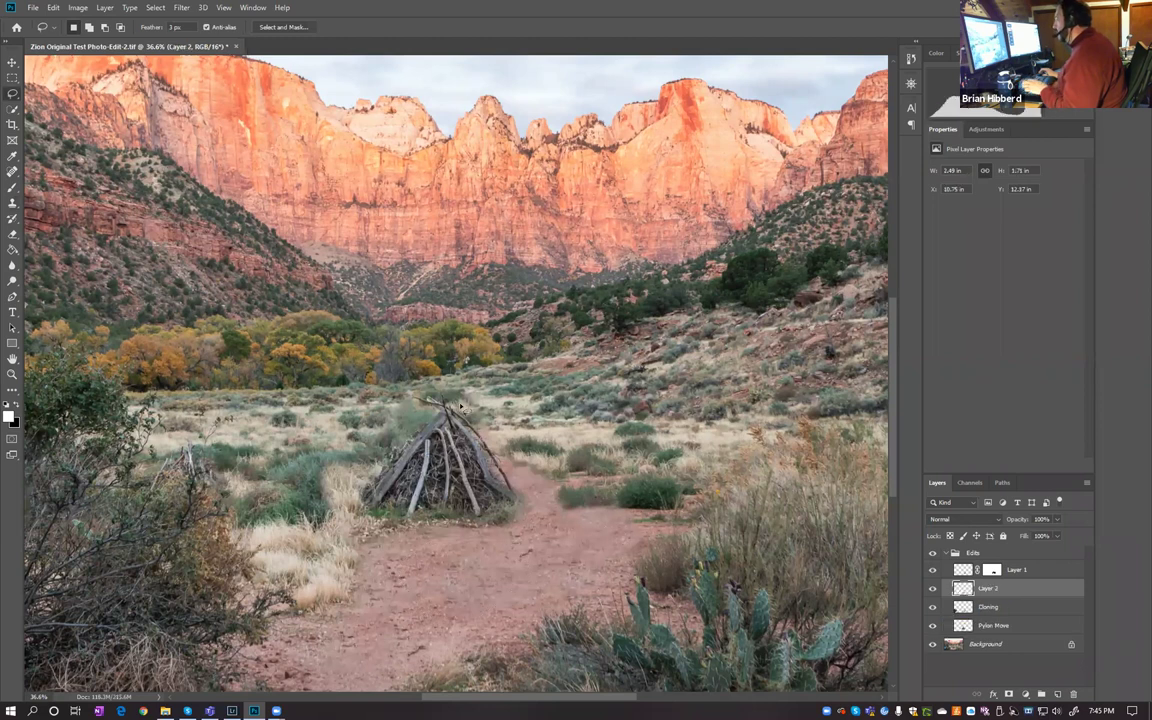
Move the copied trail patch across the trail and scale it down with Free Transform.
{"action": "left_click", "coordinate": [11, 62]}
{"action": "mouse_move", "coordinate": [470, 496]}
{"action": "left_mouse_down"}
{"action": "mouse_move", "coordinate": [524, 540]}
{"action": "mouse_move", "coordinate": [562, 513]}
{"action": "left_mouse_up"}
{"action": "key", "text": "ctrl+t"}
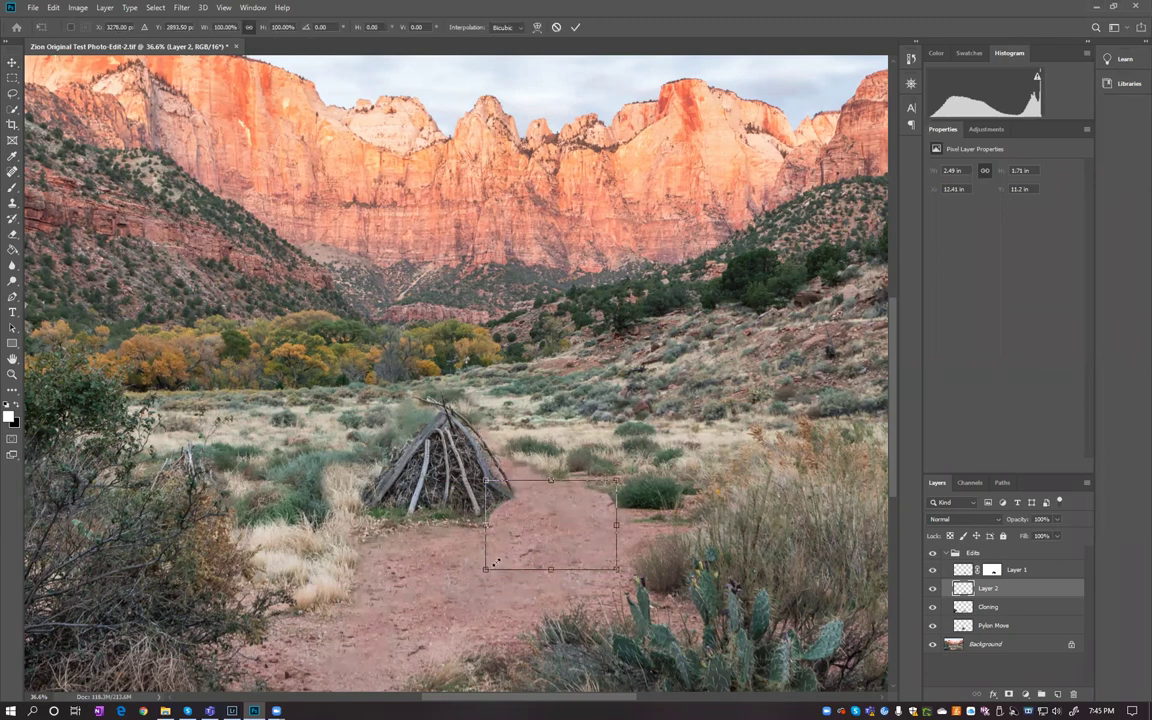
{"action": "left_click_drag", "start_coordinate": [485, 569], "coordinate": [535, 535]}
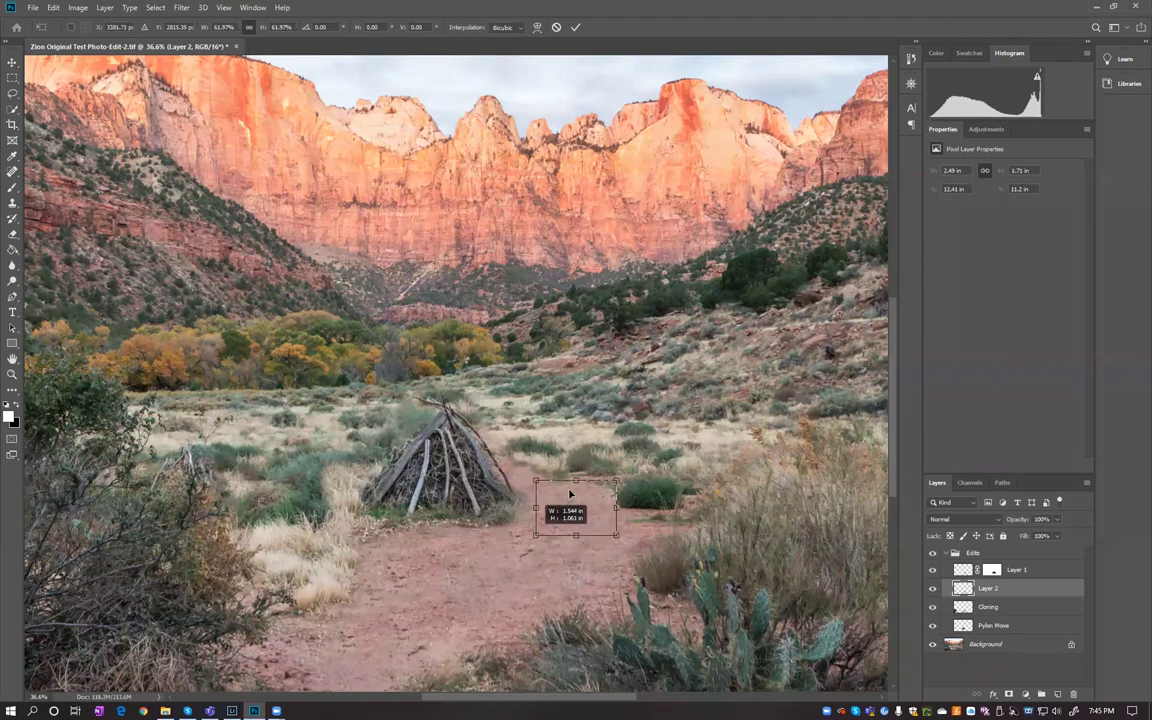
{"action": "left_click_drag", "start_coordinate": [570, 493], "coordinate": [571, 492]}
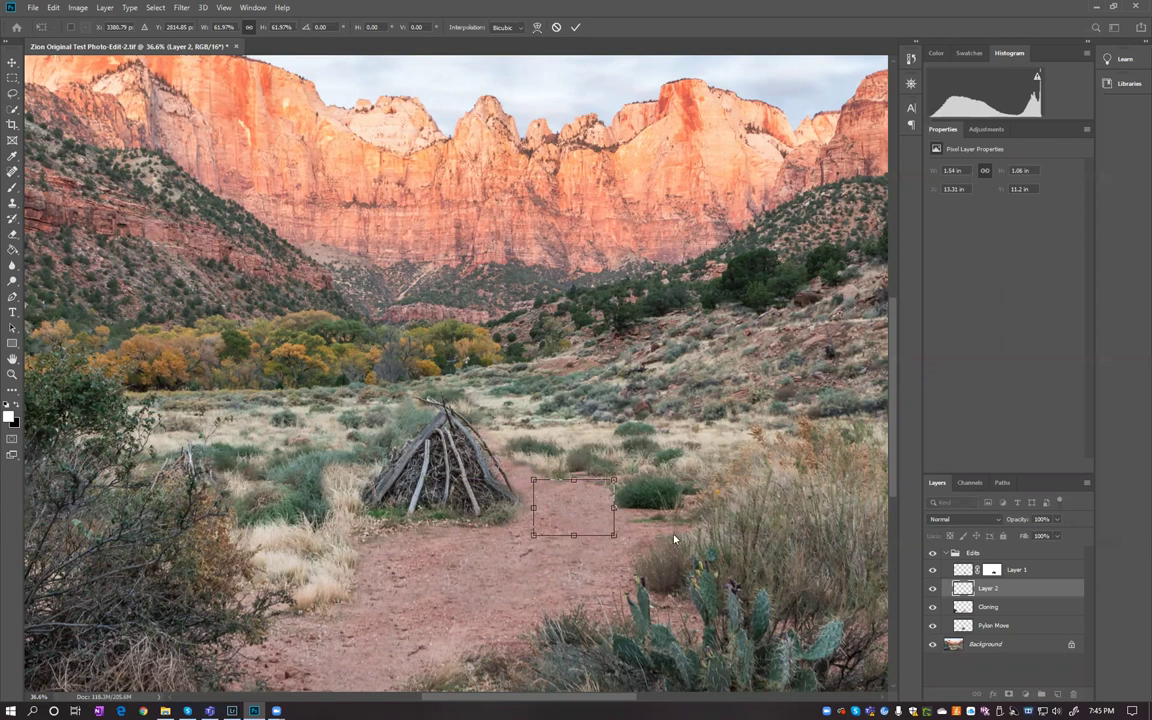
{"action": "key", "text": "Return"}
Reposition the patch beside the teepee's right base and rescale it to about 62%.
{"action": "left_click_drag", "start_coordinate": [632, 480], "coordinate": [544, 530]}
{"action": "left_click_drag", "start_coordinate": [470, 563], "coordinate": [562, 509]}
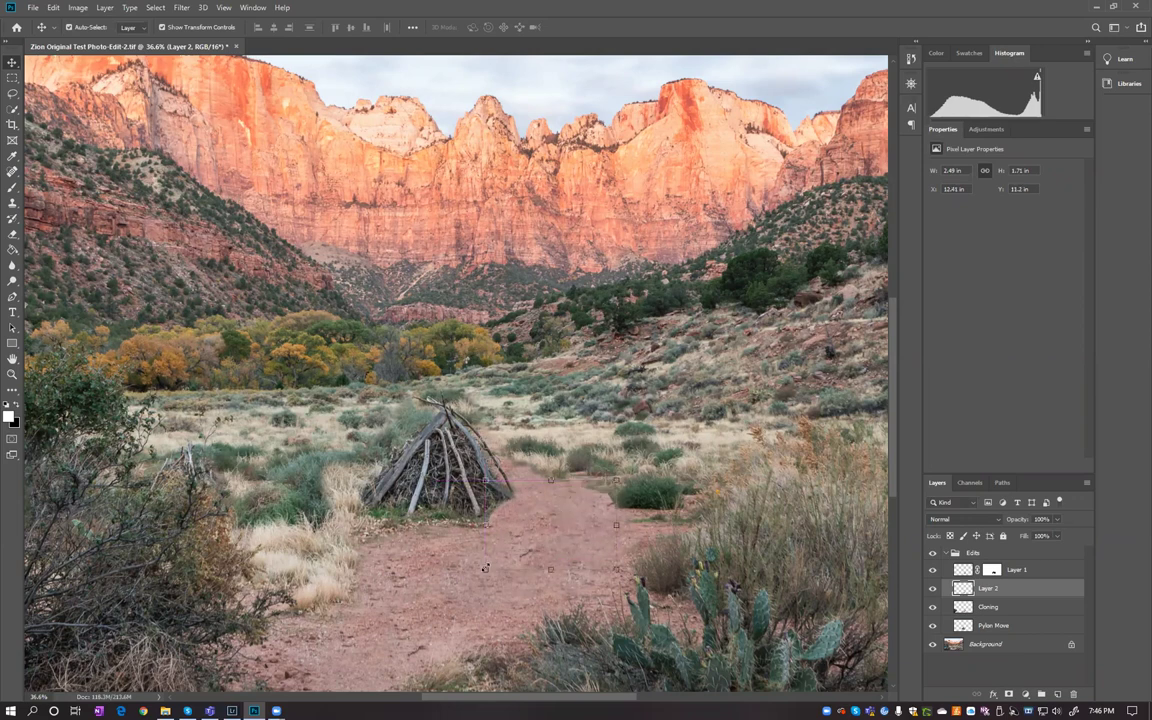
{"action": "key", "text": "ctrl+t"}
{"action": "left_click_drag", "start_coordinate": [486, 569], "coordinate": [531, 538]}
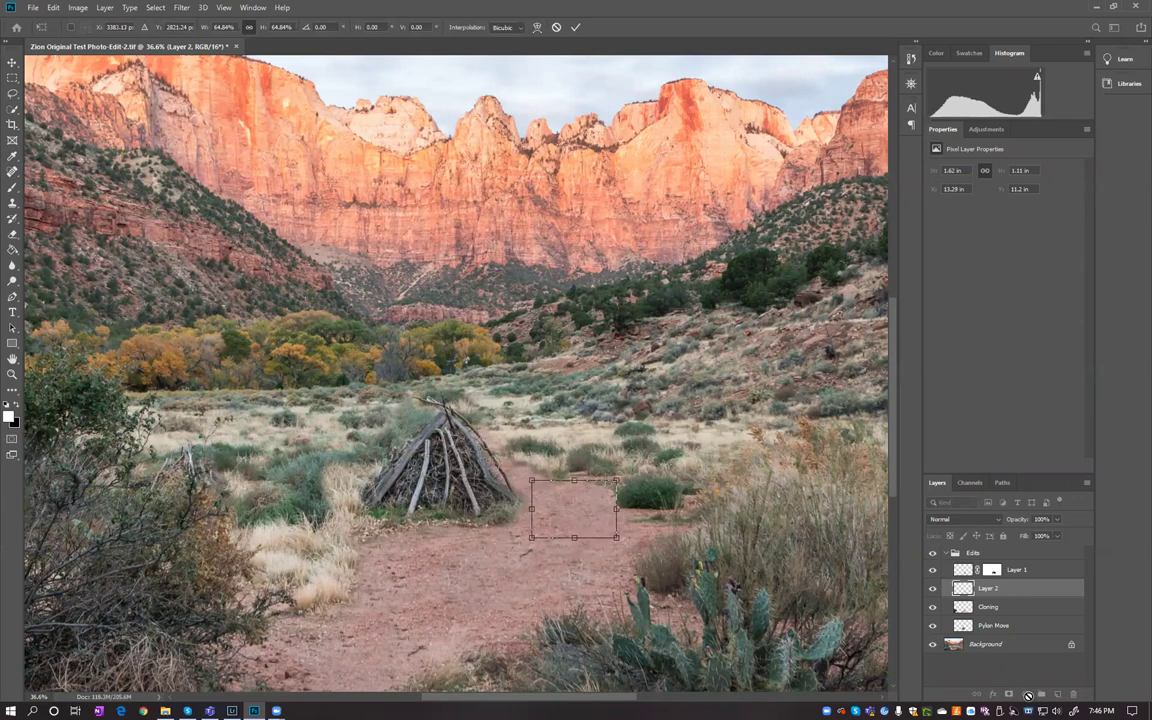
{"action": "key", "text": "Return"}
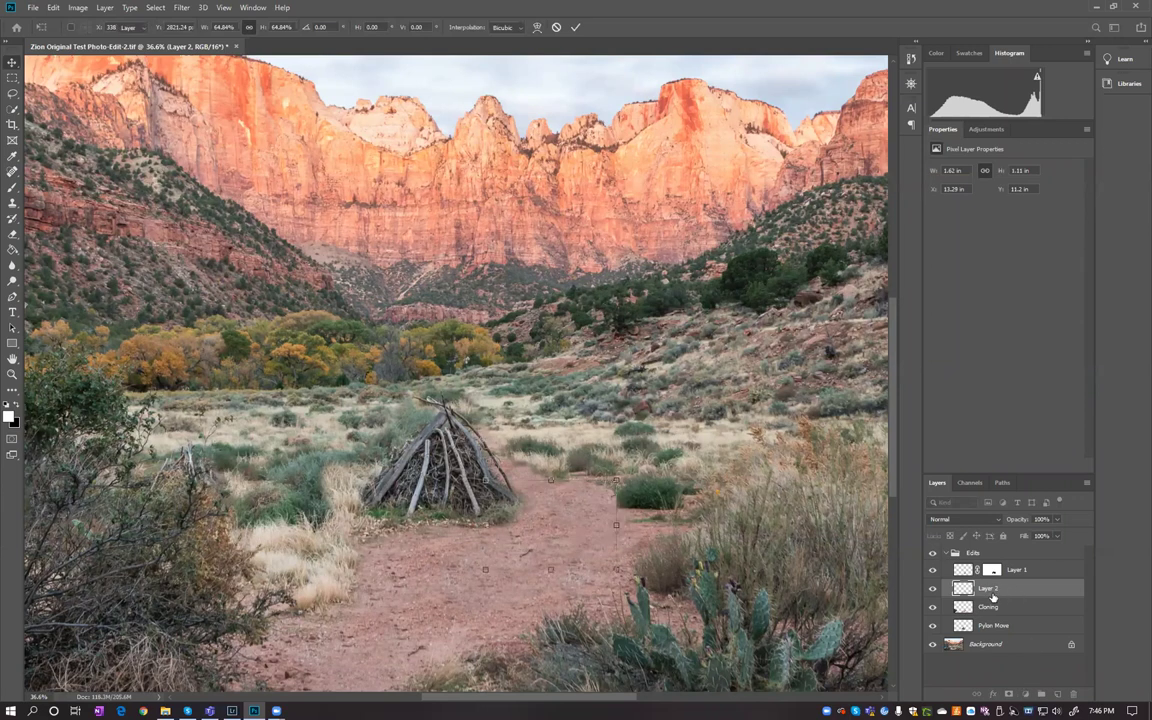
{"action": "left_click", "coordinate": [1024, 695]}
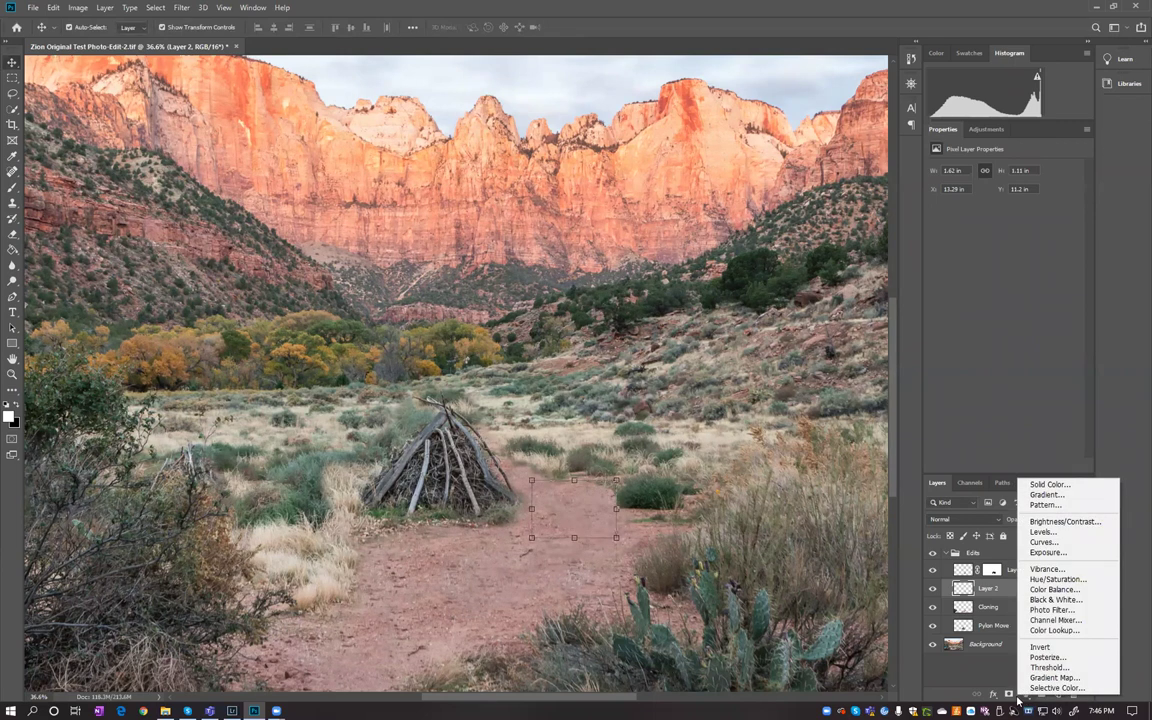
Add a layer mask to Layer 2 and brush black along the patch edges to blend them.
{"action": "left_click", "coordinate": [1012, 699]}
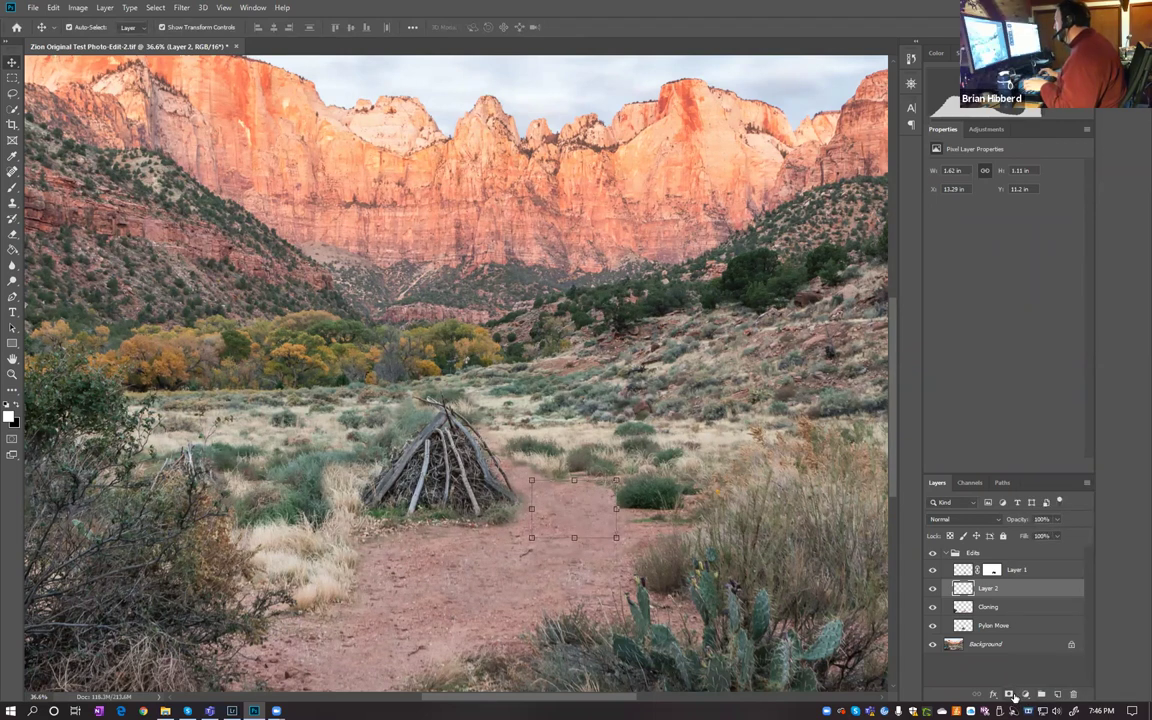
{"action": "left_click", "coordinate": [1010, 695]}
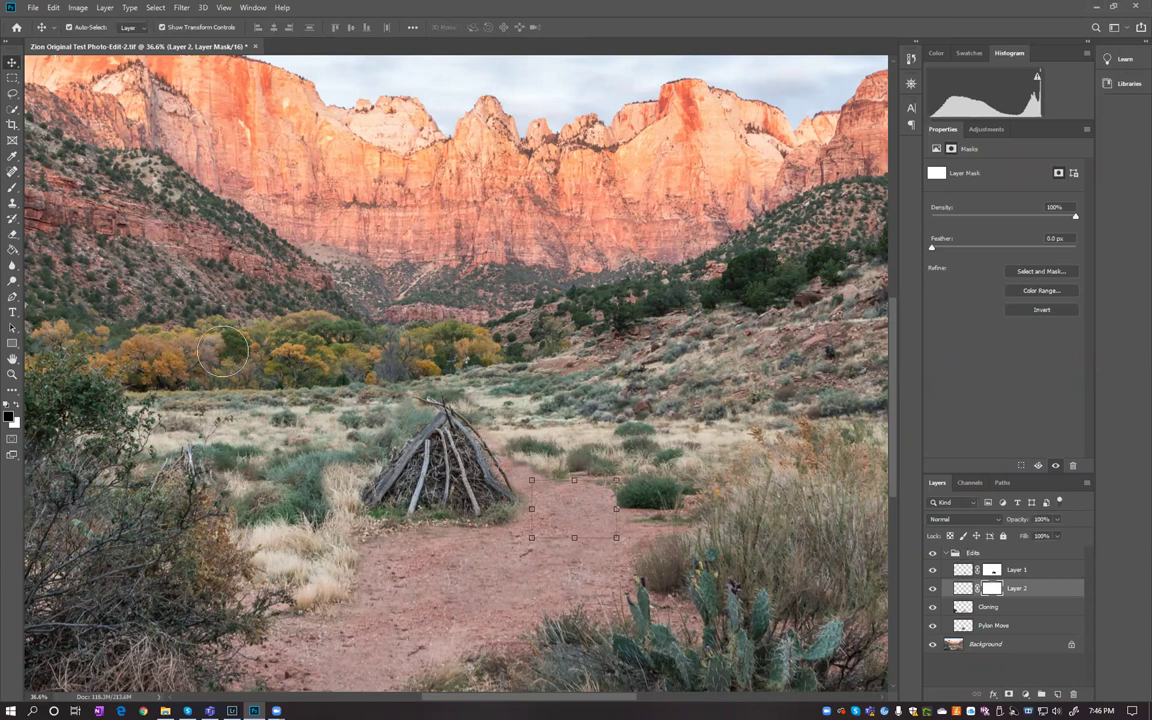
{"action": "key", "text": "b"}
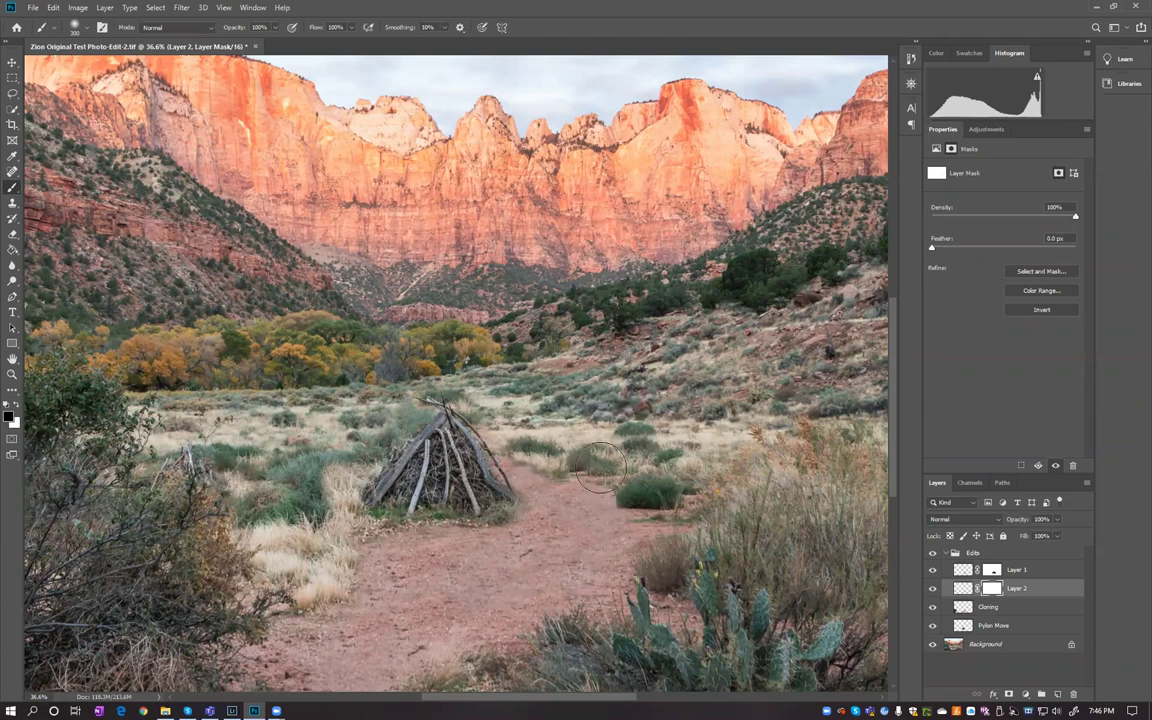
{"action": "mouse_move", "coordinate": [648, 487]}
{"action": "left_mouse_down"}
{"action": "mouse_move", "coordinate": [584, 424]}
{"action": "mouse_move", "coordinate": [570, 445]}
{"action": "mouse_move", "coordinate": [617, 553]}
{"action": "mouse_move", "coordinate": [522, 553]}
{"action": "mouse_move", "coordinate": [517, 541]}
{"action": "left_mouse_up"}
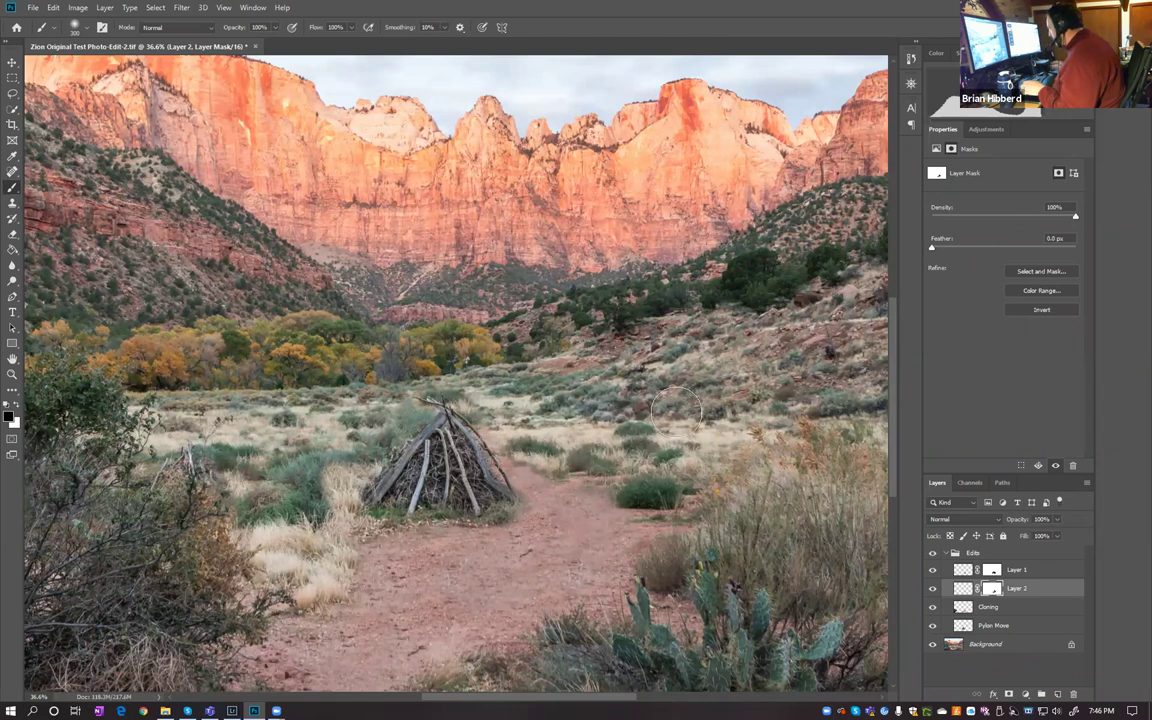
{"action": "left_click", "coordinate": [962, 606]}
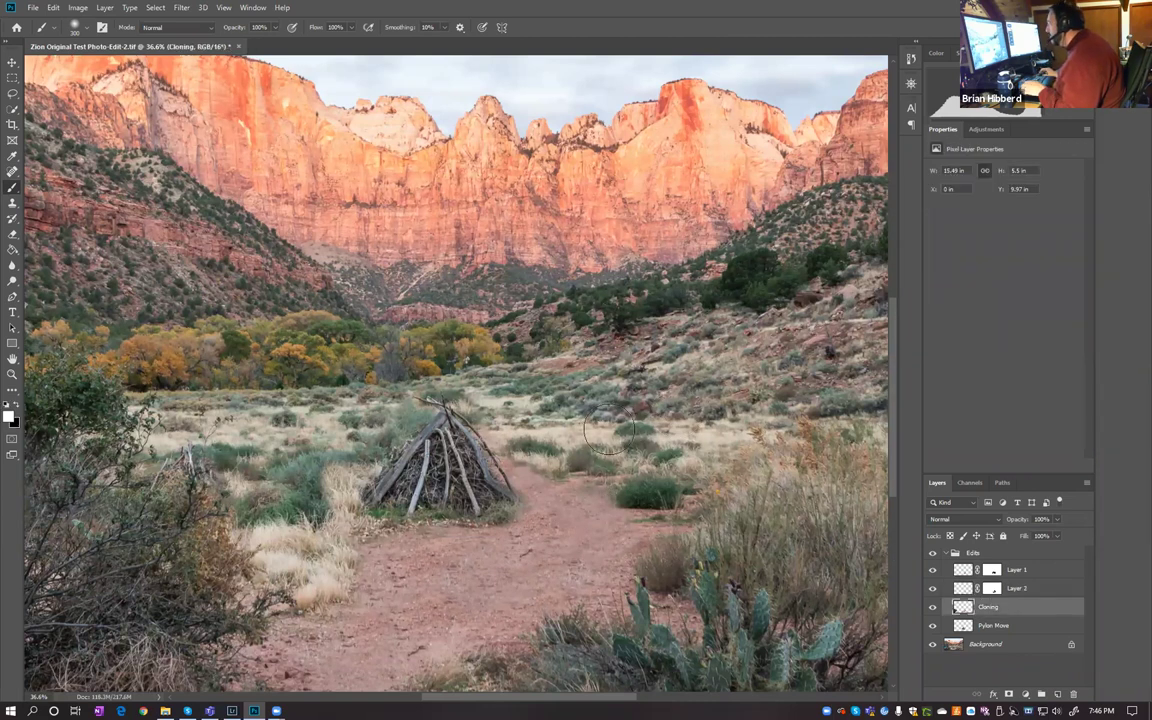
Zoom in and clone-stamp grass over the trail edge beside the stick shelter.
{"action": "key", "text": "super"}
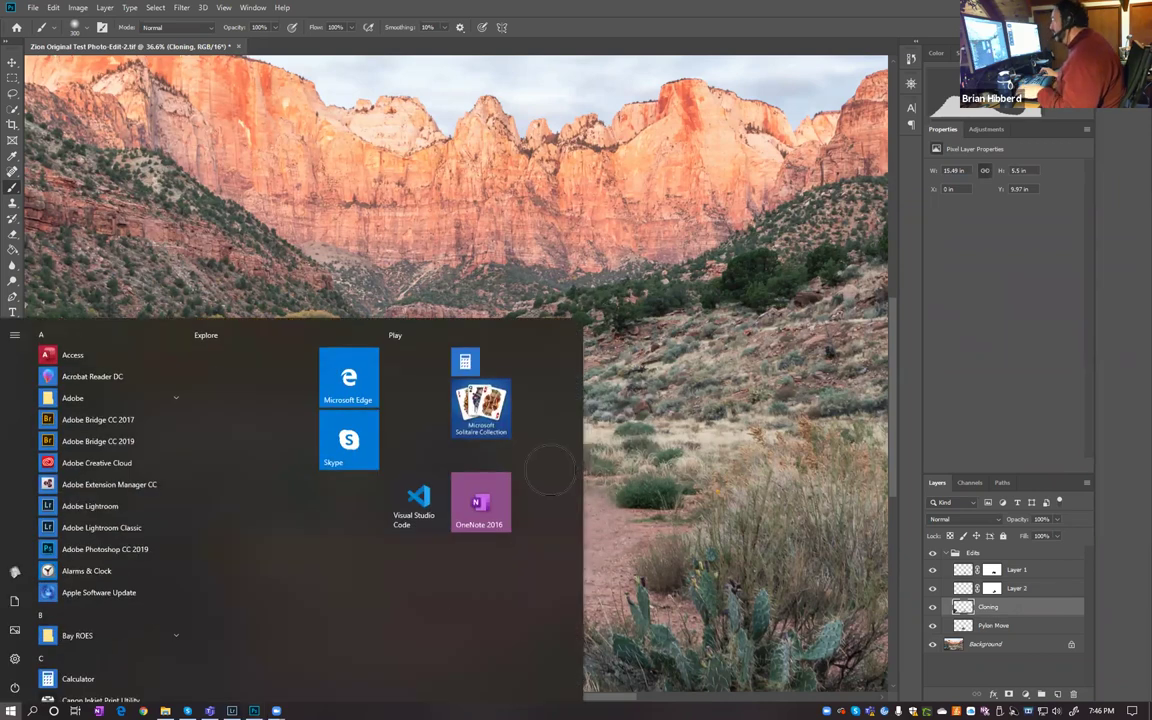
{"action": "key", "text": "Escape"}
{"action": "scroll", "coordinate": [540, 467], "scroll_direction": "up", "scroll_amount": 2}
{"action": "scroll", "coordinate": [540, 467], "scroll_direction": "up", "scroll_amount": 4}
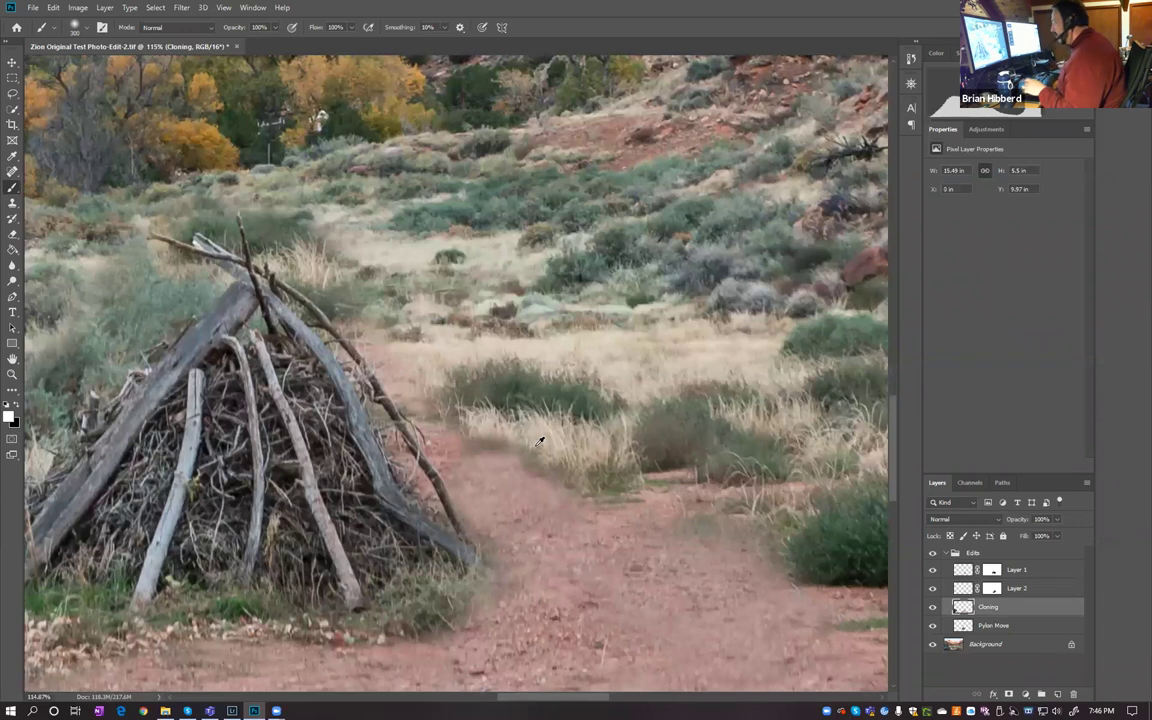
{"action": "key", "text": "s"}
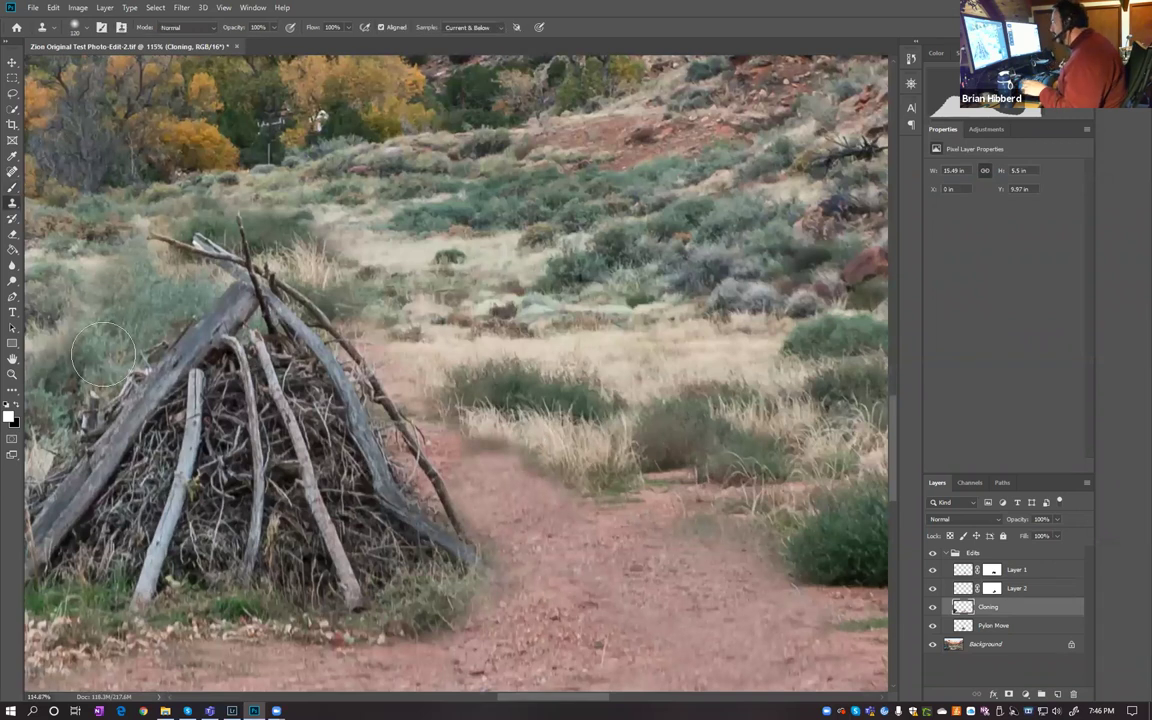
{"action": "left_click", "coordinate": [548, 373]}
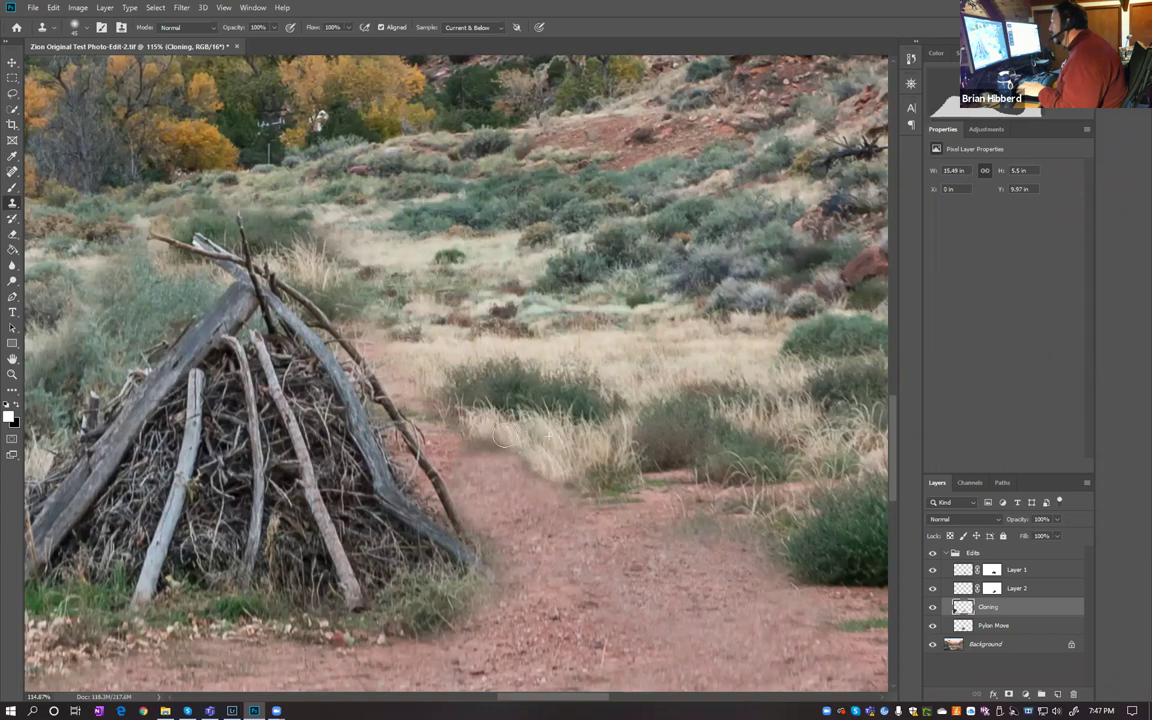
Resample nearby grass clone sources to refine the edge, then zoom out and save the file.
{"action": "key", "text": "alt"}
{"action": "left_click", "coordinate": [578, 441], "text": "alt"}
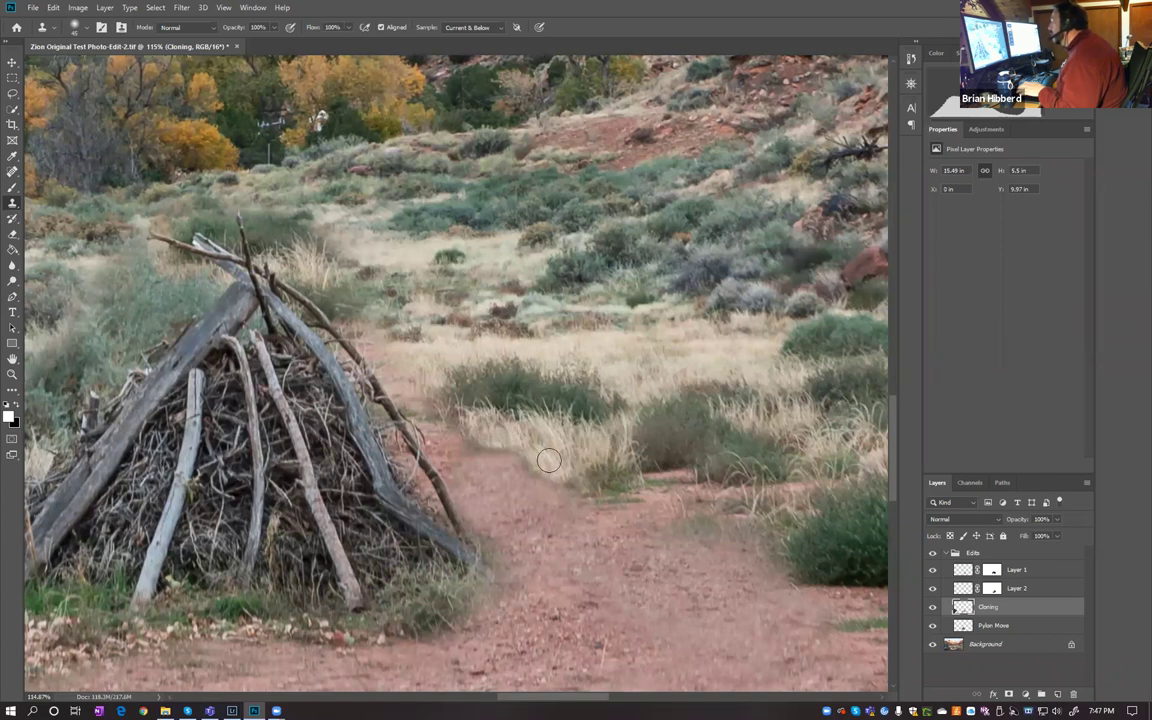
{"action": "key", "text": "alt"}
{"action": "left_click", "coordinate": [566, 488], "text": "alt"}
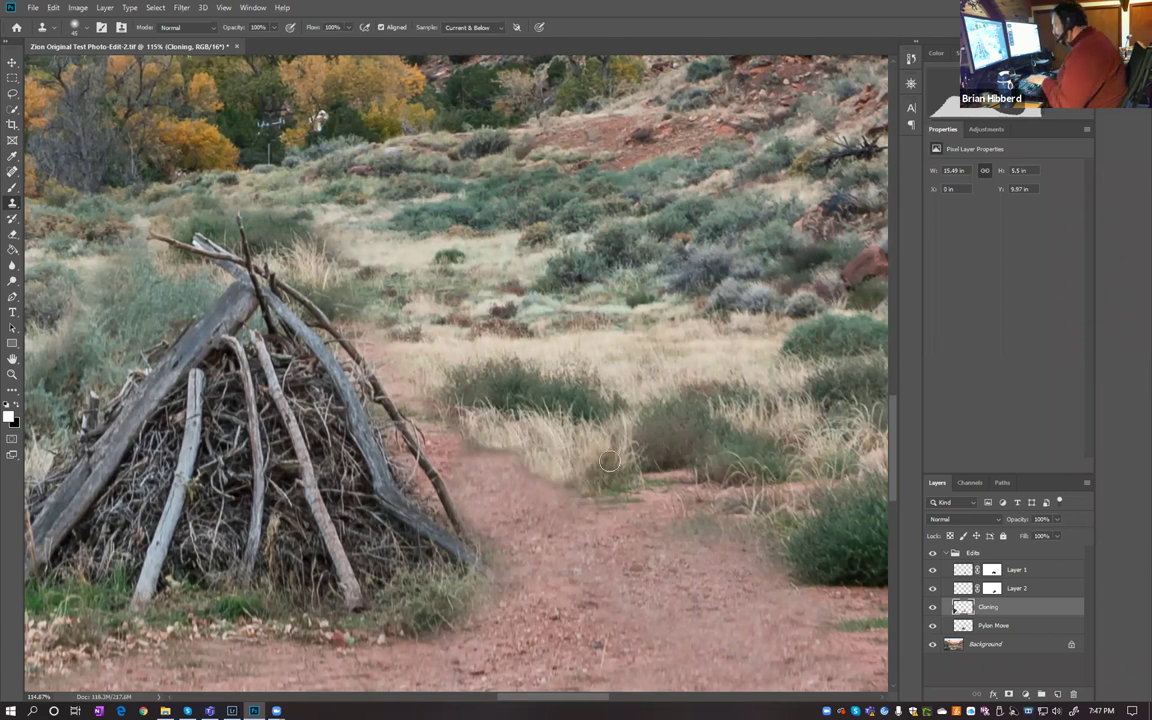
{"action": "key", "text": "alt"}
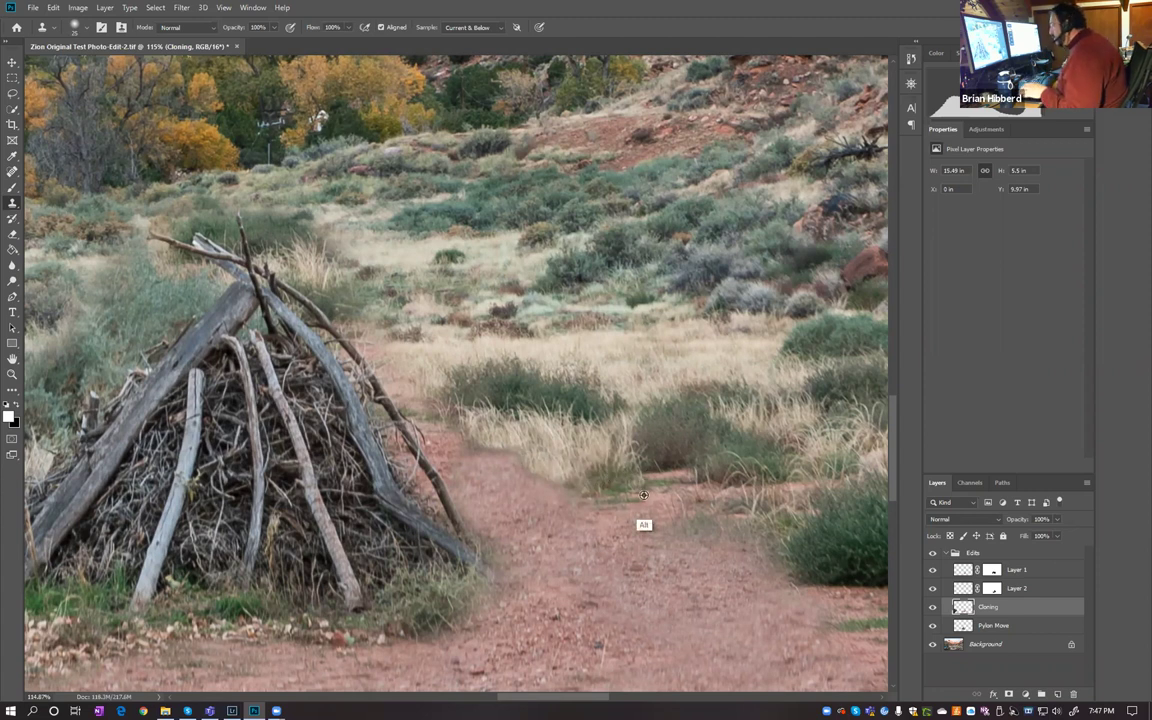
{"action": "left_click", "coordinate": [620, 482], "text": "alt"}
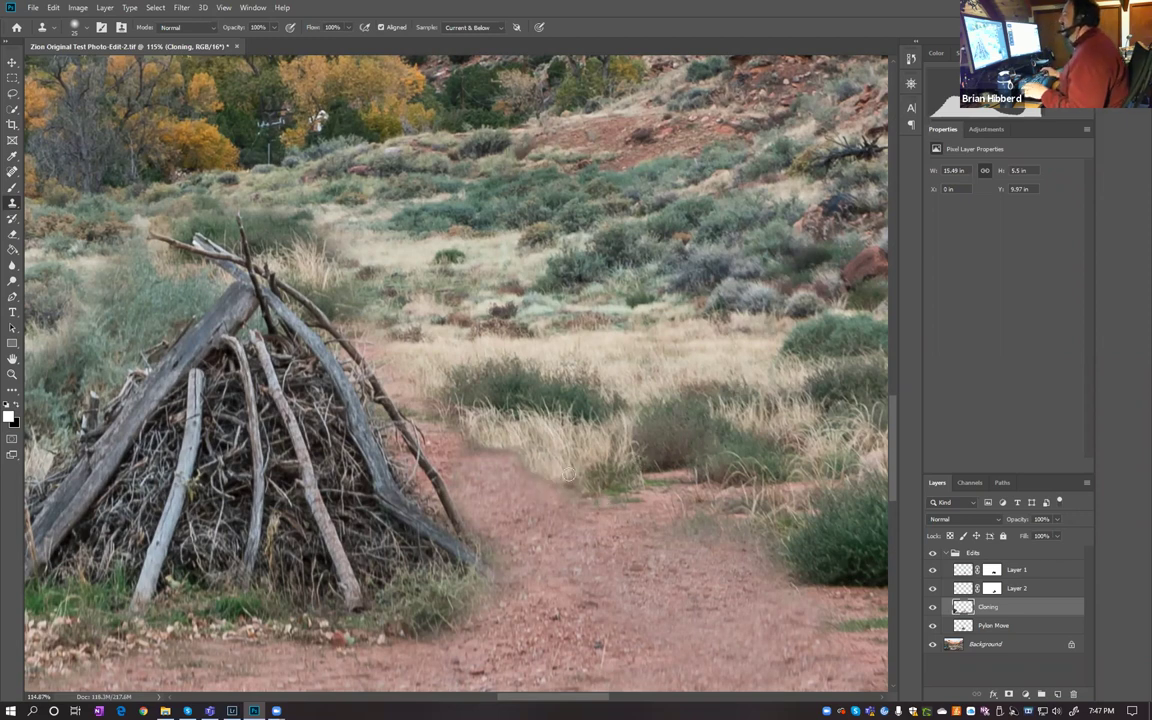
{"action": "scroll", "coordinate": [546, 460], "scroll_direction": "down", "scroll_amount": 6}
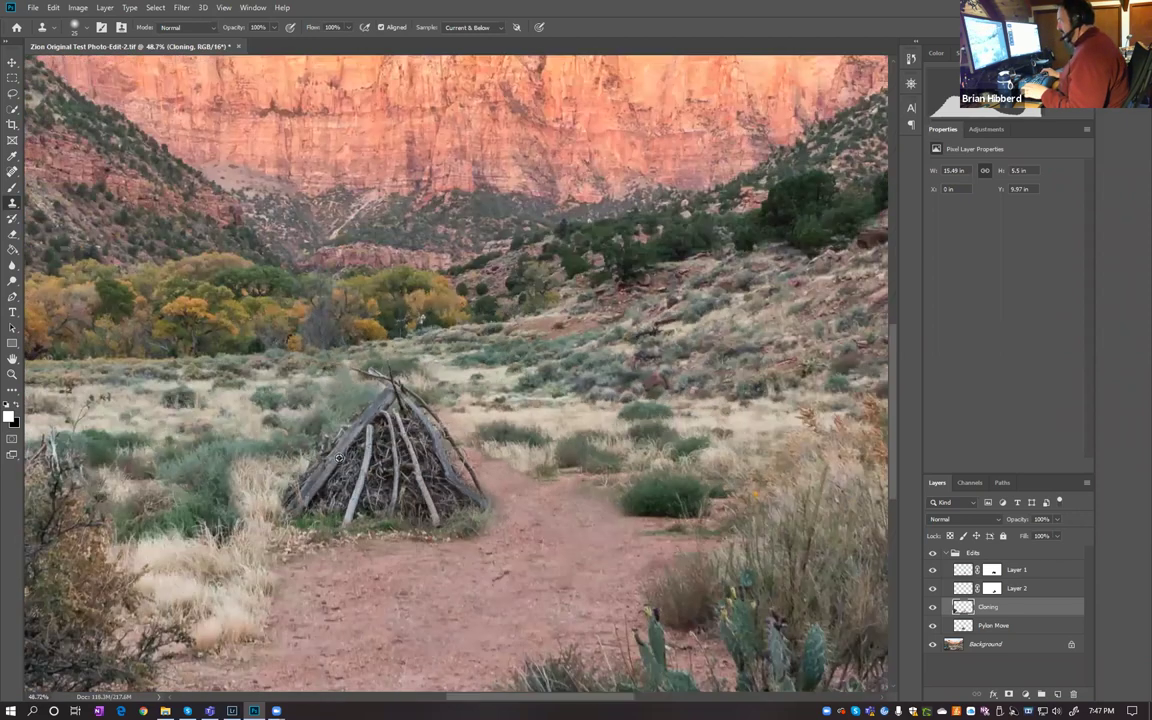
{"action": "scroll", "coordinate": [335, 456], "scroll_direction": "down", "scroll_amount": 3}
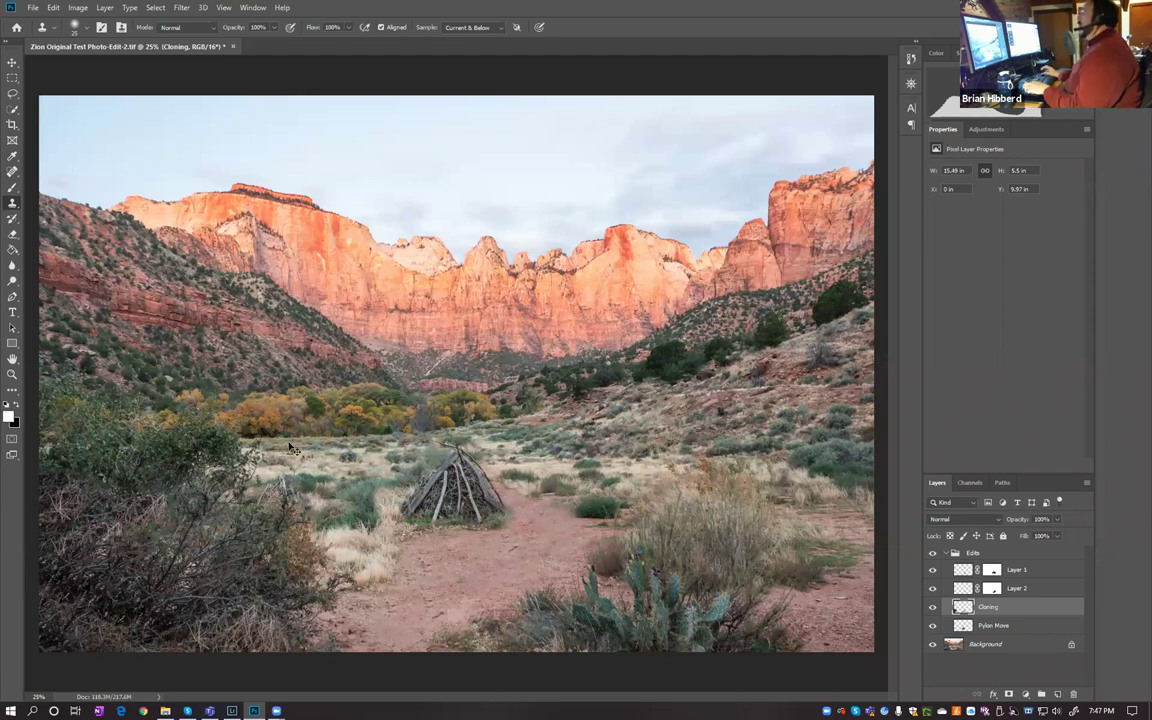
{"action": "key", "text": "ctrl+s"}
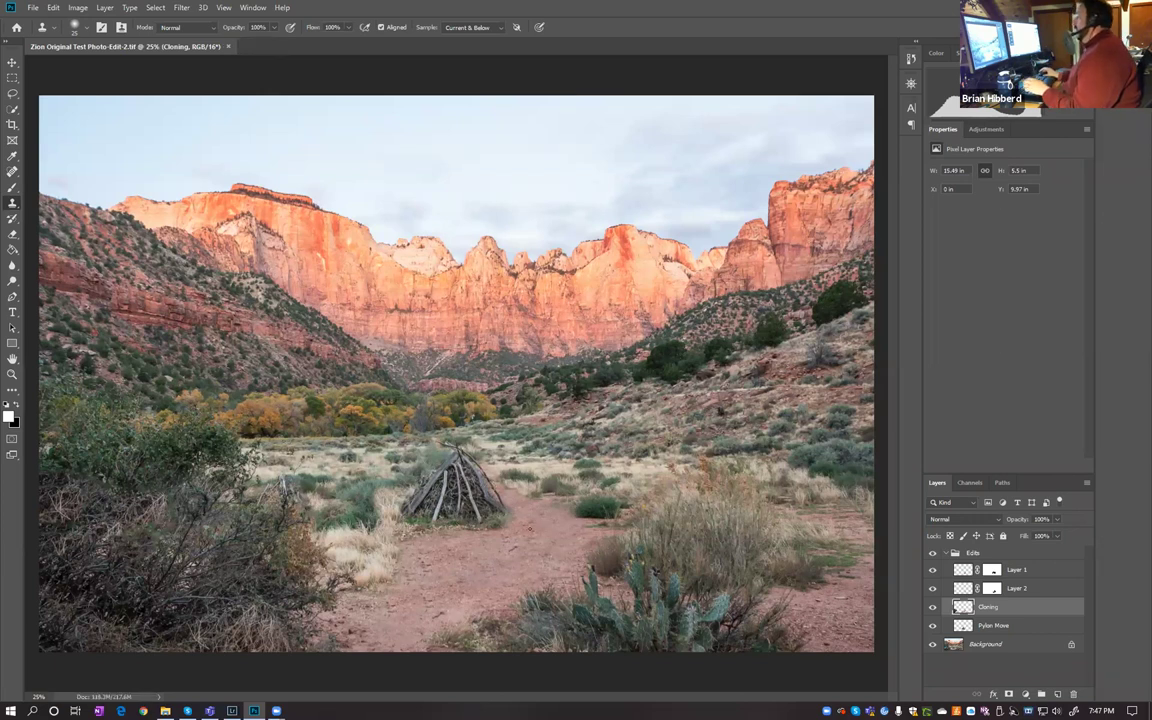
Add a new Layer 3 above Layer 1 and stamp all visible layers into it.
{"action": "left_click", "coordinate": [989, 554]}
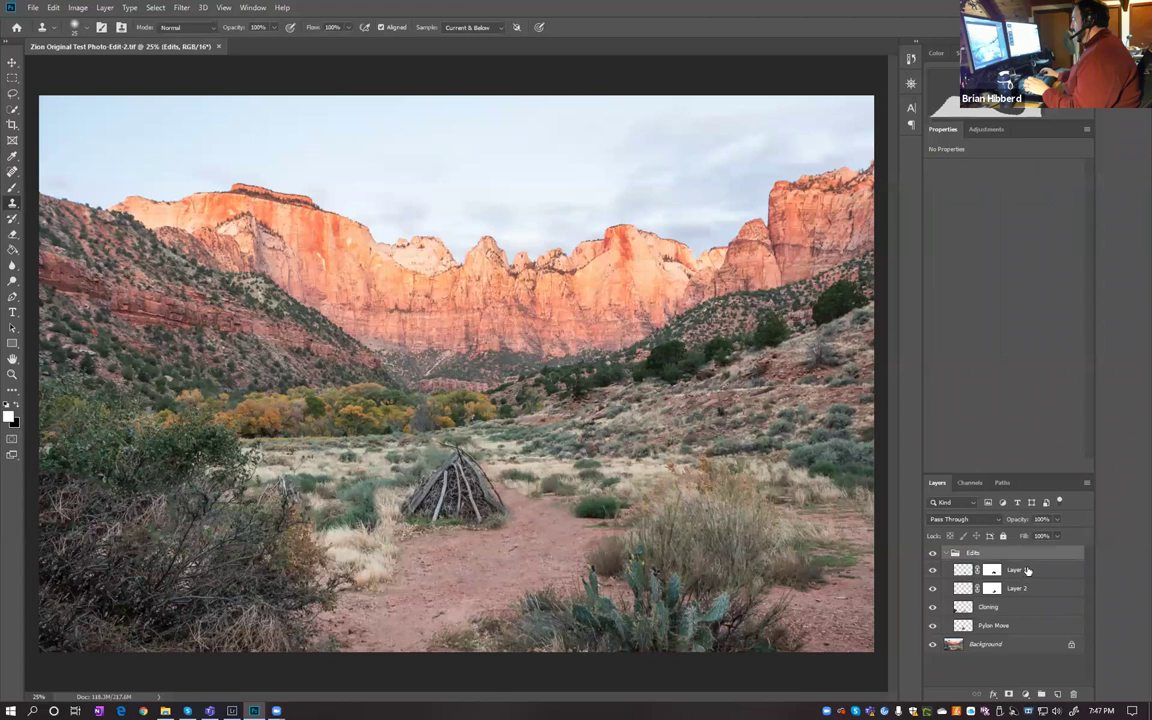
{"action": "left_click", "coordinate": [1021, 568]}
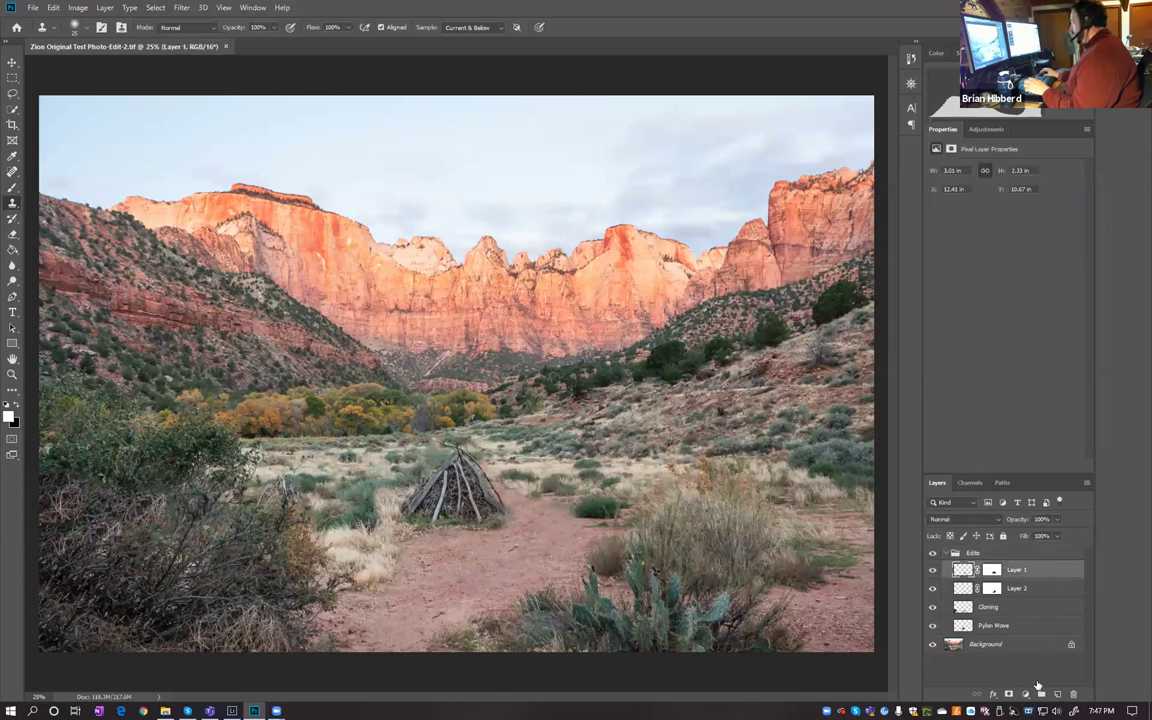
{"action": "left_click", "coordinate": [1058, 695]}
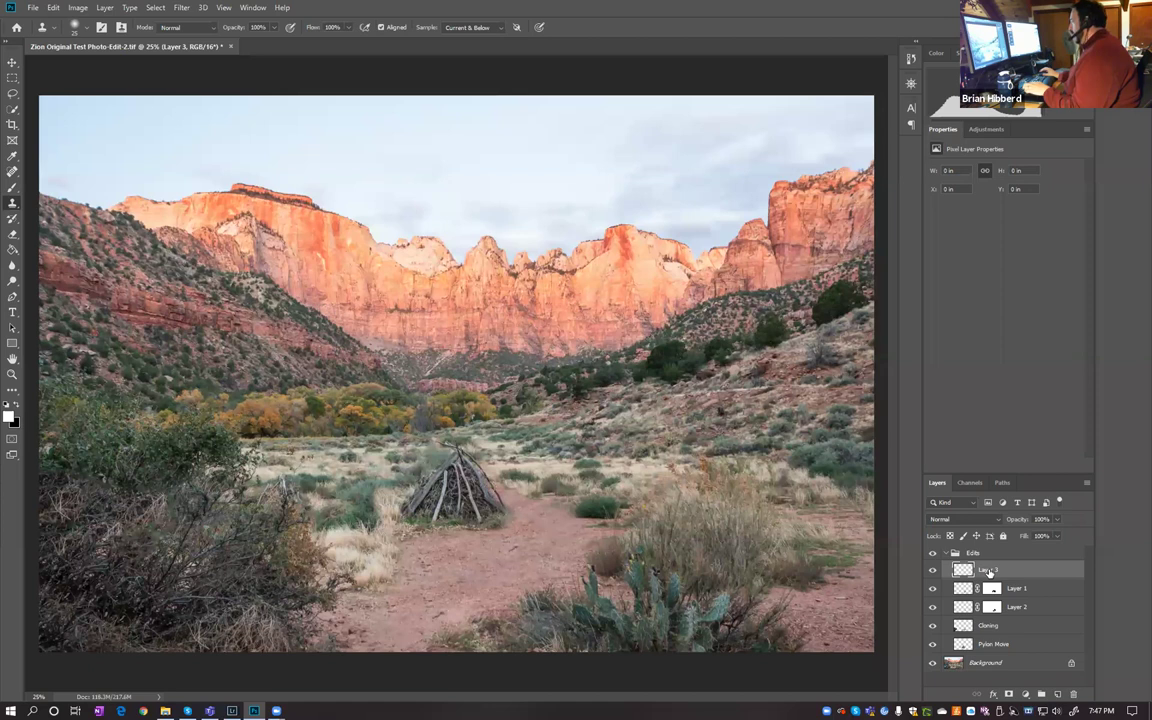
{"action": "key", "text": "ctrl+alt+shift+e"}
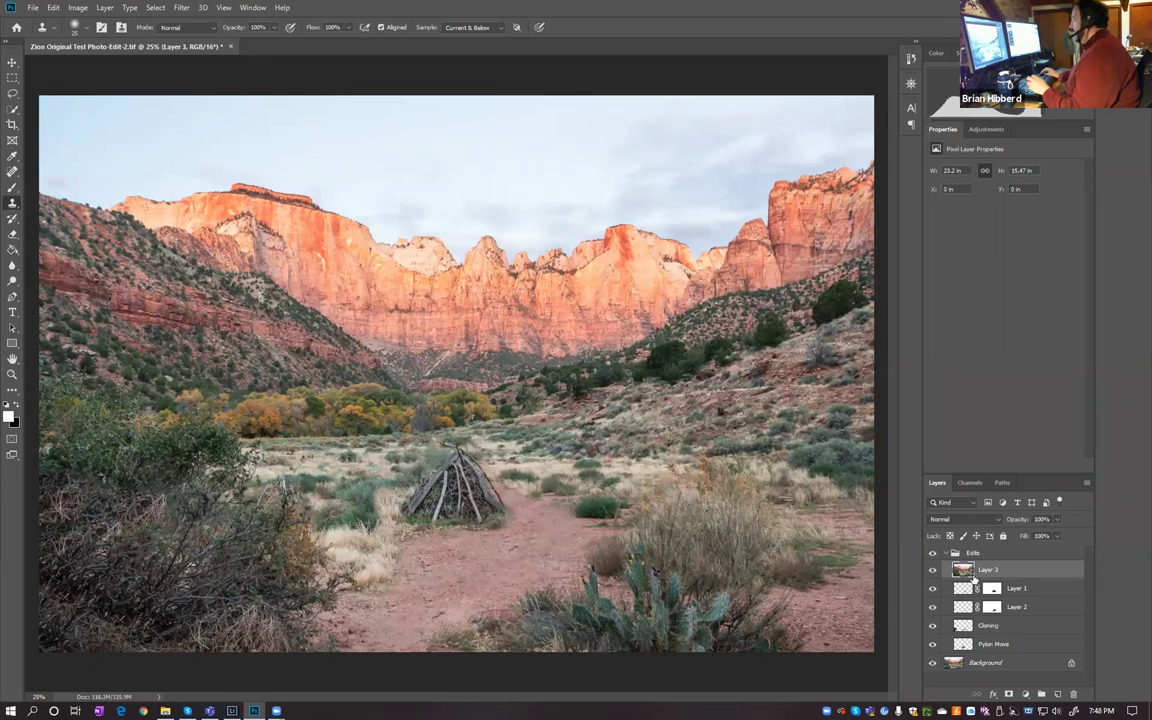
Open Curves on Layer 3 and set its auto options to Enhance Monochromatic Contrast.
{"action": "left_click", "coordinate": [84, 9]}
{"action": "mouse_move", "coordinate": [100, 40]}
{"action": "left_click", "coordinate": [285, 62]}
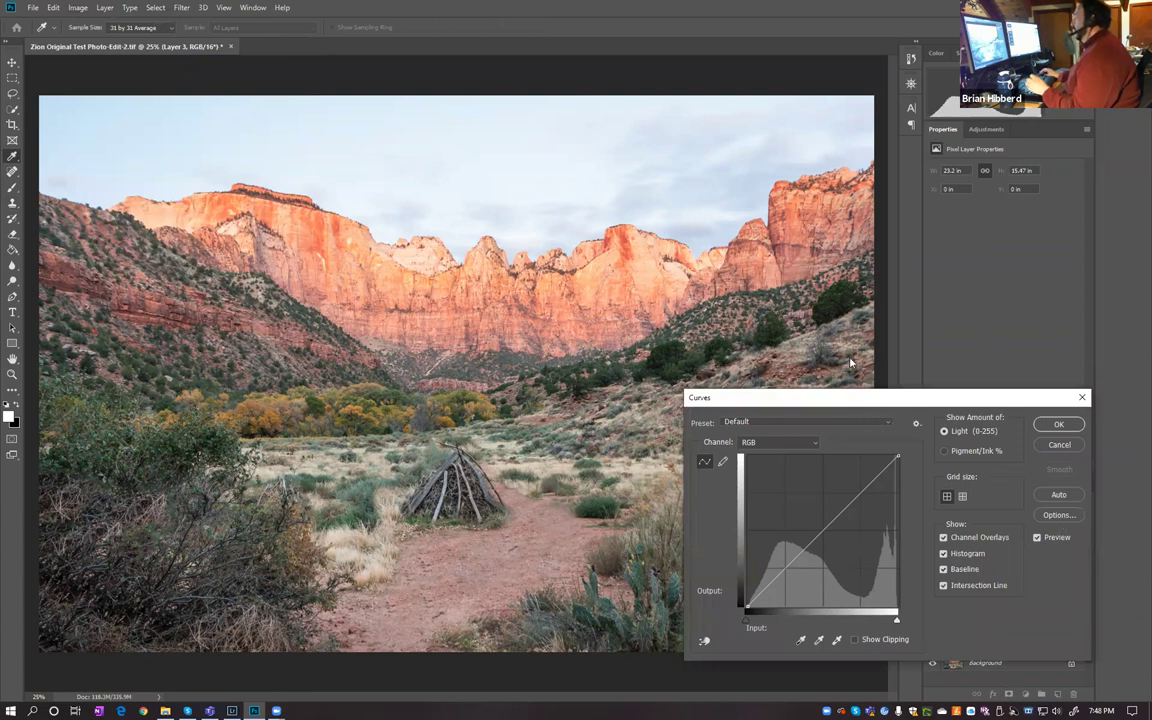
{"action": "left_click_drag", "start_coordinate": [877, 397], "coordinate": [846, 362]}
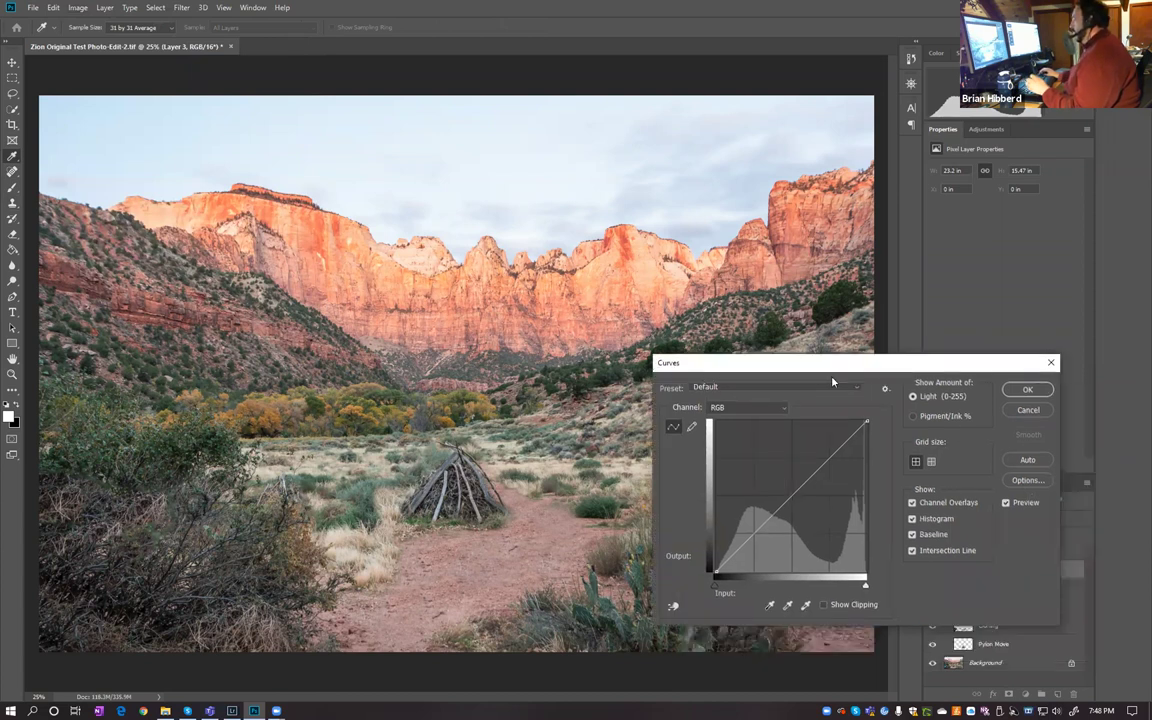
{"action": "left_click", "coordinate": [1027, 480]}
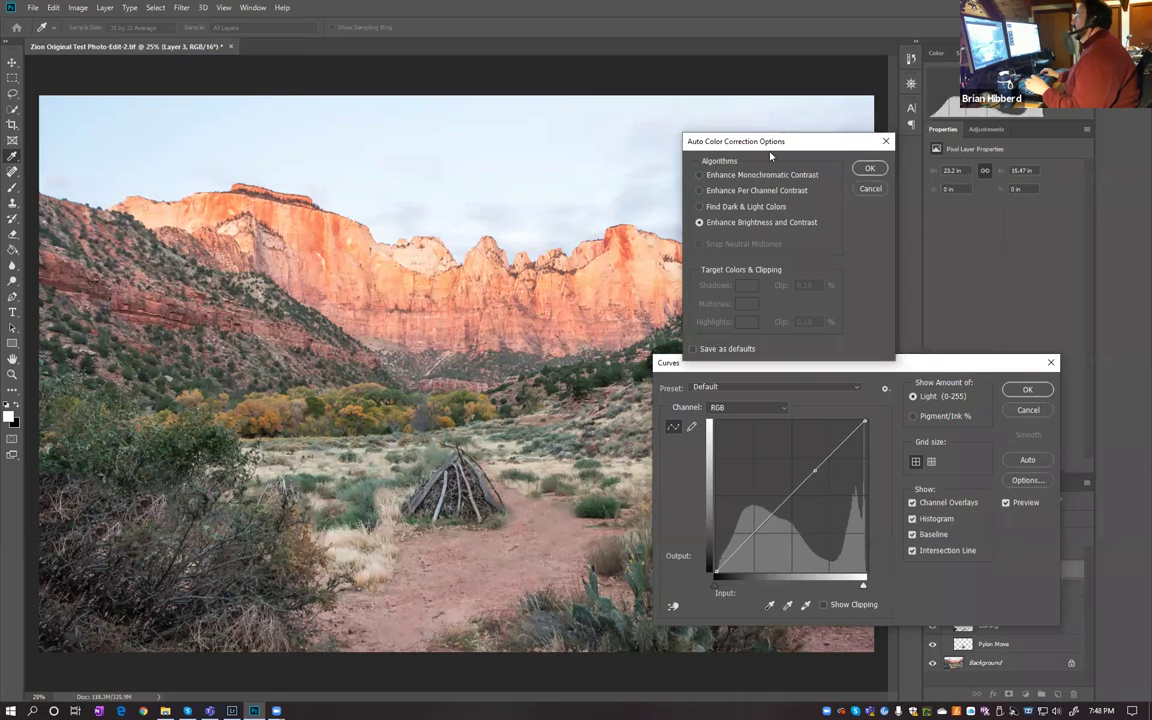
{"action": "left_click", "coordinate": [760, 177]}
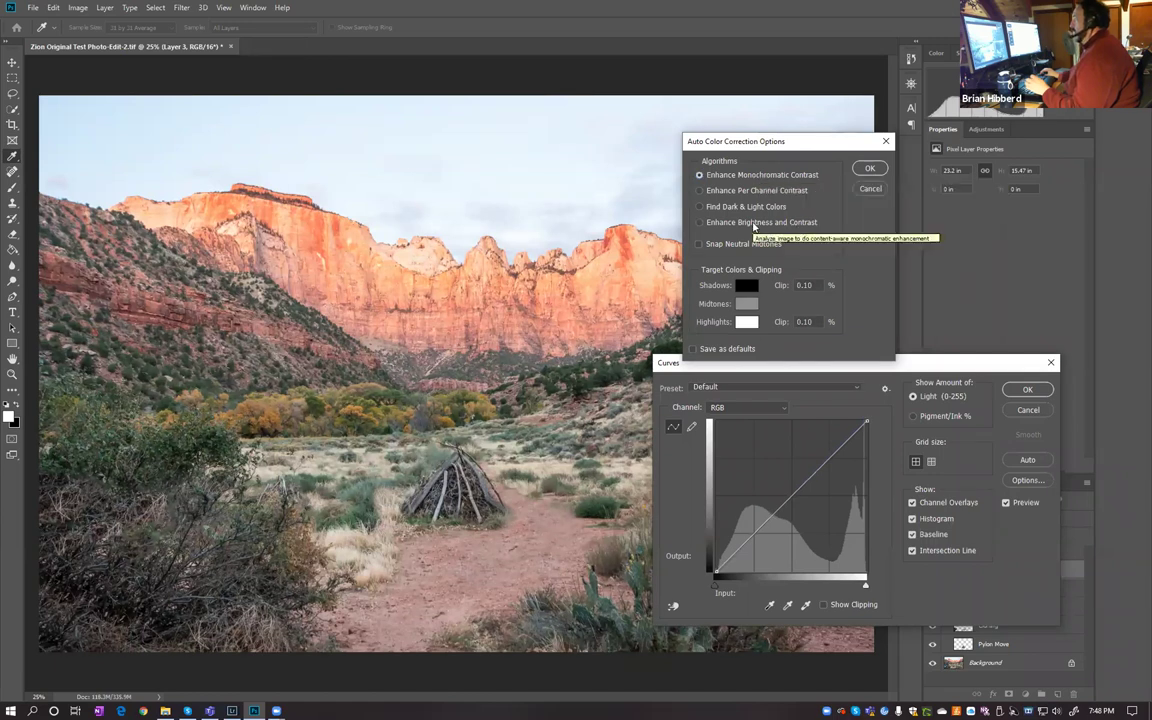
{"action": "left_click", "coordinate": [754, 223]}
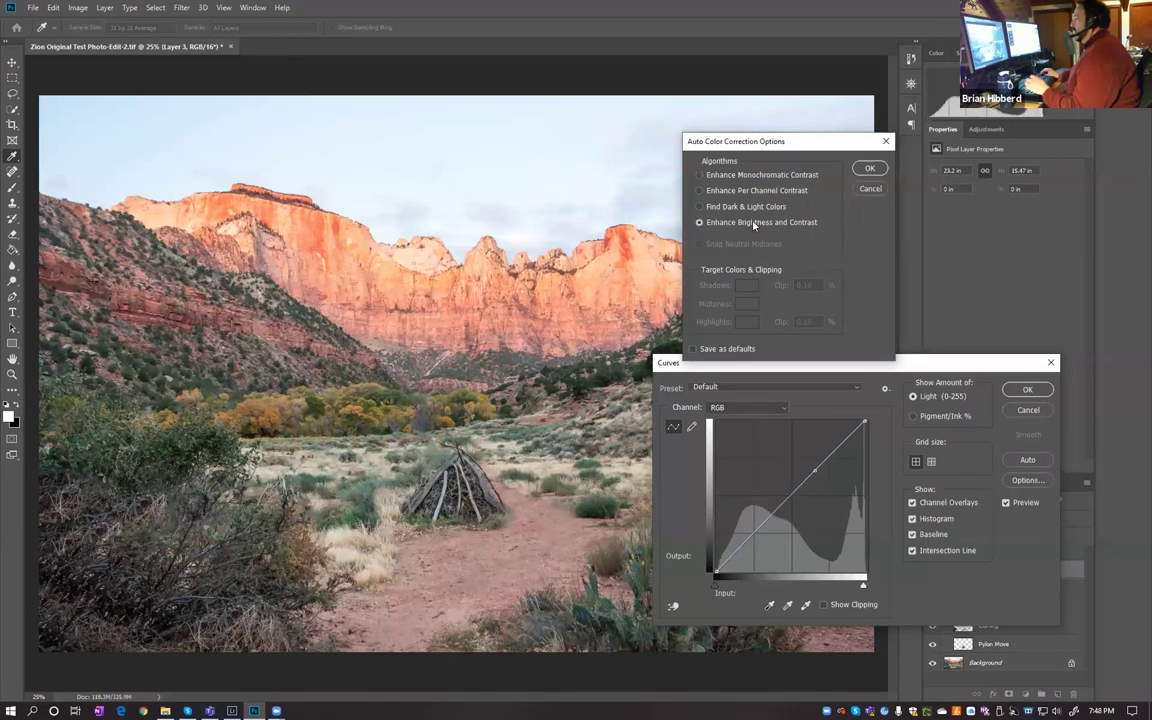
{"action": "left_click", "coordinate": [751, 178]}
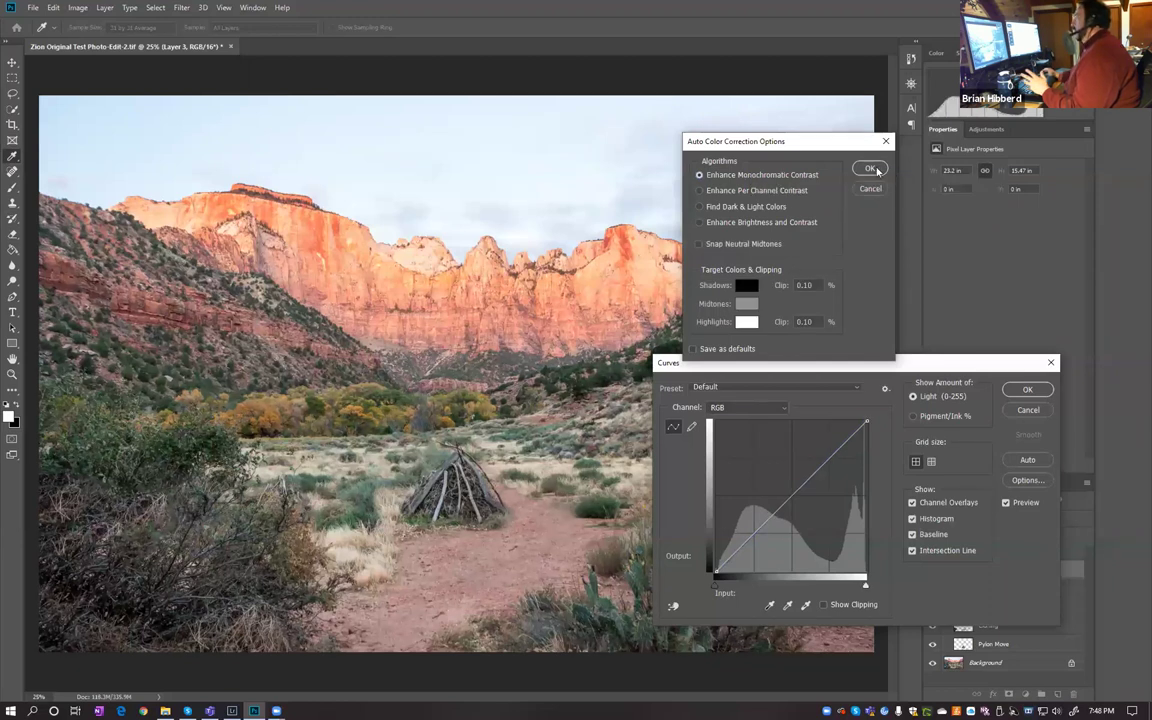
{"action": "left_click", "coordinate": [872, 169]}
Apply the Curves, rename Layer 3 to 'Global Curves', and collapse the Edits group.
{"action": "left_click", "coordinate": [1026, 390]}
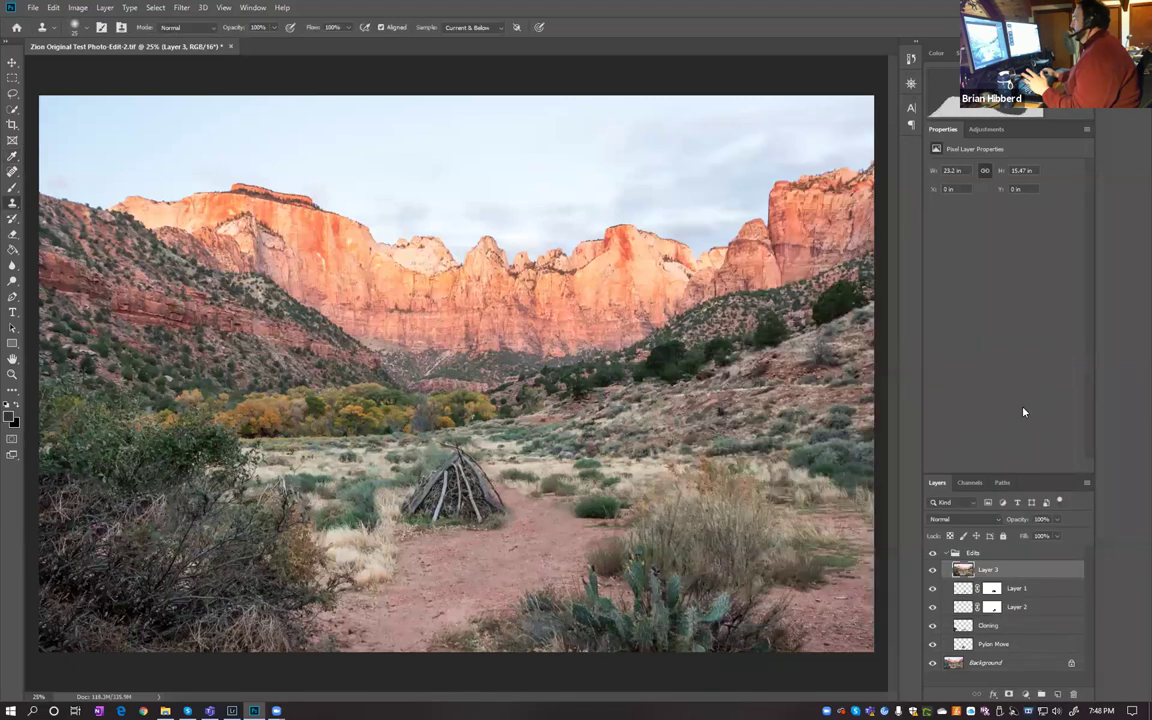
{"action": "double_click", "coordinate": [988, 570]}
{"action": "type", "text": "Global Curves"}
{"action": "key", "text": "Return"}
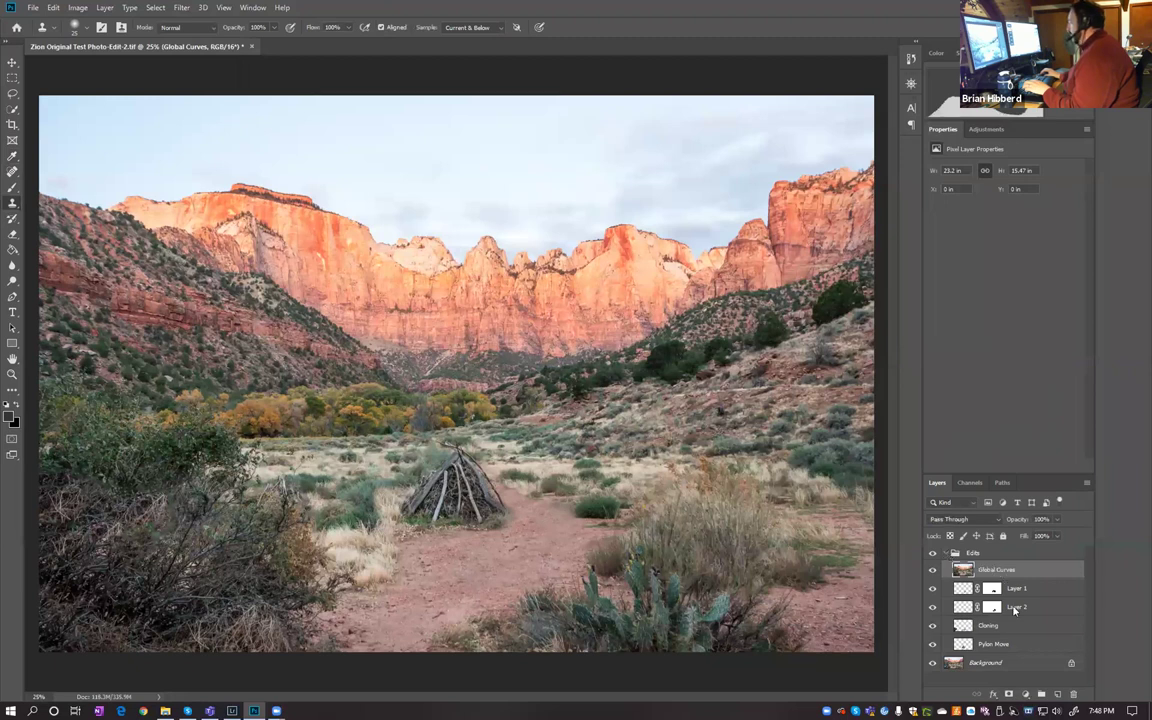
{"action": "left_click", "coordinate": [946, 553]}
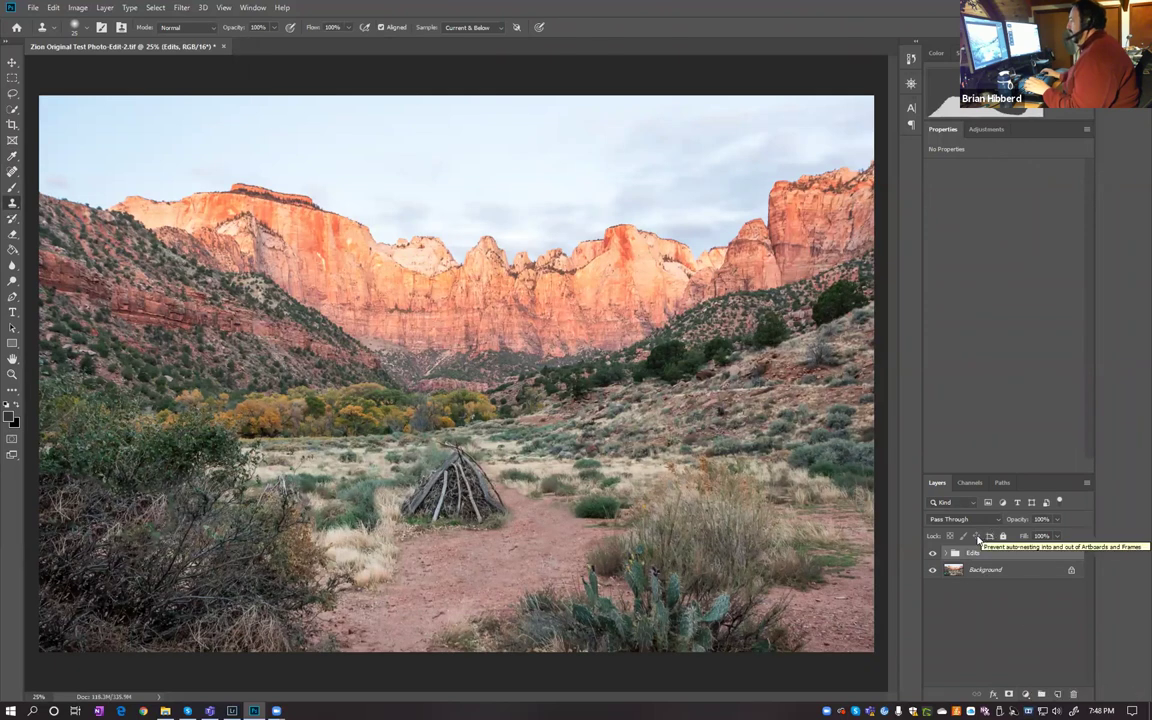
Add a Black & White adjustment layer above the Edits group and rename it 'B&W Master'.
{"action": "left_click", "coordinate": [1026, 695]}
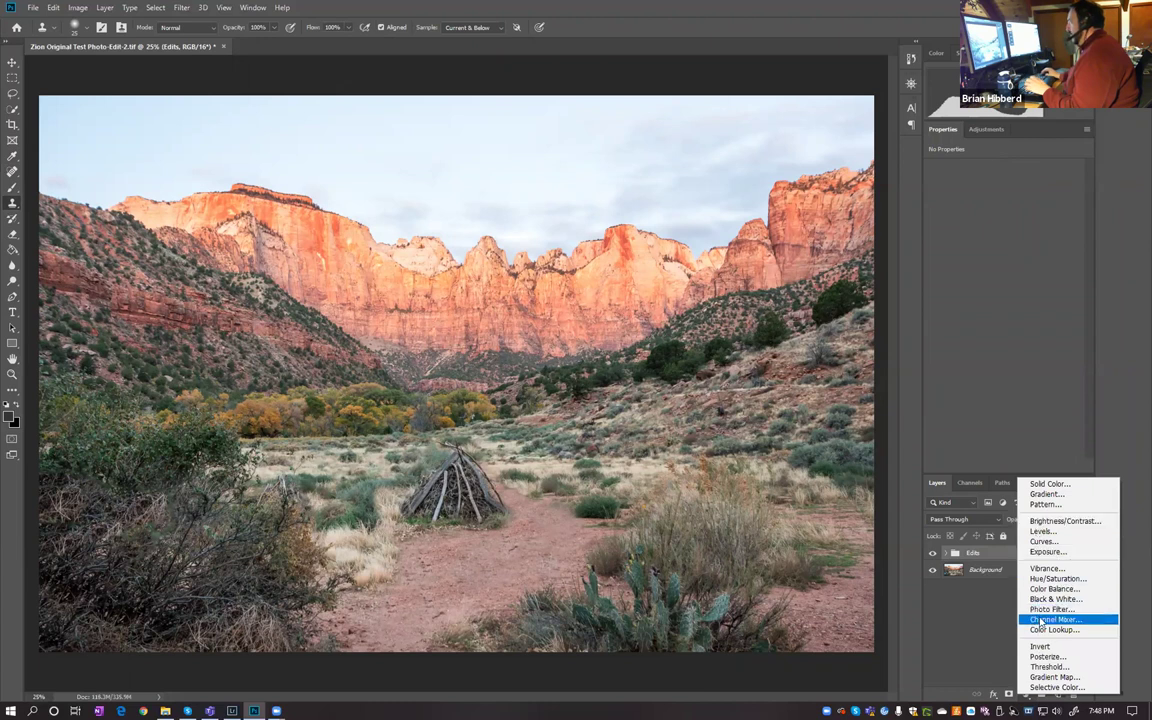
{"action": "left_click", "coordinate": [969, 553]}
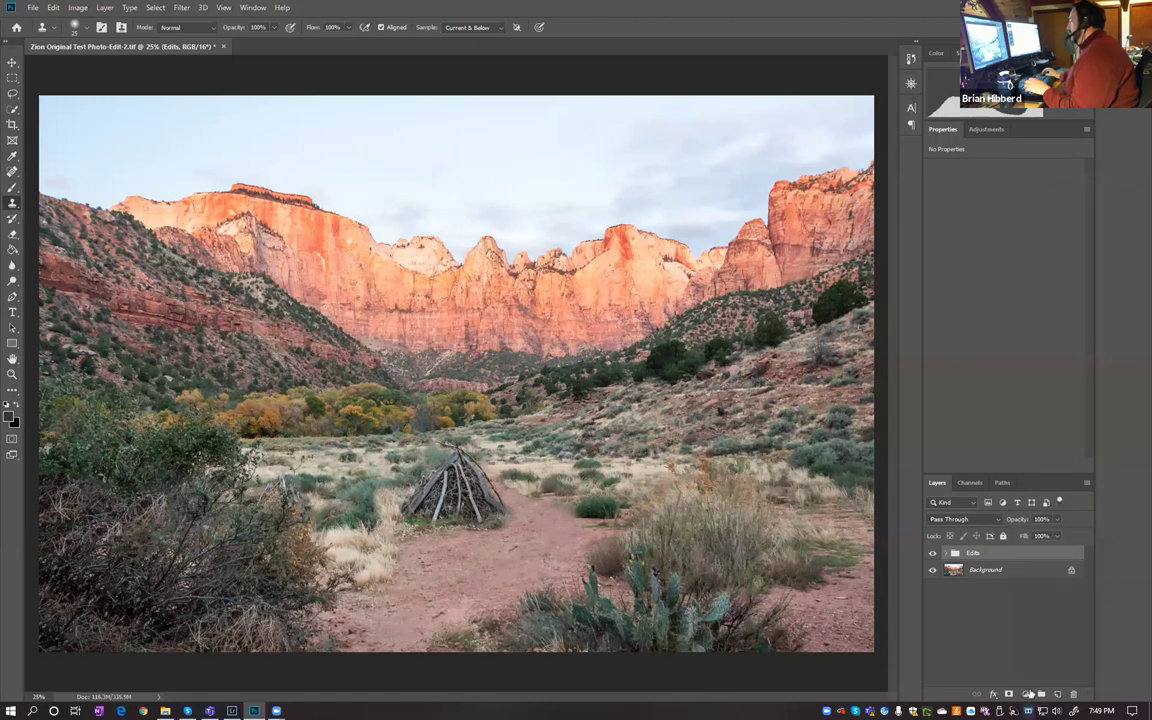
{"action": "left_click", "coordinate": [1026, 695]}
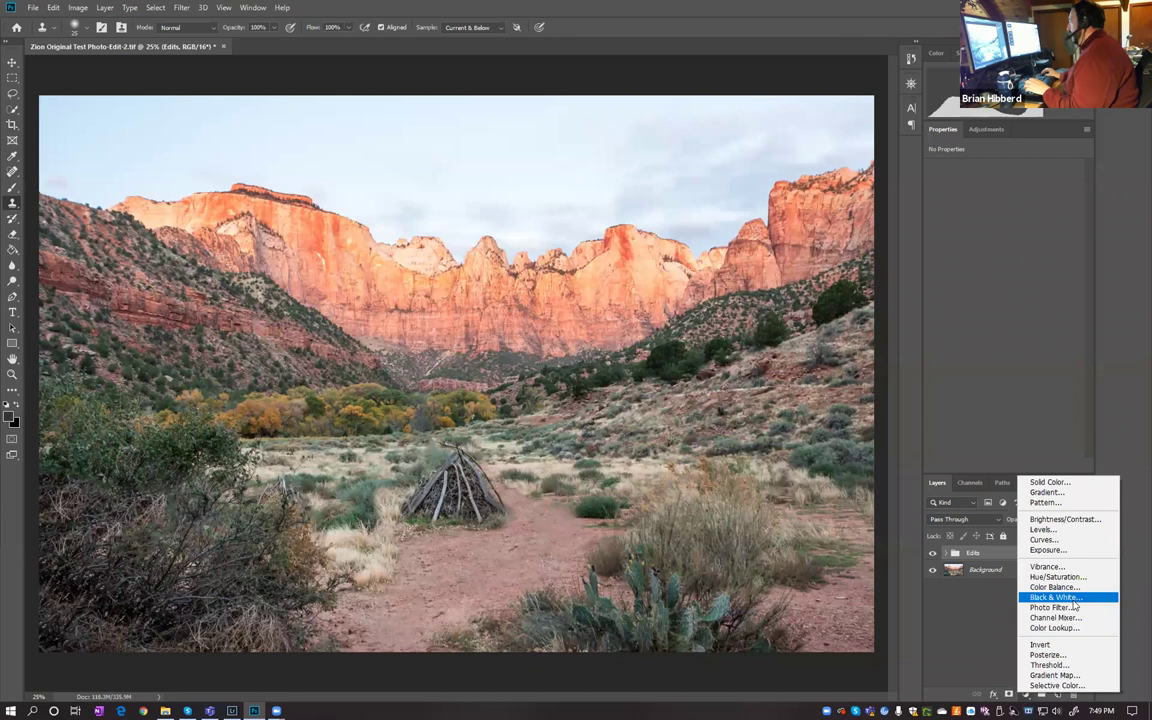
{"action": "left_click", "coordinate": [1070, 598]}
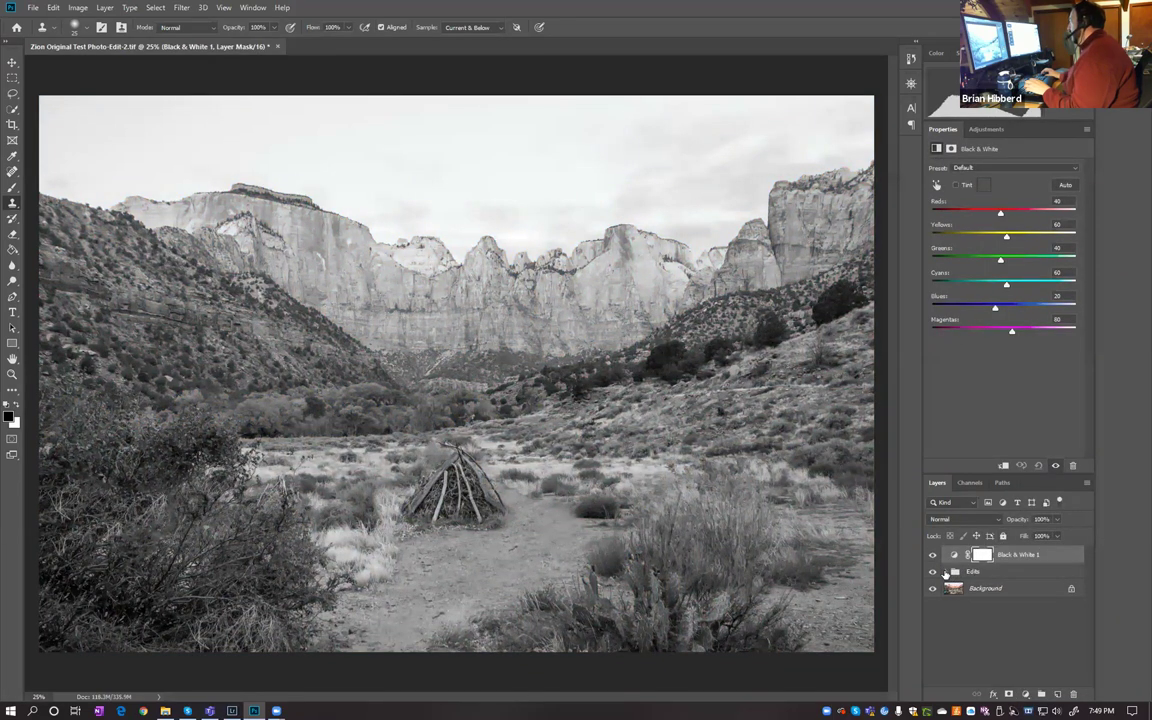
{"action": "left_click", "coordinate": [946, 571]}
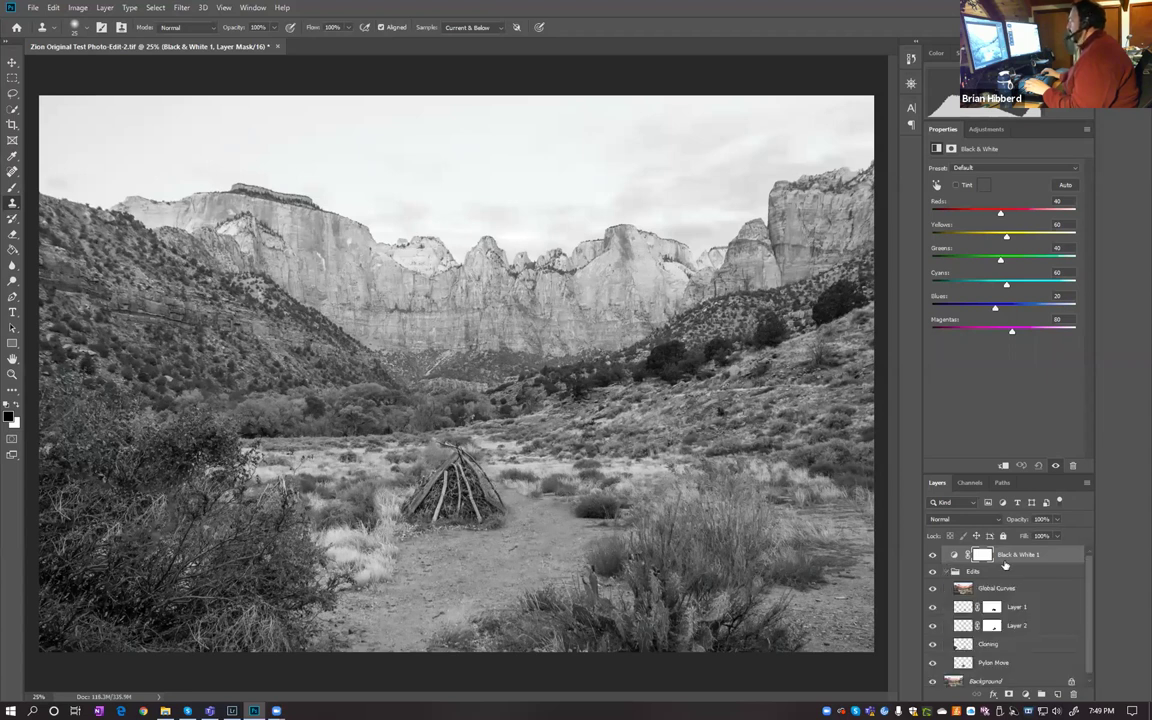
{"action": "key", "text": "alt+bracketleft"}
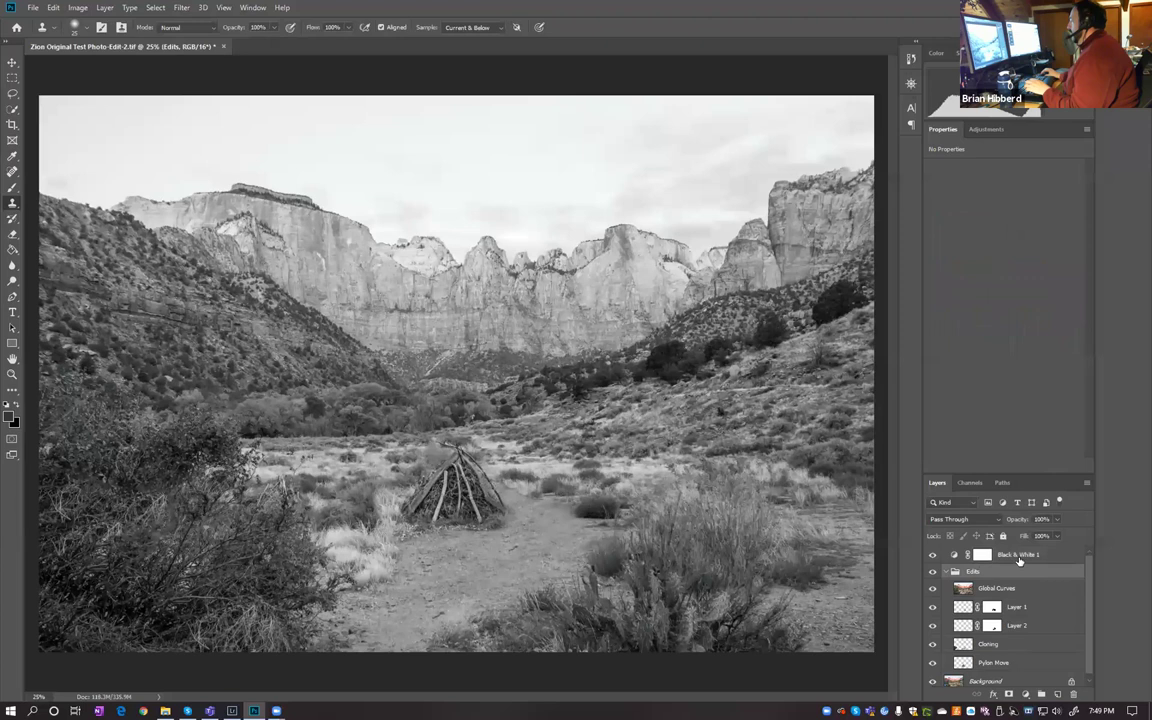
{"action": "left_click", "coordinate": [945, 571]}
{"action": "double_click", "coordinate": [1019, 554]}
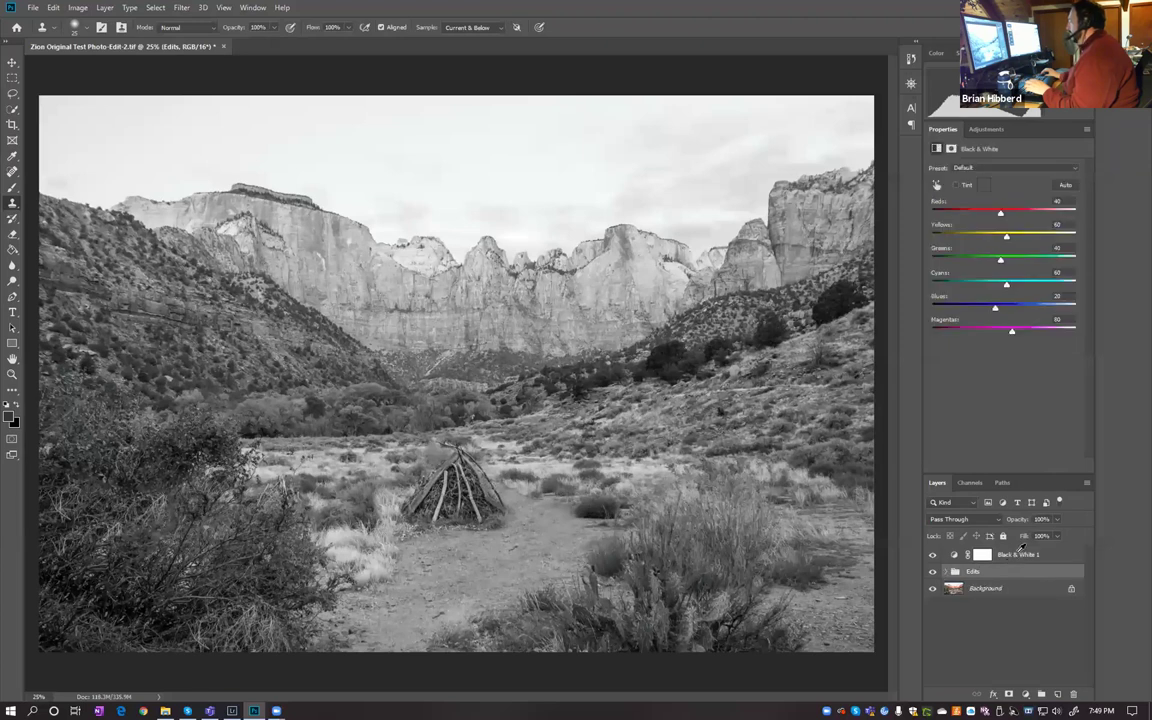
{"action": "type", "text": "B&W Mask"}
{"action": "type", "text": "er"}
{"action": "key", "text": "Return"}
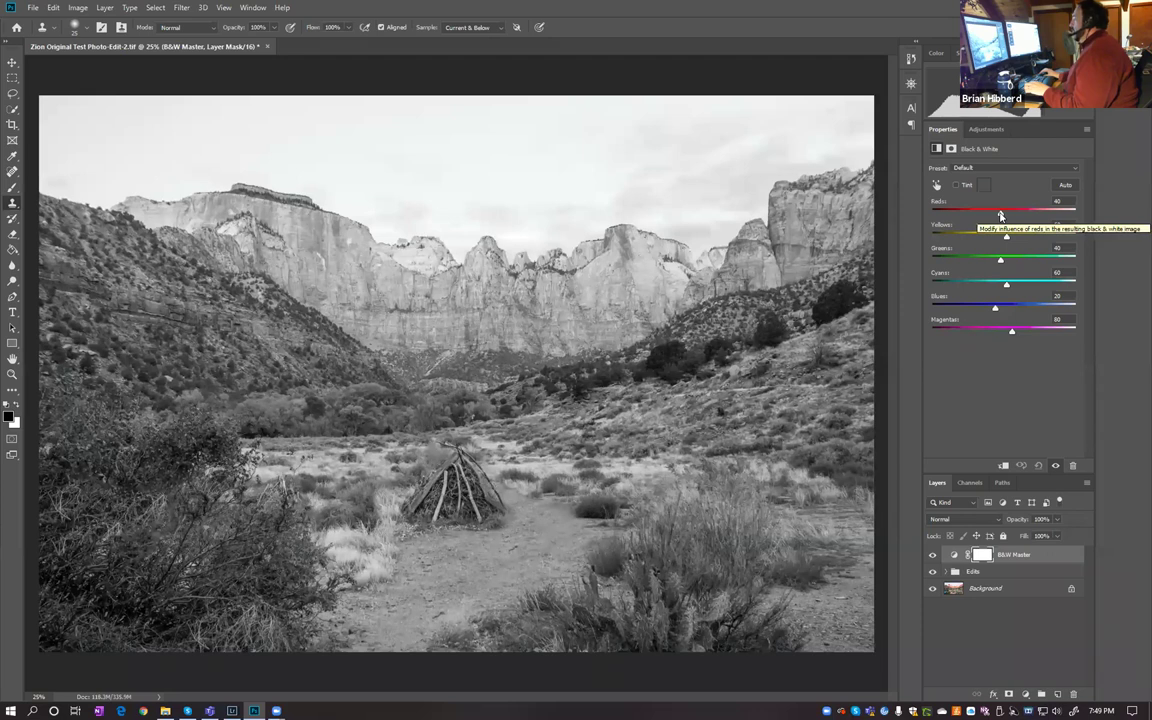
Pull the Reds slider down to -85 to darken the red rock, leaving Yellows at 60.
{"action": "left_click_drag", "start_coordinate": [1001, 216], "coordinate": [968, 251]}
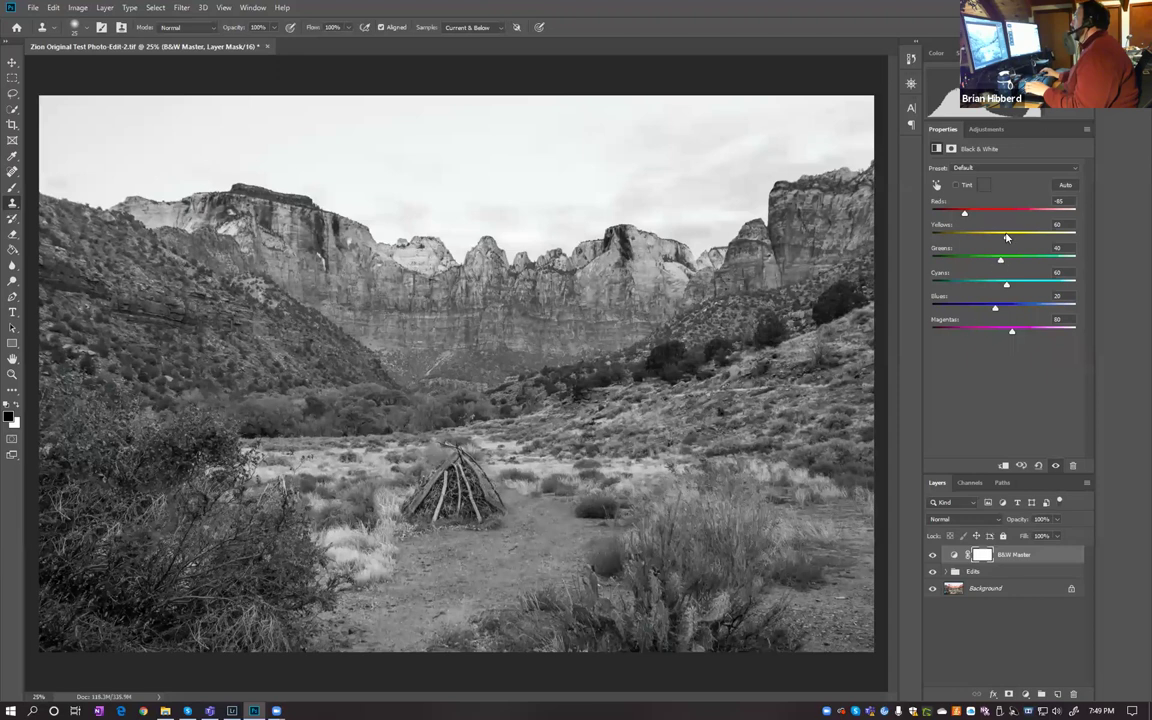
{"action": "left_click_drag", "start_coordinate": [1006, 236], "coordinate": [1021, 236]}
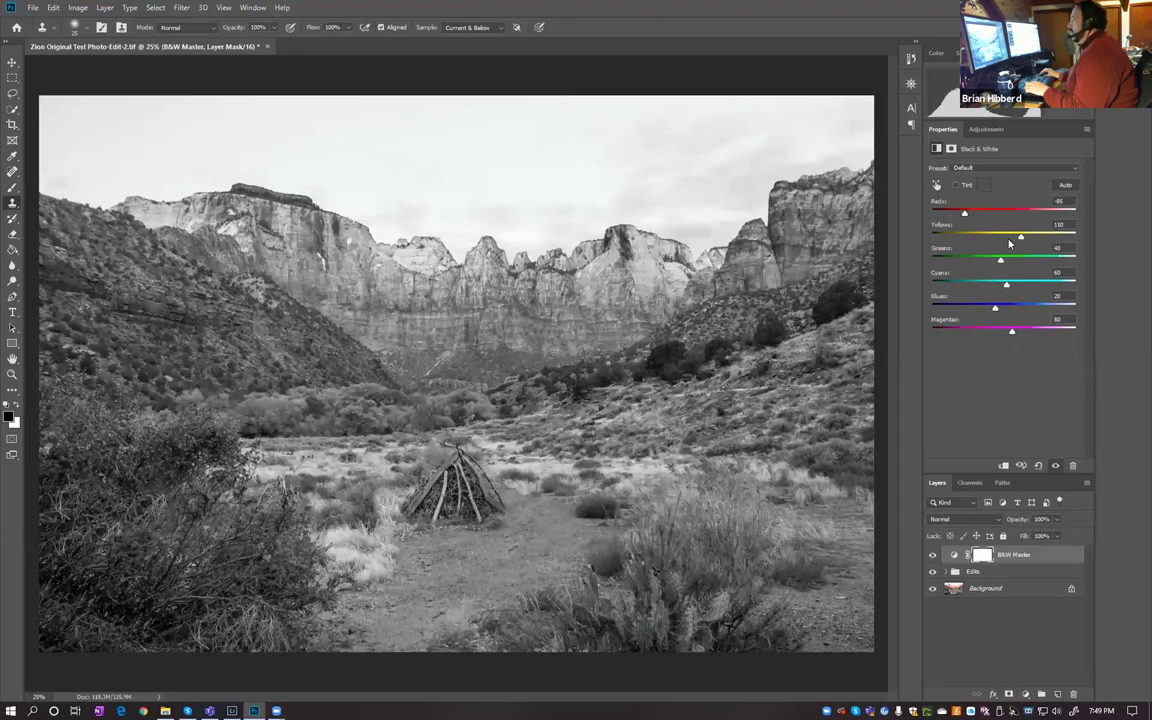
{"action": "left_click_drag", "start_coordinate": [1022, 242], "coordinate": [1007, 247]}
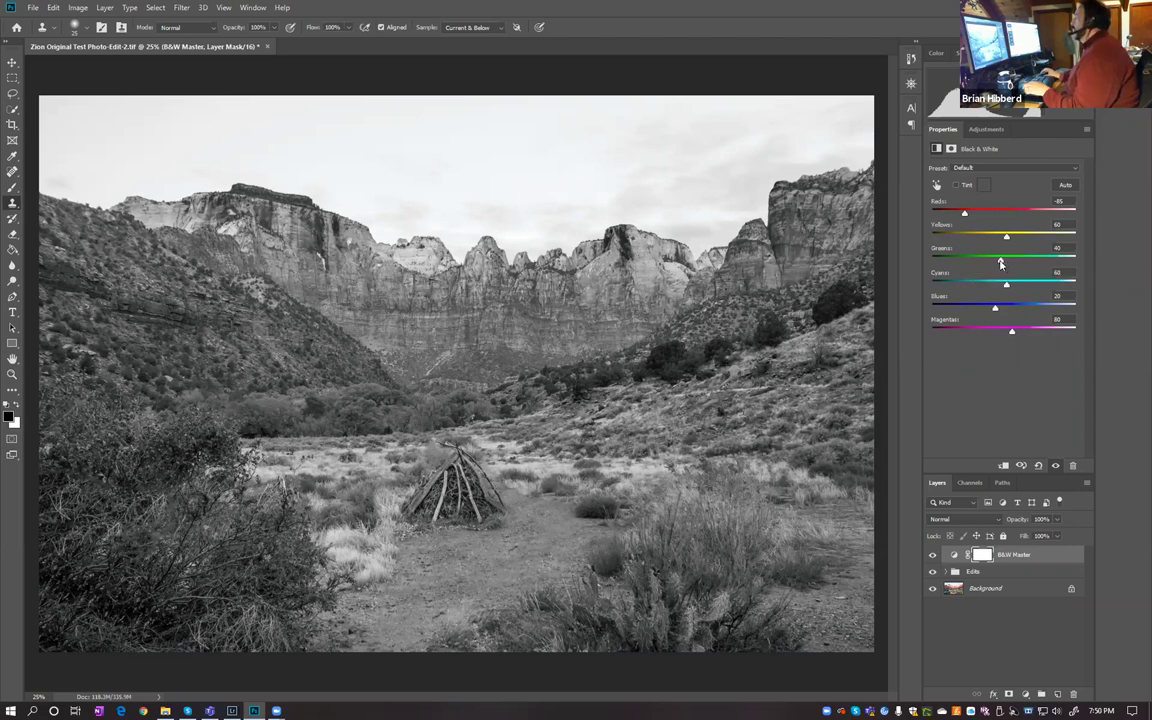
Raise Greens to 258, and set Cyans to -2 and Blues to -196 in the Black & White mix.
{"action": "left_click_drag", "start_coordinate": [1002, 263], "coordinate": [1064, 262]}
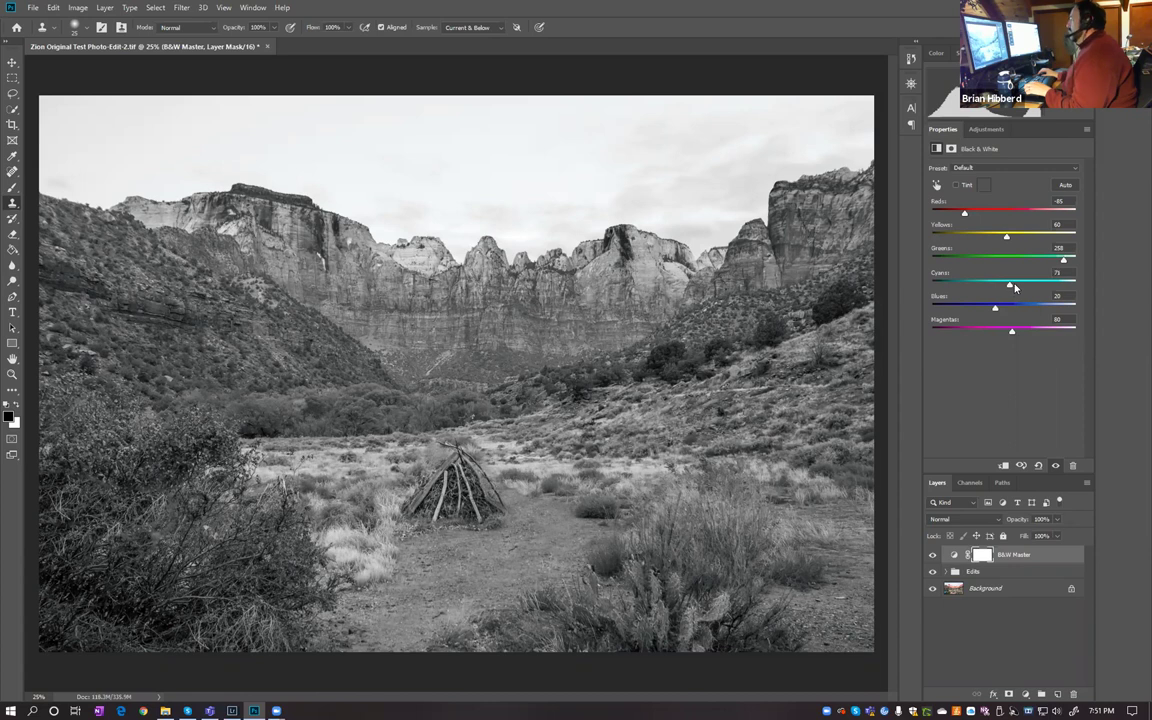
{"action": "left_click_drag", "start_coordinate": [1008, 286], "coordinate": [933, 316]}
{"action": "left_click_drag", "start_coordinate": [1006, 290], "coordinate": [990, 292]}
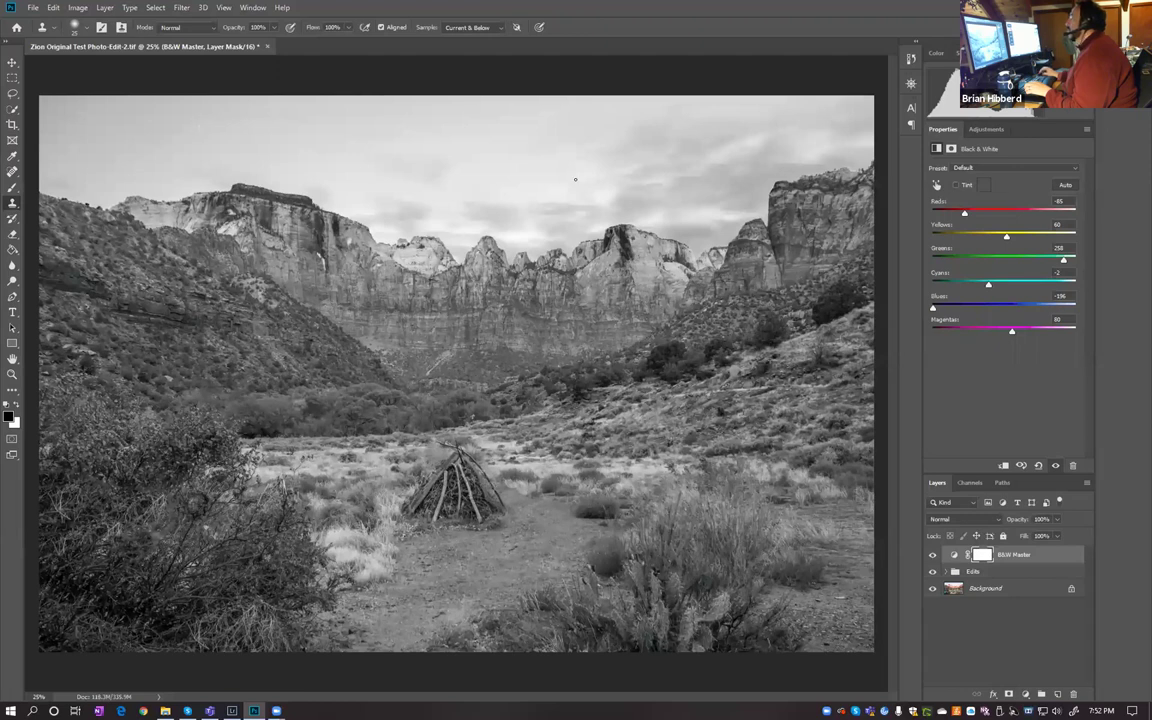
Ease Blues back to -162 and drop Magentas to -35.
{"action": "left_click_drag", "start_coordinate": [933, 308], "coordinate": [942, 308]}
{"action": "left_click_drag", "start_coordinate": [1036, 336], "coordinate": [1000, 361]}
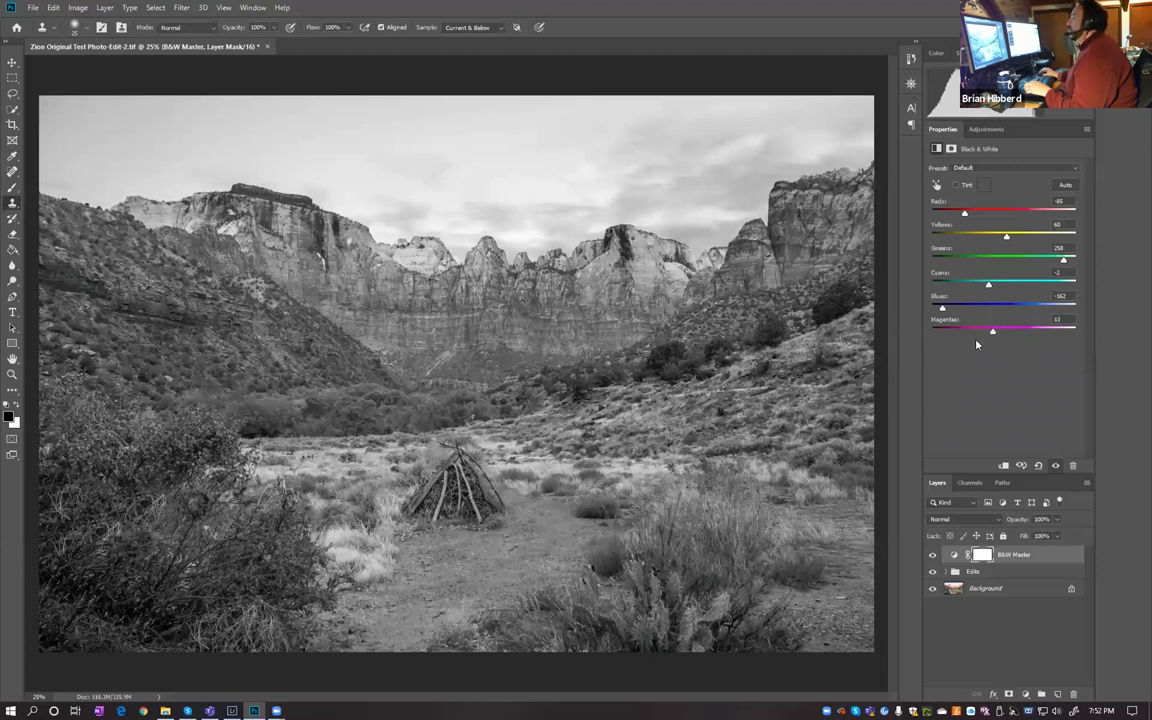
{"action": "mouse_move", "coordinate": [994, 336]}
{"action": "left_mouse_down"}
{"action": "mouse_move", "coordinate": [939, 351]}
{"action": "mouse_move", "coordinate": [981, 357]}
{"action": "left_mouse_up"}
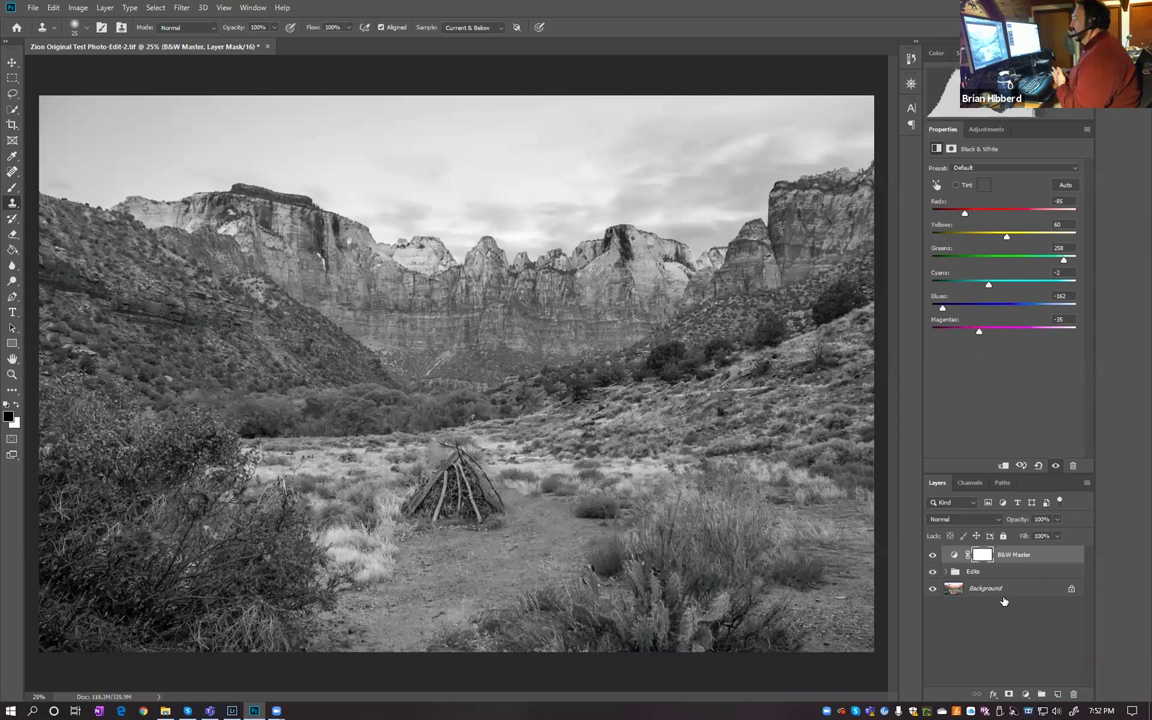
In the expanded Edits group, create a group above Global Curves and name it Sky.
{"action": "left_click", "coordinate": [946, 571]}
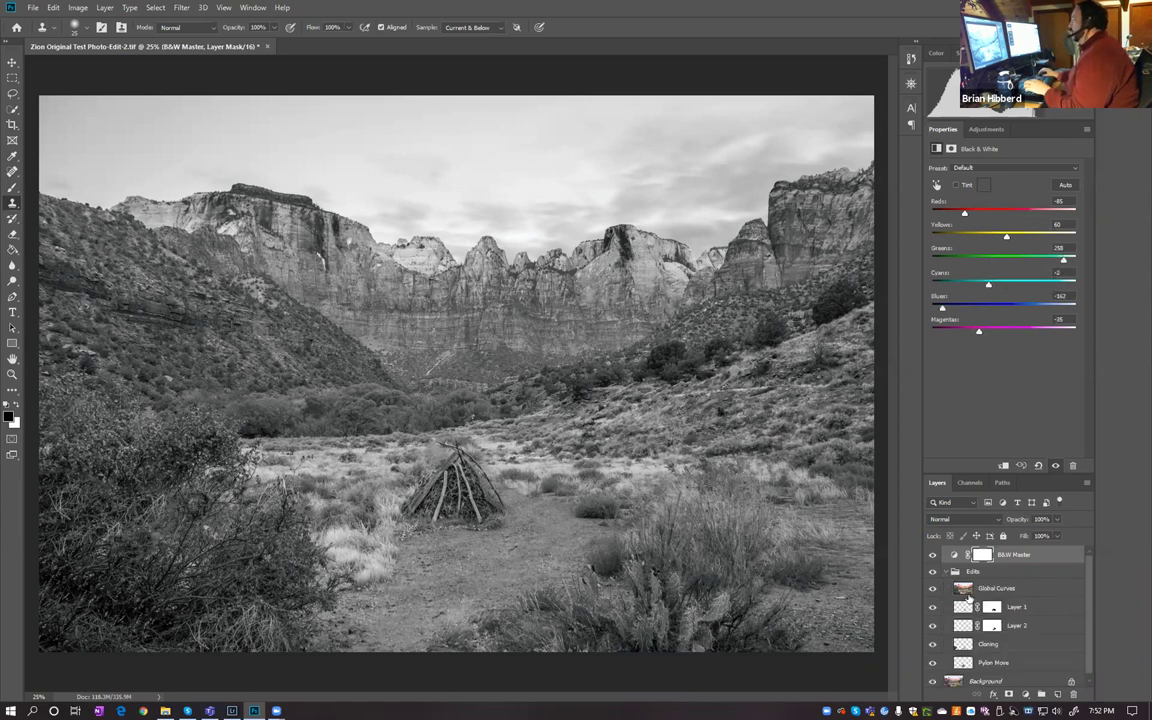
{"action": "left_click", "coordinate": [995, 588]}
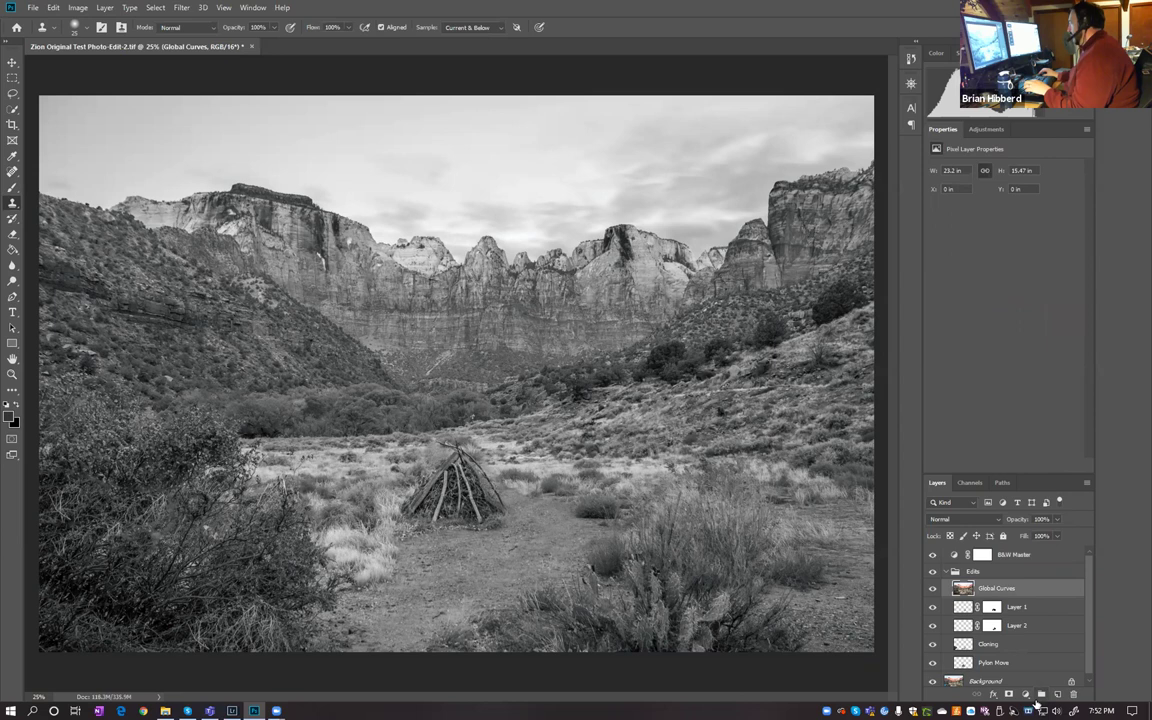
{"action": "left_click", "coordinate": [1041, 696]}
{"action": "double_click", "coordinate": [985, 586]}
{"action": "type", "text": "Sky"}
{"action": "key", "text": "Return"}
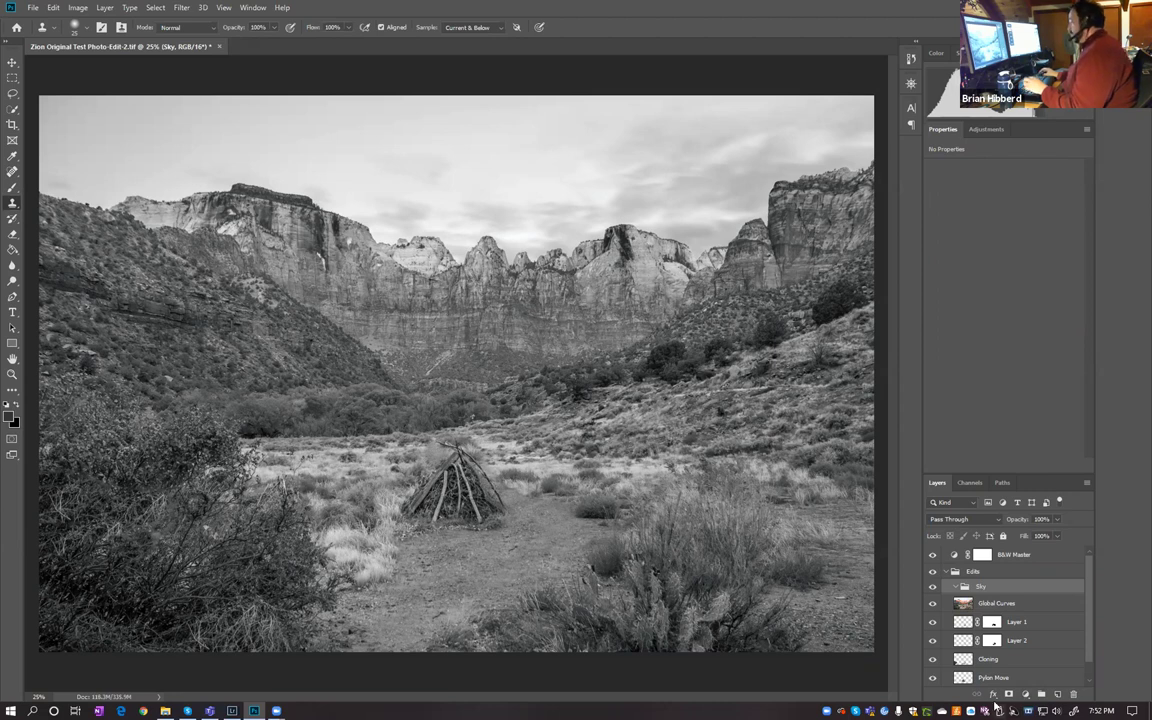
Add a Curves adjustment in the Sky group and lift its upper point from input 193 to output 218.
{"action": "left_click", "coordinate": [1027, 697]}
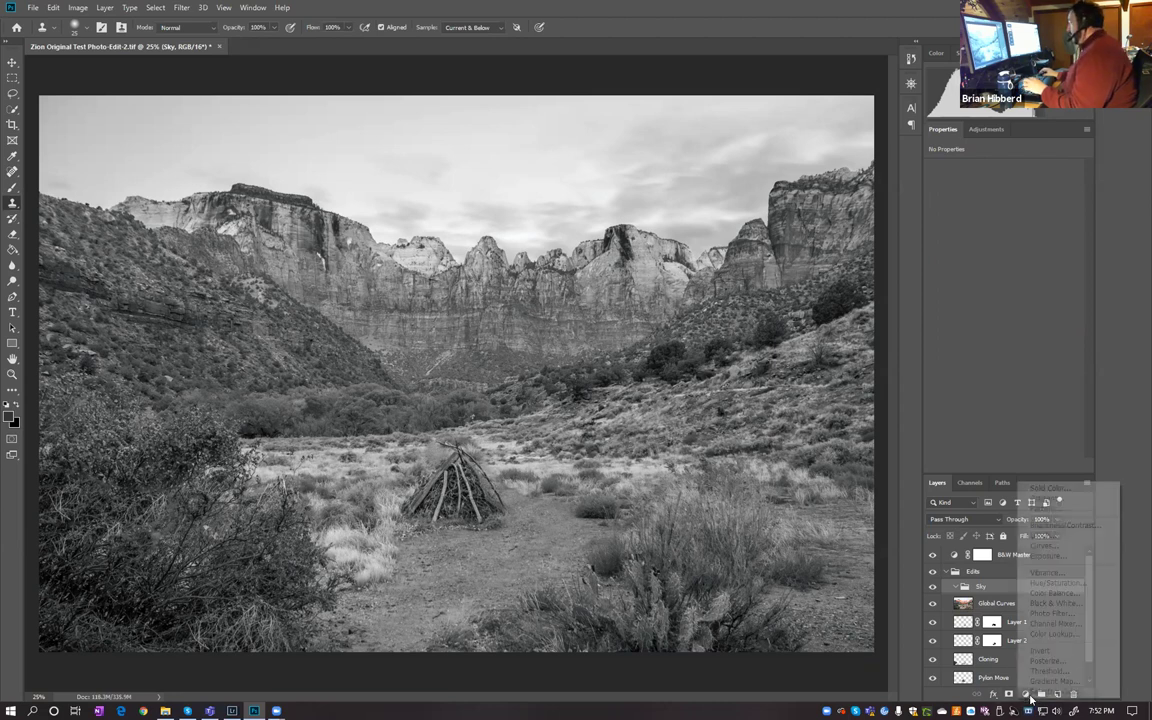
{"action": "left_click", "coordinate": [1046, 547]}
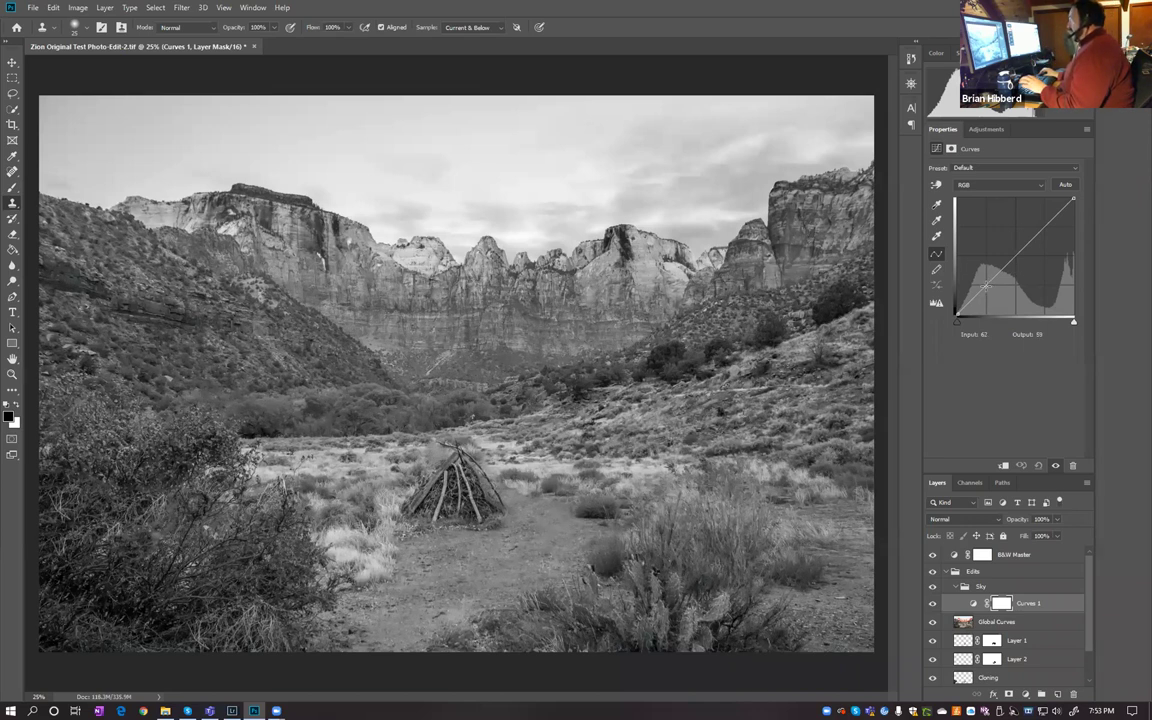
{"action": "left_click", "coordinate": [986, 286]}
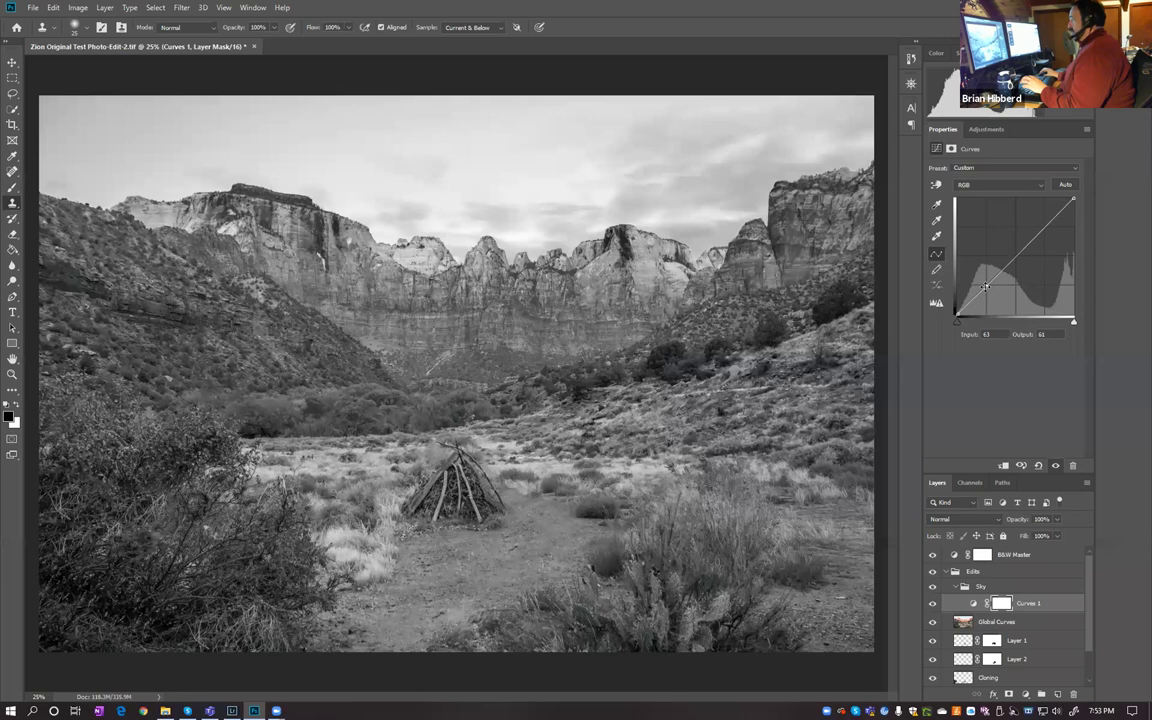
{"action": "left_click_drag", "start_coordinate": [986, 286], "coordinate": [981, 251]}
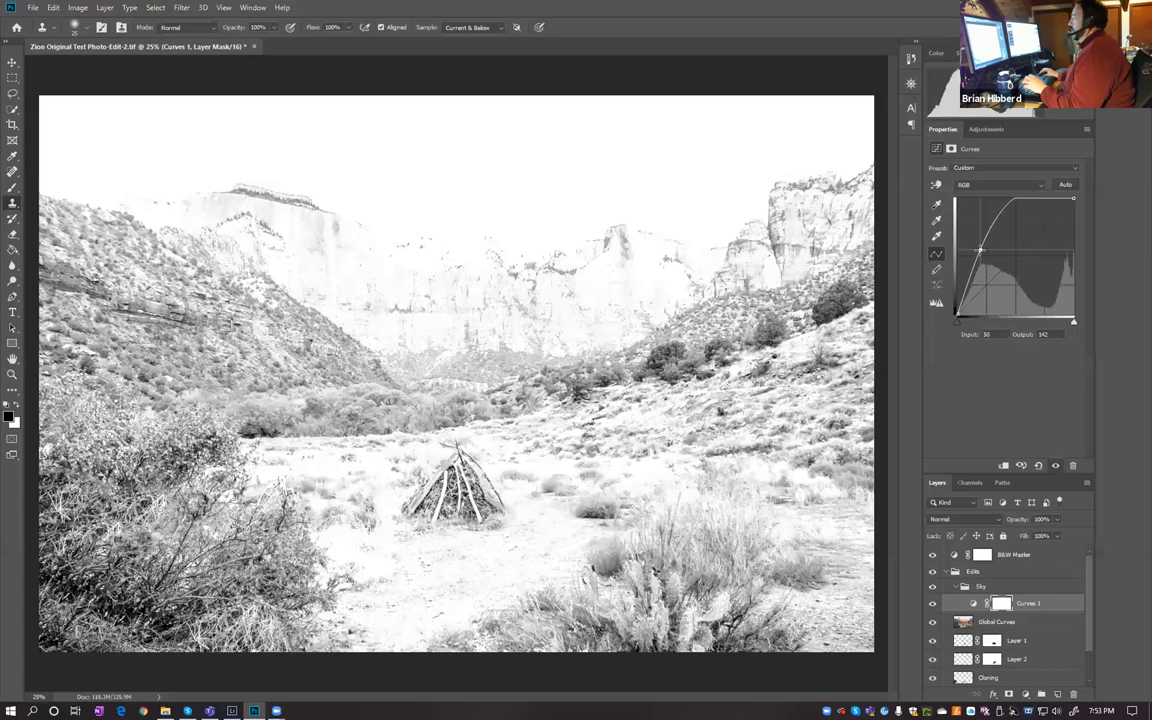
{"action": "left_click_drag", "start_coordinate": [981, 251], "coordinate": [1113, 349]}
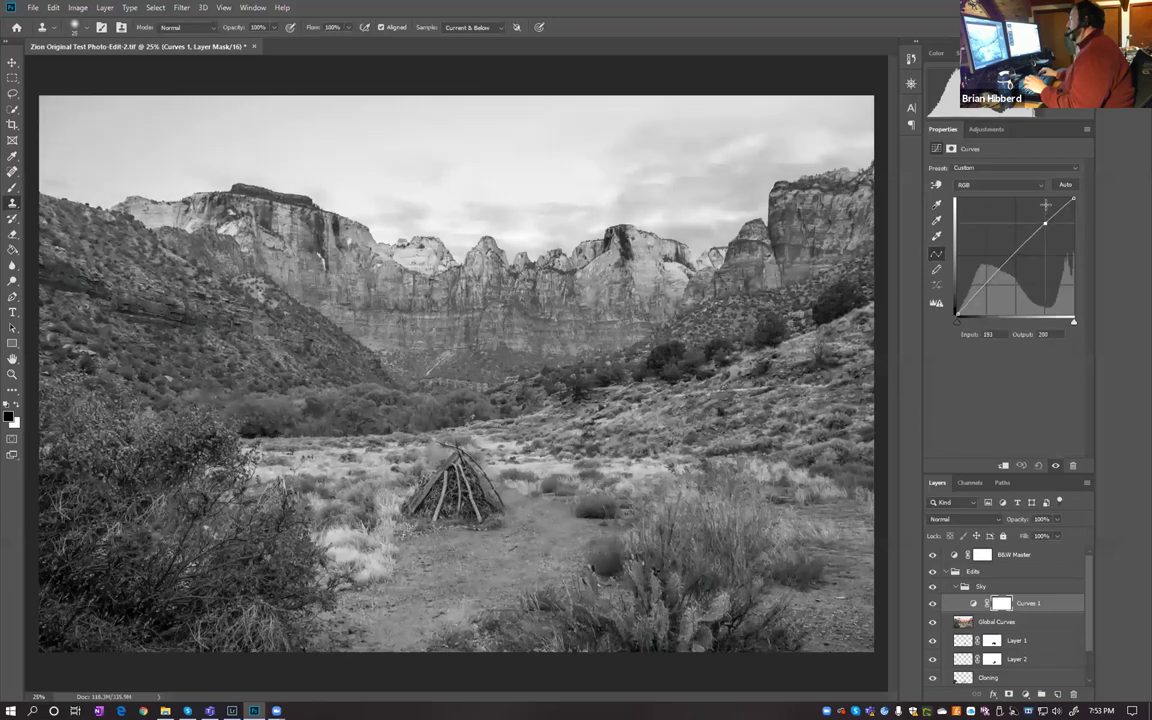
{"action": "left_click_drag", "start_coordinate": [1044, 226], "coordinate": [1046, 203]}
{"action": "left_click_drag", "start_coordinate": [1051, 250], "coordinate": [1041, 202]}
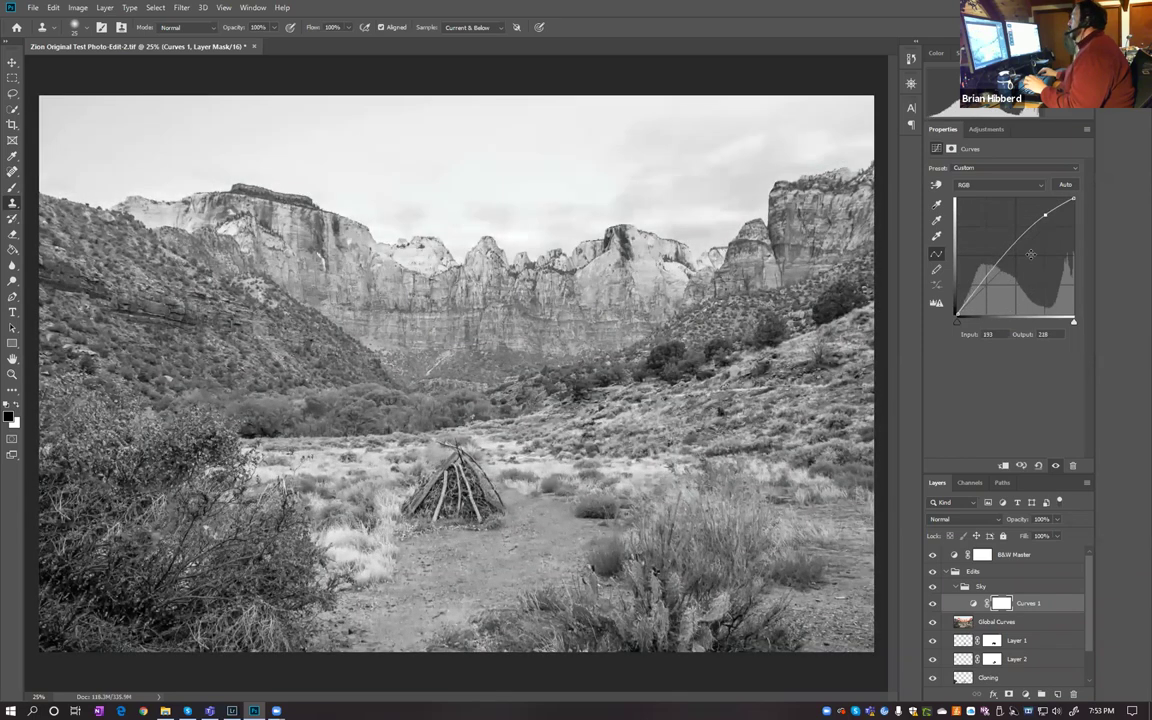
Shape Curves 1 into an S-curve (63→39, 192→223) and toggle its visibility to compare.
{"action": "left_click", "coordinate": [985, 276]}
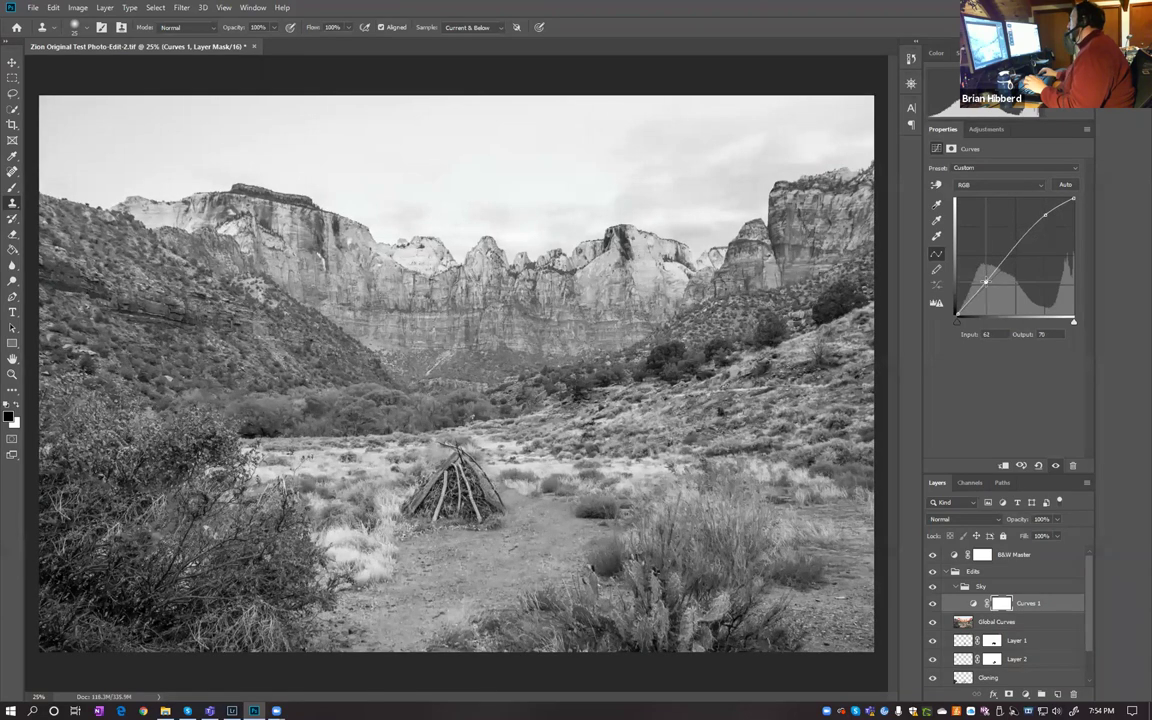
{"action": "left_click_drag", "start_coordinate": [985, 277], "coordinate": [988, 296]}
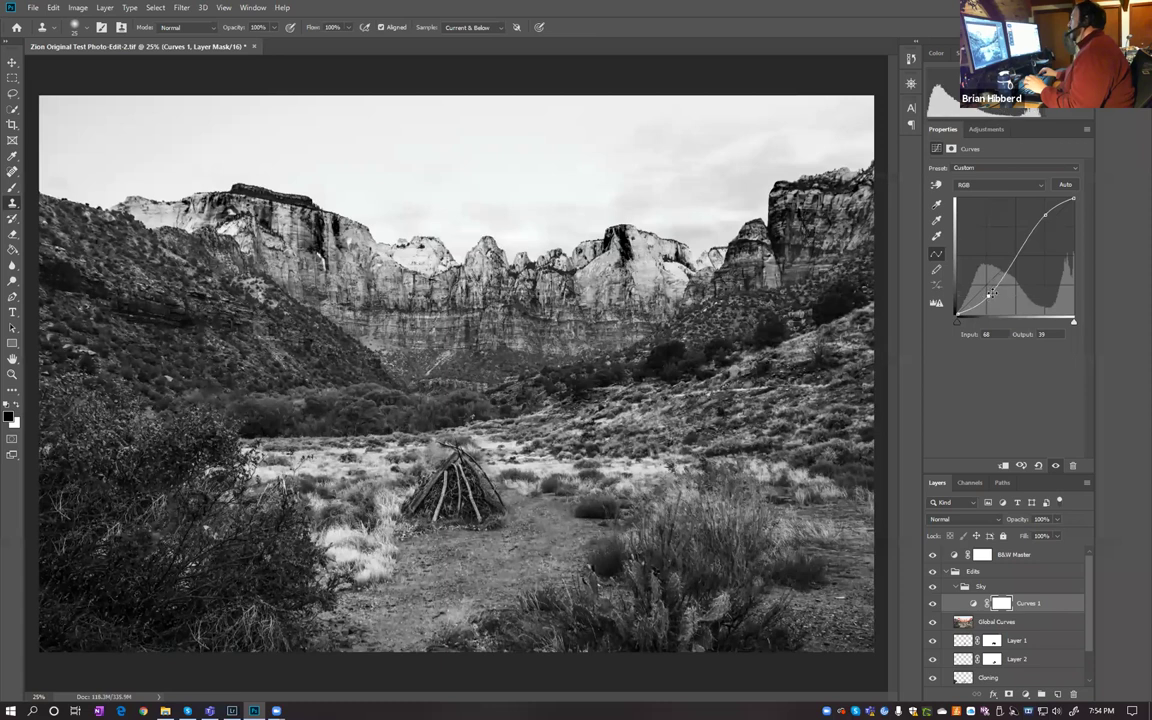
{"action": "left_click_drag", "start_coordinate": [1048, 216], "coordinate": [1044, 211]}
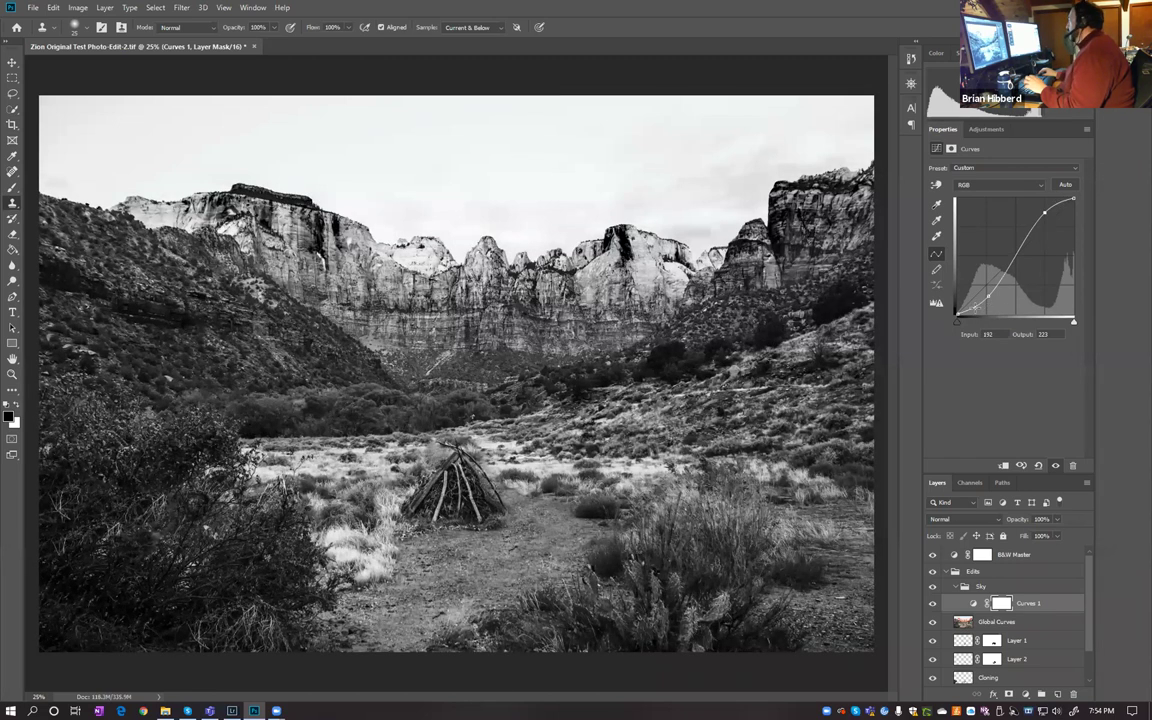
{"action": "key", "text": "minus"}
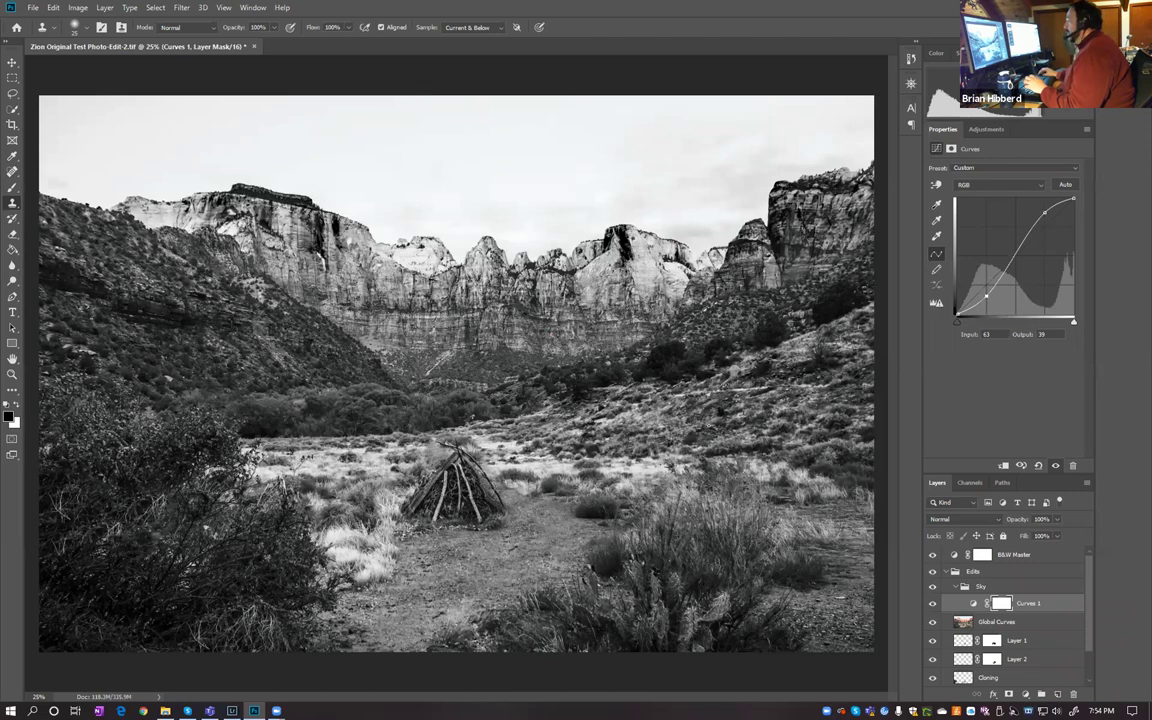
{"action": "left_click", "coordinate": [932, 605]}
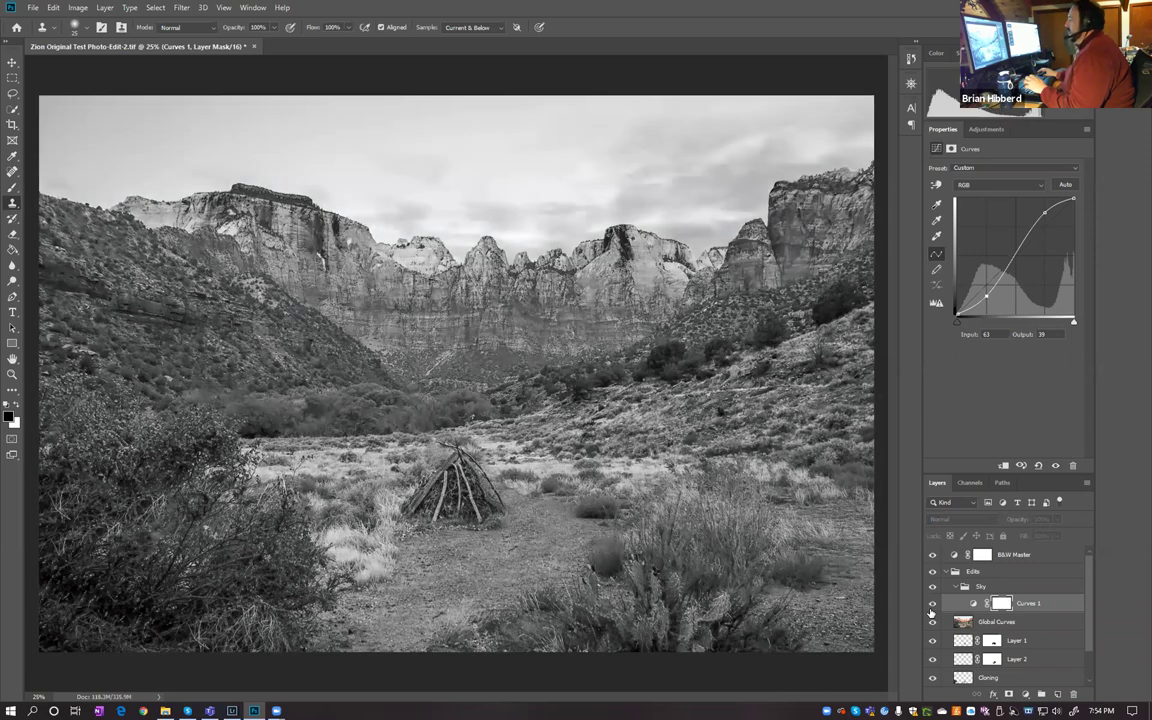
{"action": "left_click", "coordinate": [931, 607]}
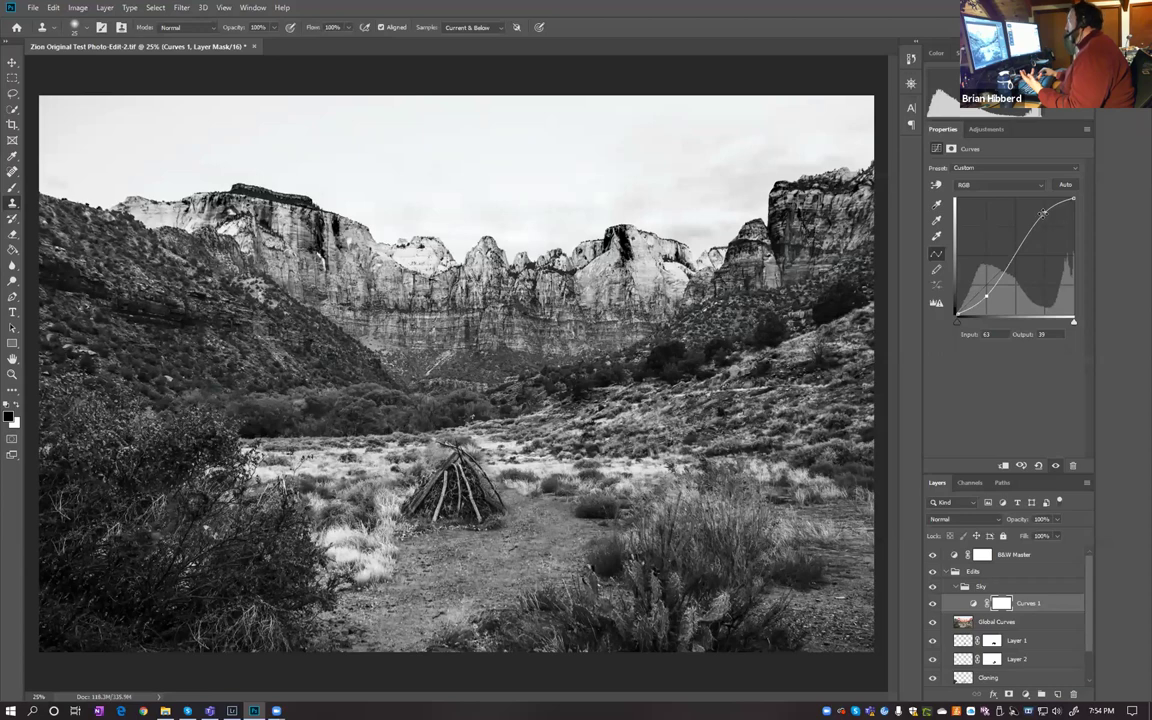
Try a few Curves 1 point moves, then drag both points off to restore a straight diagonal.
{"action": "left_click_drag", "start_coordinate": [986, 296], "coordinate": [1044, 263]}
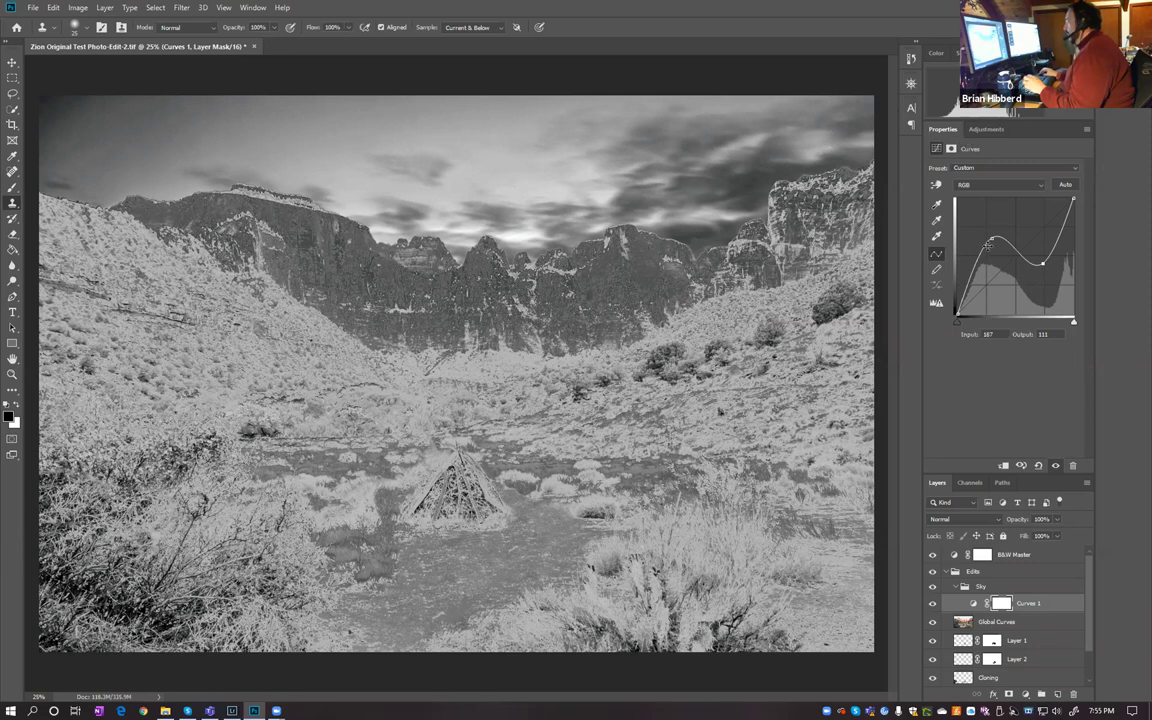
{"action": "left_click_drag", "start_coordinate": [993, 240], "coordinate": [989, 292]}
{"action": "left_click_drag", "start_coordinate": [1047, 264], "coordinate": [1040, 225]}
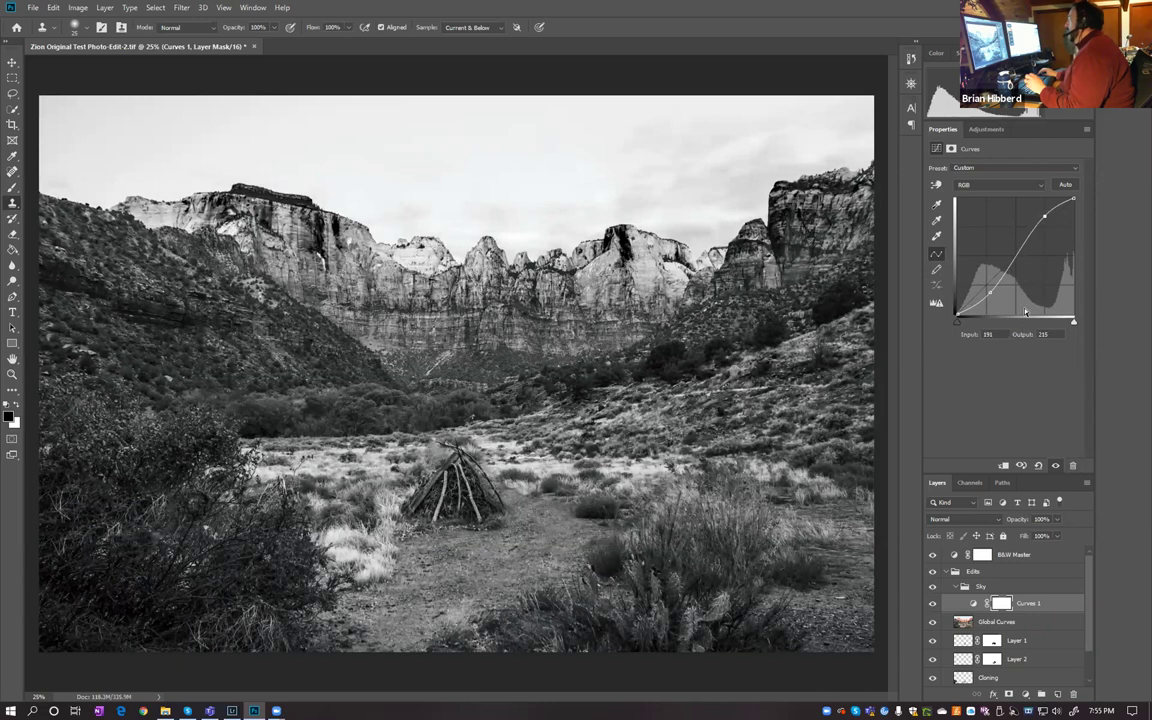
{"action": "left_click", "coordinate": [990, 292]}
{"action": "left_click_drag", "start_coordinate": [990, 292], "coordinate": [895, 265]}
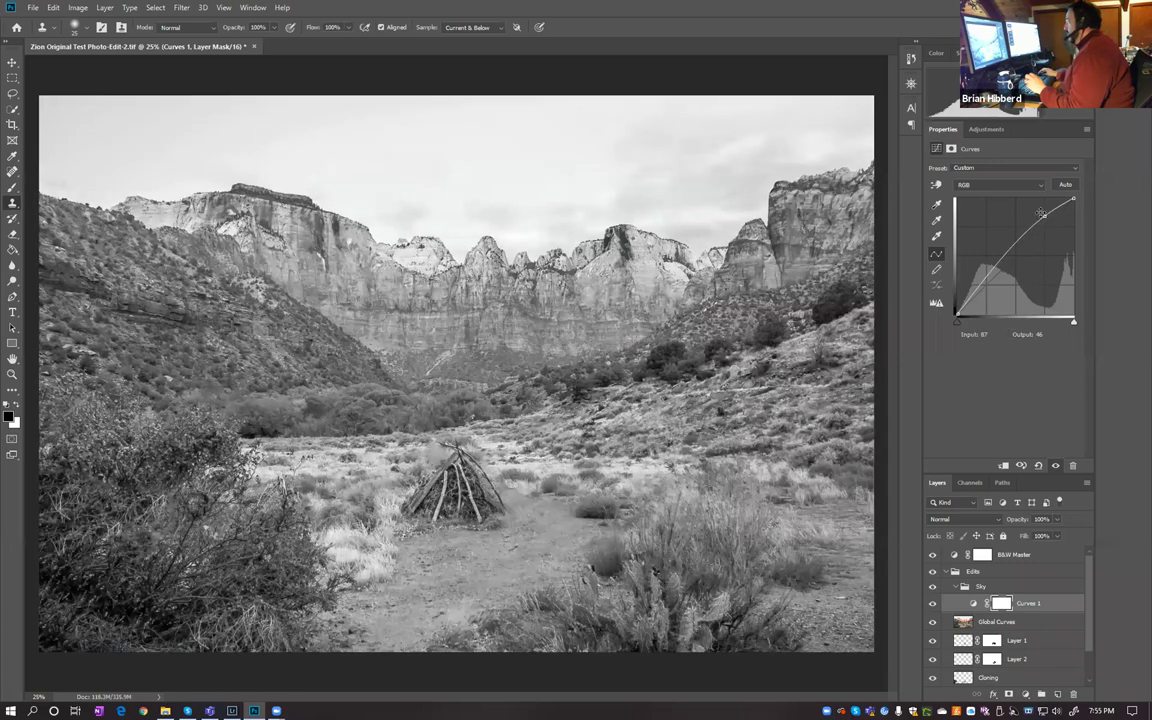
{"action": "left_click_drag", "start_coordinate": [1043, 215], "coordinate": [885, 45]}
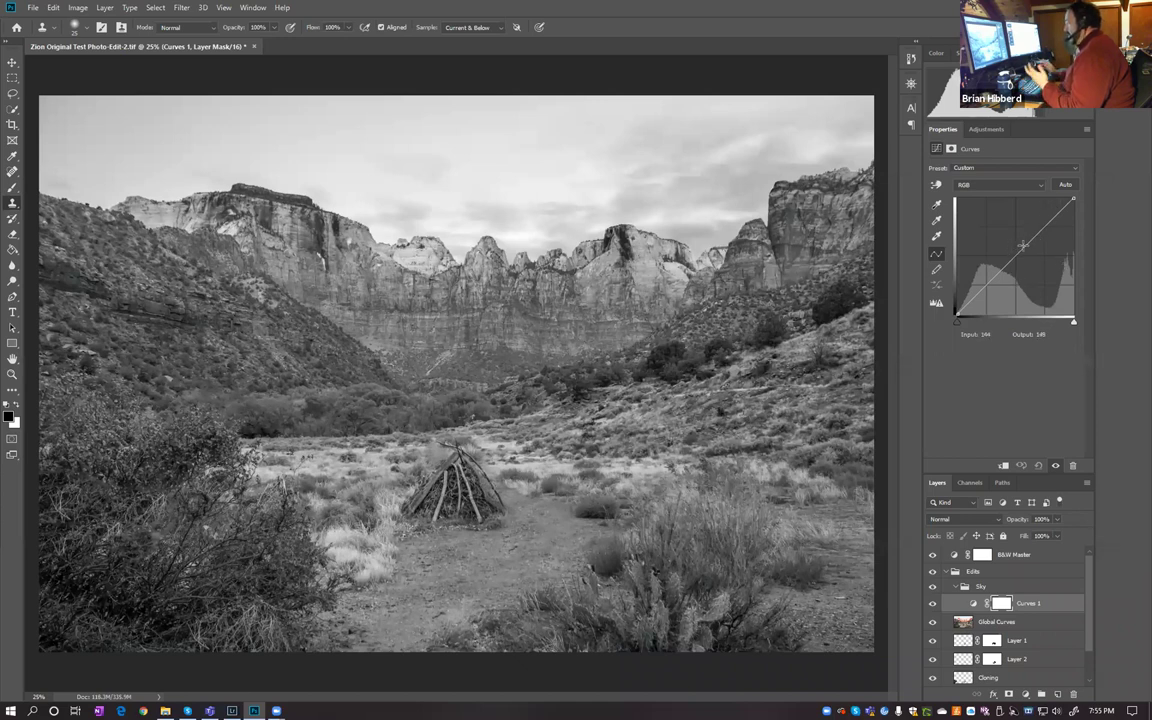
Sample the bright sky with the on-image Curves tool and pull that tone down to 207 in, 166 out.
{"action": "left_click", "coordinate": [934, 186]}
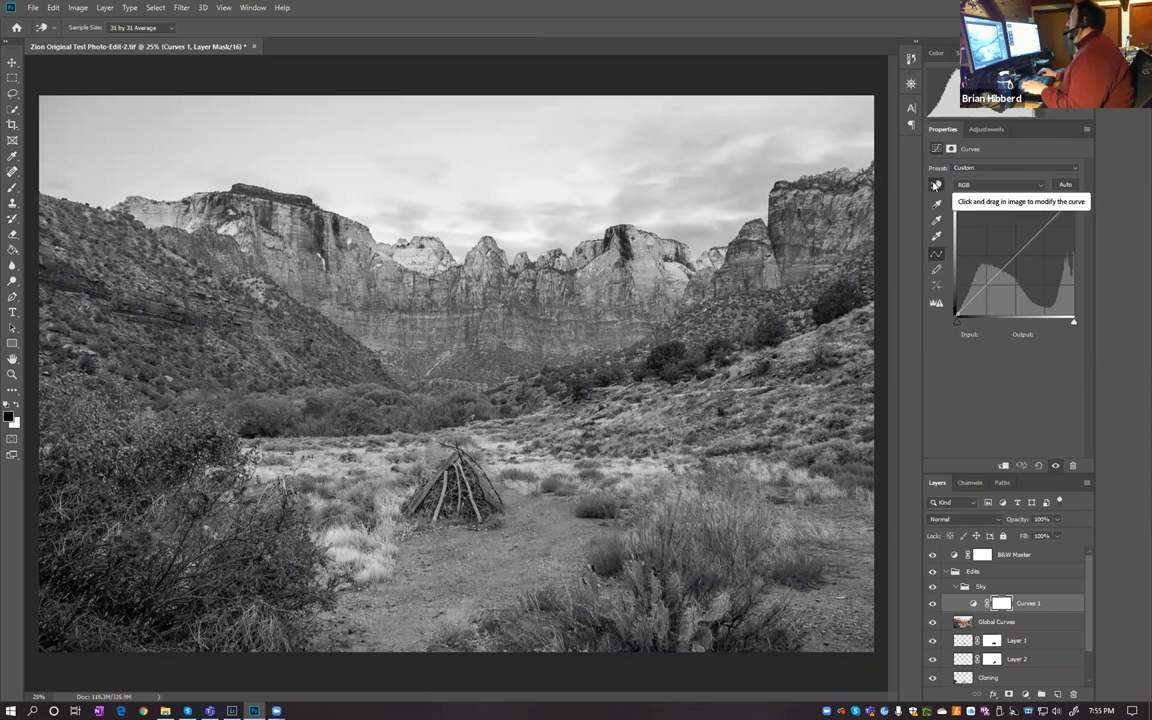
{"action": "left_click", "coordinate": [935, 185]}
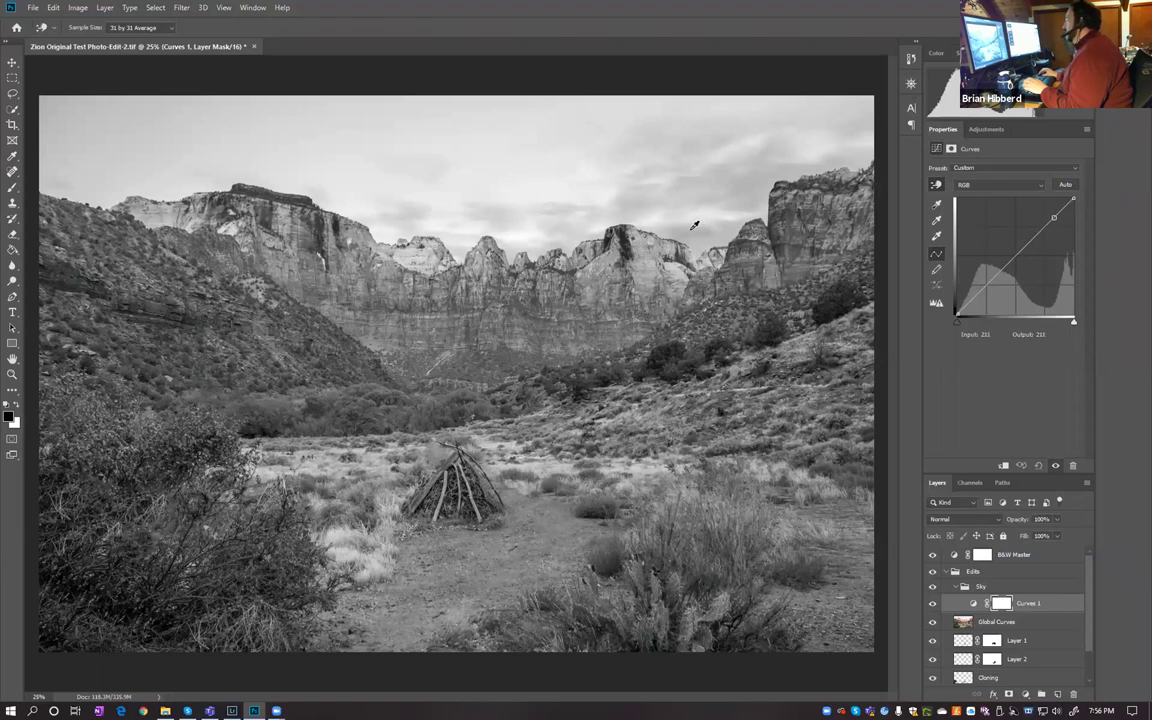
{"action": "left_click", "coordinate": [694, 228]}
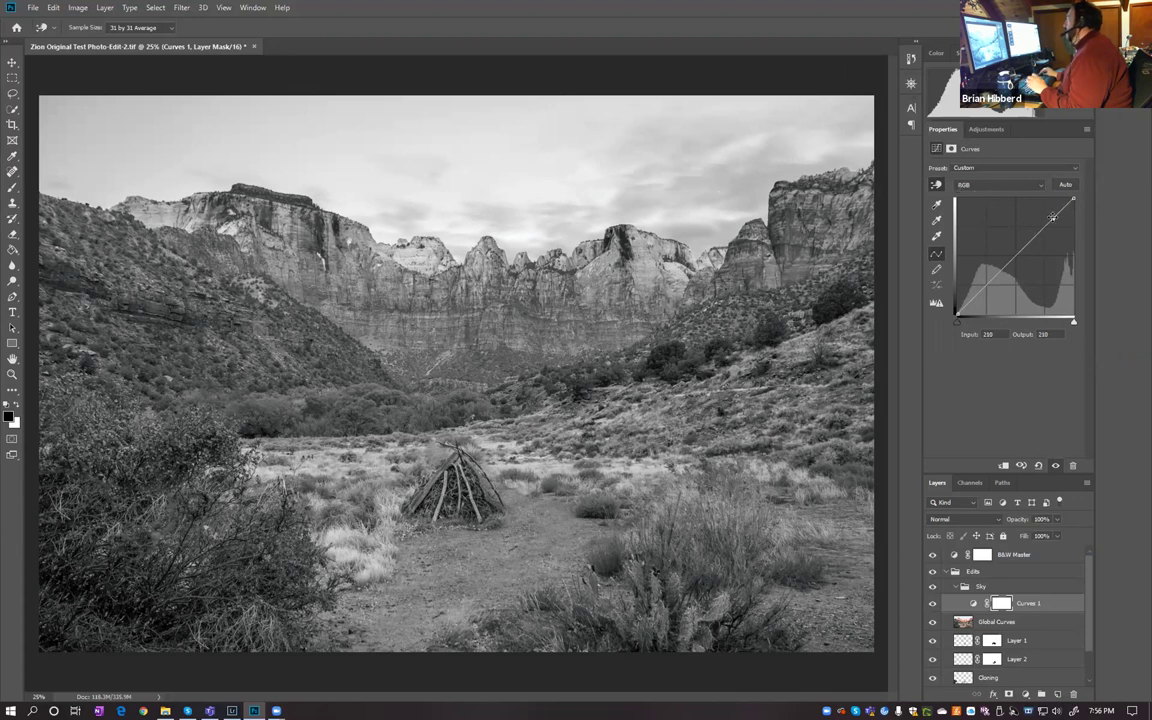
{"action": "left_click_drag", "start_coordinate": [1052, 218], "coordinate": [1049, 230]}
{"action": "key", "text": "Down"}
{"action": "key", "text": "Down"}
{"action": "key", "text": "Down"}
{"action": "key", "text": "Down"}
{"action": "key", "text": "Down"}
{"action": "key", "text": "Down"}
{"action": "key", "text": "Down"}
{"action": "key", "text": "Down"}
{"action": "key", "text": "Down"}
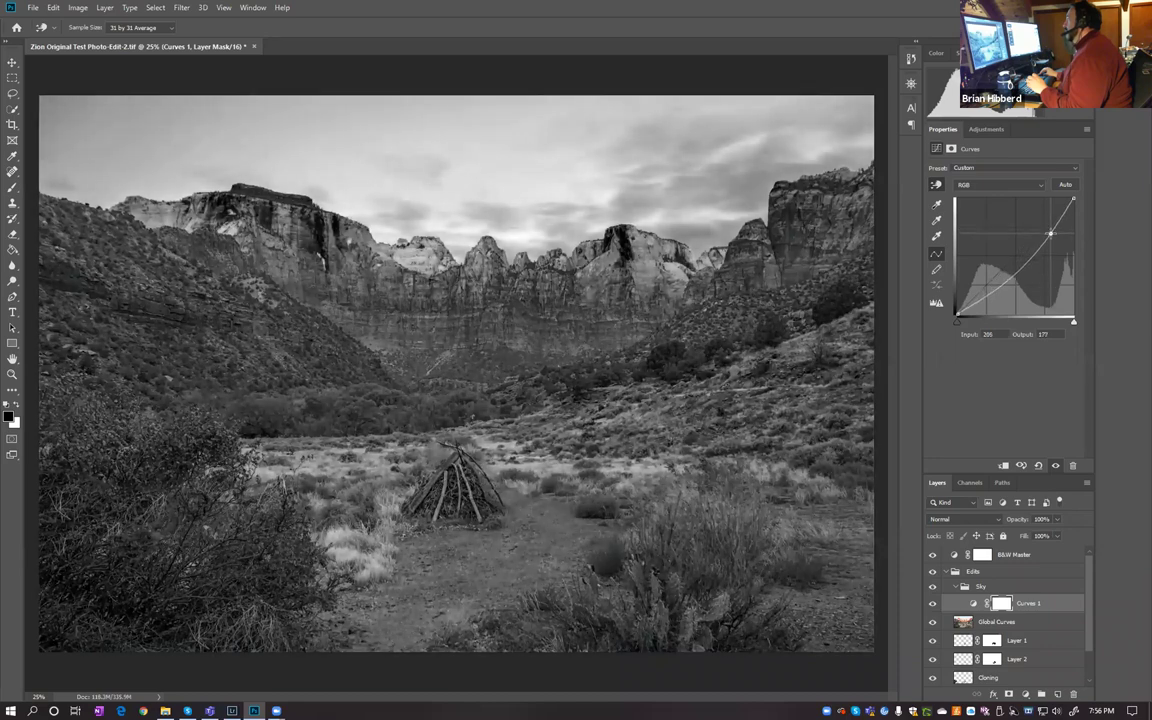
{"action": "key", "text": "Down"}
{"action": "key", "text": "Down"}
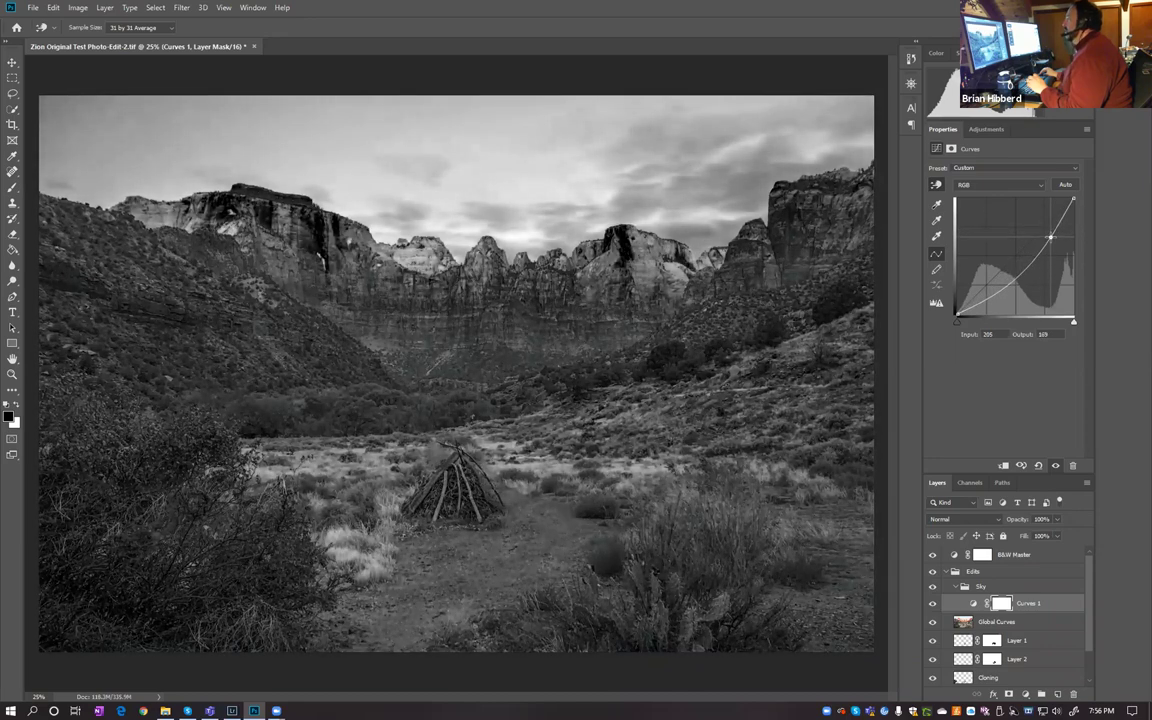
{"action": "key", "text": "Down"}
{"action": "key", "text": "Down"}
{"action": "key", "text": "Down"}
{"action": "key", "text": "Down"}
{"action": "key", "text": "Down"}
{"action": "key", "text": "Down"}
{"action": "key", "text": "Down"}
{"action": "key", "text": "Down"}
{"action": "key", "text": "Down"}
{"action": "key", "text": "Down"}
{"action": "key", "text": "Down"}
{"action": "key", "text": "Down"}
{"action": "key", "text": "Down"}
{"action": "key", "text": "Down"}
{"action": "key", "text": "Down"}
{"action": "key", "text": "Down"}
{"action": "key", "text": "Down"}
{"action": "key", "text": "Down"}
{"action": "key", "text": "Down"}
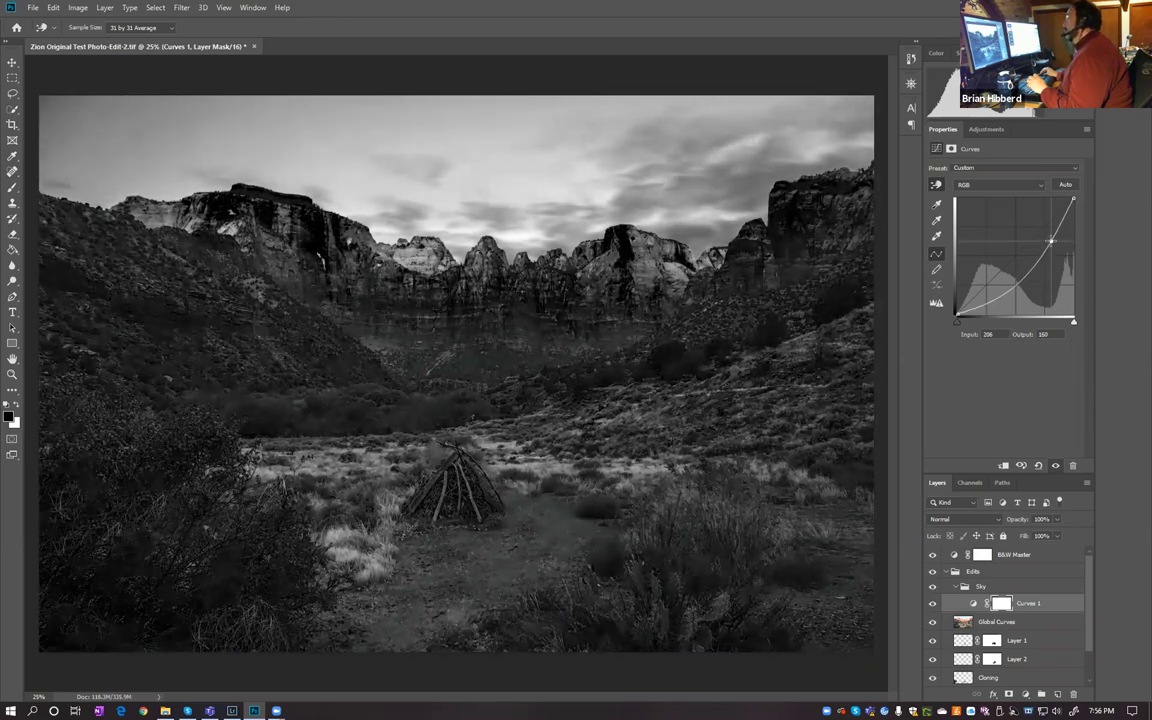
{"action": "key", "text": "Down"}
{"action": "key", "text": "Down"}
{"action": "key", "text": "Down"}
{"action": "key", "text": "Down"}
{"action": "key", "text": "Down"}
{"action": "key", "text": "Down"}
{"action": "key", "text": "Right"}
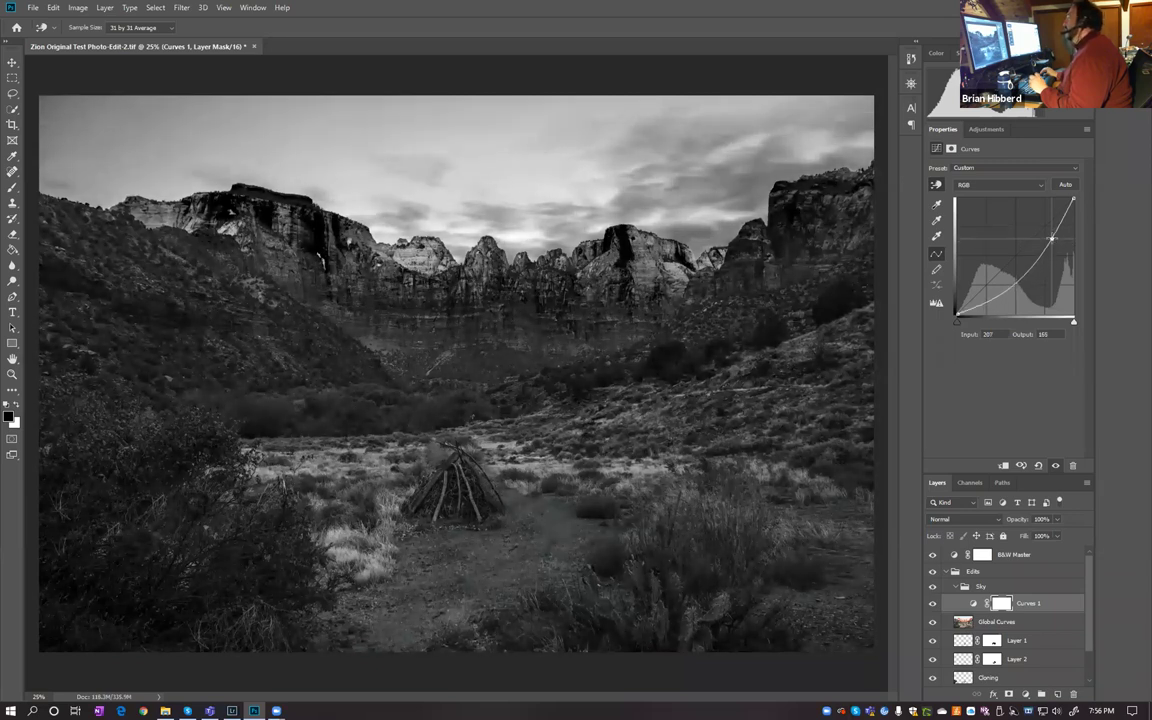
Undo a stray curve point sampled from the right-hand cliff, then pick the Brush tool.
{"action": "left_click", "coordinate": [838, 213]}
{"action": "key", "text": "ctrl+z"}
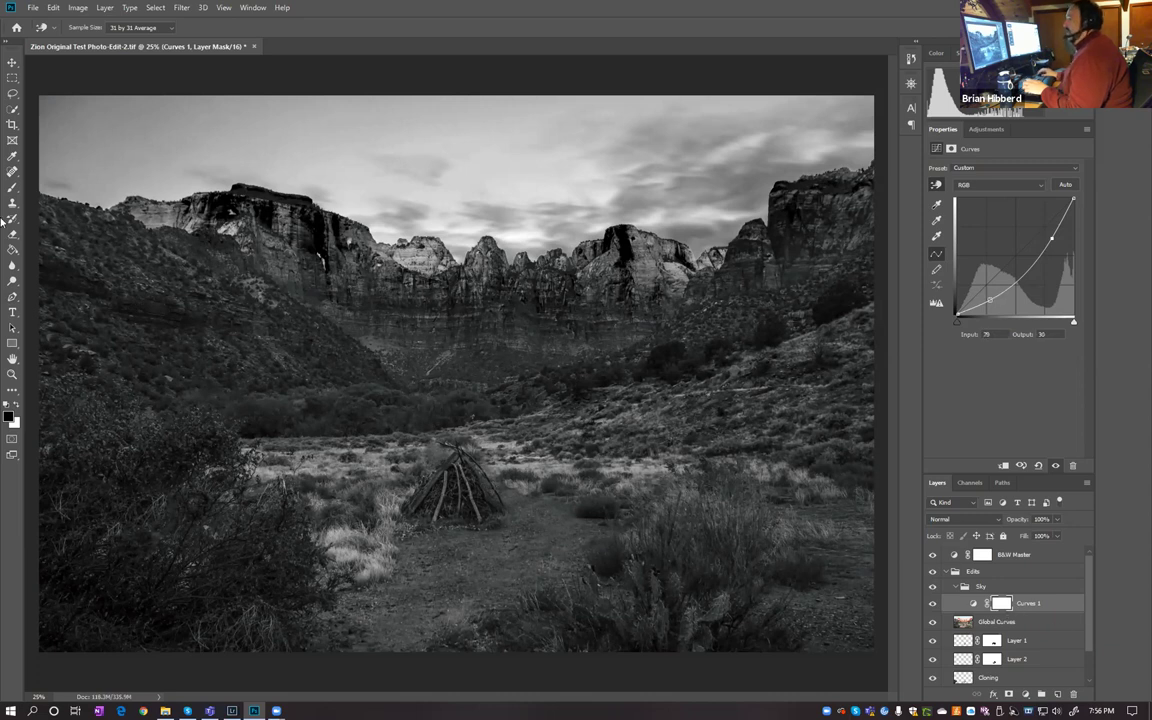
{"action": "left_click", "coordinate": [13, 187]}
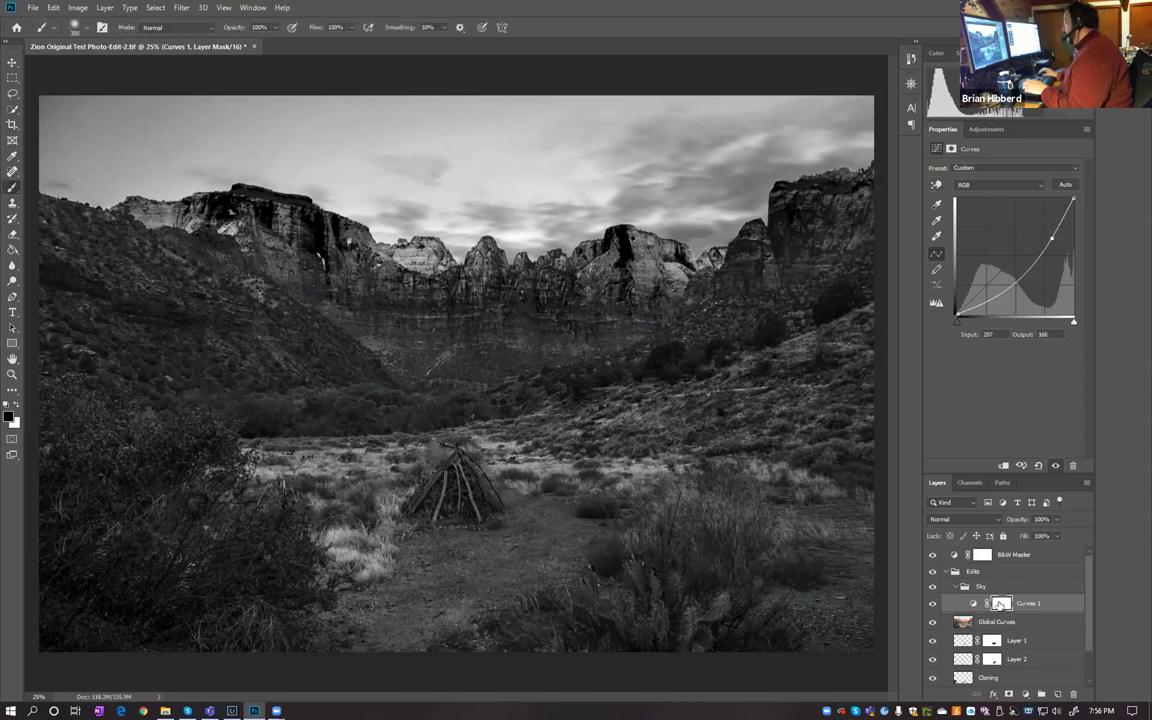
On the Curves 1 mask, paint out the right-hand cliff and upper-left edge with a ~324 px soft brush.
{"action": "left_click", "coordinate": [1001, 604]}
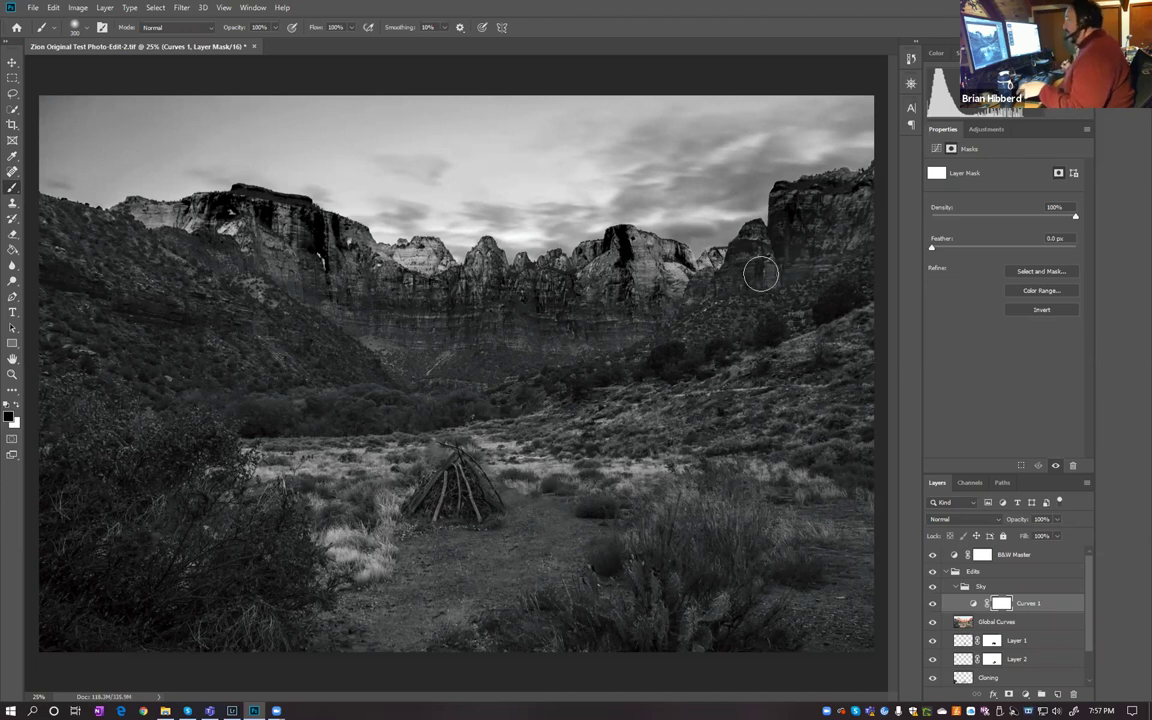
{"action": "mouse_move", "coordinate": [581, 347]}
{"action": "left_mouse_down"}
{"action": "mouse_move", "coordinate": [617, 383]}
{"action": "mouse_move", "coordinate": [610, 376]}
{"action": "left_mouse_up"}
{"action": "mouse_move", "coordinate": [674, 287]}
{"action": "left_mouse_down"}
{"action": "mouse_move", "coordinate": [616, 280]}
{"action": "mouse_move", "coordinate": [643, 271]}
{"action": "mouse_move", "coordinate": [624, 238]}
{"action": "mouse_move", "coordinate": [672, 280]}
{"action": "mouse_move", "coordinate": [751, 272]}
{"action": "mouse_move", "coordinate": [713, 279]}
{"action": "mouse_move", "coordinate": [779, 248]}
{"action": "mouse_move", "coordinate": [755, 241]}
{"action": "mouse_move", "coordinate": [777, 263]}
{"action": "mouse_move", "coordinate": [791, 216]}
{"action": "mouse_move", "coordinate": [797, 228]}
{"action": "mouse_move", "coordinate": [792, 203]}
{"action": "mouse_move", "coordinate": [806, 214]}
{"action": "mouse_move", "coordinate": [821, 195]}
{"action": "mouse_move", "coordinate": [897, 198]}
{"action": "mouse_move", "coordinate": [849, 229]}
{"action": "mouse_move", "coordinate": [883, 254]}
{"action": "mouse_move", "coordinate": [617, 329]}
{"action": "mouse_move", "coordinate": [585, 291]}
{"action": "mouse_move", "coordinate": [543, 289]}
{"action": "mouse_move", "coordinate": [572, 278]}
{"action": "mouse_move", "coordinate": [491, 292]}
{"action": "mouse_move", "coordinate": [489, 305]}
{"action": "mouse_move", "coordinate": [527, 294]}
{"action": "mouse_move", "coordinate": [474, 283]}
{"action": "mouse_move", "coordinate": [498, 265]}
{"action": "mouse_move", "coordinate": [467, 296]}
{"action": "mouse_move", "coordinate": [444, 301]}
{"action": "mouse_move", "coordinate": [370, 288]}
{"action": "mouse_move", "coordinate": [416, 281]}
{"action": "mouse_move", "coordinate": [300, 258]}
{"action": "mouse_move", "coordinate": [282, 246]}
{"action": "mouse_move", "coordinate": [311, 241]}
{"action": "mouse_move", "coordinate": [283, 236]}
{"action": "mouse_move", "coordinate": [317, 229]}
{"action": "mouse_move", "coordinate": [289, 227]}
{"action": "mouse_move", "coordinate": [344, 241]}
{"action": "mouse_move", "coordinate": [247, 215]}
{"action": "mouse_move", "coordinate": [303, 217]}
{"action": "mouse_move", "coordinate": [277, 210]}
{"action": "mouse_move", "coordinate": [292, 217]}
{"action": "mouse_move", "coordinate": [215, 205]}
{"action": "left_mouse_up"}
{"action": "mouse_move", "coordinate": [201, 281]}
{"action": "left_mouse_down"}
{"action": "mouse_move", "coordinate": [274, 261]}
{"action": "mouse_move", "coordinate": [208, 224]}
{"action": "mouse_move", "coordinate": [233, 214]}
{"action": "mouse_move", "coordinate": [167, 228]}
{"action": "mouse_move", "coordinate": [133, 216]}
{"action": "mouse_move", "coordinate": [174, 244]}
{"action": "mouse_move", "coordinate": [268, 228]}
{"action": "mouse_move", "coordinate": [205, 216]}
{"action": "mouse_move", "coordinate": [146, 269]}
{"action": "mouse_move", "coordinate": [97, 266]}
{"action": "mouse_move", "coordinate": [107, 232]}
{"action": "mouse_move", "coordinate": [20, 215]}
{"action": "mouse_move", "coordinate": [22, 200]}
{"action": "mouse_move", "coordinate": [20, 212]}
{"action": "mouse_move", "coordinate": [174, 266]}
{"action": "mouse_move", "coordinate": [213, 262]}
{"action": "left_mouse_up"}
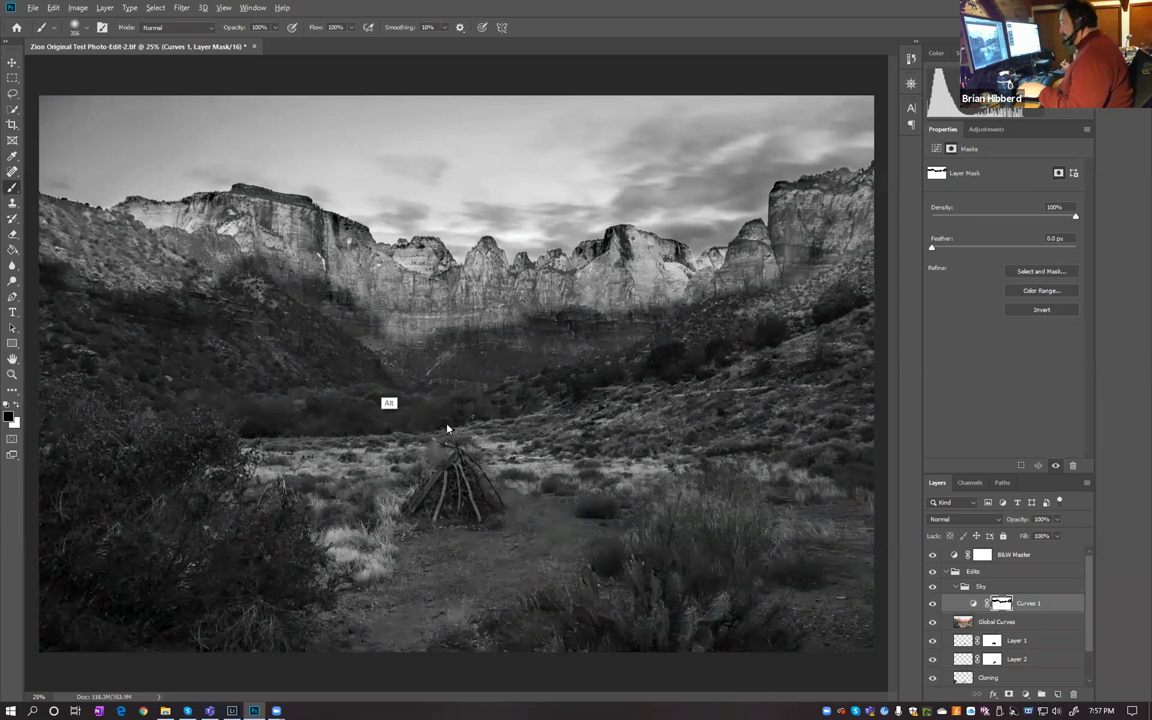
Resize the brush and paint the mid slope and left hillside out of the mask.
{"action": "mouse_move", "coordinate": [527, 450]}
{"action": "left_mouse_down"}
{"action": "mouse_move", "coordinate": [631, 387]}
{"action": "mouse_move", "coordinate": [464, 336]}
{"action": "mouse_move", "coordinate": [825, 334]}
{"action": "mouse_move", "coordinate": [900, 373]}
{"action": "mouse_move", "coordinate": [887, 226]}
{"action": "mouse_move", "coordinate": [730, 260]}
{"action": "left_mouse_up"}
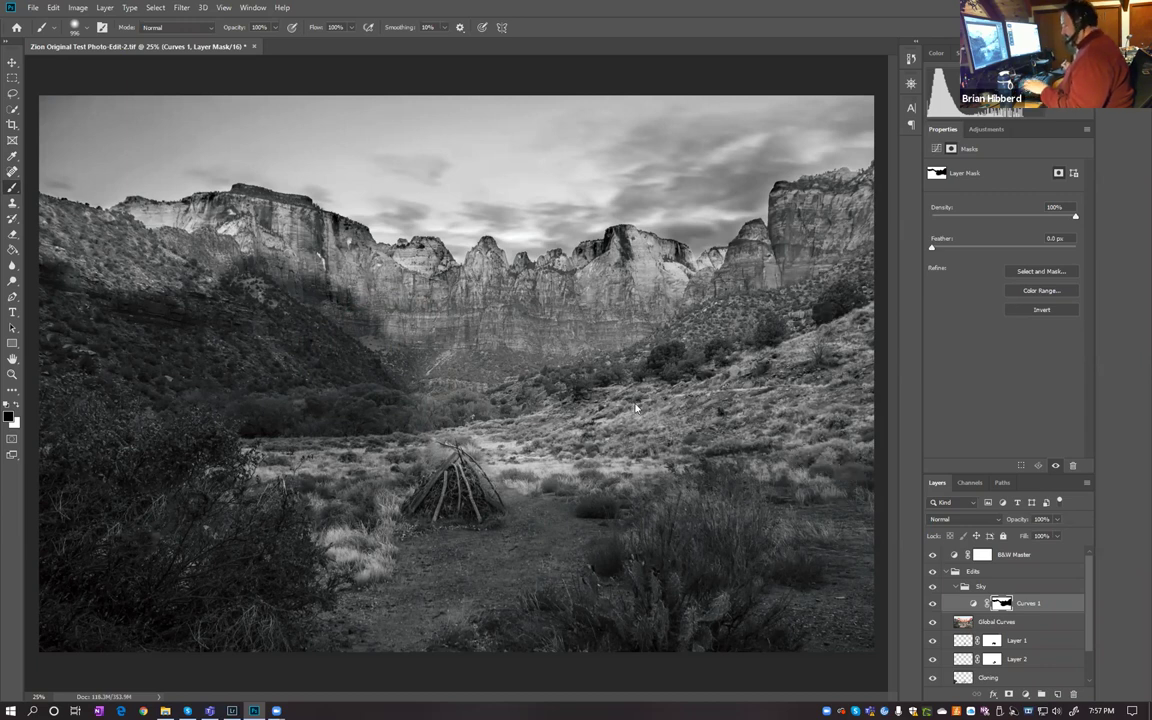
{"action": "mouse_move", "coordinate": [630, 408]}
{"action": "left_mouse_down"}
{"action": "mouse_move", "coordinate": [630, 347]}
{"action": "mouse_move", "coordinate": [537, 337]}
{"action": "mouse_move", "coordinate": [506, 398]}
{"action": "mouse_move", "coordinate": [553, 401]}
{"action": "mouse_move", "coordinate": [547, 412]}
{"action": "left_mouse_up"}
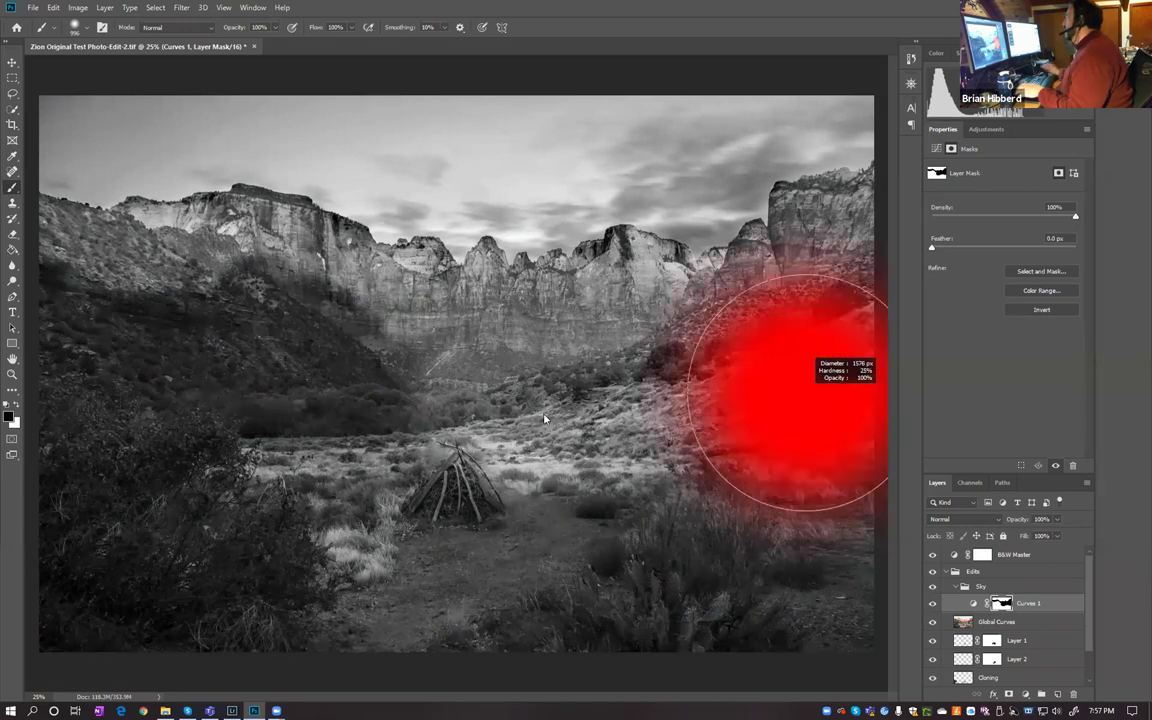
{"action": "mouse_move", "coordinate": [998, 215]}
{"action": "left_mouse_down"}
{"action": "mouse_move", "coordinate": [727, 309]}
{"action": "mouse_move", "coordinate": [660, 400]}
{"action": "mouse_move", "coordinate": [612, 410]}
{"action": "left_mouse_up"}
{"action": "mouse_move", "coordinate": [522, 400]}
{"action": "left_mouse_down"}
{"action": "mouse_move", "coordinate": [545, 429]}
{"action": "mouse_move", "coordinate": [545, 365]}
{"action": "mouse_move", "coordinate": [606, 386]}
{"action": "left_mouse_up"}
{"action": "mouse_move", "coordinate": [411, 398]}
{"action": "left_mouse_down"}
{"action": "mouse_move", "coordinate": [352, 347]}
{"action": "mouse_move", "coordinate": [215, 315]}
{"action": "mouse_move", "coordinate": [343, 304]}
{"action": "mouse_move", "coordinate": [198, 347]}
{"action": "mouse_move", "coordinate": [125, 346]}
{"action": "mouse_move", "coordinate": [151, 340]}
{"action": "mouse_move", "coordinate": [54, 303]}
{"action": "mouse_move", "coordinate": [57, 282]}
{"action": "mouse_move", "coordinate": [138, 373]}
{"action": "mouse_move", "coordinate": [57, 432]}
{"action": "mouse_move", "coordinate": [89, 464]}
{"action": "mouse_move", "coordinate": [728, 478]}
{"action": "mouse_move", "coordinate": [577, 480]}
{"action": "mouse_move", "coordinate": [682, 528]}
{"action": "mouse_move", "coordinate": [723, 590]}
{"action": "mouse_move", "coordinate": [978, 643]}
{"action": "mouse_move", "coordinate": [756, 646]}
{"action": "mouse_move", "coordinate": [612, 604]}
{"action": "mouse_move", "coordinate": [311, 556]}
{"action": "mouse_move", "coordinate": [171, 594]}
{"action": "mouse_move", "coordinate": [379, 662]}
{"action": "mouse_move", "coordinate": [56, 648]}
{"action": "mouse_move", "coordinate": [224, 523]}
{"action": "mouse_move", "coordinate": [57, 428]}
{"action": "mouse_move", "coordinate": [57, 410]}
{"action": "mouse_move", "coordinate": [75, 511]}
{"action": "mouse_move", "coordinate": [103, 586]}
{"action": "left_mouse_up"}
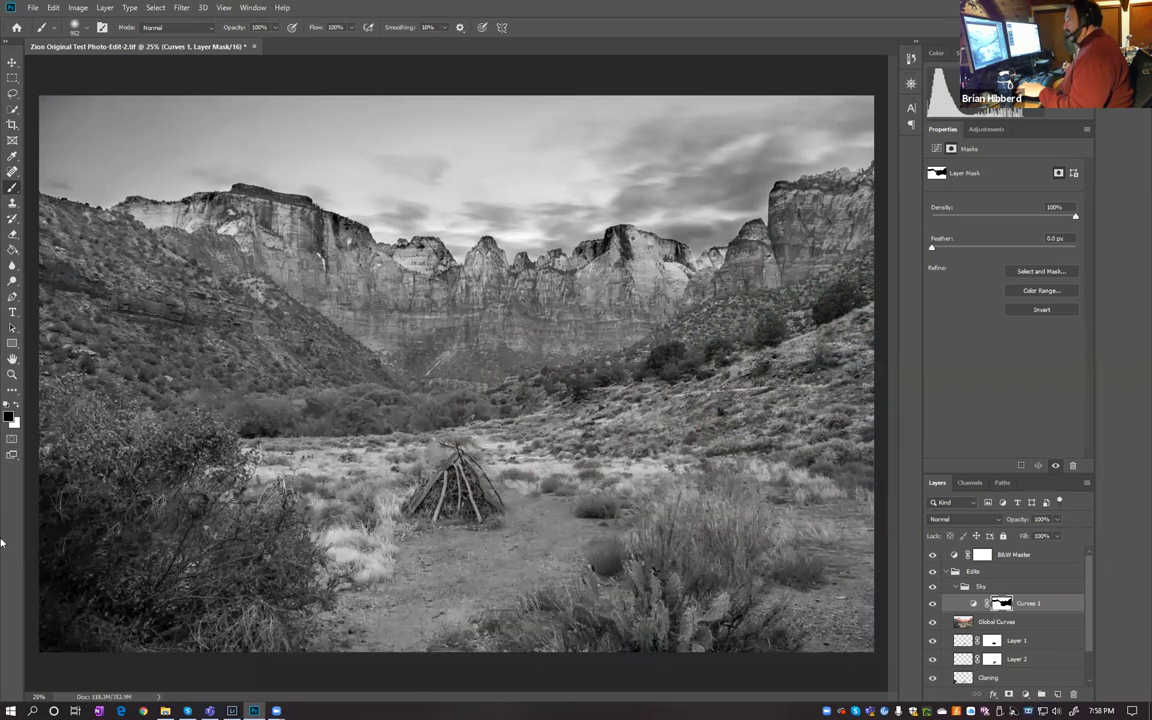
Touch up the Curves 1 mask along the right-hand cliff edge, zooming in and out to check the blend.
{"action": "key", "text": "ctrl+i"}
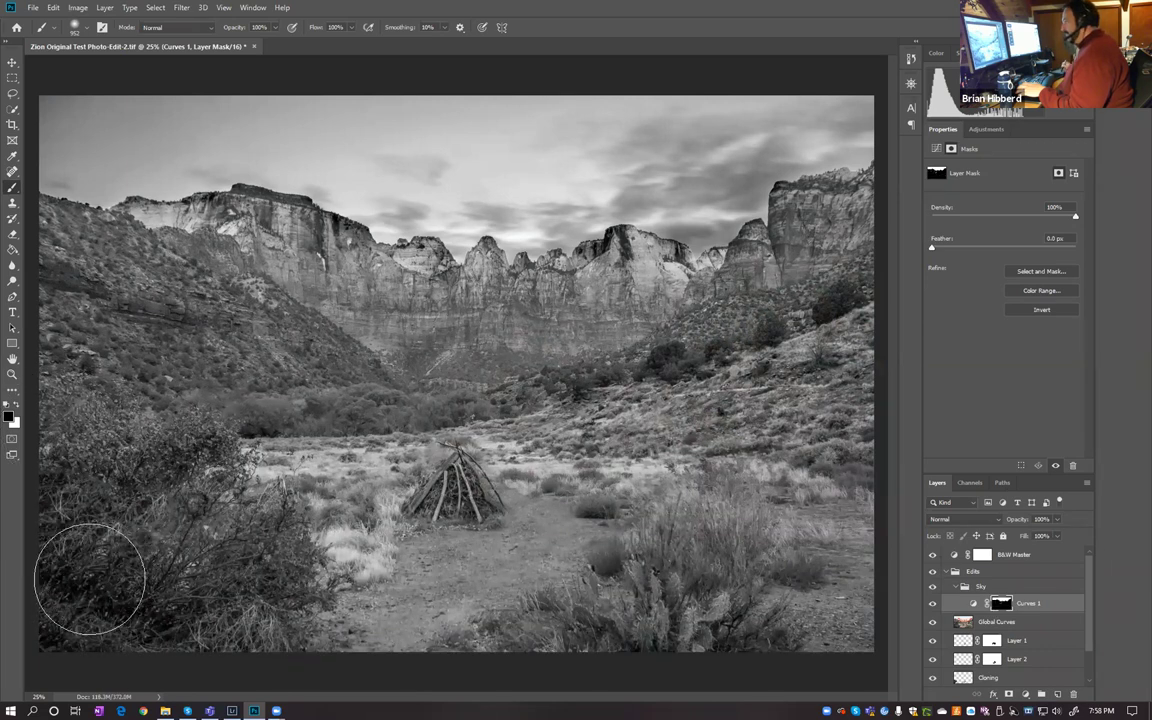
{"action": "mouse_move", "coordinate": [522, 157]}
{"action": "left_mouse_down"}
{"action": "mouse_move", "coordinate": [813, 296]}
{"action": "mouse_move", "coordinate": [865, 275]}
{"action": "mouse_move", "coordinate": [865, 242]}
{"action": "mouse_move", "coordinate": [858, 229]}
{"action": "mouse_move", "coordinate": [817, 226]}
{"action": "mouse_move", "coordinate": [833, 260]}
{"action": "mouse_move", "coordinate": [779, 264]}
{"action": "mouse_move", "coordinate": [745, 299]}
{"action": "mouse_move", "coordinate": [622, 296]}
{"action": "mouse_move", "coordinate": [623, 279]}
{"action": "mouse_move", "coordinate": [610, 293]}
{"action": "mouse_move", "coordinate": [592, 276]}
{"action": "mouse_move", "coordinate": [661, 300]}
{"action": "mouse_move", "coordinate": [524, 342]}
{"action": "mouse_move", "coordinate": [709, 314]}
{"action": "mouse_move", "coordinate": [723, 308]}
{"action": "mouse_move", "coordinate": [709, 289]}
{"action": "mouse_move", "coordinate": [849, 249]}
{"action": "mouse_move", "coordinate": [822, 209]}
{"action": "mouse_move", "coordinate": [882, 209]}
{"action": "mouse_move", "coordinate": [842, 290]}
{"action": "mouse_move", "coordinate": [867, 285]}
{"action": "mouse_move", "coordinate": [869, 322]}
{"action": "mouse_move", "coordinate": [815, 332]}
{"action": "mouse_move", "coordinate": [836, 301]}
{"action": "left_mouse_up"}
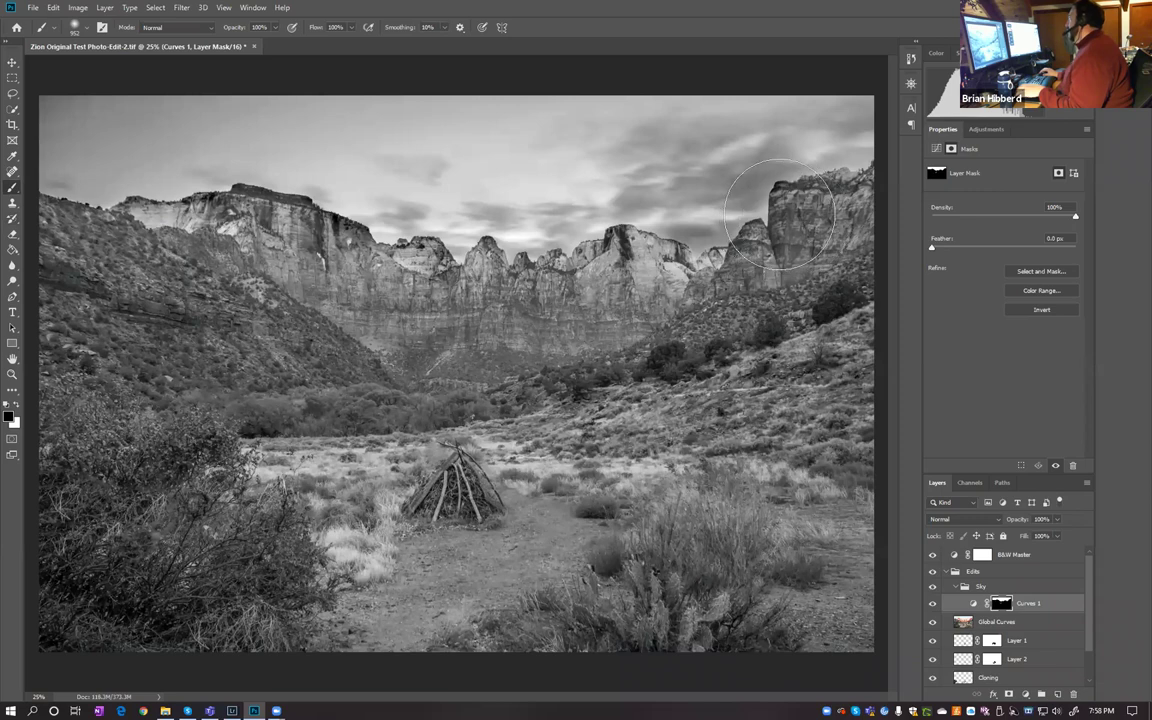
{"action": "scroll", "coordinate": [780, 215], "scroll_direction": "up", "scroll_amount": 5}
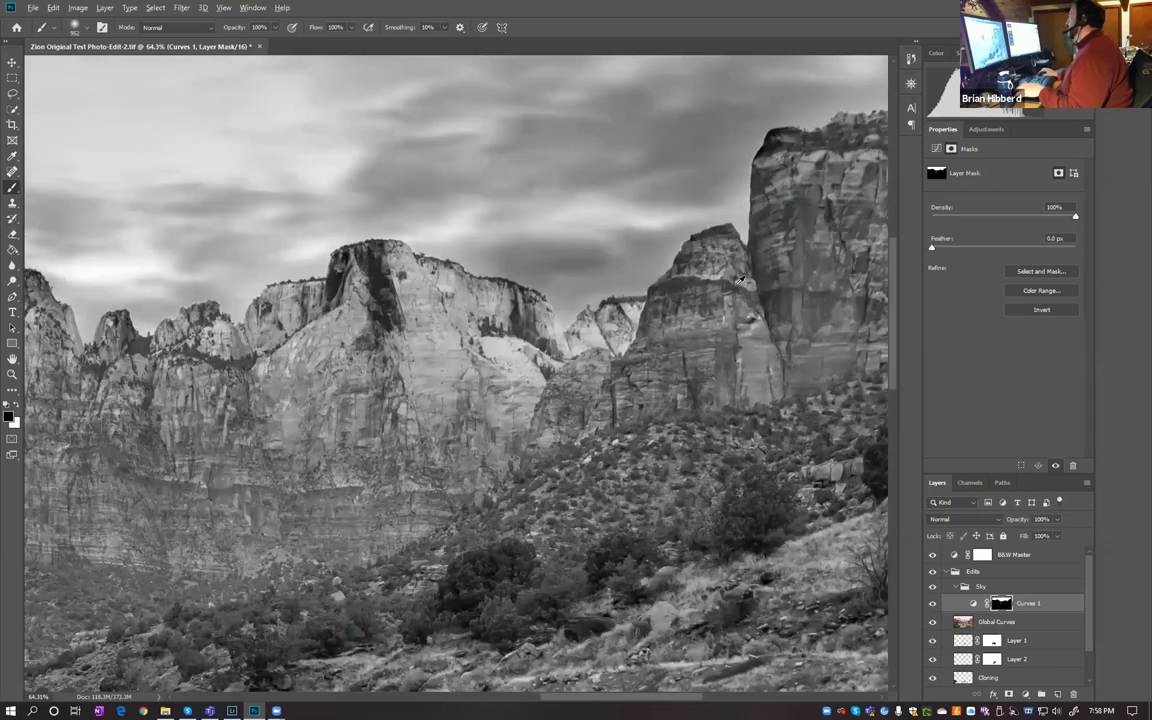
{"action": "scroll", "coordinate": [738, 281], "scroll_direction": "down", "scroll_amount": 5}
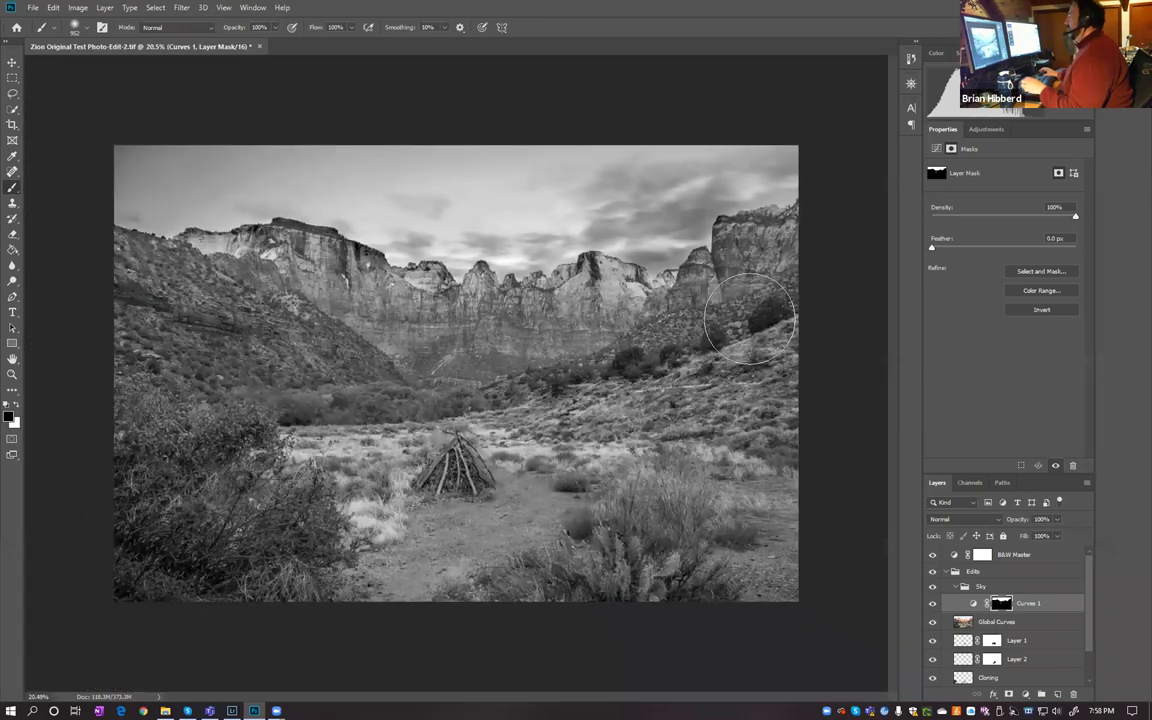
{"action": "scroll", "coordinate": [653, 236], "scroll_direction": "up", "scroll_amount": 1}
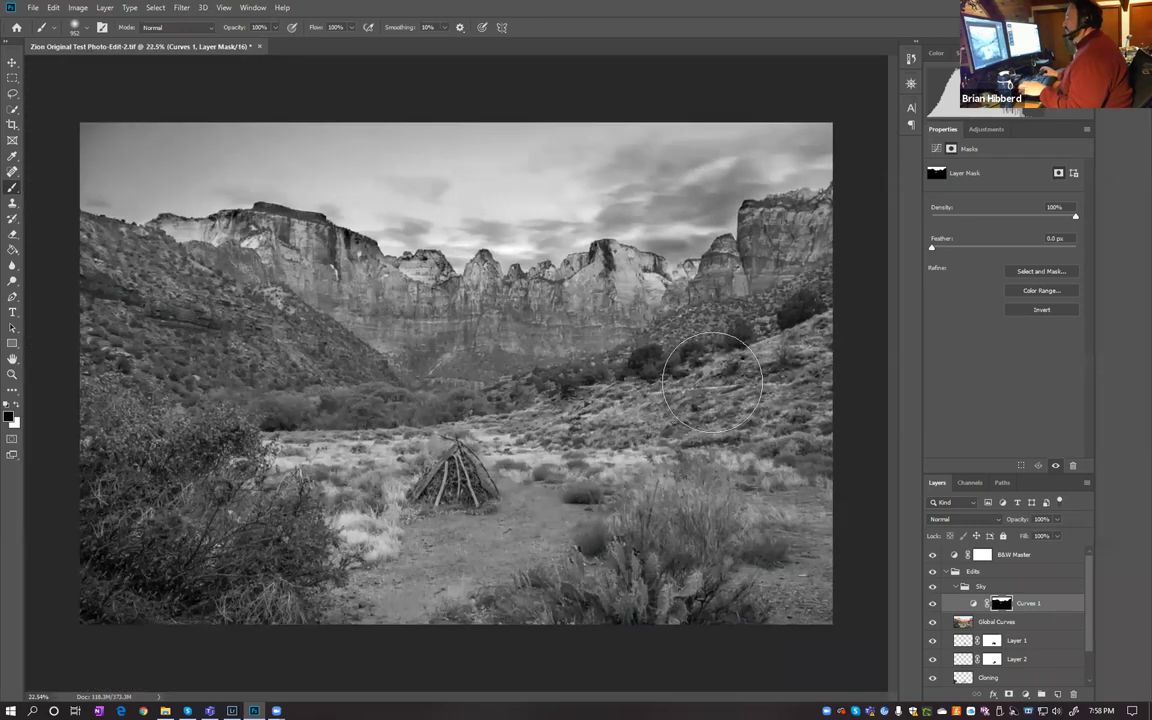